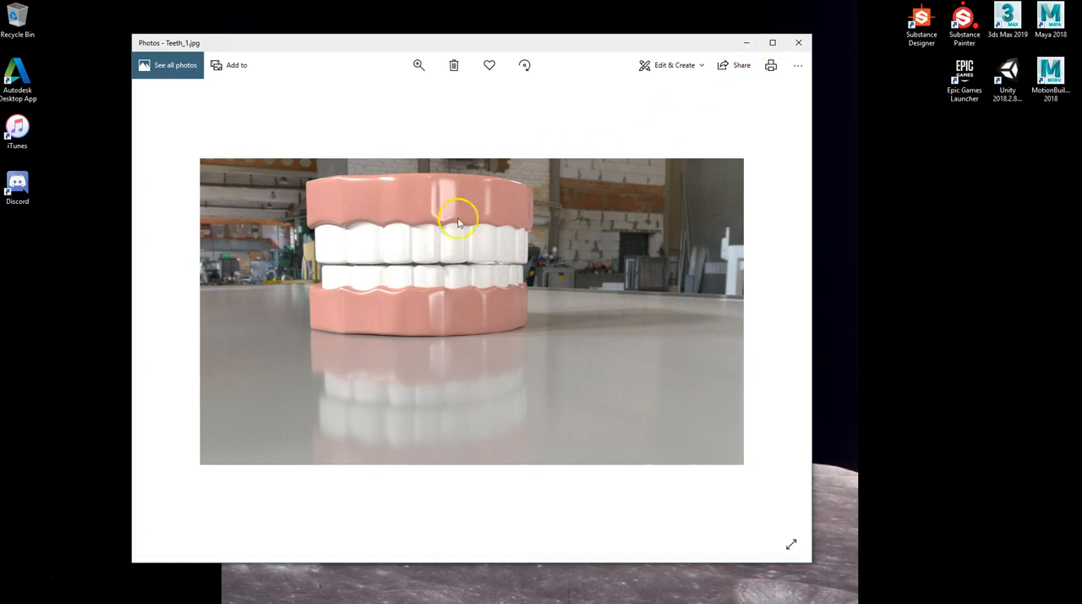
Step: Review the reference images Teeth_1.jpg and Human_Female_5.jpg and minimize them
{"action": "left_click", "coordinate": [746, 44]}
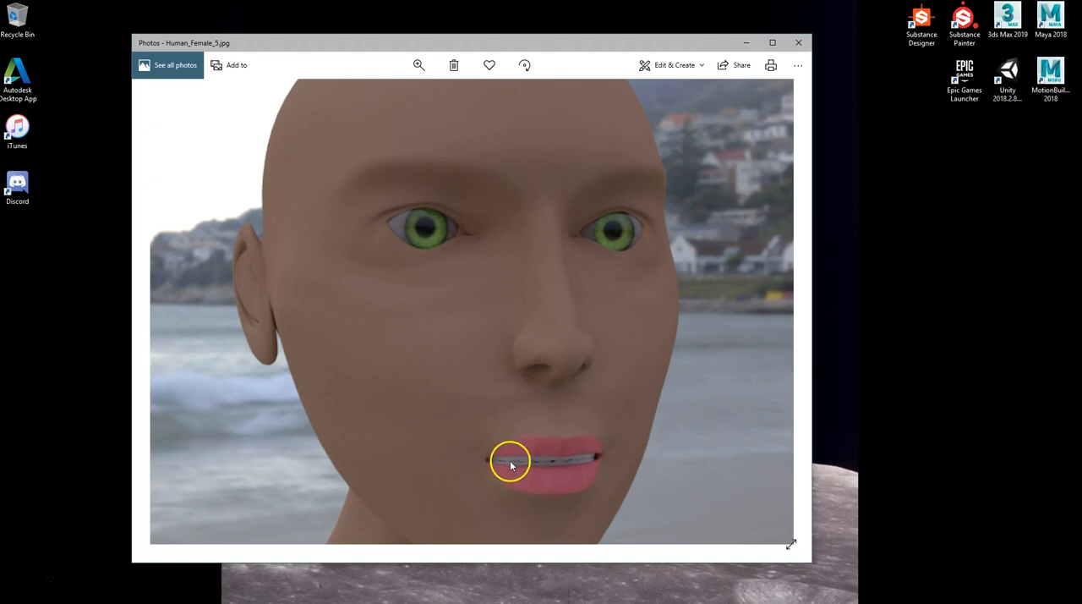
{"action": "left_click", "coordinate": [742, 44]}
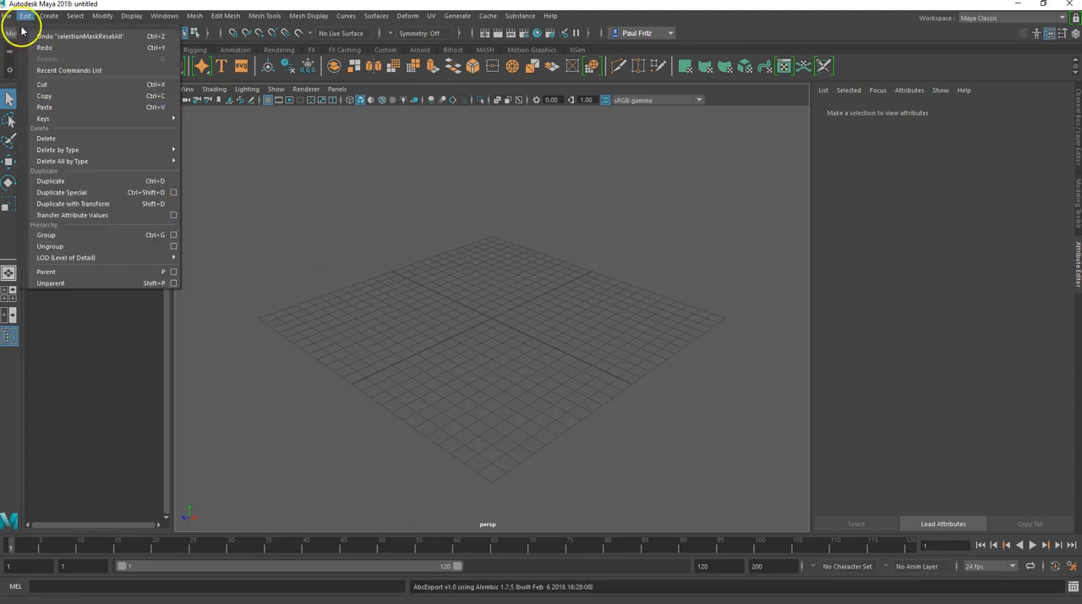
Step: Start a new project in Maya's Project Window and enter Teeth_2 as its name
{"action": "mouse_move", "coordinate": [9, 17]}
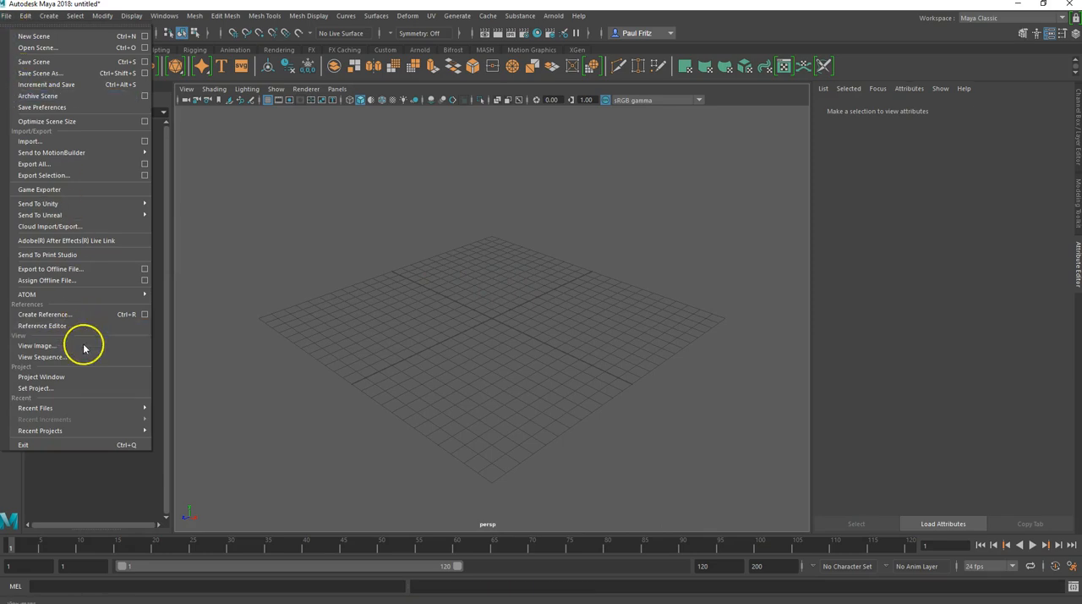
{"action": "left_click", "coordinate": [74, 378]}
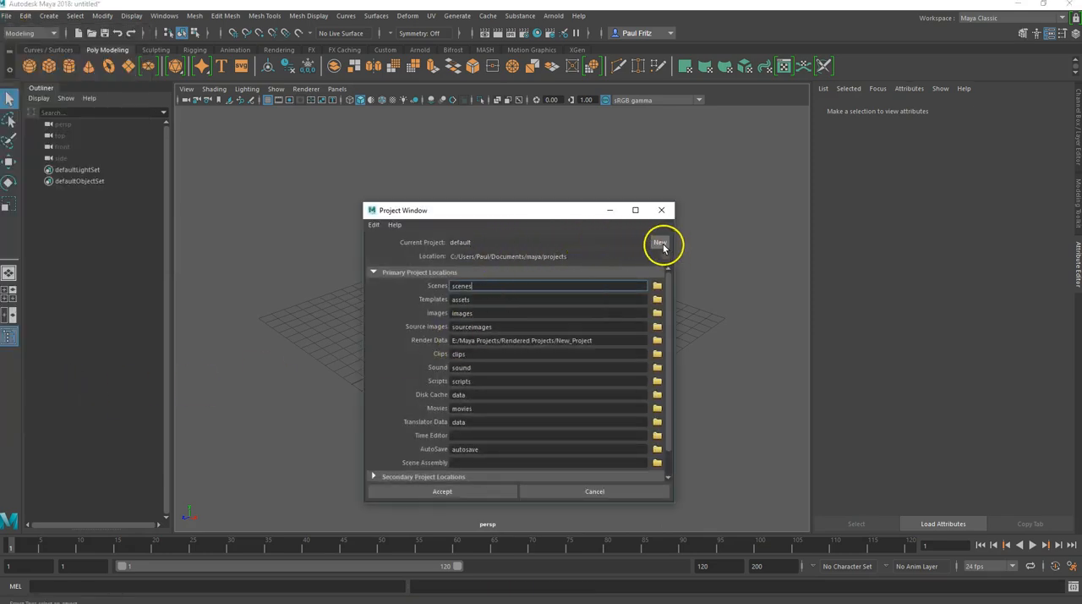
{"action": "left_click", "coordinate": [662, 245]}
{"action": "double_click", "coordinate": [536, 242]}
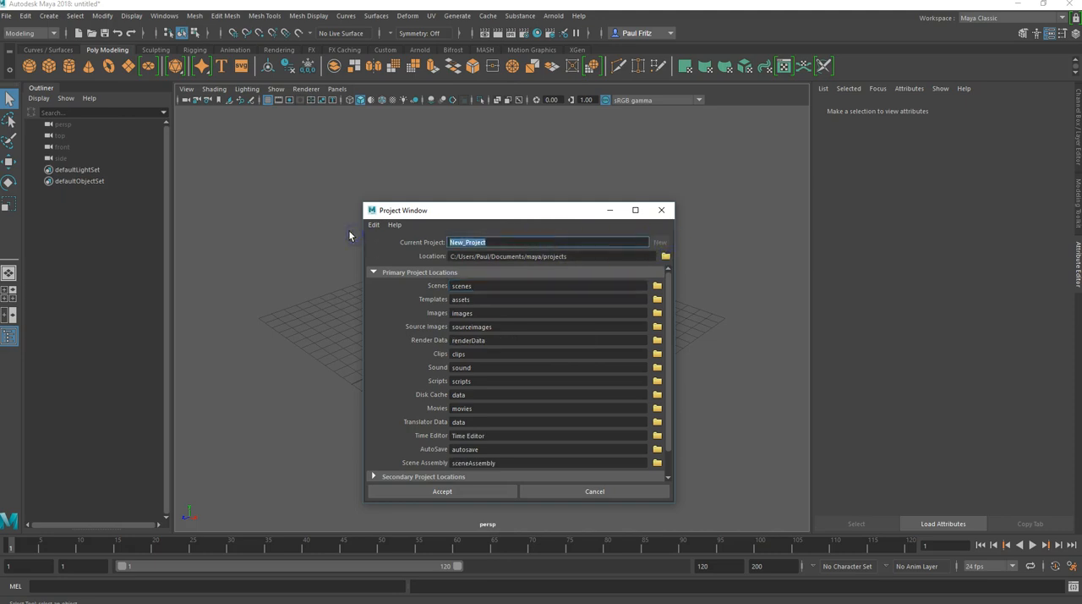
{"action": "type", "text": "Teeth_2"}
Step: Set the project location to the easystore (G:) drive and create the project under the name Teeth_3
{"action": "left_click", "coordinate": [664, 256]}
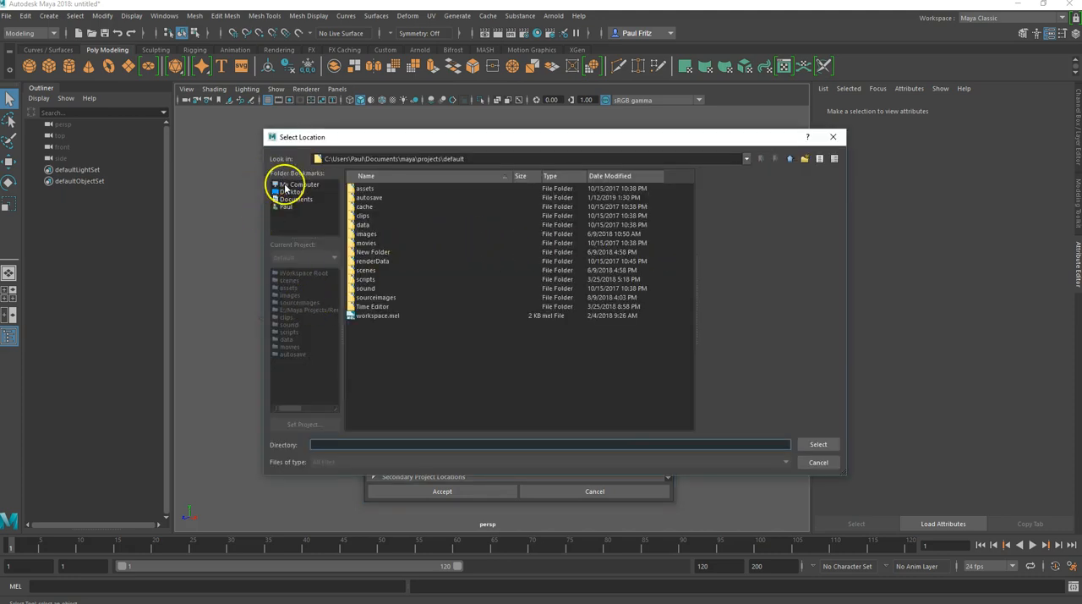
{"action": "left_click", "coordinate": [289, 185]}
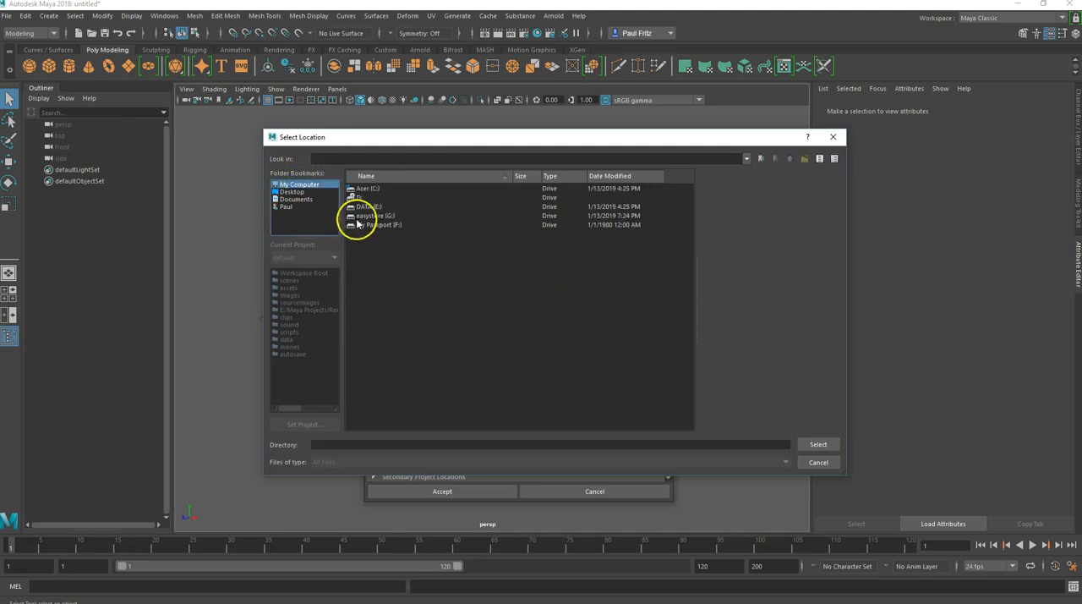
{"action": "double_click", "coordinate": [365, 215]}
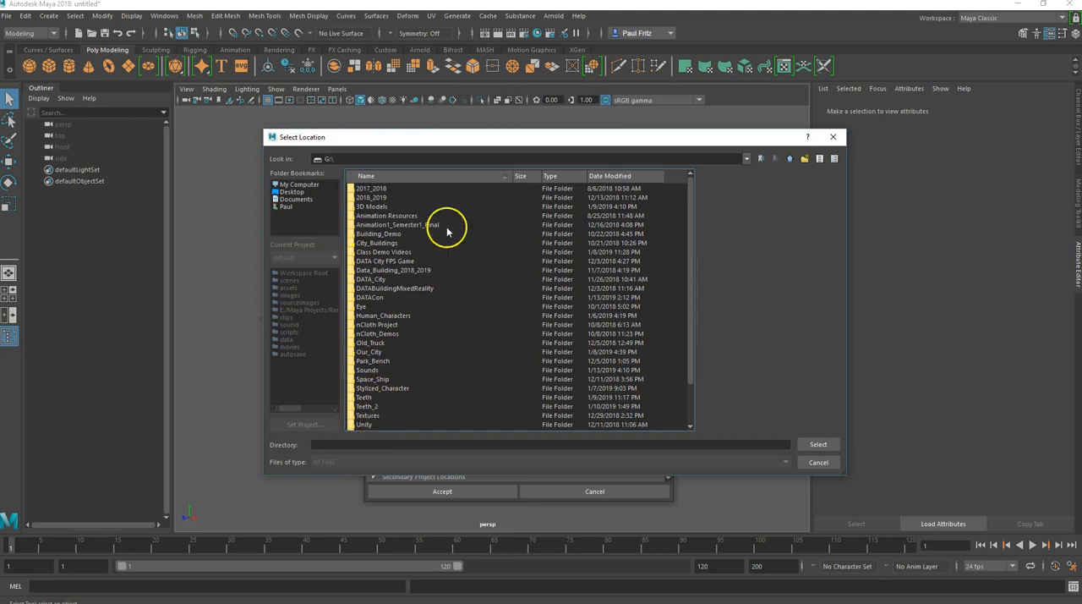
{"action": "left_click", "coordinate": [779, 159]}
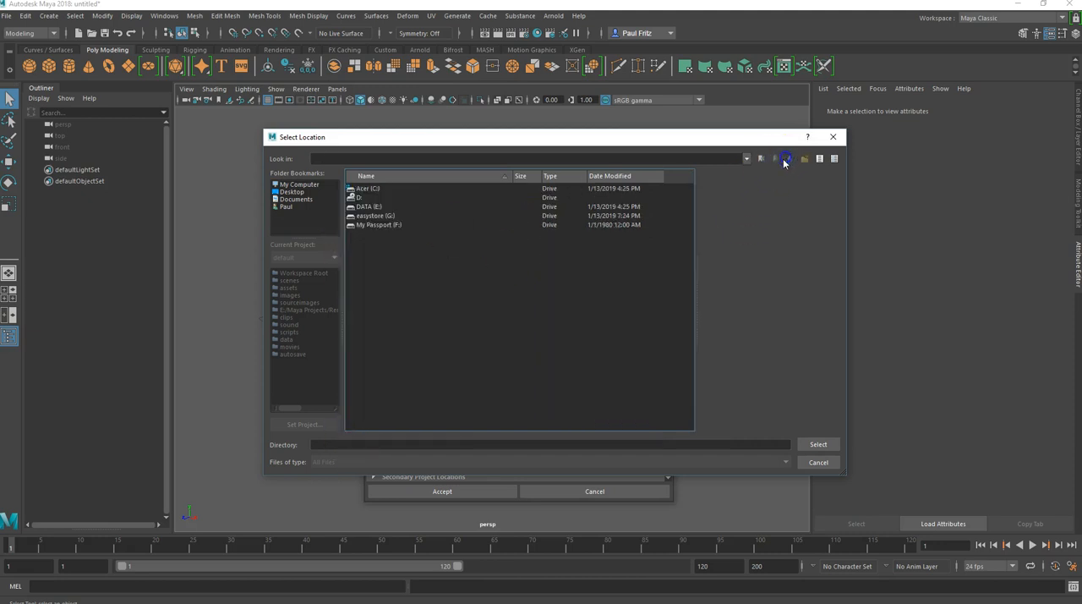
{"action": "left_click", "coordinate": [372, 216]}
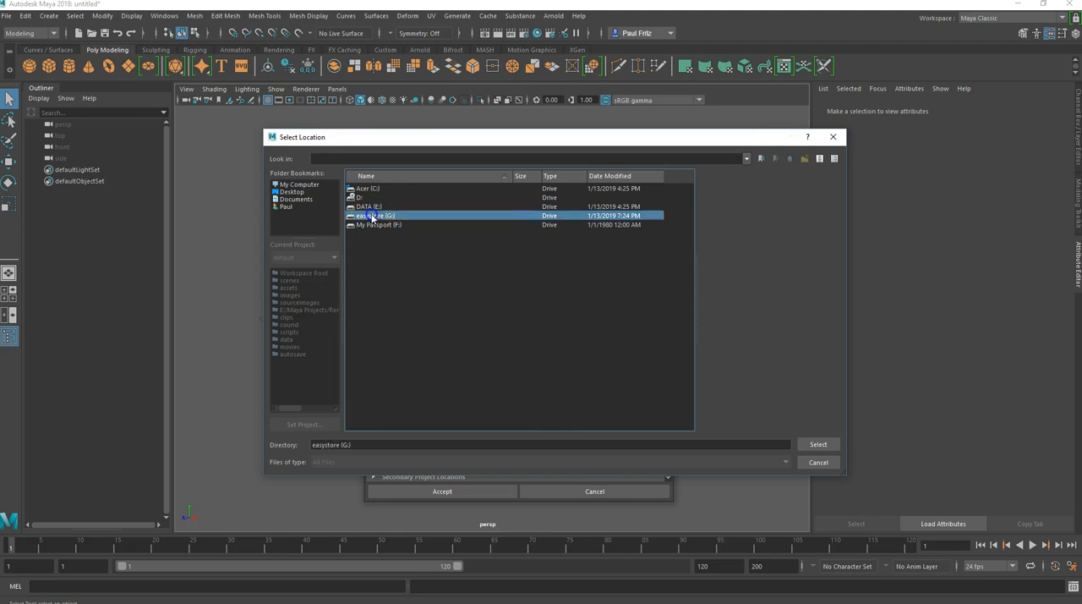
{"action": "left_click", "coordinate": [815, 445]}
{"action": "left_click", "coordinate": [494, 241]}
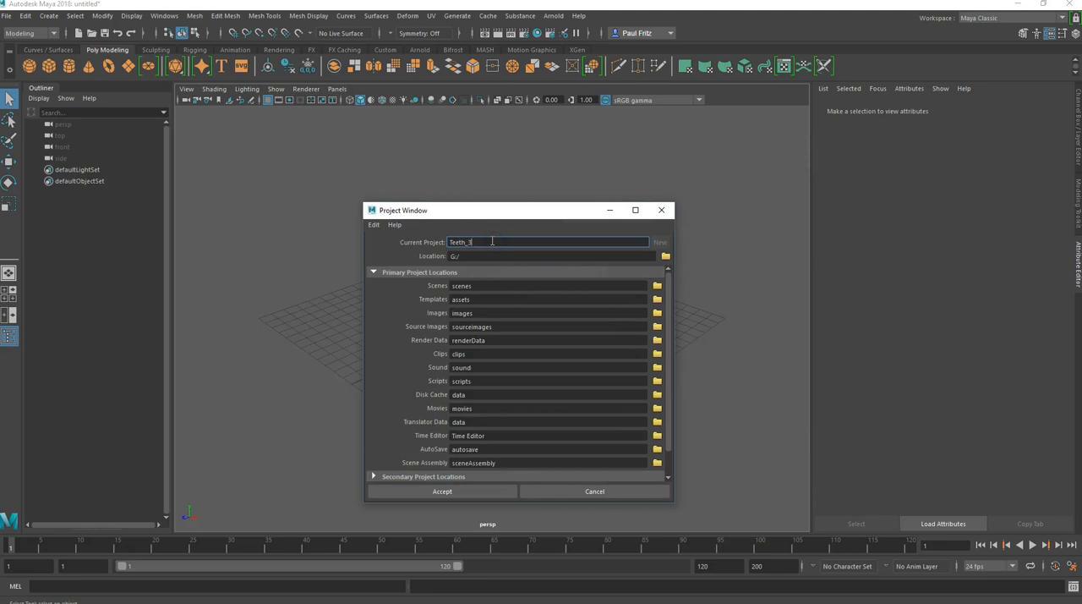
{"action": "left_click", "coordinate": [486, 491]}
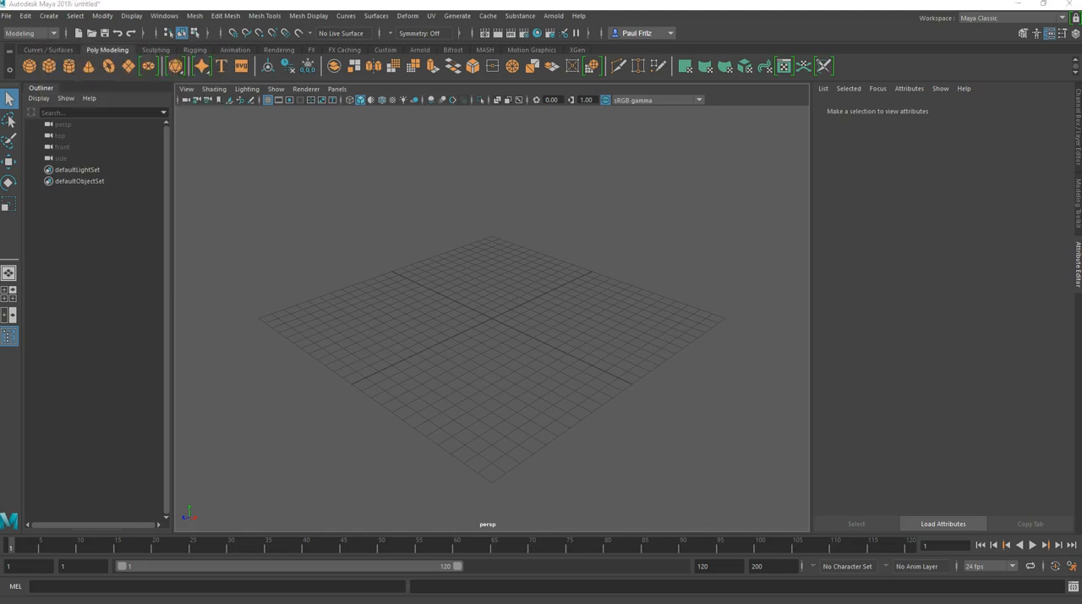
Step: Bring the Teeth_3 project folder into view in File Explorer and examine its subfolders
{"action": "left_click_drag", "start_coordinate": [0, 147], "coordinate": [340, 63]}
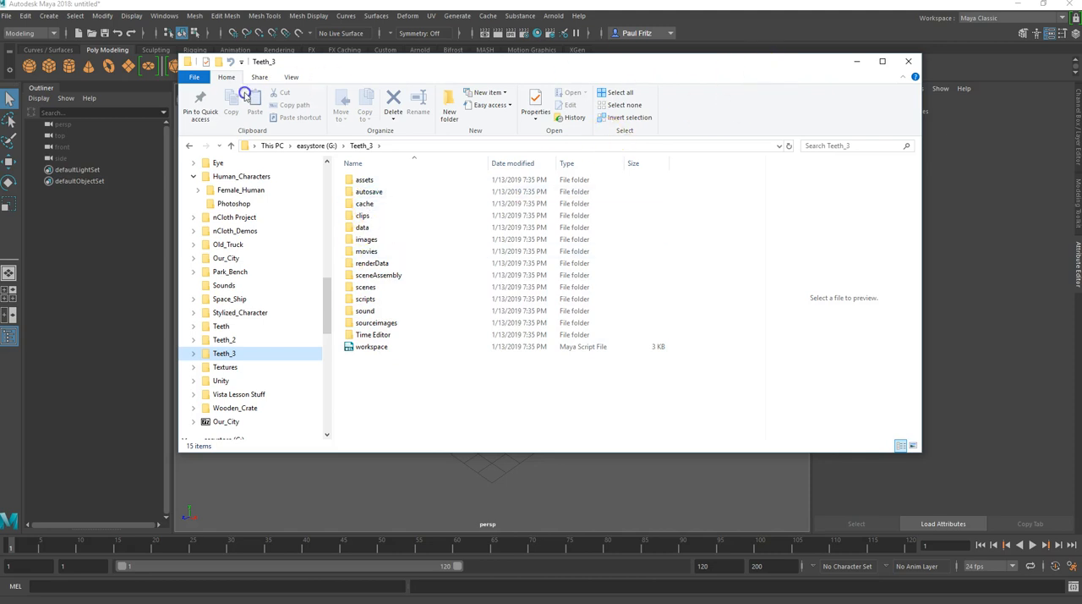
{"action": "left_click_drag", "start_coordinate": [442, 65], "coordinate": [0, 130]}
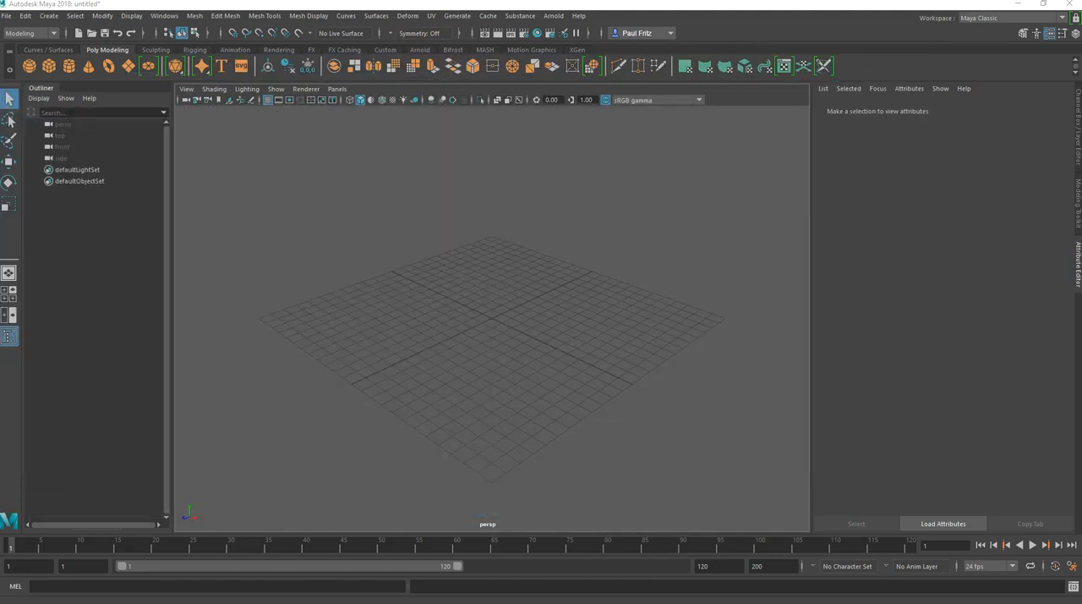
Step: Set the Teeth_3 folder on drive G: as the current Maya project
{"action": "left_click", "coordinate": [10, 17]}
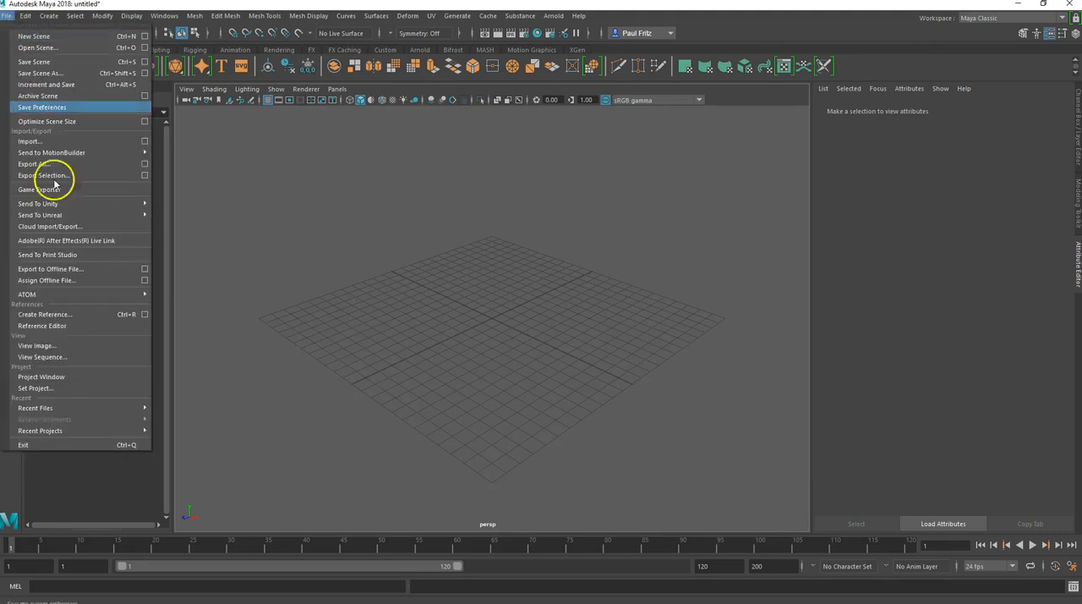
{"action": "left_click", "coordinate": [56, 389]}
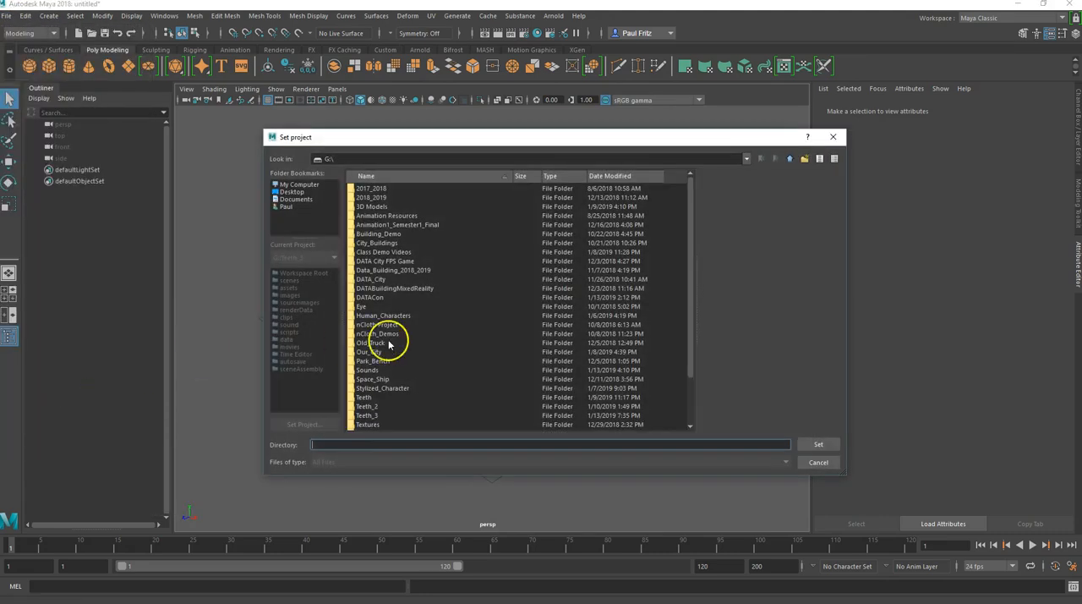
{"action": "left_click", "coordinate": [368, 415]}
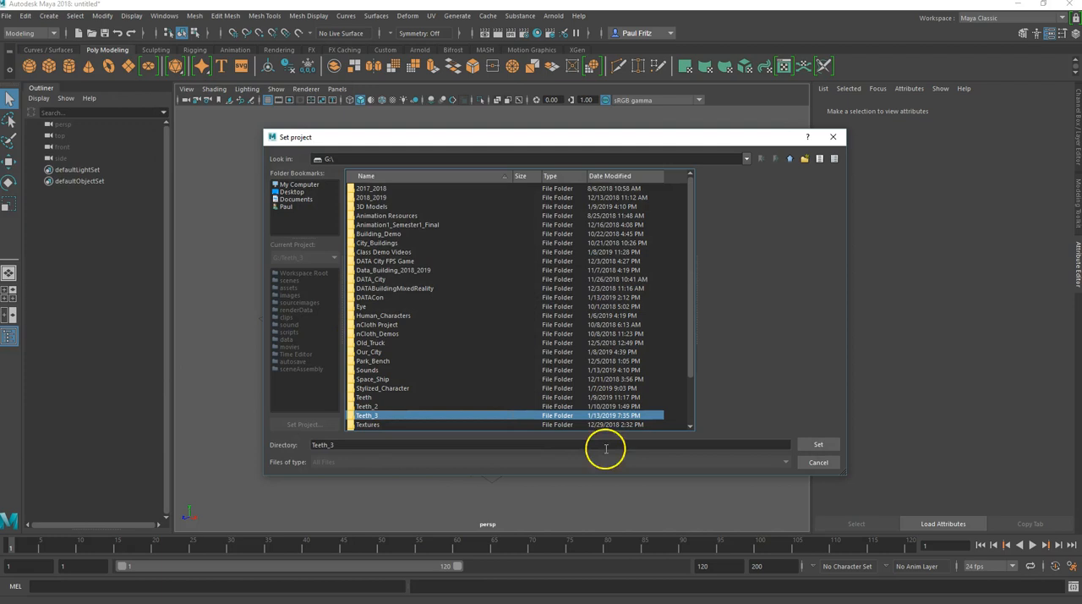
{"action": "left_click", "coordinate": [818, 444]}
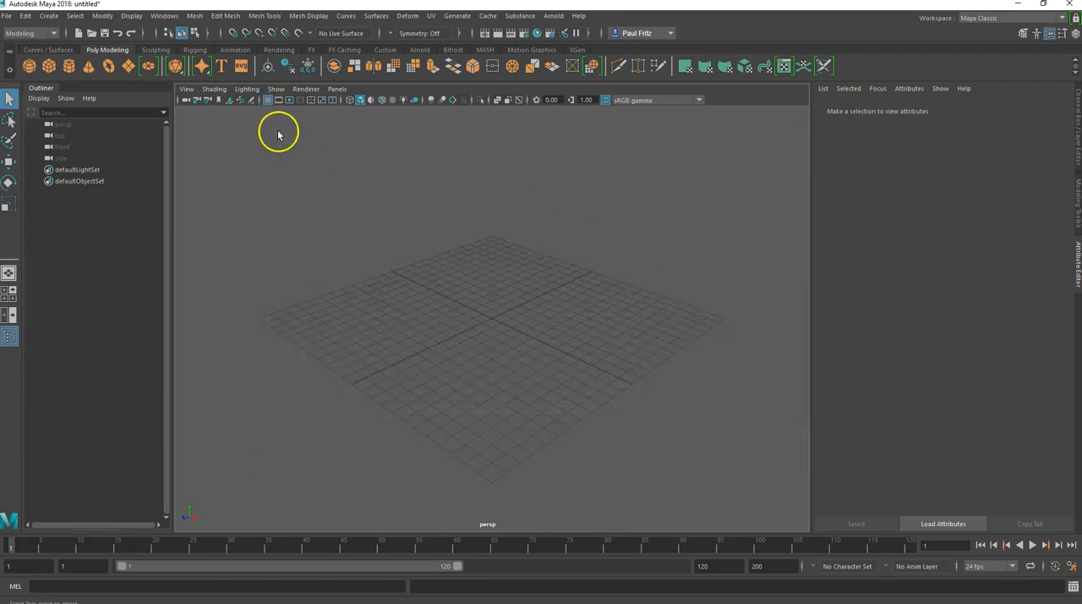
Step: Save the scene as Teeth_3 in Maya Binary format in the project's scenes folder
{"action": "left_click", "coordinate": [7, 17]}
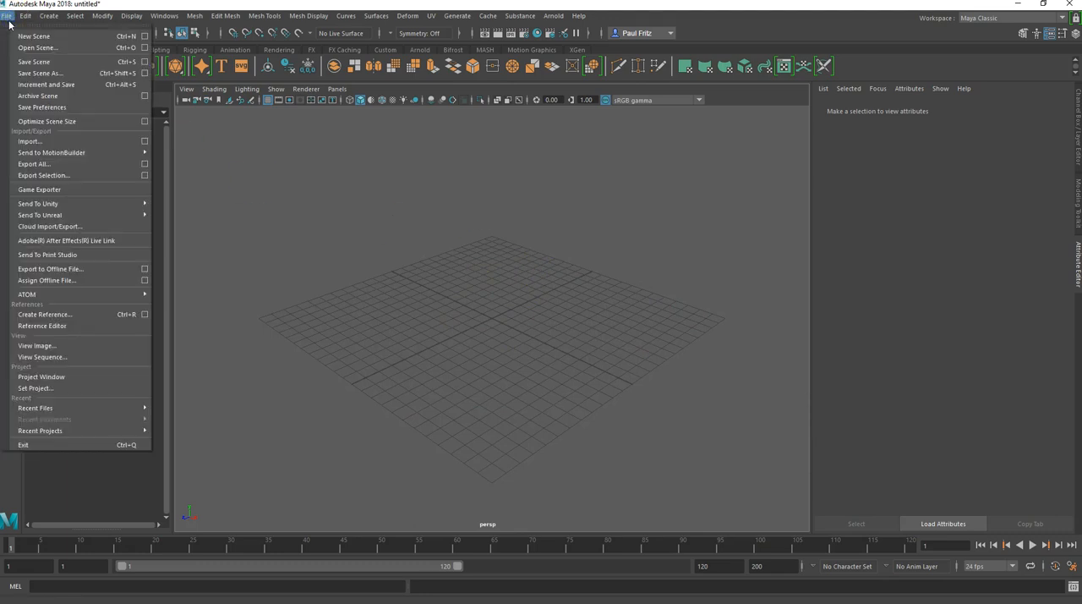
{"action": "left_click", "coordinate": [38, 72]}
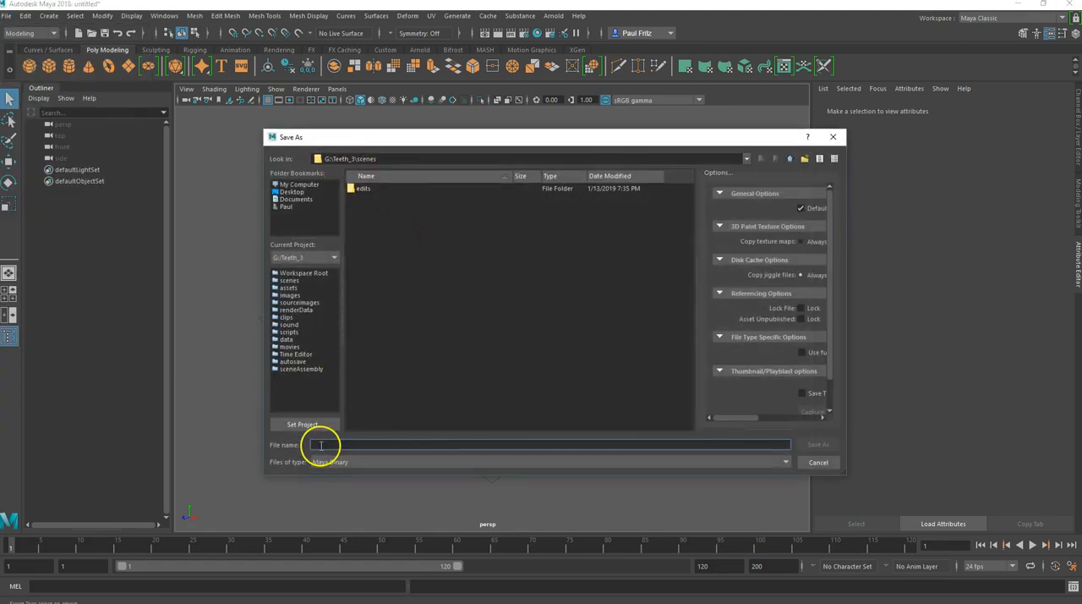
{"action": "type", "text": "th_3"}
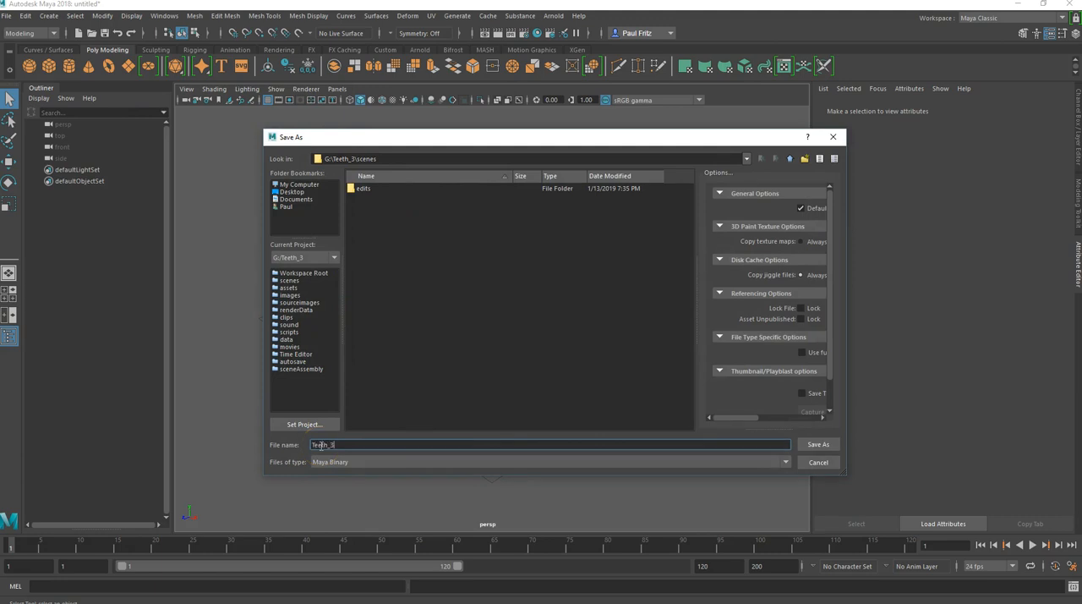
{"action": "key", "text": "Return"}
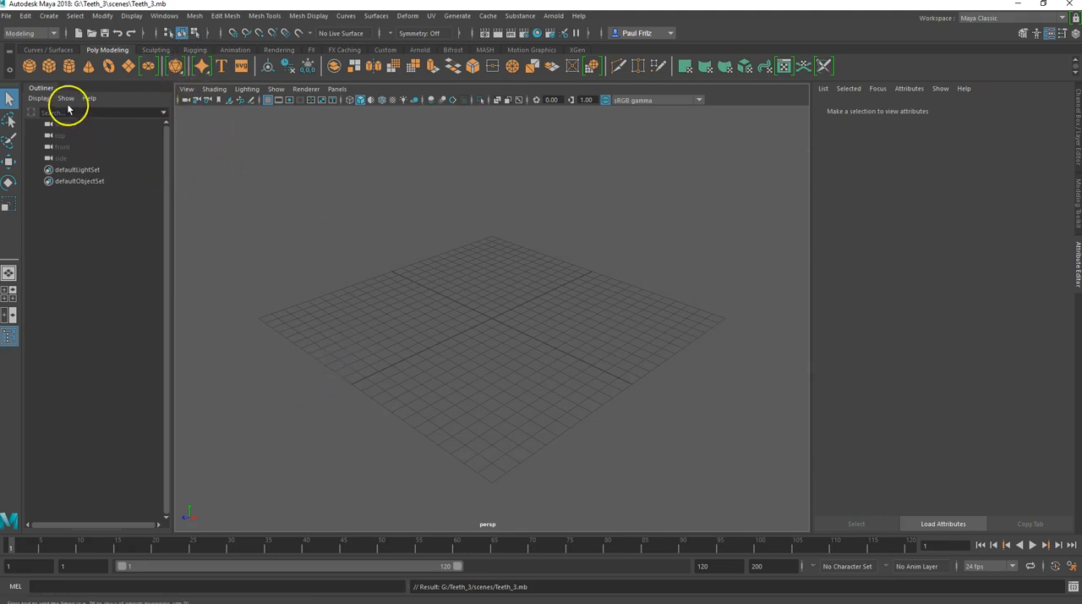
Step: Create a polygon cylinder and move it up along Y above the grid
{"action": "left_click", "coordinate": [70, 68]}
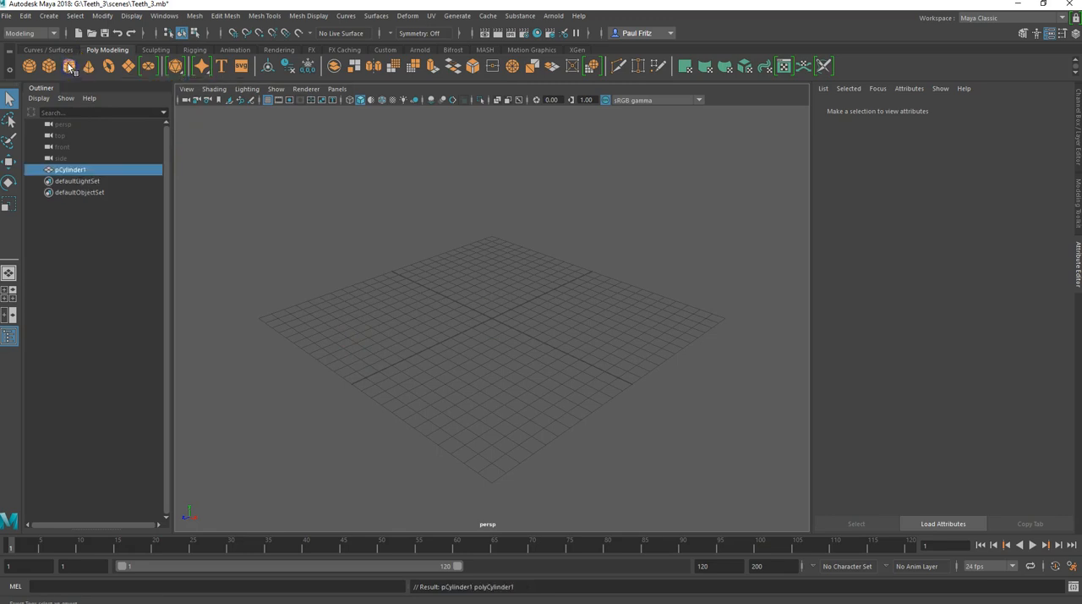
{"action": "scroll", "coordinate": [437, 322], "scroll_direction": "up", "scroll_amount": 5}
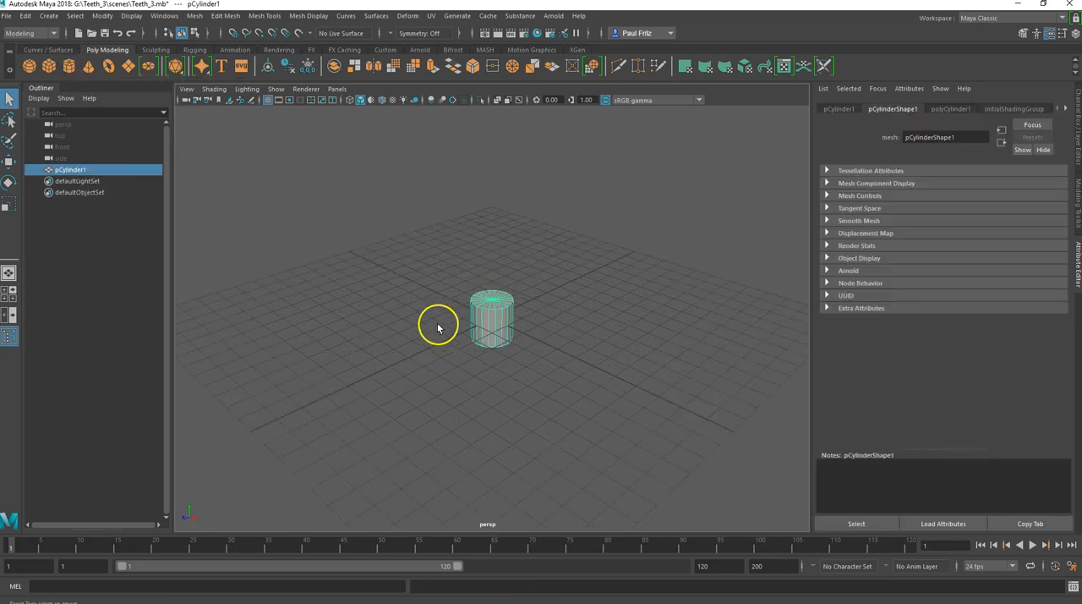
{"action": "mouse_move", "coordinate": [437, 318]}
{"action": "left_mouse_down", "text": "alt"}
{"action": "mouse_move", "coordinate": [425, 347]}
{"action": "mouse_move", "coordinate": [451, 273]}
{"action": "mouse_move", "coordinate": [384, 328]}
{"action": "mouse_move", "coordinate": [453, 354]}
{"action": "mouse_move", "coordinate": [445, 328]}
{"action": "left_mouse_up", "text": "alt"}
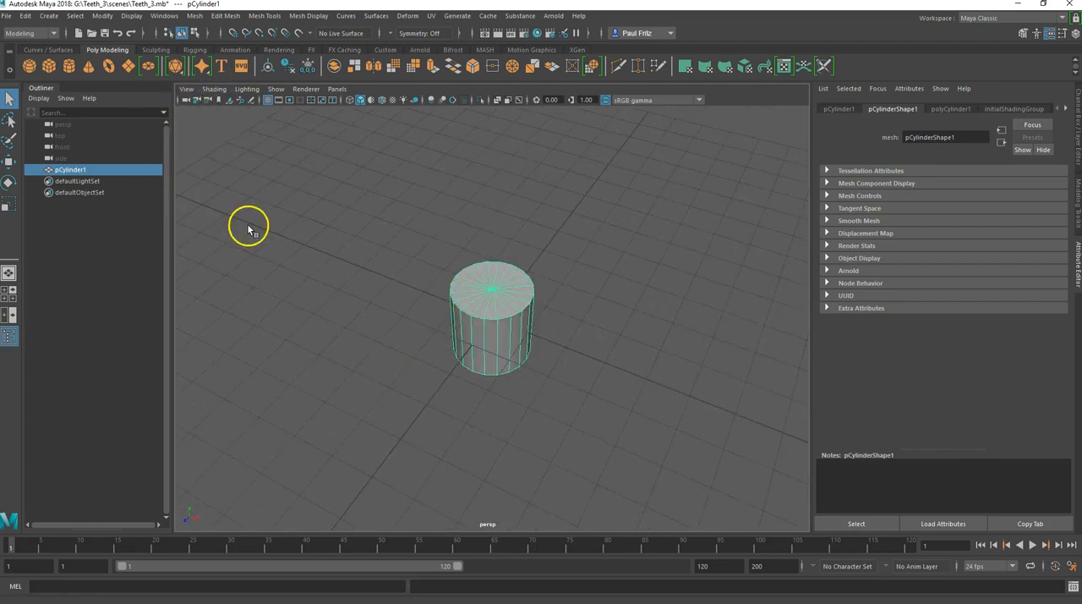
{"action": "key", "text": "w"}
{"action": "left_click_drag", "start_coordinate": [454, 400], "coordinate": [393, 333], "text": "alt"}
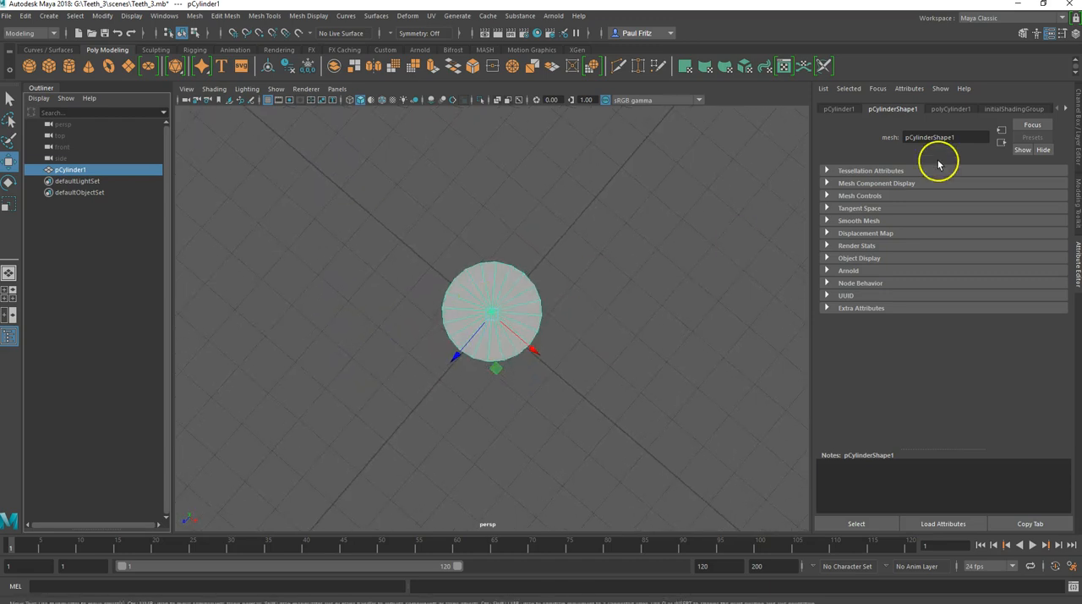
Step: Show the cylinder's construction attributes to examine its radius, height and subdivisions
{"action": "left_click", "coordinate": [943, 109]}
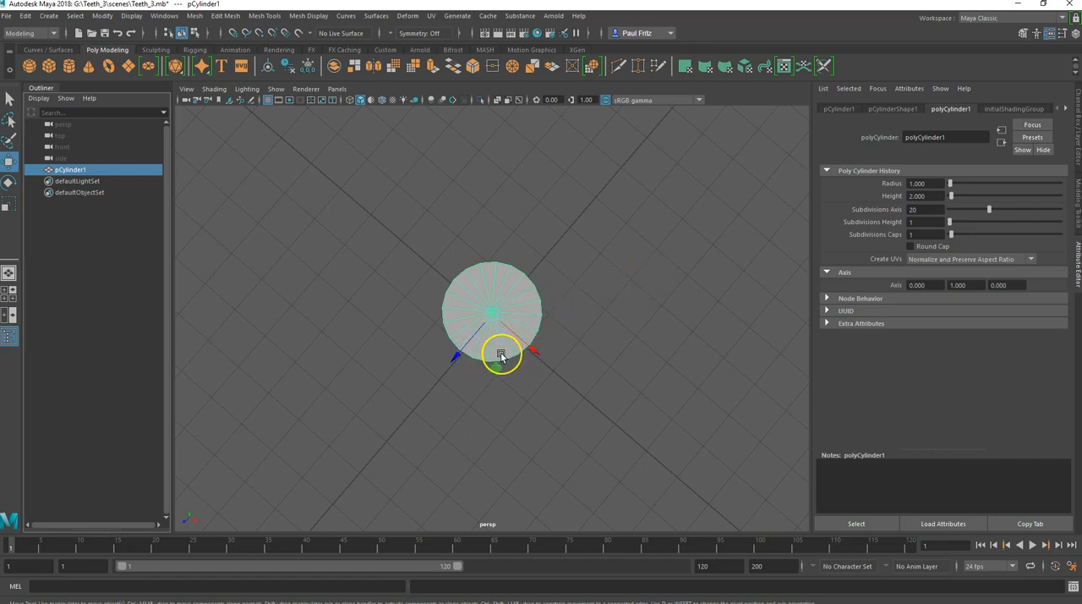
{"action": "left_click_drag", "start_coordinate": [427, 410], "coordinate": [508, 341], "text": "alt"}
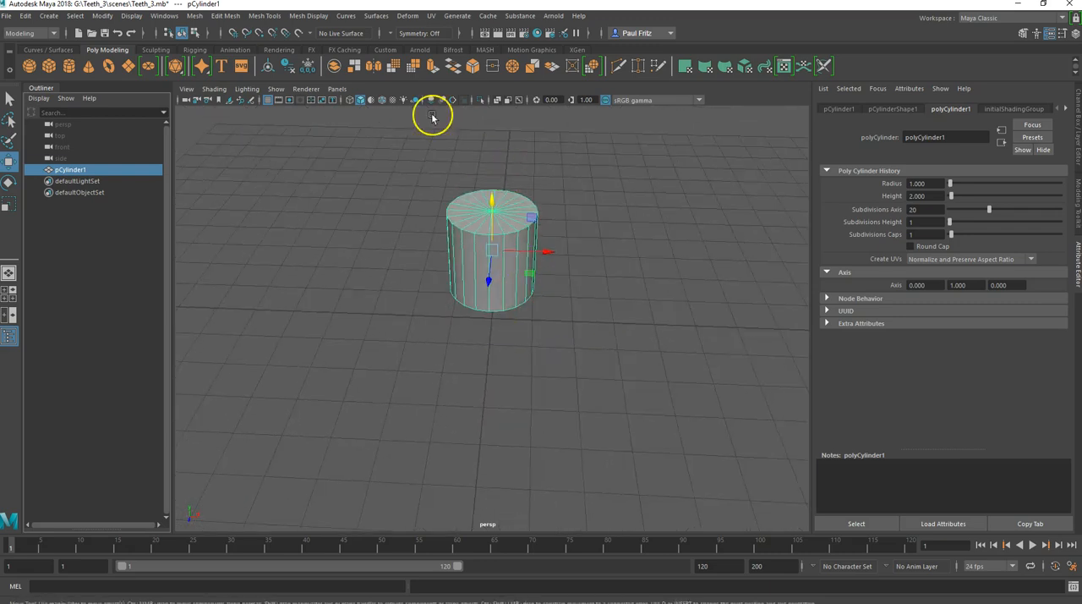
Step: Try Object X symmetry on the cylinder's vertical edges and turn symmetry off again
{"action": "left_click", "coordinate": [391, 38]}
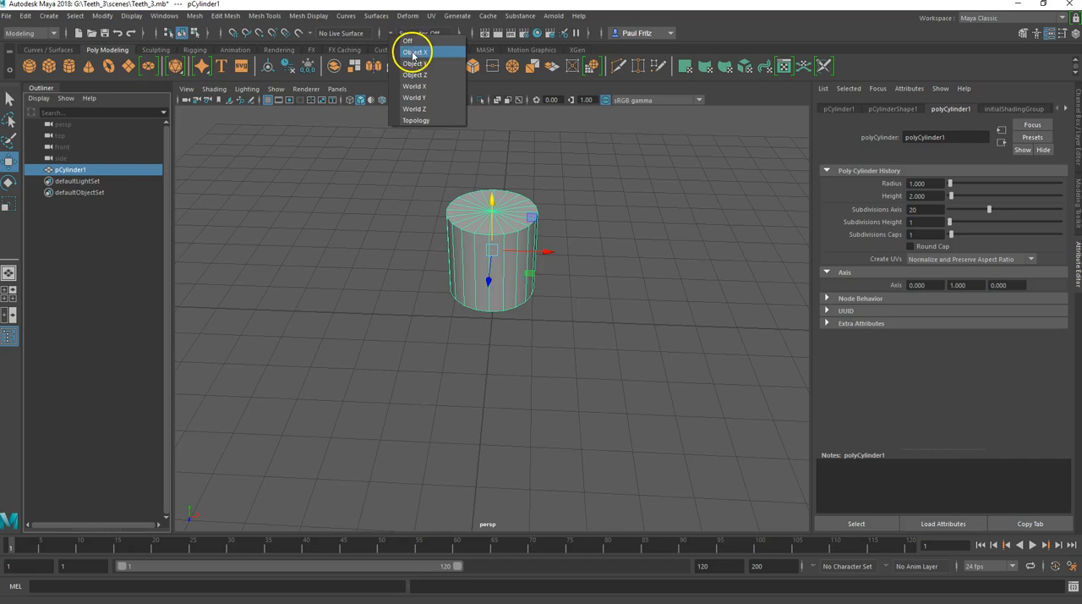
{"action": "left_click", "coordinate": [412, 47]}
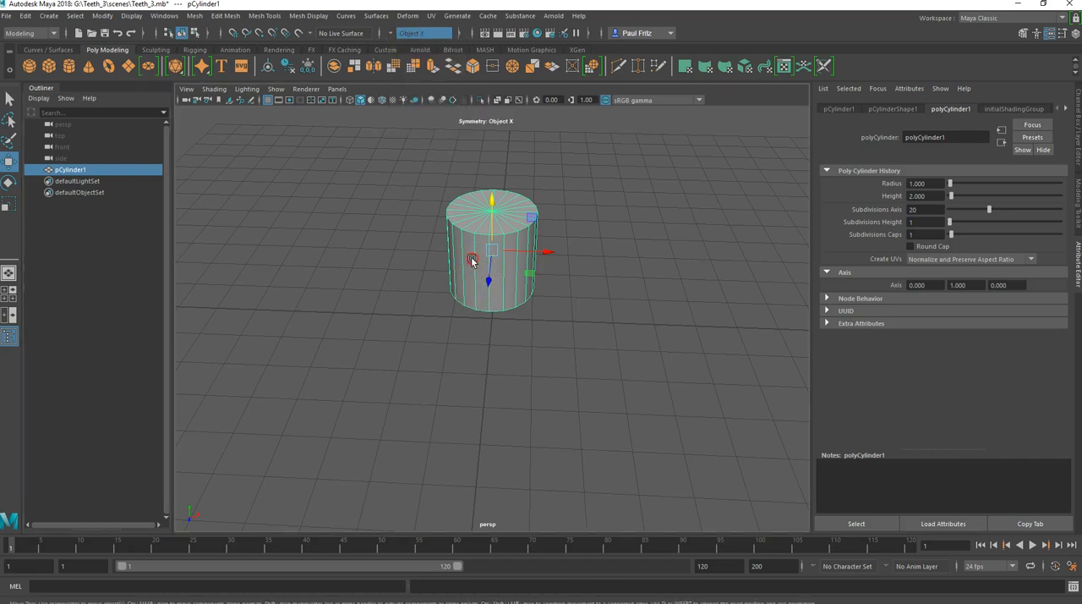
{"action": "left_click", "coordinate": [459, 184]}
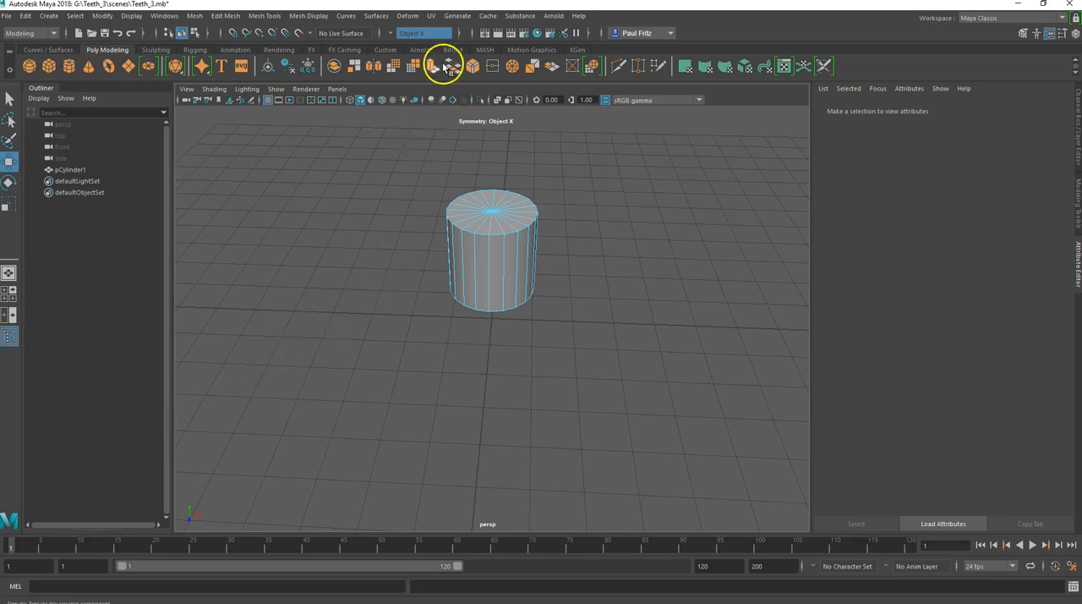
{"action": "mouse_move", "coordinate": [433, 298]}
{"action": "left_mouse_down", "text": "alt"}
{"action": "mouse_move", "coordinate": [421, 279]}
{"action": "mouse_move", "coordinate": [429, 297]}
{"action": "left_mouse_up", "text": "alt"}
{"action": "left_click", "coordinate": [482, 266]}
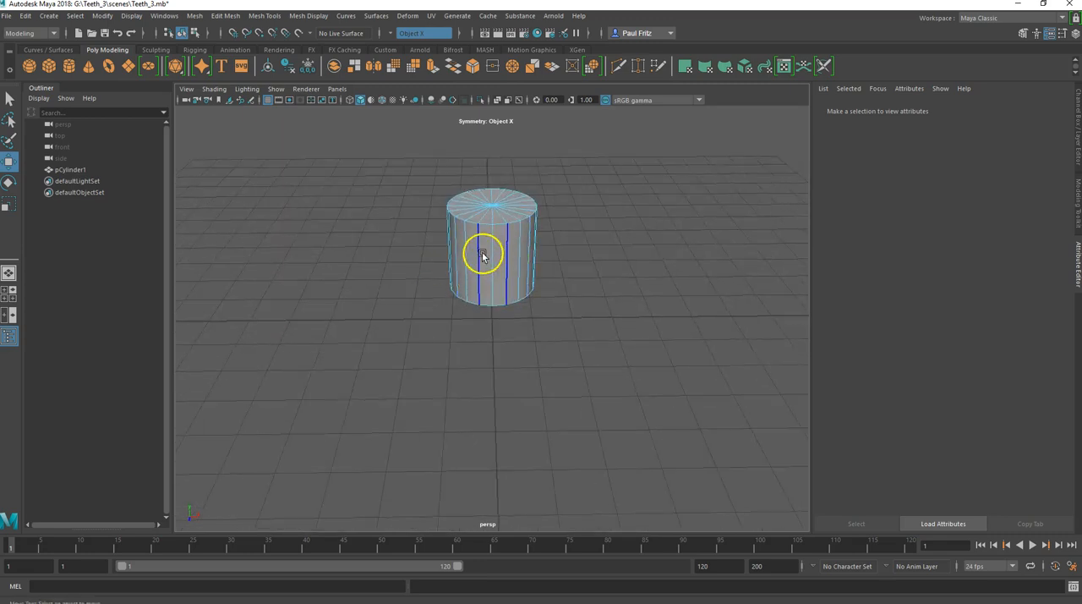
{"action": "left_click", "coordinate": [455, 203]}
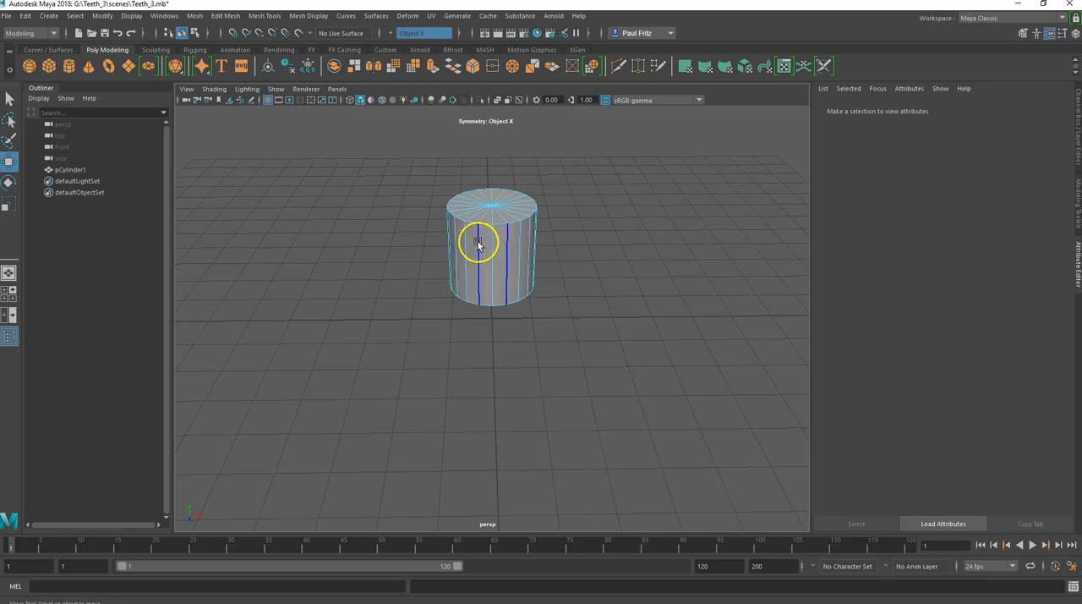
{"action": "left_click", "coordinate": [387, 34]}
{"action": "left_click", "coordinate": [416, 27]}
Step: Delete the cap faces at both ends of the cylinder, leaving only the open ring of side faces
{"action": "right_click_drag", "start_coordinate": [475, 246], "coordinate": [511, 241]}
{"action": "left_click_drag", "start_coordinate": [511, 241], "coordinate": [474, 305], "text": "alt"}
{"action": "left_click", "coordinate": [493, 317]}
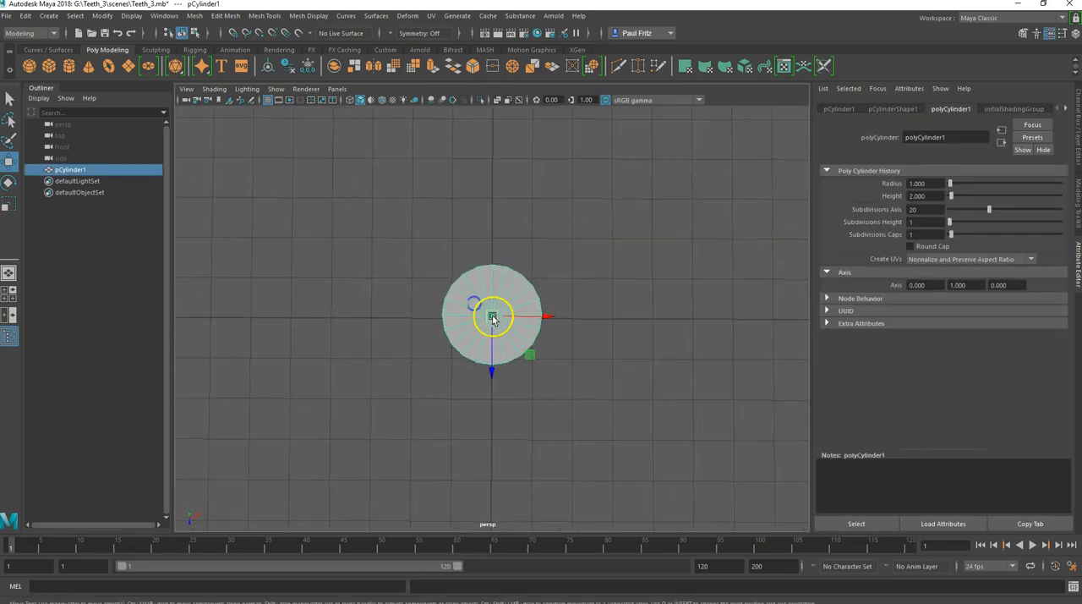
{"action": "right_click", "coordinate": [482, 302]}
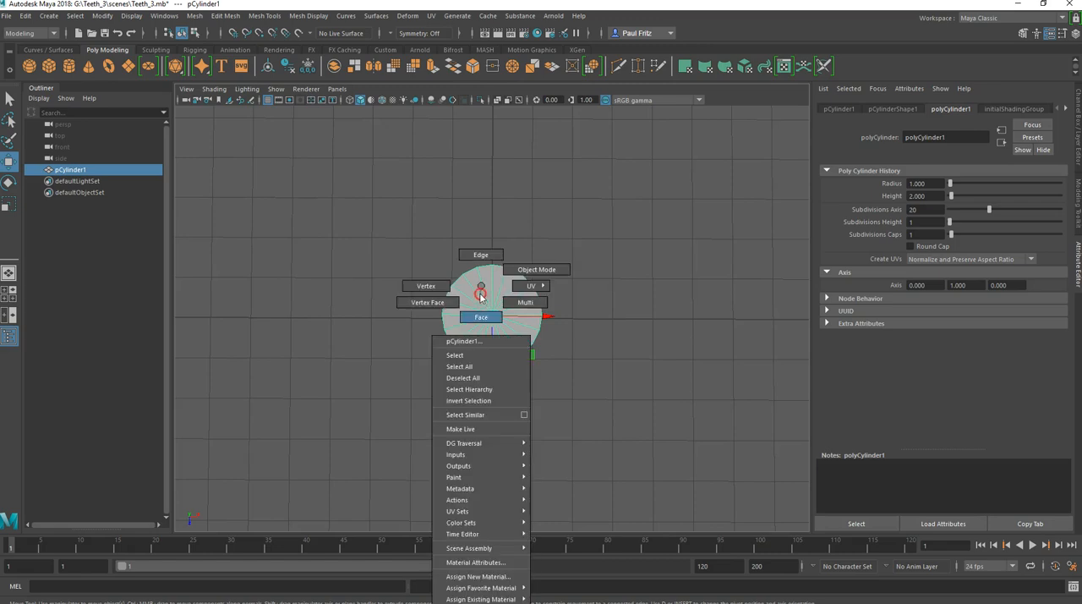
{"action": "left_click", "coordinate": [474, 316]}
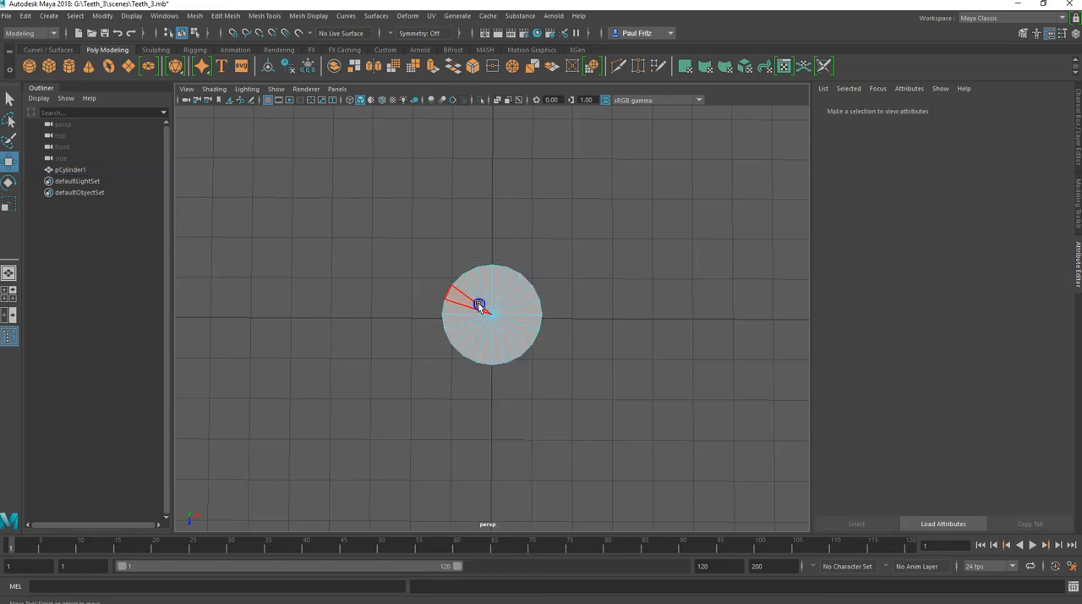
{"action": "left_click_drag", "start_coordinate": [506, 328], "coordinate": [507, 334]}
{"action": "left_click_drag", "start_coordinate": [492, 394], "coordinate": [360, 334], "text": "alt"}
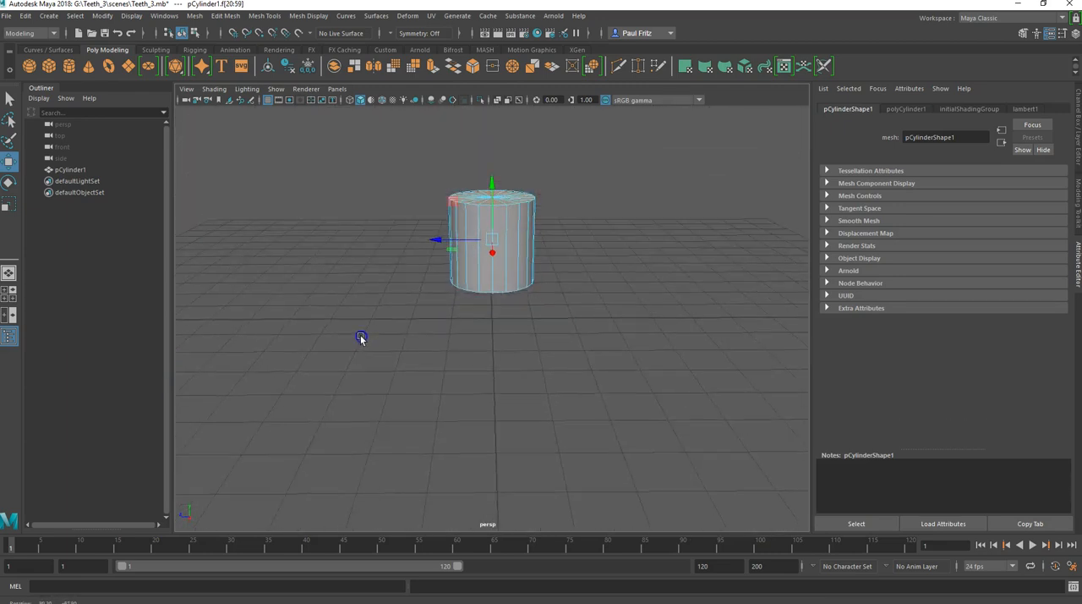
{"action": "left_click", "coordinate": [403, 293]}
{"action": "left_click_drag", "start_coordinate": [415, 273], "coordinate": [415, 337], "text": "alt"}
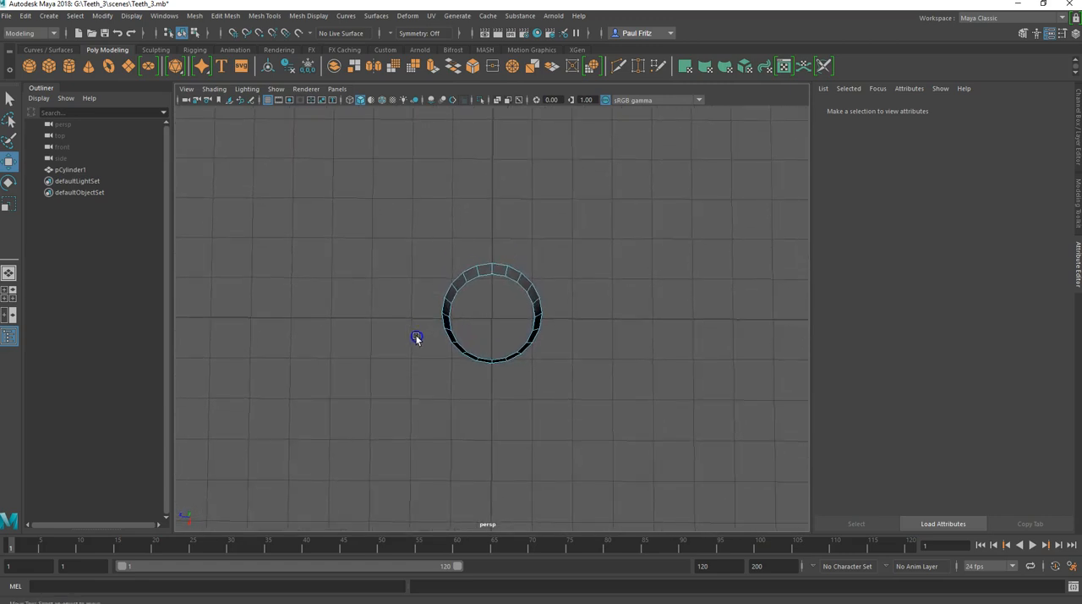
Step: Delete half of the ring's side faces and then half of the rest, leaving a quarter-ring strip
{"action": "left_click_drag", "start_coordinate": [435, 242], "coordinate": [552, 310], "text": "alt"}
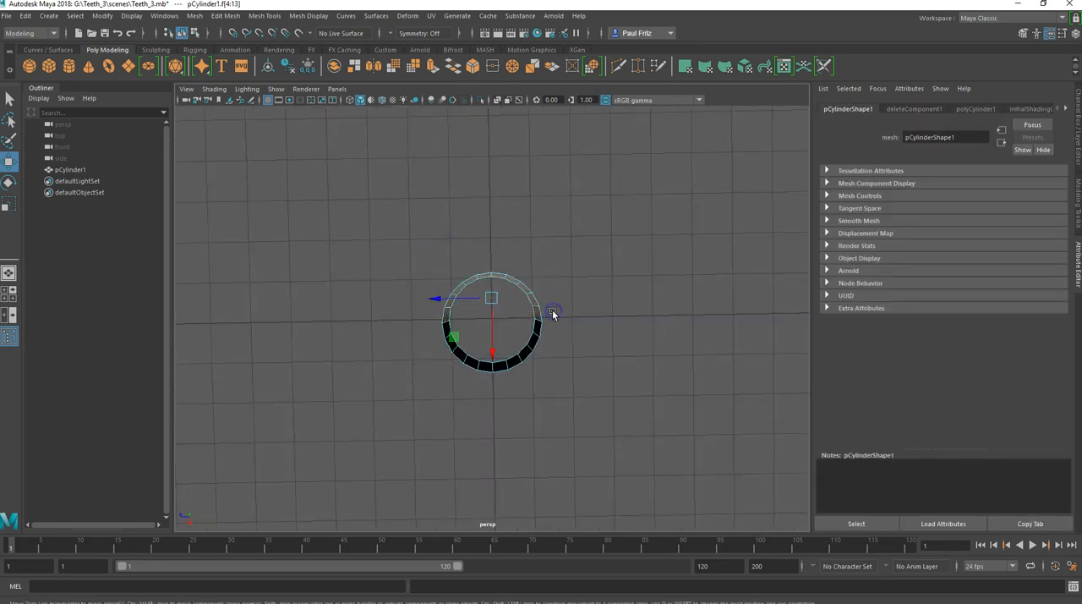
{"action": "key", "text": "Delete"}
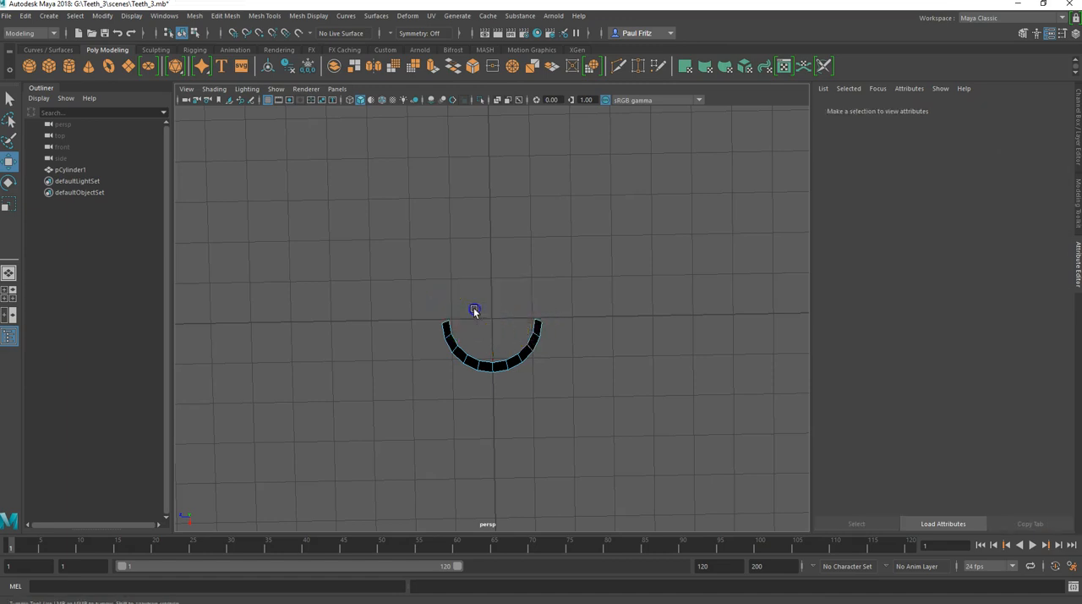
{"action": "left_click_drag", "start_coordinate": [474, 310], "coordinate": [475, 305], "text": "alt"}
{"action": "left_click_drag", "start_coordinate": [376, 274], "coordinate": [409, 353]}
{"action": "key", "text": "Delete"}
{"action": "right_click_drag", "start_coordinate": [476, 268], "coordinate": [519, 252]}
Step: Select the quarter-ring strip as an object and scale it down along Y to make it shorter
{"action": "left_click", "coordinate": [494, 242]}
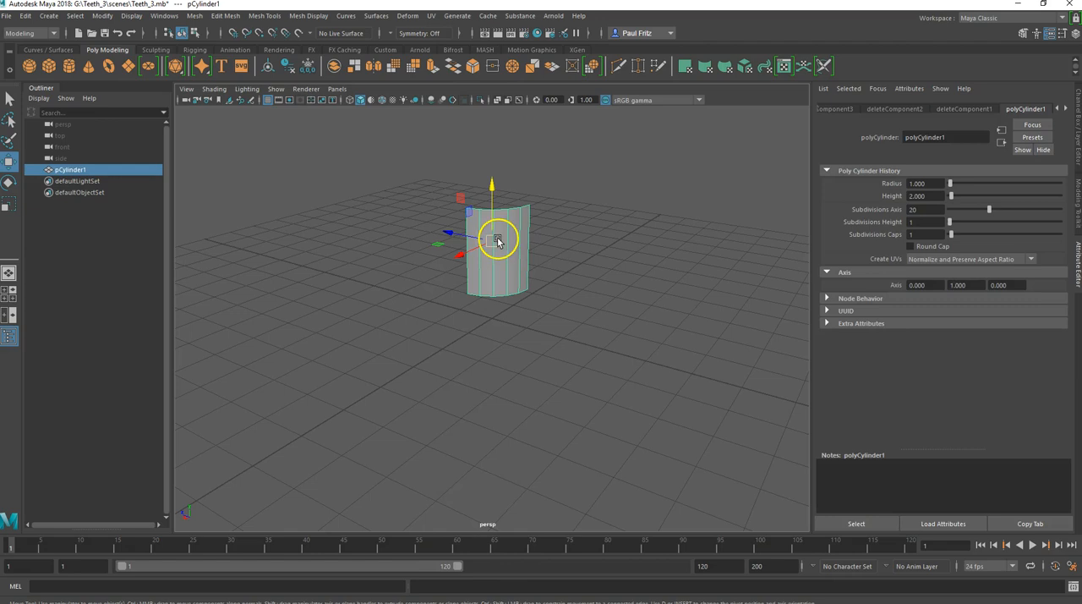
{"action": "left_click_drag", "start_coordinate": [490, 189], "coordinate": [484, 224]}
{"action": "scroll", "coordinate": [477, 258], "scroll_direction": "up", "scroll_amount": 2}
{"action": "middle_click_drag", "start_coordinate": [467, 261], "coordinate": [462, 347], "text": "alt"}
{"action": "left_click_drag", "start_coordinate": [462, 348], "coordinate": [465, 316], "text": "alt"}
{"action": "left_click_drag", "start_coordinate": [485, 247], "coordinate": [485, 256]}
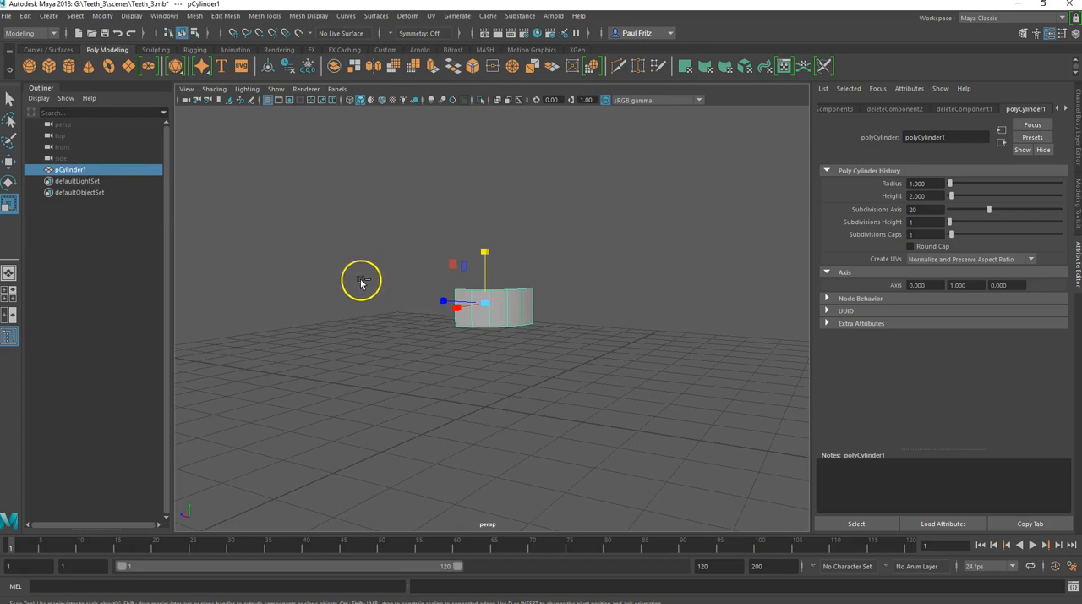
Step: Duplicate the strip and move the copy up along Y, clear of the original
{"action": "key", "text": "ctrl+d"}
{"action": "key", "text": "w"}
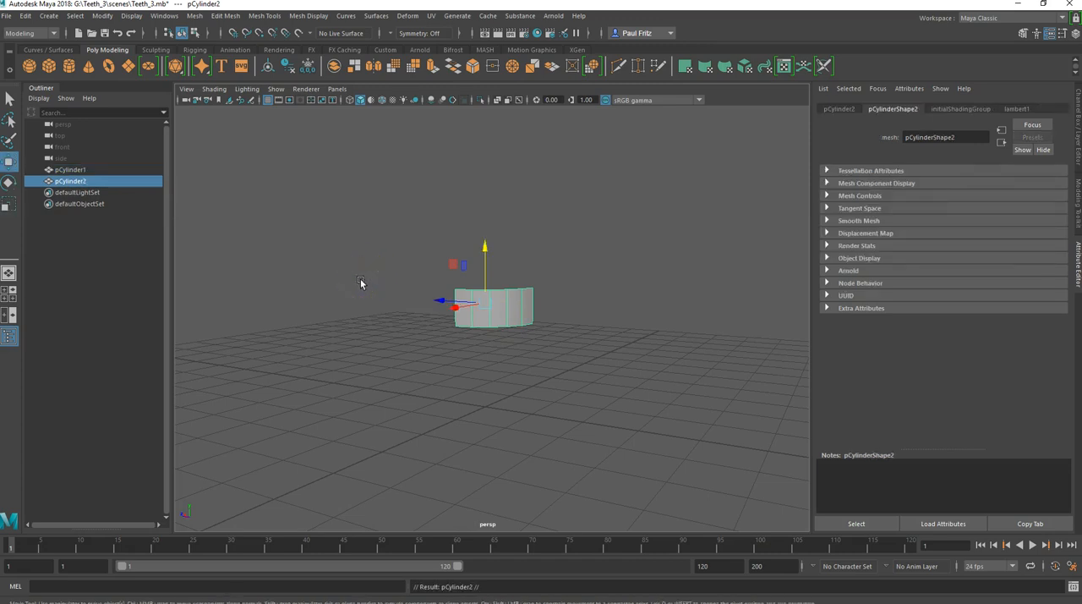
{"action": "left_click_drag", "start_coordinate": [486, 247], "coordinate": [492, 163]}
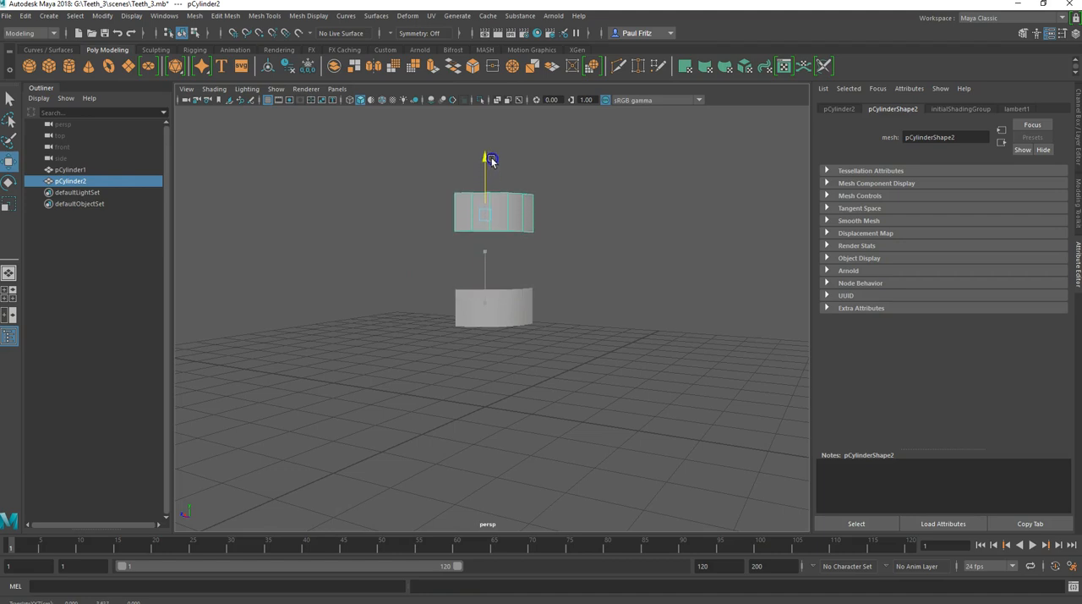
Step: Rename the raised copy Gums and hide it
{"action": "left_click", "coordinate": [69, 181]}
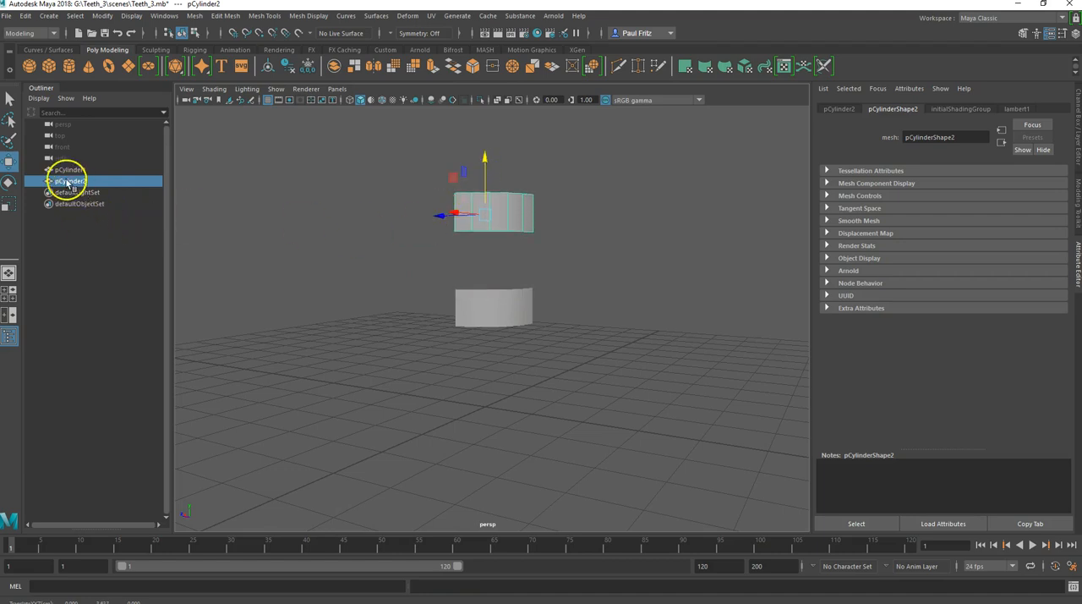
{"action": "double_click", "coordinate": [69, 181]}
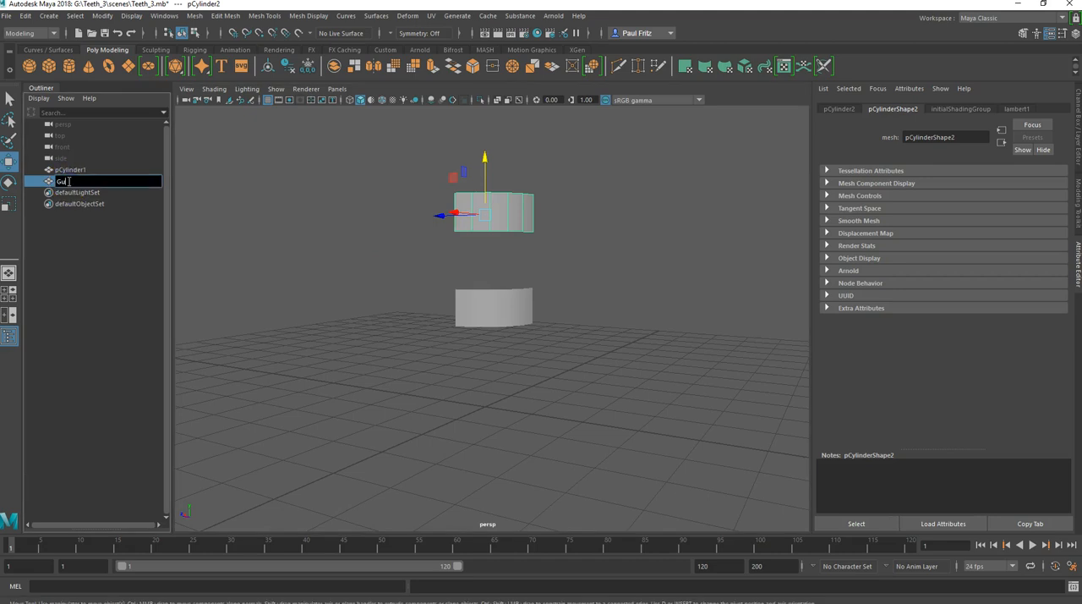
{"action": "key", "text": "Return"}
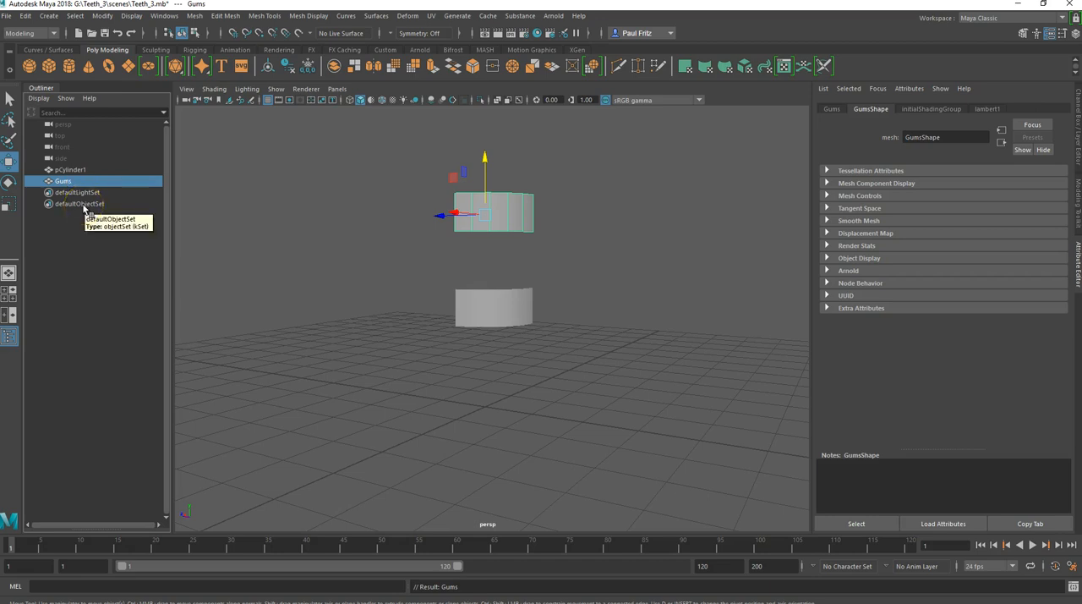
{"action": "key", "text": "ctrl+h"}
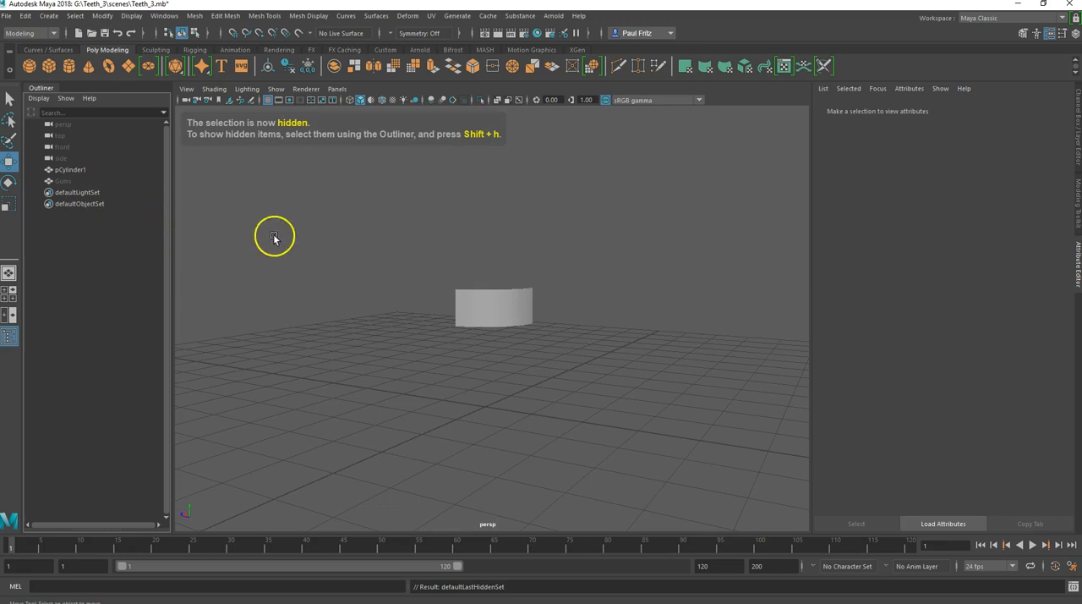
Step: Select the original strip and rename it Teeth_Upper
{"action": "left_click", "coordinate": [484, 307]}
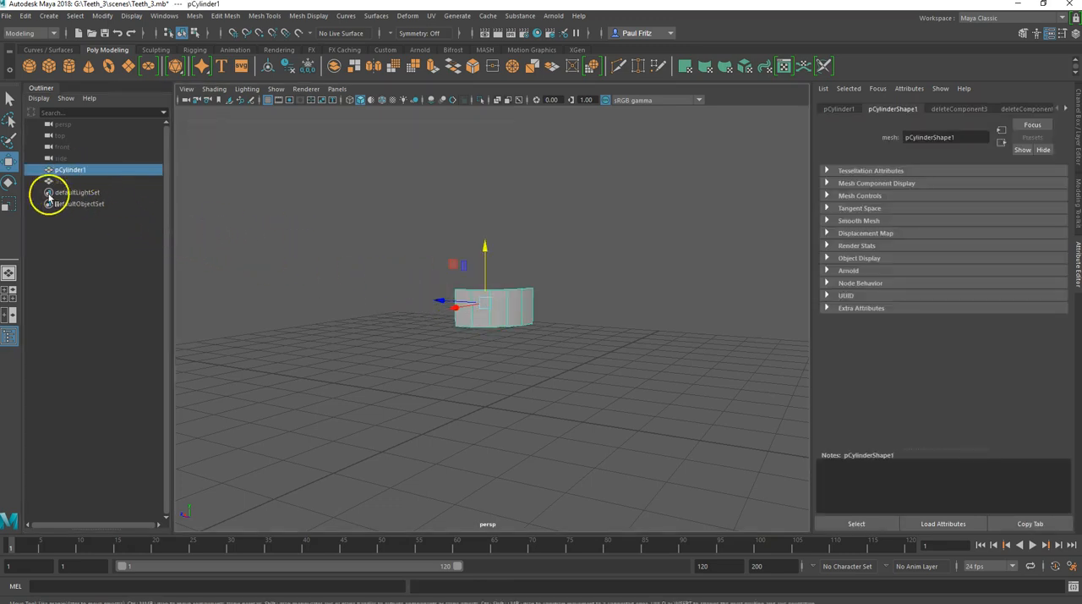
{"action": "double_click", "coordinate": [74, 170]}
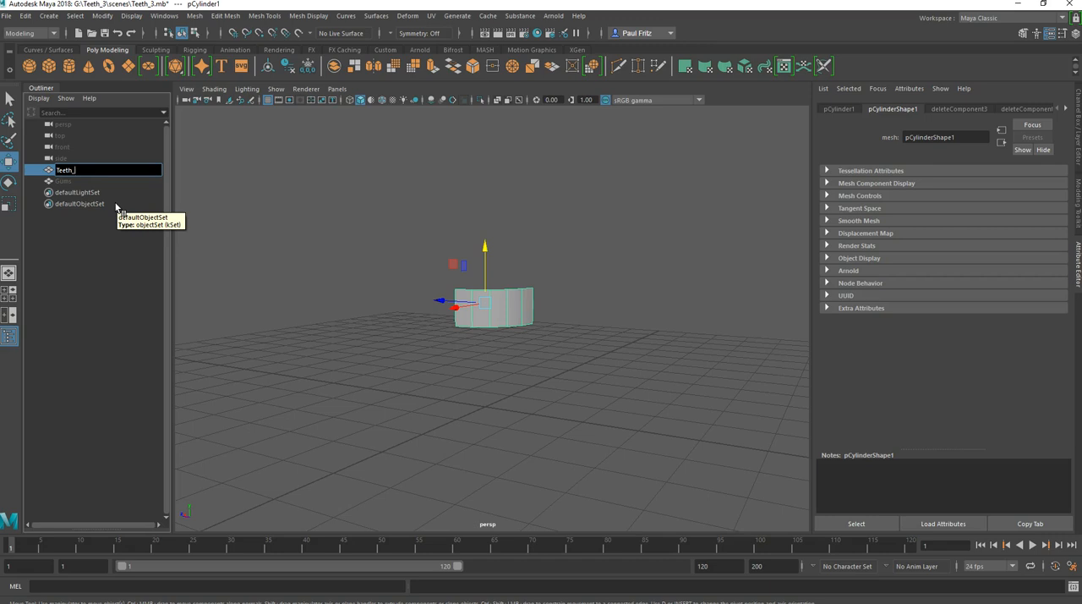
{"action": "type", "text": "Upper"}
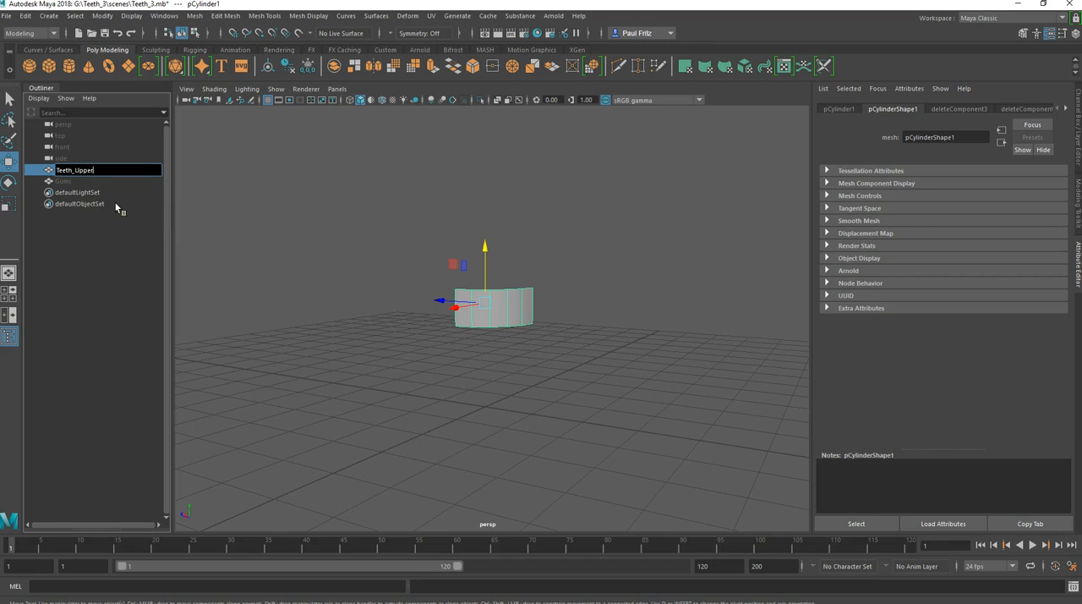
{"action": "key", "text": "Return"}
Step: Centre the pivot of Teeth_Upper on the strip through the Move Tool settings
{"action": "left_click_drag", "start_coordinate": [234, 327], "coordinate": [482, 408], "text": "alt"}
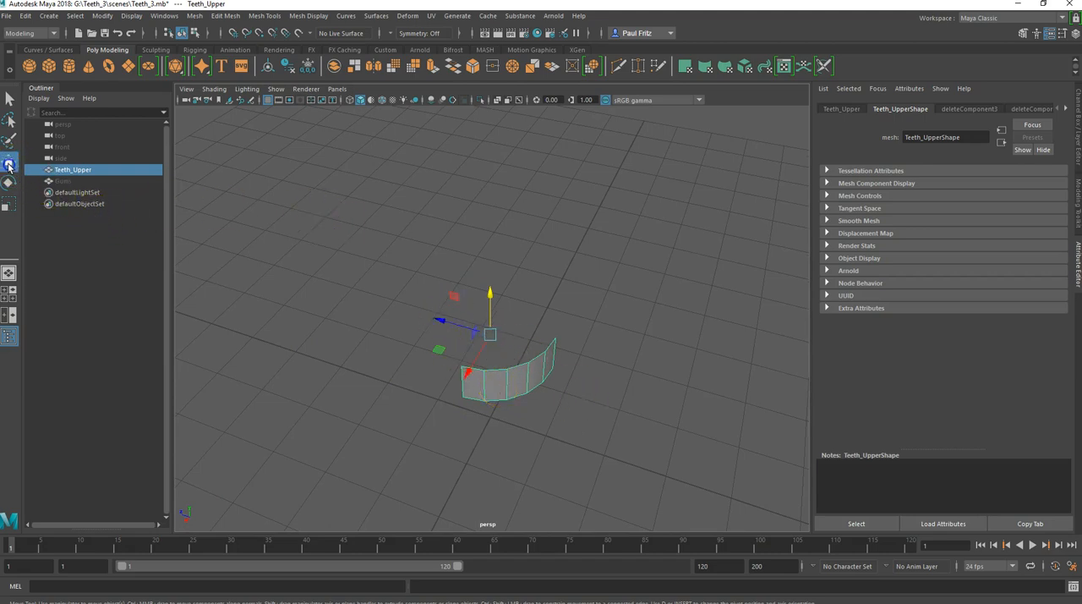
{"action": "left_click", "coordinate": [9, 163]}
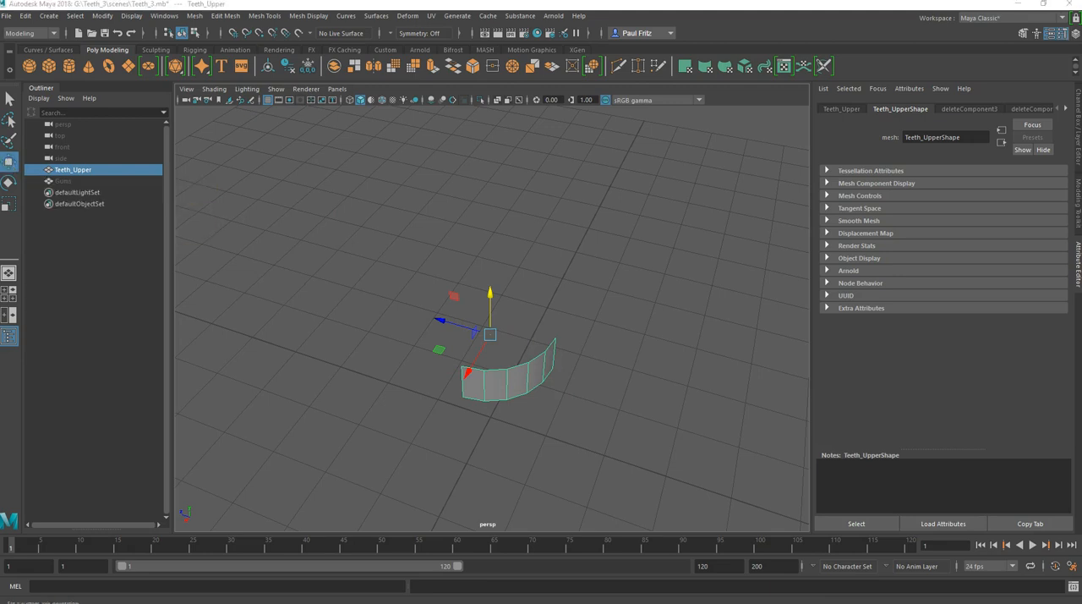
{"action": "double_click", "coordinate": [10, 162]}
{"action": "left_click_drag", "start_coordinate": [2, 69], "coordinate": [758, 138]}
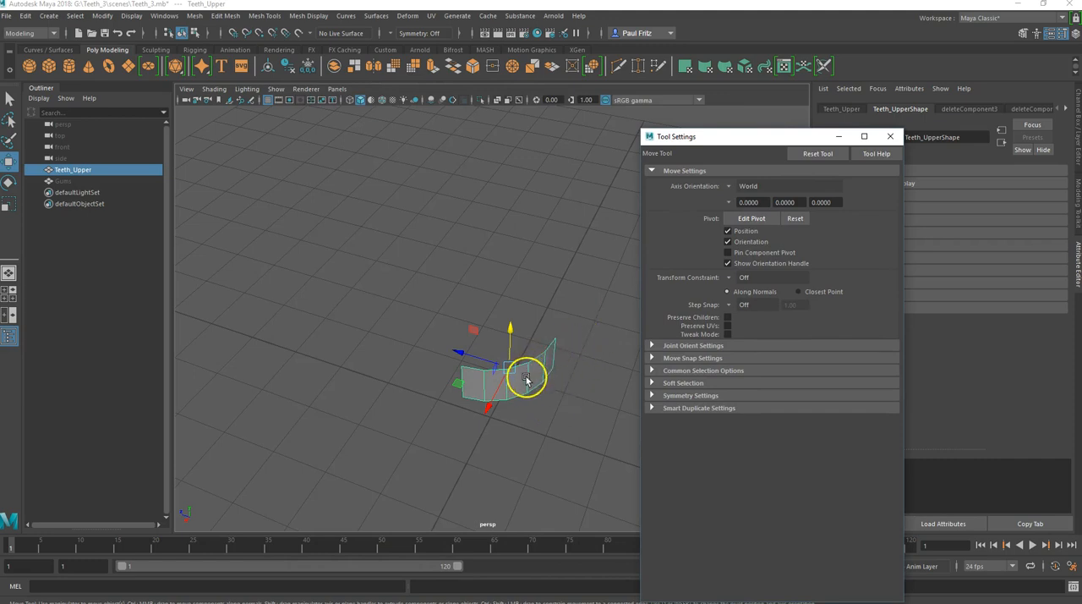
{"action": "left_click_drag", "start_coordinate": [500, 409], "coordinate": [490, 434], "text": "alt"}
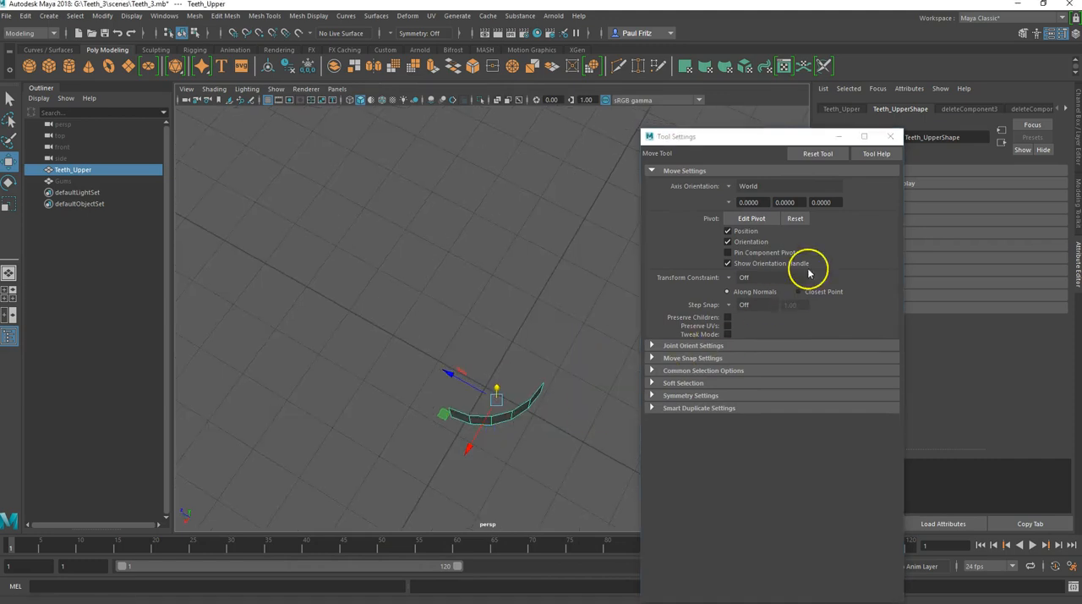
{"action": "left_click", "coordinate": [889, 137]}
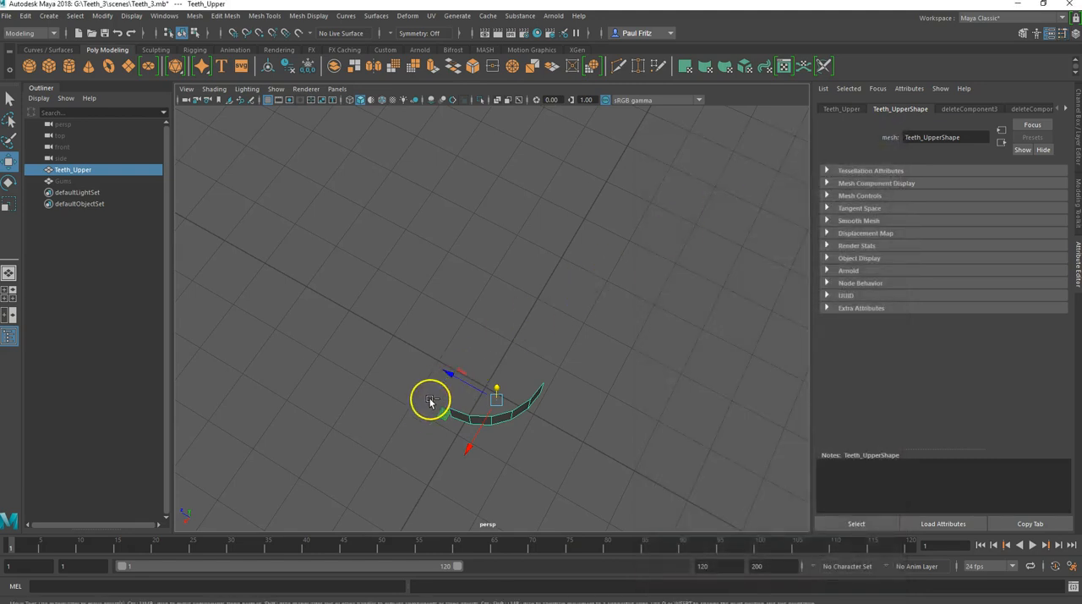
Step: Extrude all Teeth_Upper faces inward, with a Local Translate Z of about -0.184, to give the strip thickness
{"action": "key", "text": "ctrl+e"}
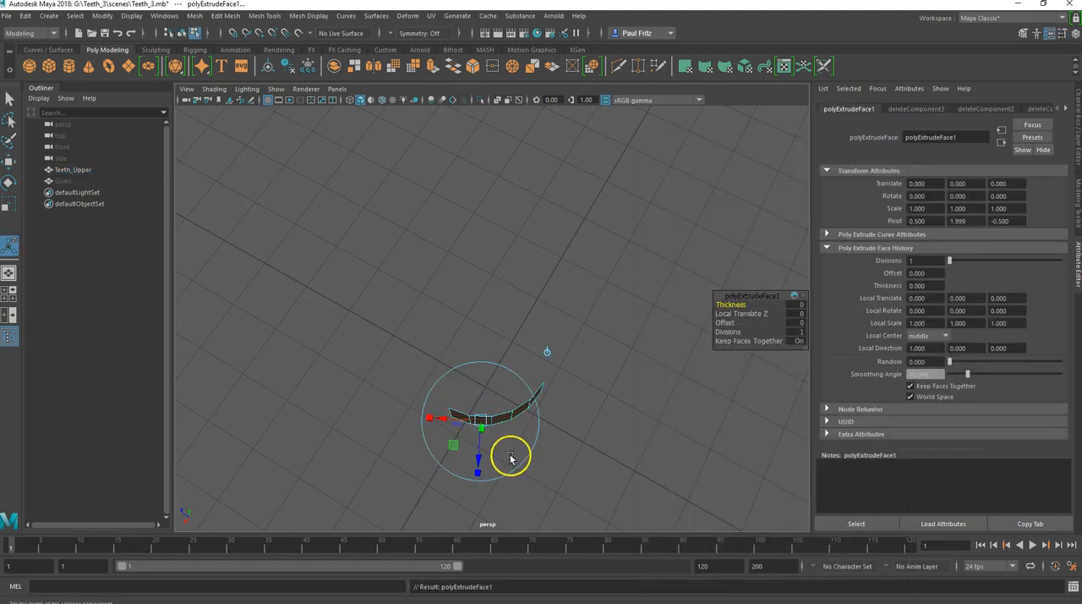
{"action": "left_click_drag", "start_coordinate": [476, 457], "coordinate": [477, 448]}
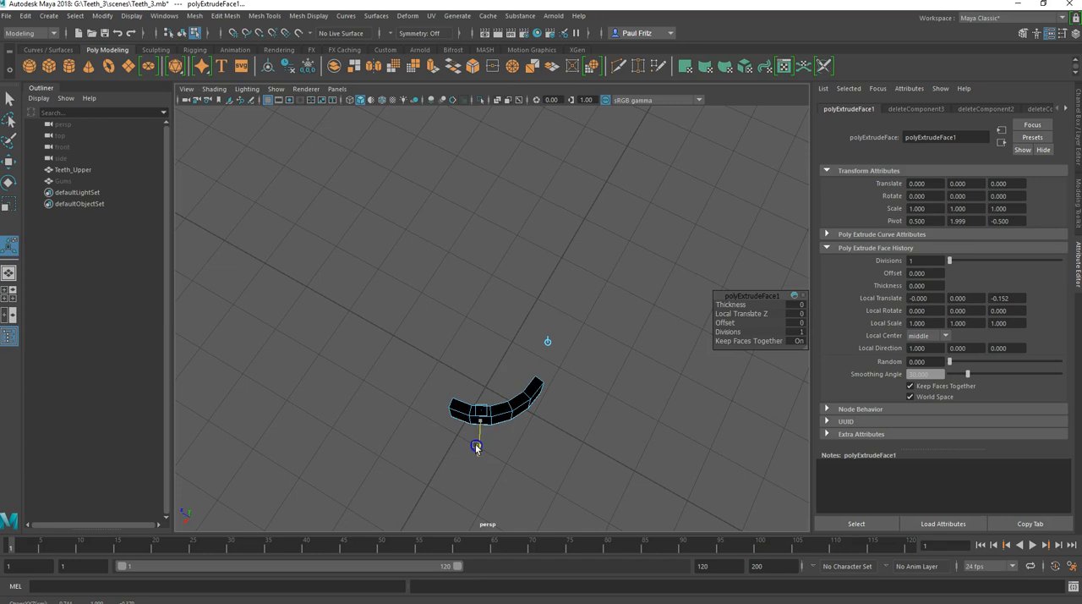
{"action": "left_click_drag", "start_coordinate": [475, 442], "coordinate": [475, 441]}
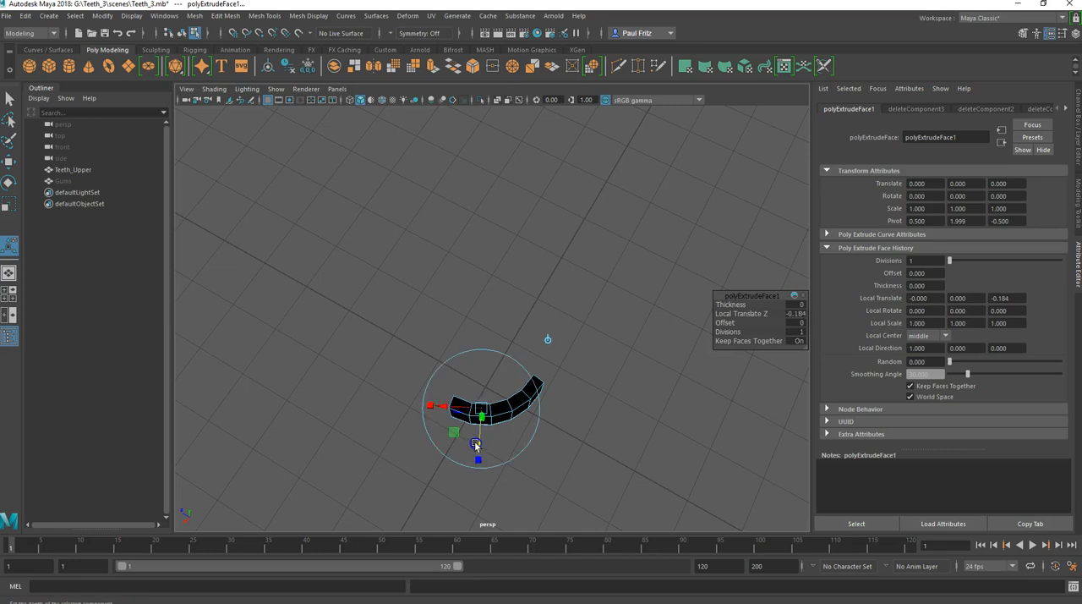
{"action": "left_click_drag", "start_coordinate": [385, 449], "coordinate": [456, 459], "text": "alt"}
{"action": "mouse_move", "coordinate": [614, 425]}
{"action": "left_mouse_down", "text": "alt"}
{"action": "mouse_move", "coordinate": [623, 430]}
{"action": "mouse_move", "coordinate": [607, 431]}
{"action": "mouse_move", "coordinate": [620, 432]}
{"action": "left_mouse_up", "text": "alt"}
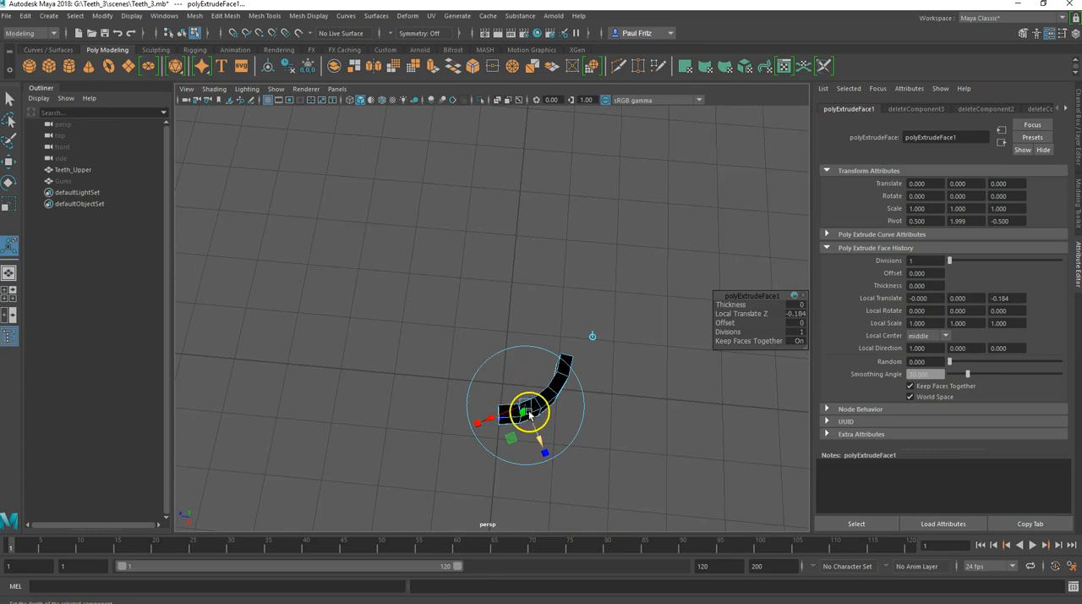
{"action": "left_click_drag", "start_coordinate": [434, 390], "coordinate": [573, 338], "text": "alt"}
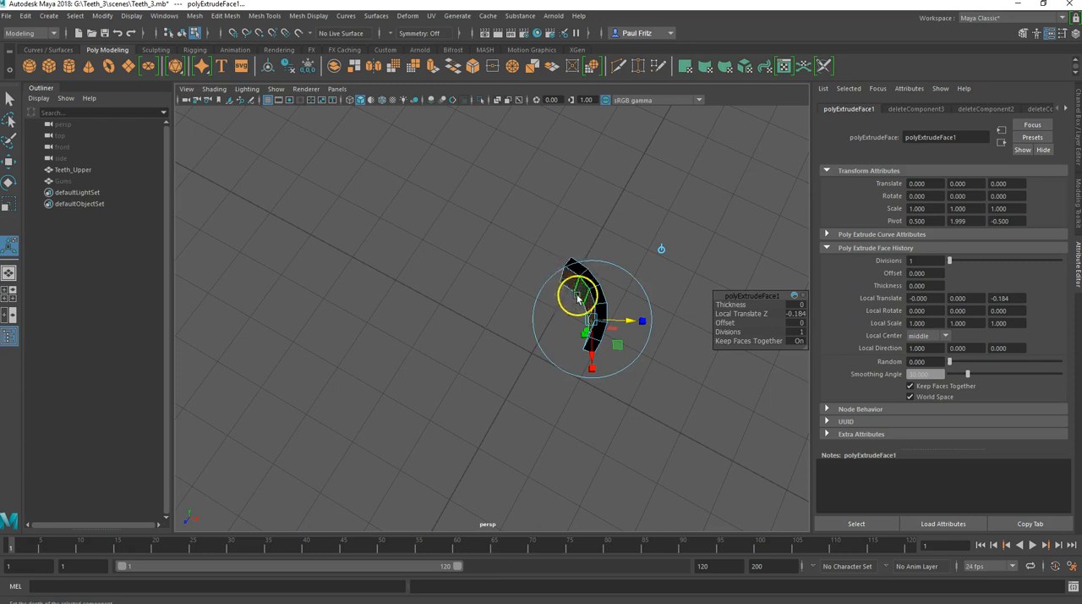
{"action": "left_click_drag", "start_coordinate": [504, 350], "coordinate": [322, 330], "text": "alt"}
{"action": "left_click_drag", "start_coordinate": [494, 352], "coordinate": [417, 361], "text": "alt"}
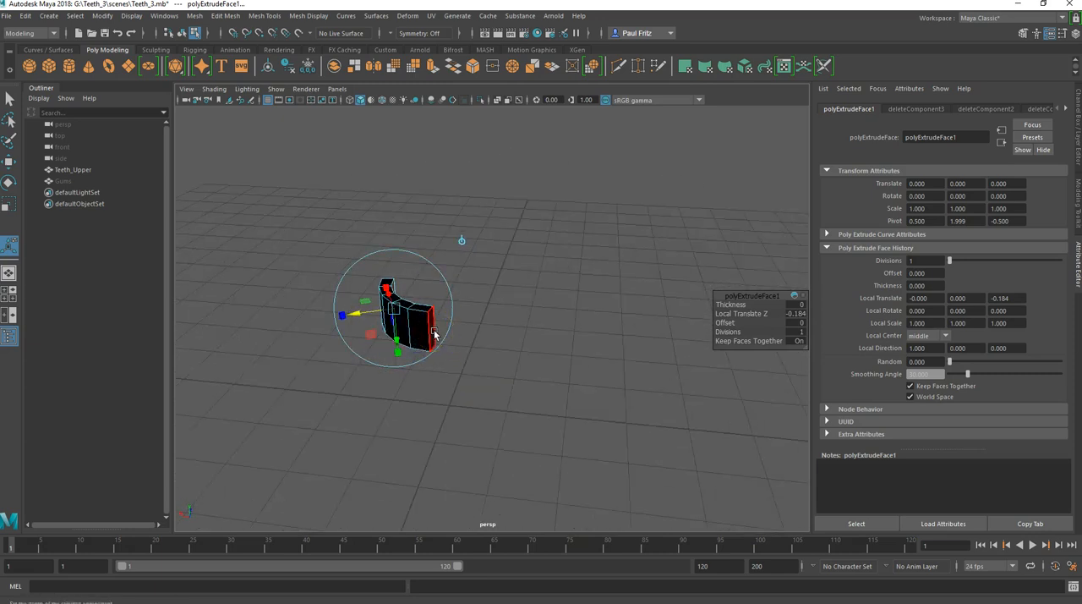
Step: Leave Extrude, return Teeth_Upper to object mode and reverse its normals
{"action": "key", "text": "q"}
{"action": "left_click_drag", "start_coordinate": [434, 336], "coordinate": [389, 314], "text": "alt"}
{"action": "right_click", "coordinate": [400, 313]}
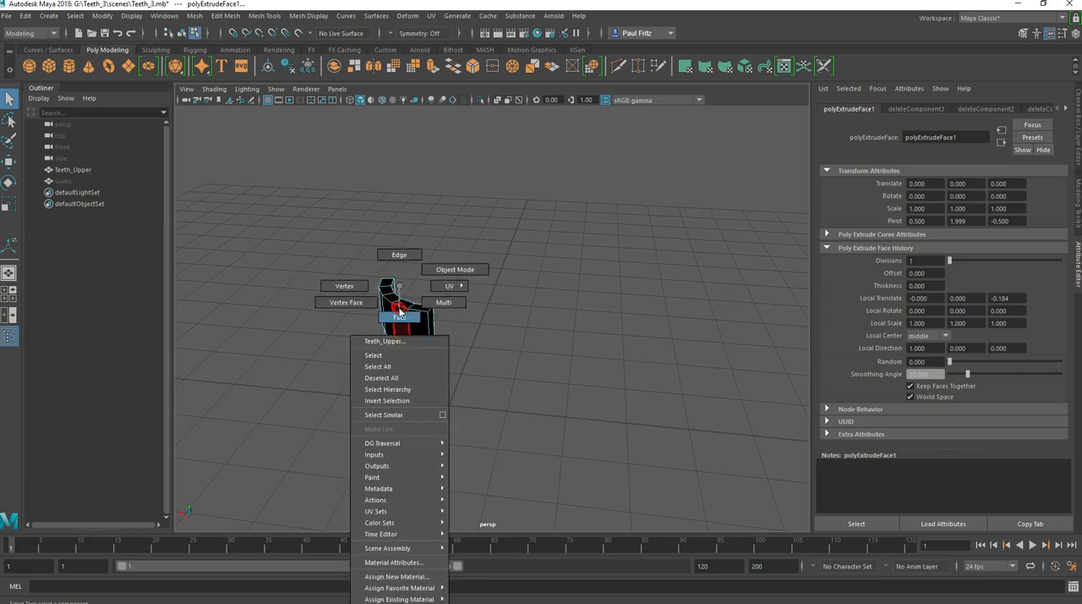
{"action": "left_click", "coordinate": [455, 268]}
{"action": "left_click", "coordinate": [394, 303]}
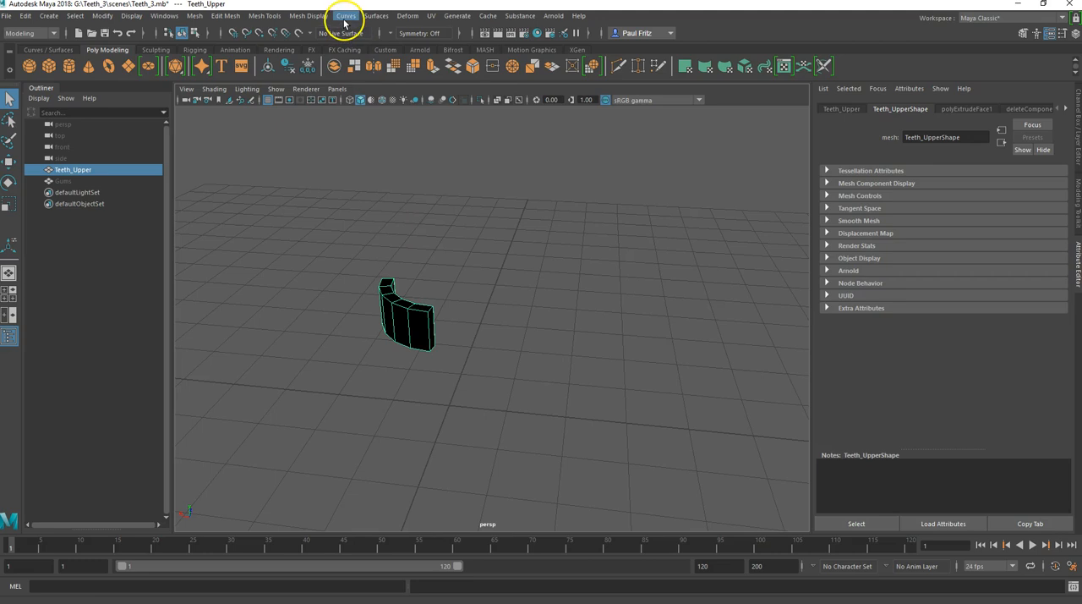
{"action": "right_click", "coordinate": [393, 289]}
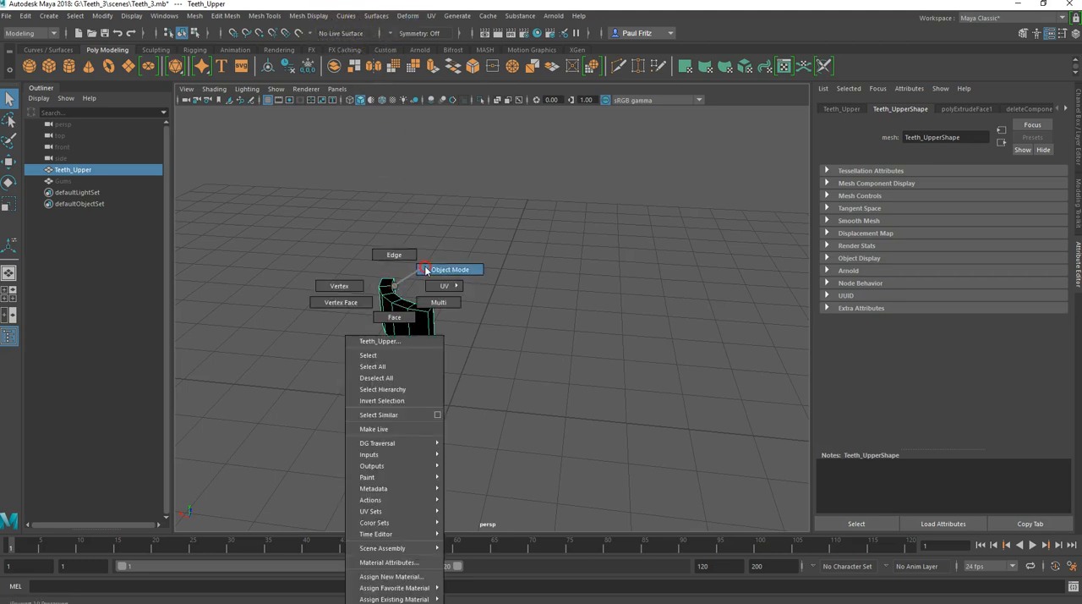
{"action": "left_click", "coordinate": [426, 269]}
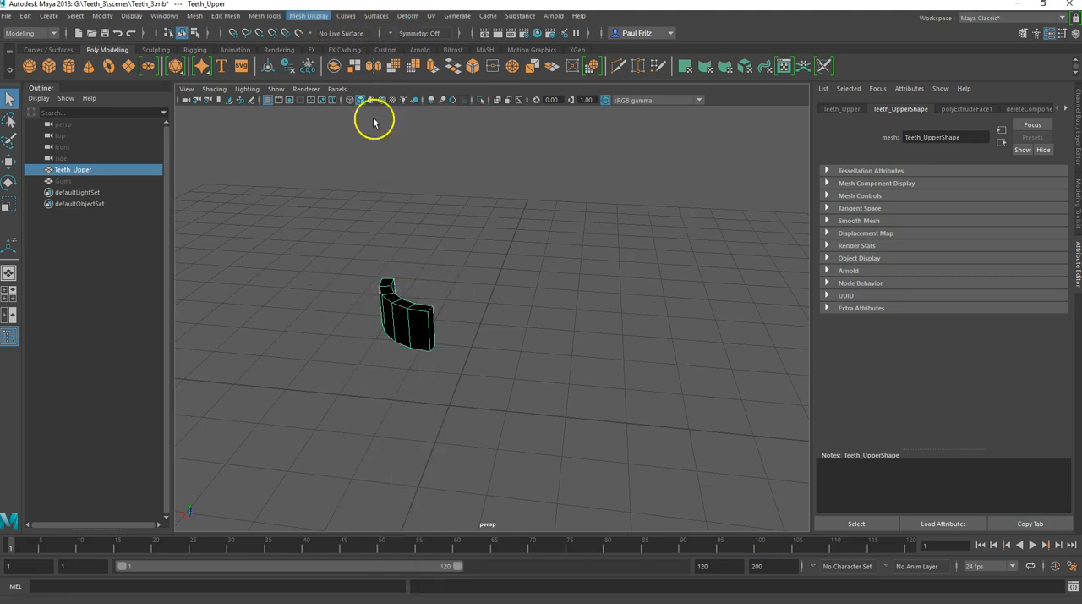
{"action": "left_click", "coordinate": [310, 16]}
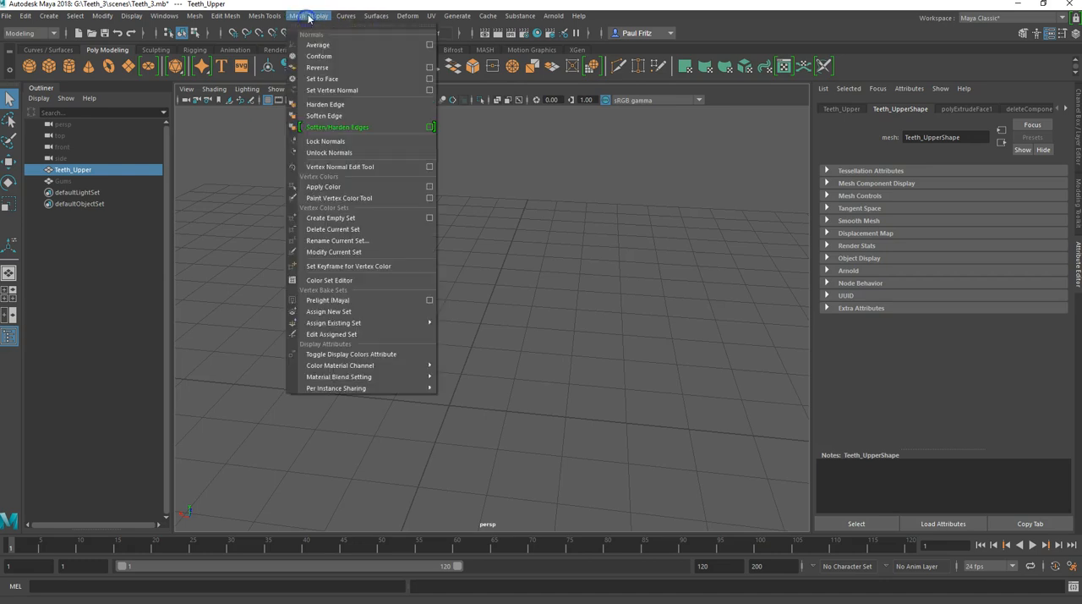
{"action": "left_click", "coordinate": [318, 67]}
{"action": "left_click_drag", "start_coordinate": [419, 326], "coordinate": [478, 346], "text": "alt"}
{"action": "left_click", "coordinate": [444, 336]}
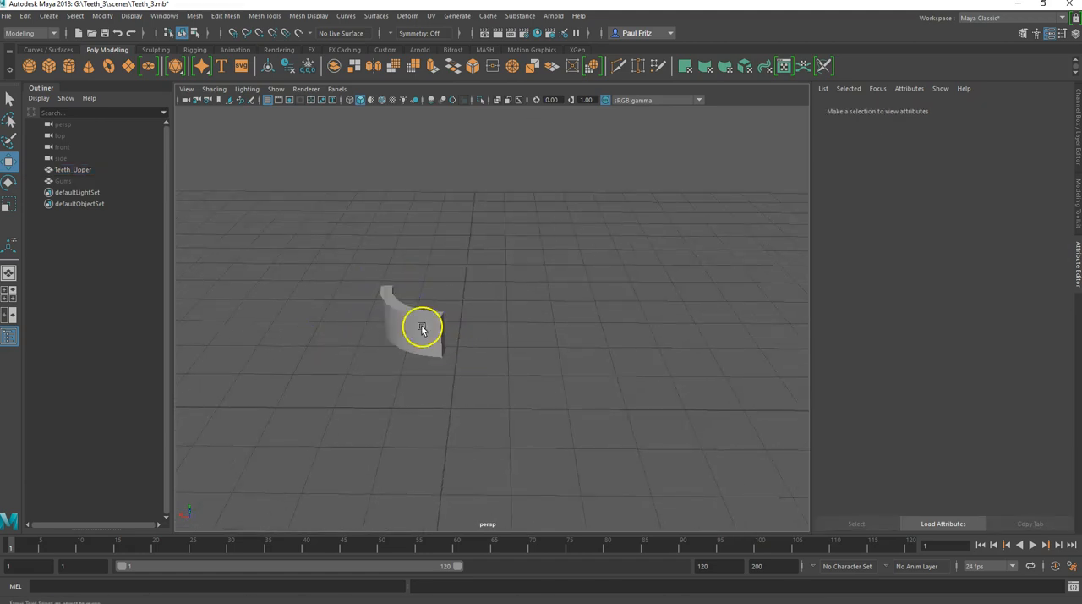
Step: Select the end face of Teeth_Upper nearest the grid's centre line and move it outward along X to lengthen the last segment
{"action": "left_click", "coordinate": [422, 329]}
{"action": "mouse_move", "coordinate": [415, 345]}
{"action": "left_mouse_down", "text": "alt"}
{"action": "mouse_move", "coordinate": [393, 363]}
{"action": "mouse_move", "coordinate": [437, 406]}
{"action": "mouse_move", "coordinate": [464, 375]}
{"action": "mouse_move", "coordinate": [471, 344]}
{"action": "mouse_move", "coordinate": [417, 362]}
{"action": "mouse_move", "coordinate": [336, 361]}
{"action": "mouse_move", "coordinate": [375, 368]}
{"action": "mouse_move", "coordinate": [391, 430]}
{"action": "mouse_move", "coordinate": [413, 359]}
{"action": "left_mouse_up", "text": "alt"}
{"action": "right_click", "coordinate": [452, 345]}
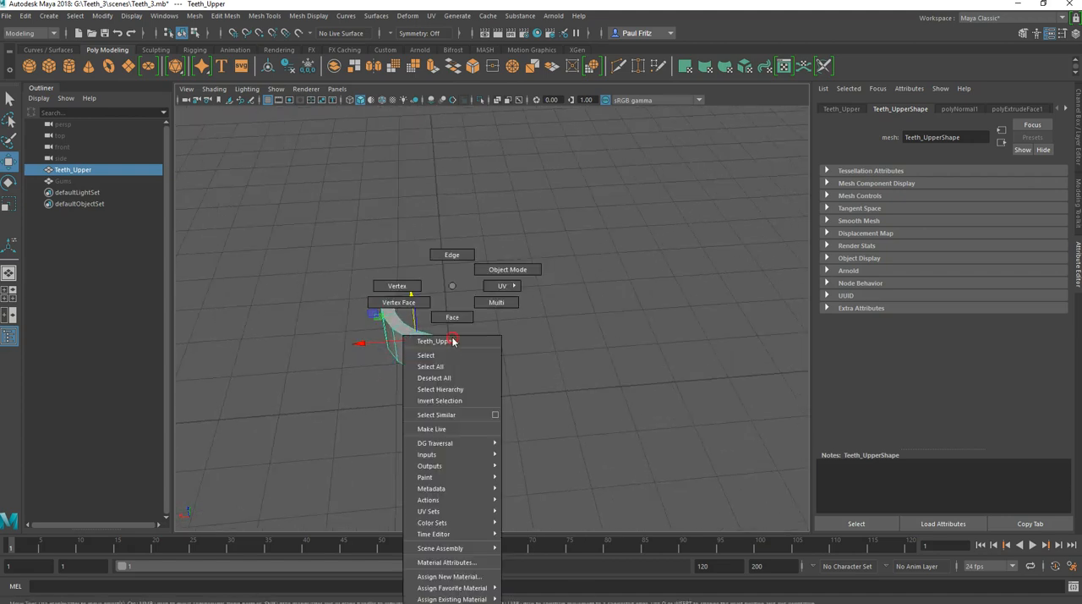
{"action": "left_click", "coordinate": [434, 374]}
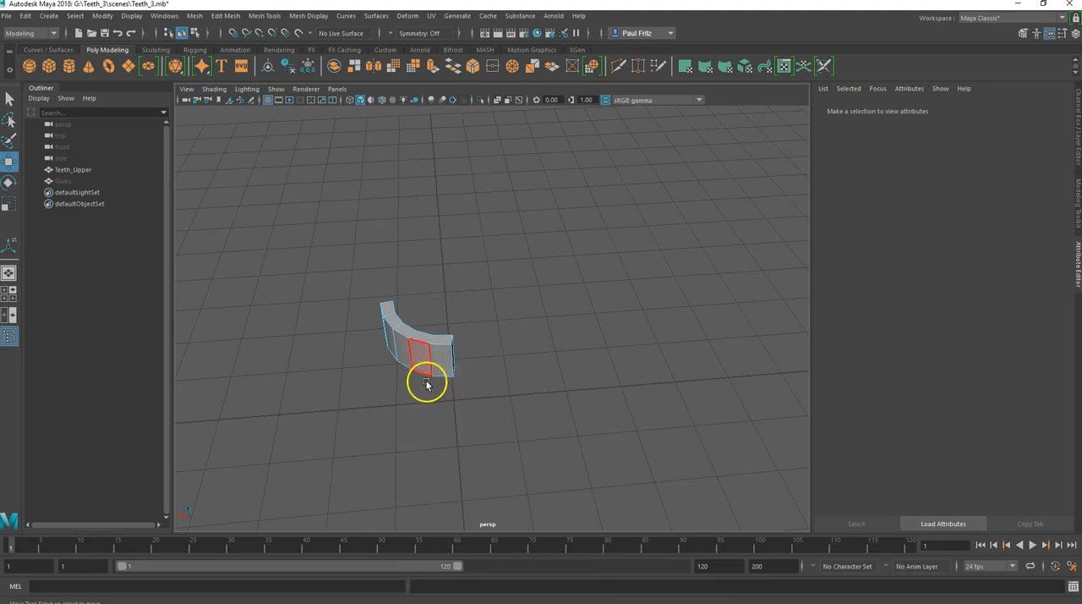
{"action": "left_click", "coordinate": [427, 345]}
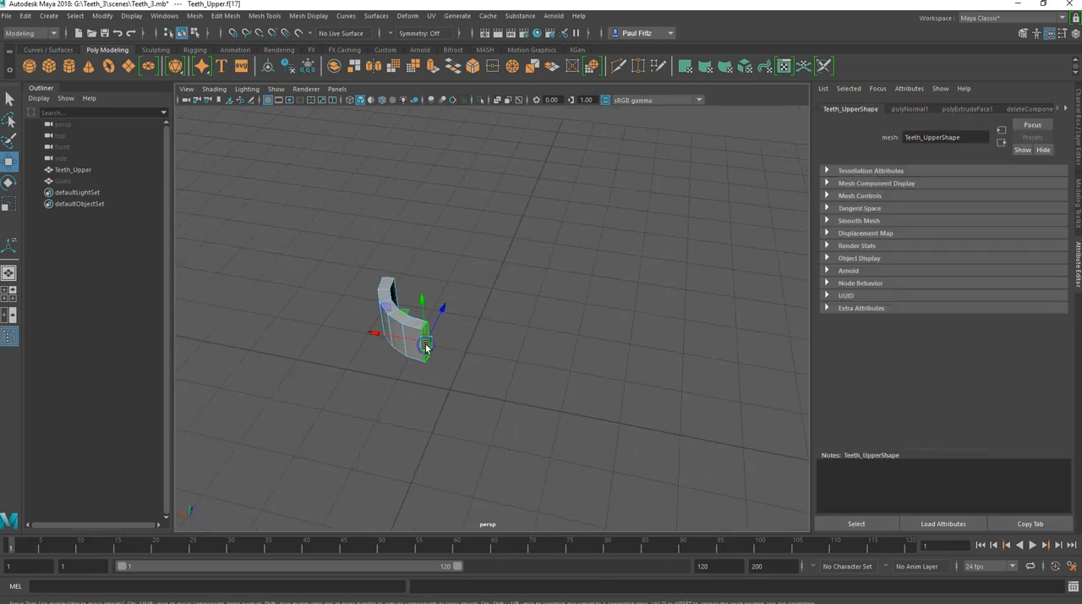
{"action": "left_click_drag", "start_coordinate": [347, 369], "coordinate": [433, 374], "text": "alt"}
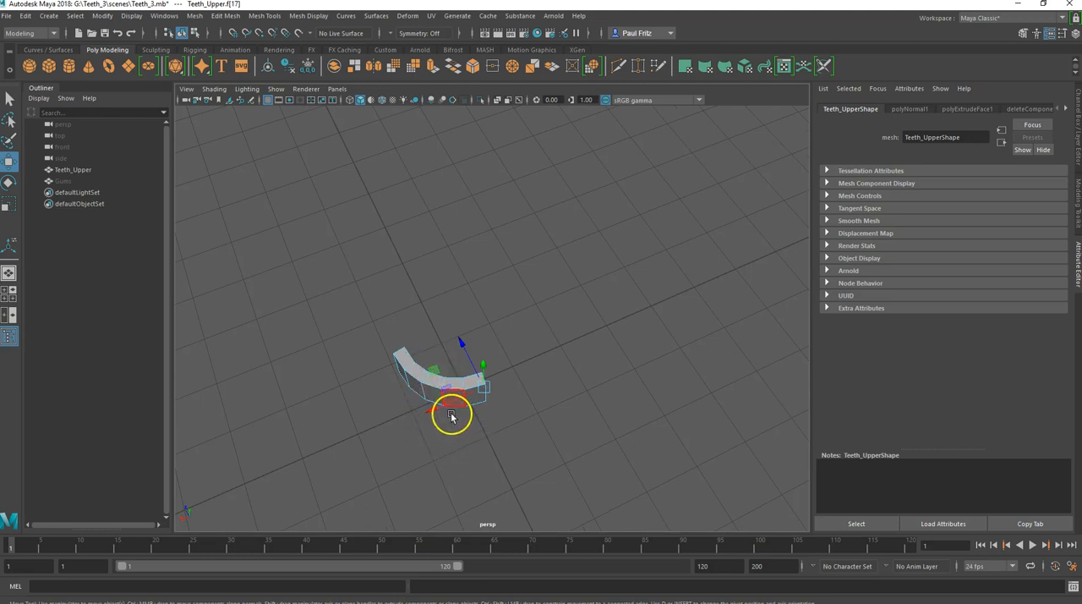
{"action": "left_click_drag", "start_coordinate": [481, 380], "coordinate": [437, 428], "text": "alt"}
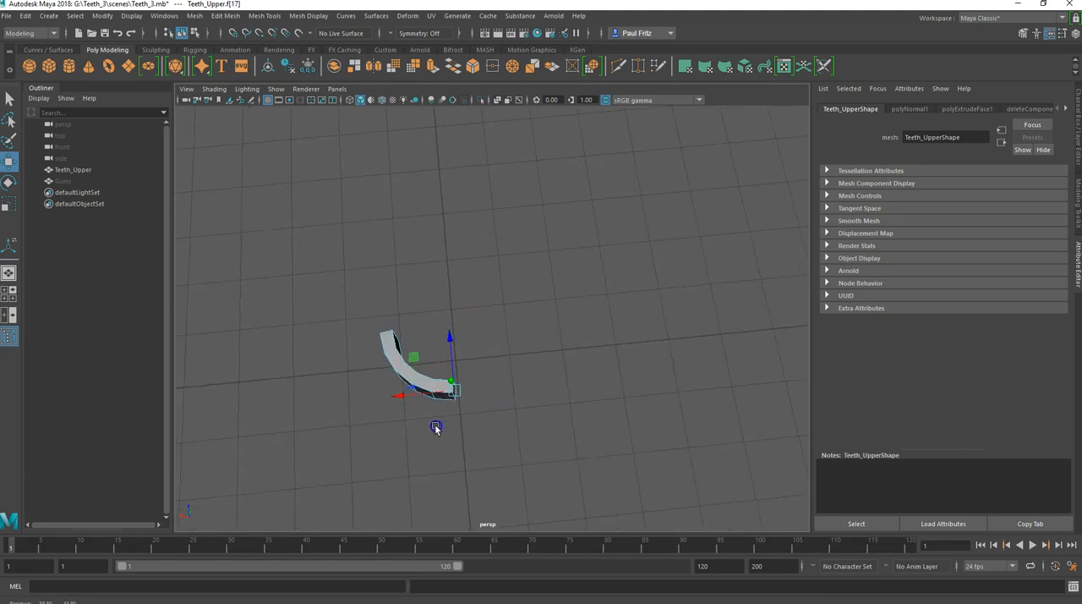
{"action": "left_click_drag", "start_coordinate": [396, 397], "coordinate": [399, 397]}
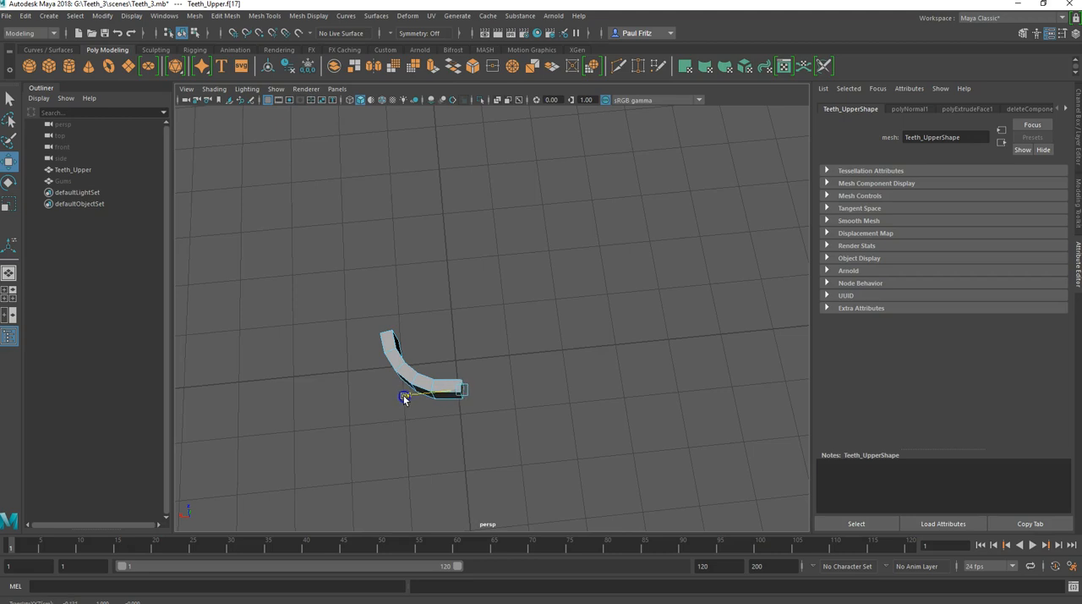
{"action": "left_click", "coordinate": [427, 355]}
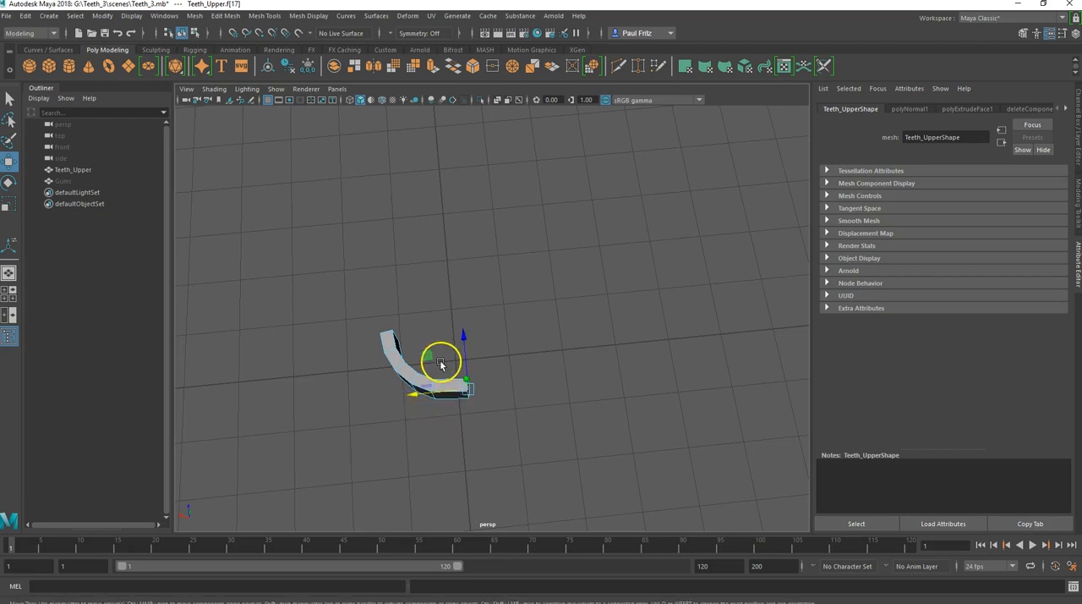
Step: Adjust the selected end face within the XZ plane and pull it further outward along X
{"action": "mouse_move", "coordinate": [426, 356]}
{"action": "left_mouse_down"}
{"action": "mouse_move", "coordinate": [413, 400]}
{"action": "mouse_move", "coordinate": [451, 364]}
{"action": "mouse_move", "coordinate": [562, 411]}
{"action": "mouse_move", "coordinate": [513, 411]}
{"action": "mouse_move", "coordinate": [430, 358]}
{"action": "left_mouse_up"}
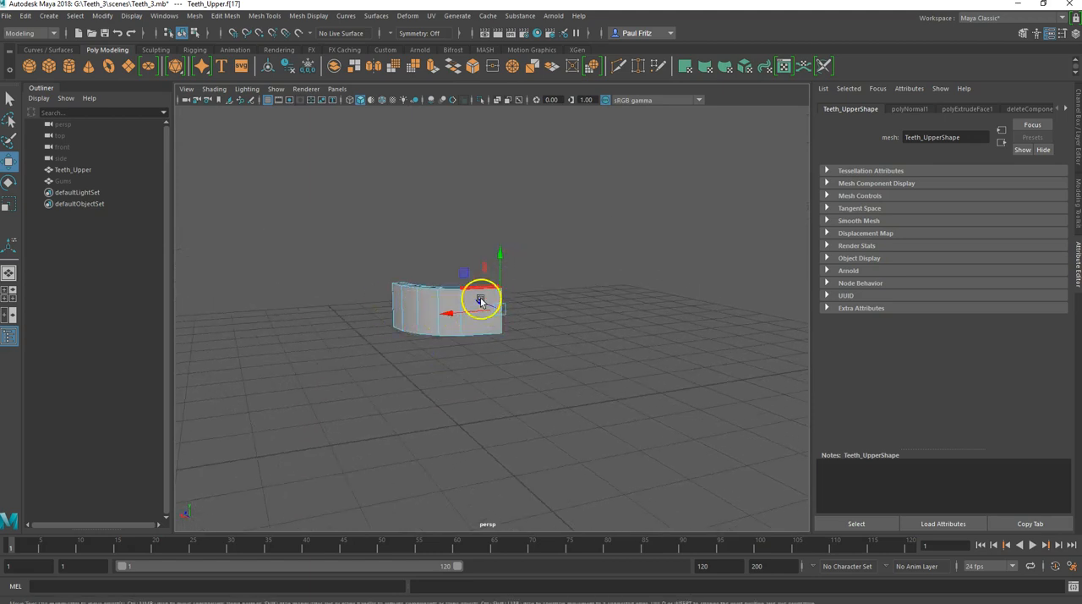
{"action": "left_click_drag", "start_coordinate": [380, 353], "coordinate": [432, 408], "text": "alt"}
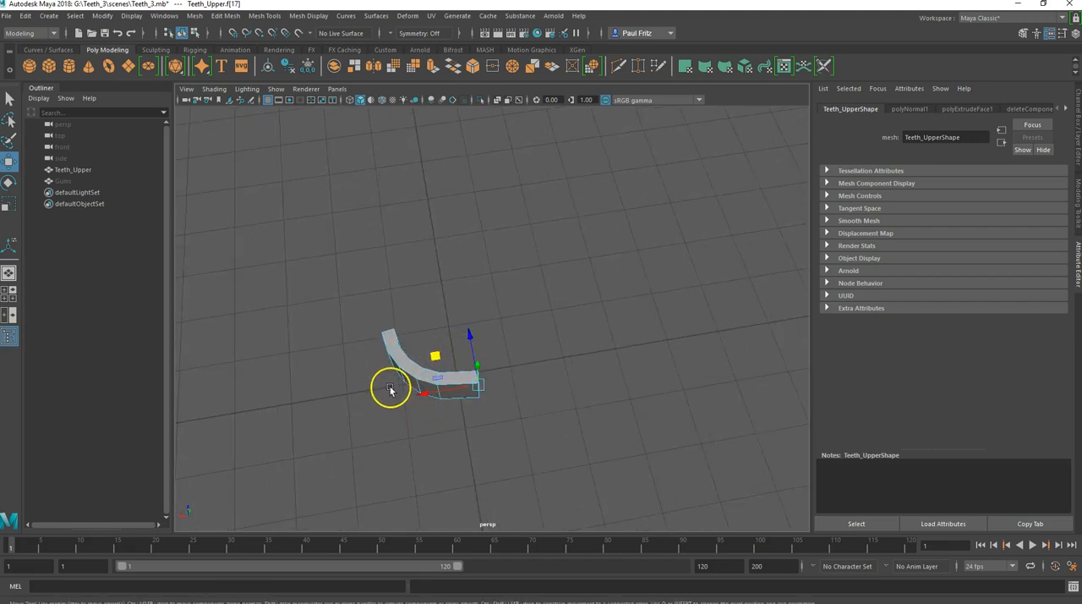
{"action": "left_click_drag", "start_coordinate": [373, 381], "coordinate": [420, 417], "text": "alt"}
{"action": "left_click", "coordinate": [446, 409]}
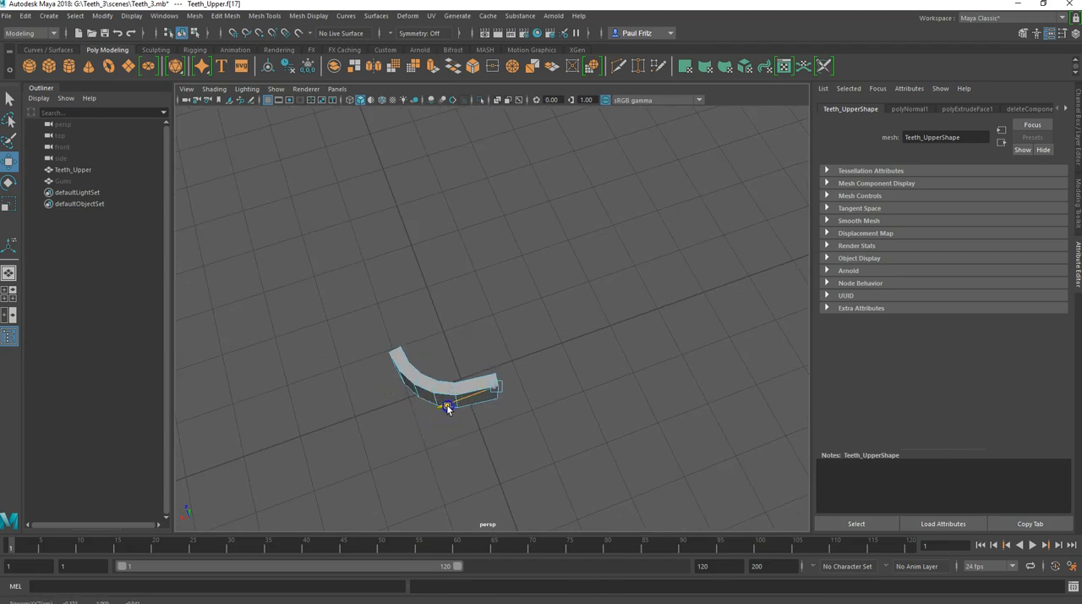
Step: Select the vertical edge nearest the strip's opposite end and slide it along the surface to widen that end segment
{"action": "left_click_drag", "start_coordinate": [432, 423], "coordinate": [445, 391], "text": "alt"}
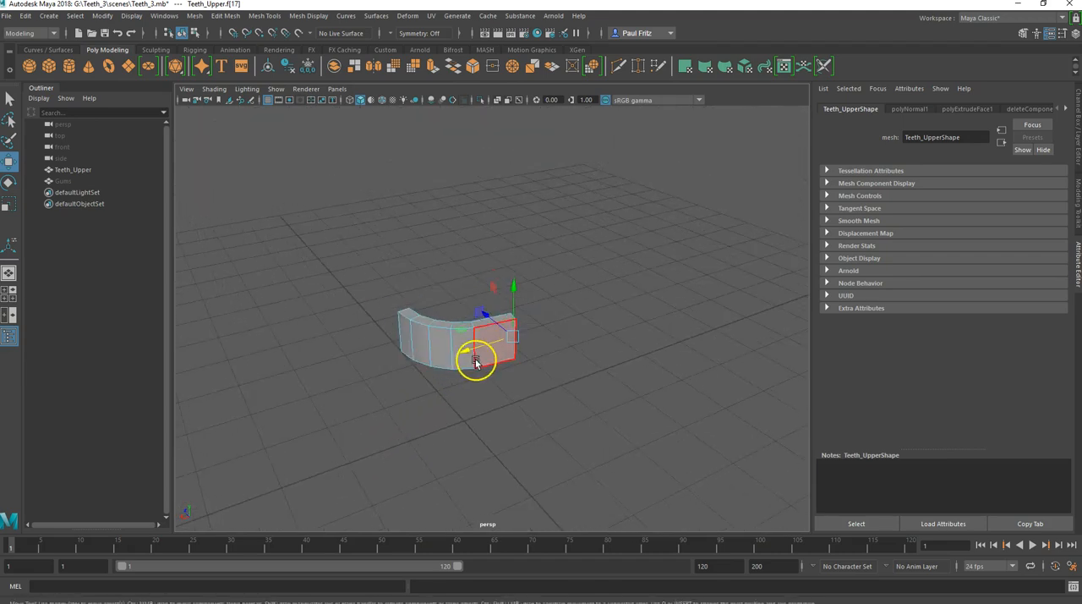
{"action": "left_click_drag", "start_coordinate": [394, 367], "coordinate": [448, 340], "text": "alt"}
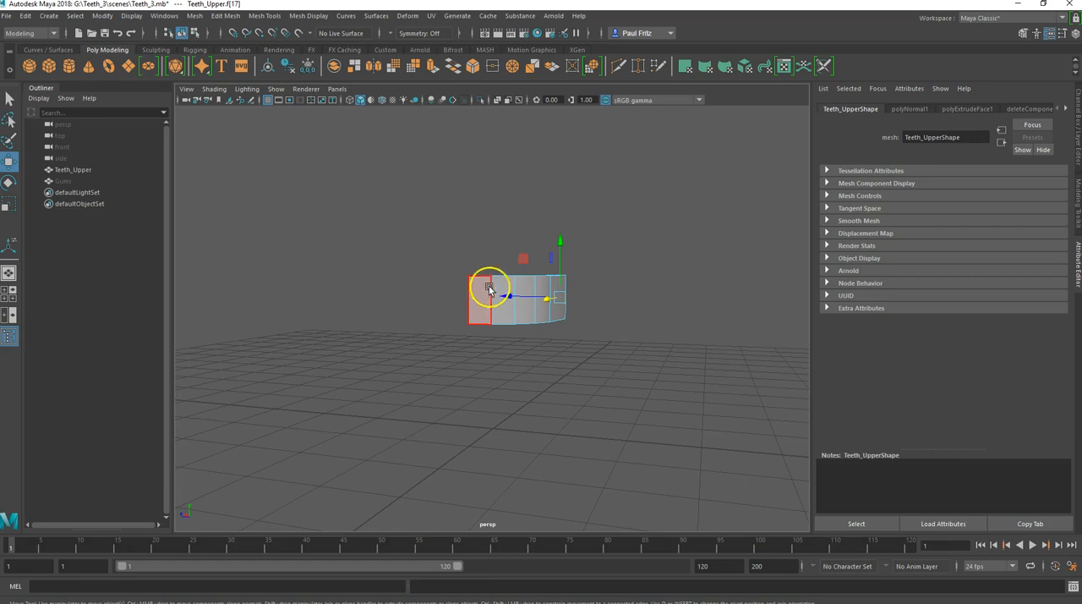
{"action": "scroll", "coordinate": [489, 338], "scroll_direction": "up", "scroll_amount": 2}
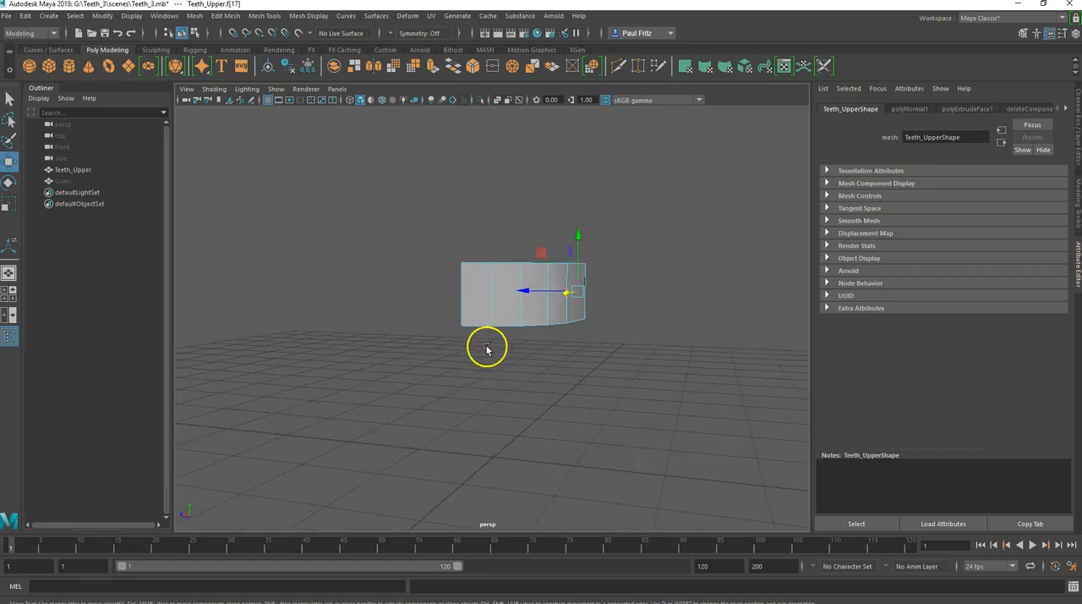
{"action": "right_click", "coordinate": [484, 287]}
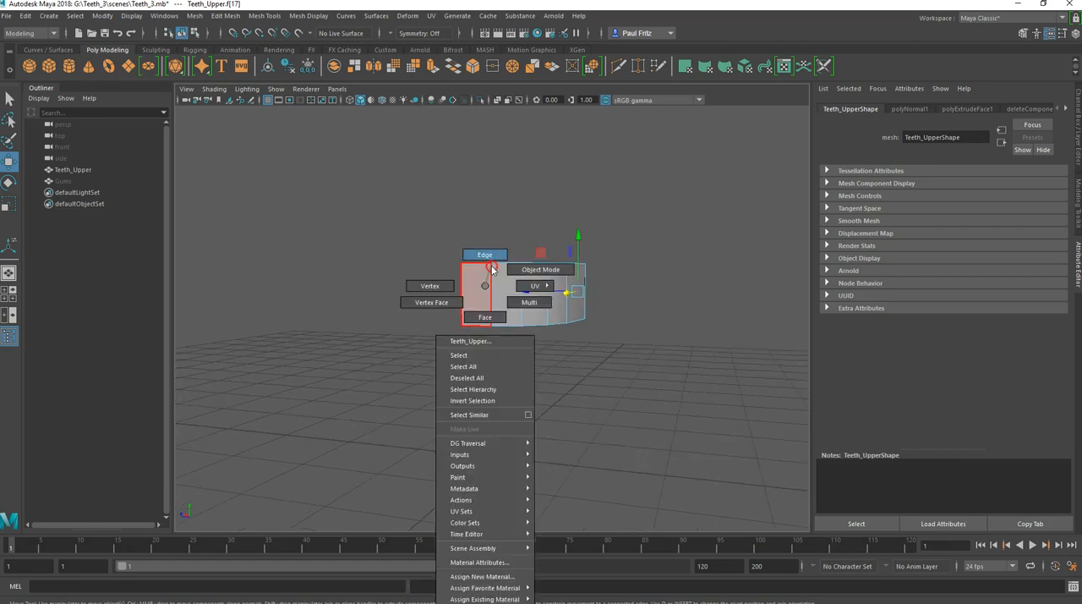
{"action": "left_click", "coordinate": [494, 257]}
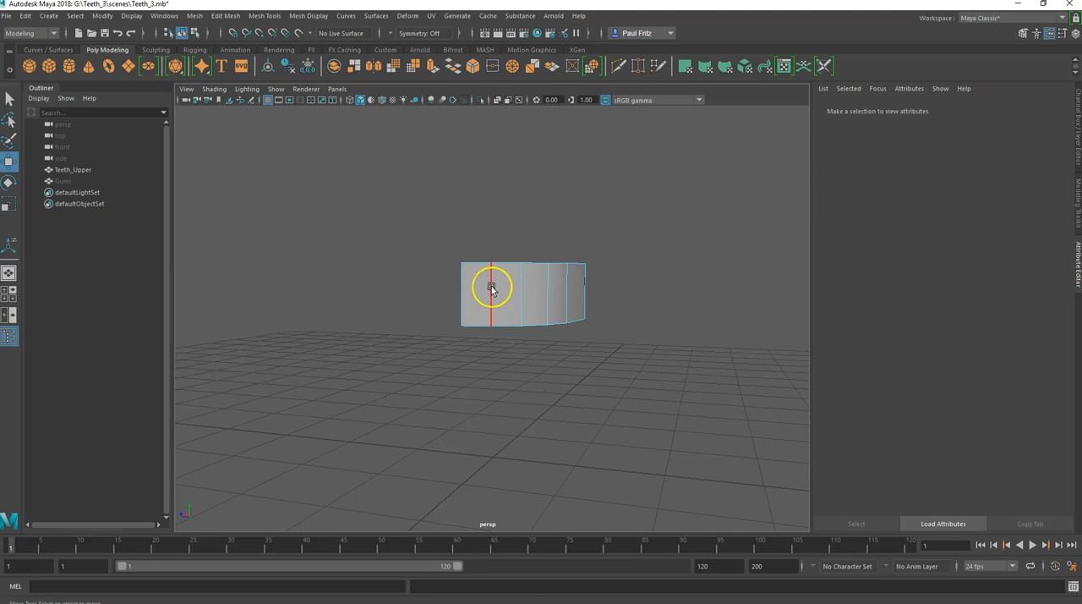
{"action": "left_click", "coordinate": [491, 289]}
{"action": "left_click_drag", "start_coordinate": [459, 359], "coordinate": [437, 335], "text": "alt"}
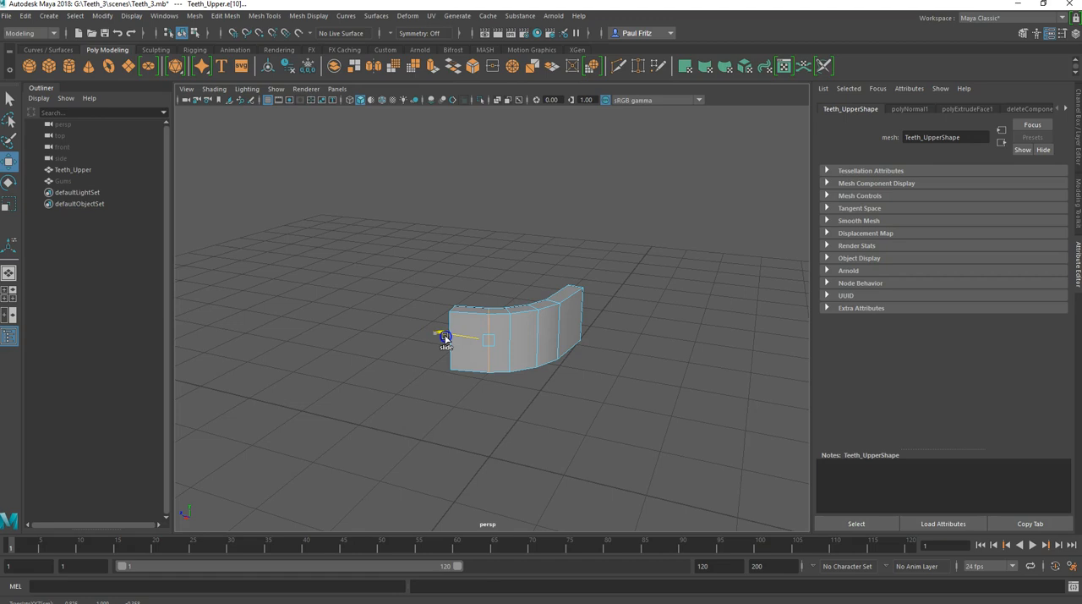
{"action": "left_click_drag", "start_coordinate": [429, 379], "coordinate": [442, 368], "text": "alt"}
{"action": "left_click_drag", "start_coordinate": [442, 330], "coordinate": [458, 308], "text": "alt"}
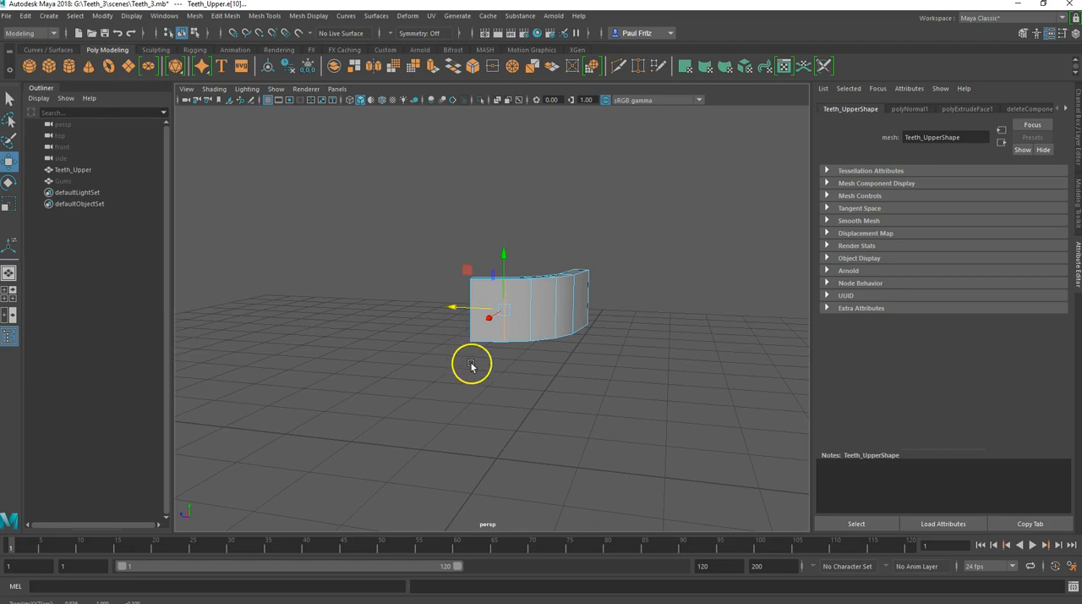
Step: Select the third vertical edge from the back end and slide it slightly towards that end to respace the segments
{"action": "left_click_drag", "start_coordinate": [476, 366], "coordinate": [443, 329], "text": "alt"}
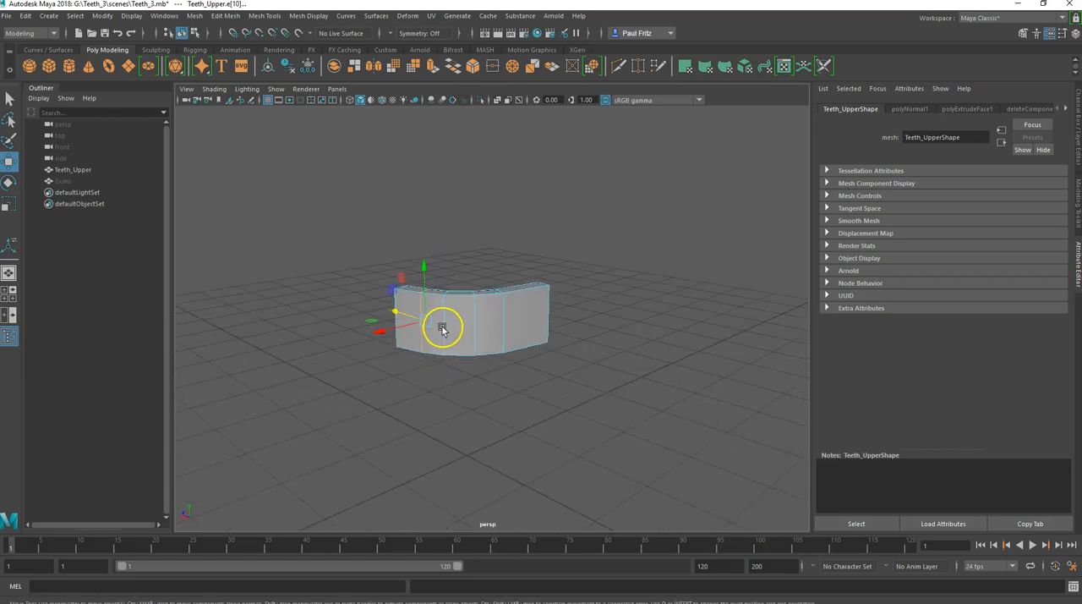
{"action": "left_click", "coordinate": [474, 321]}
{"action": "mouse_move", "coordinate": [425, 399]}
{"action": "left_mouse_down", "text": "alt"}
{"action": "mouse_move", "coordinate": [418, 412]}
{"action": "mouse_move", "coordinate": [434, 405]}
{"action": "left_mouse_up", "text": "alt"}
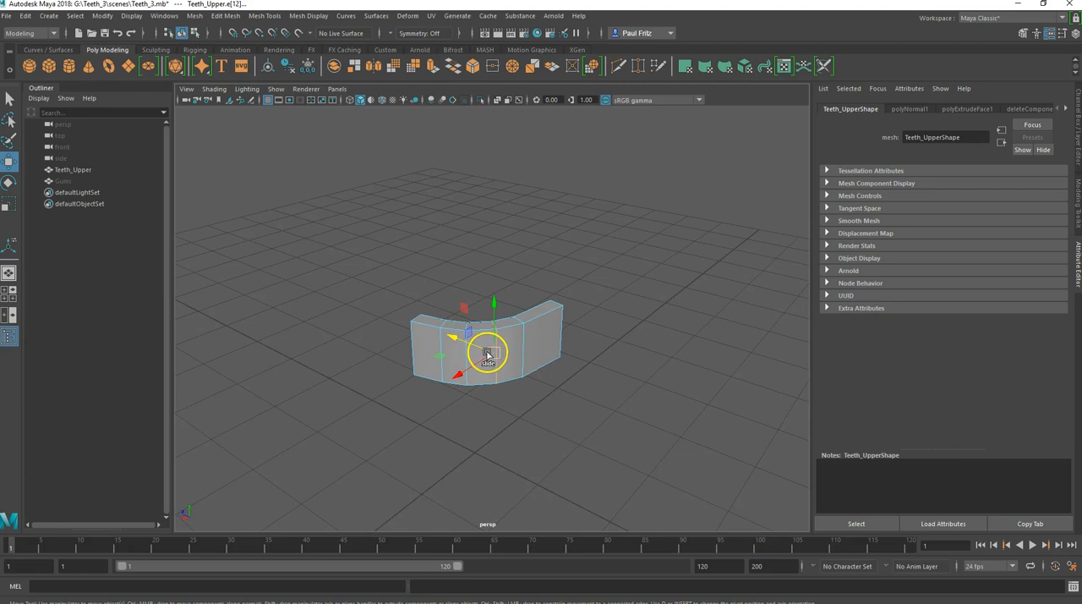
{"action": "left_click_drag", "start_coordinate": [488, 353], "coordinate": [451, 341]}
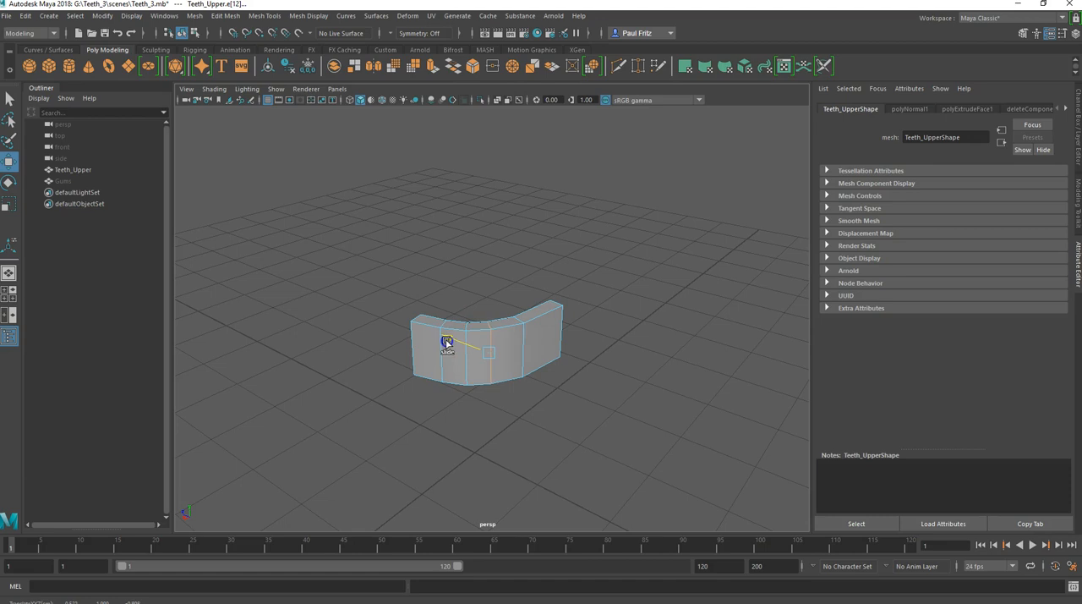
{"action": "left_click_drag", "start_coordinate": [447, 342], "coordinate": [507, 359]}
Step: Return Teeth_Upper to object mode and insert a vertical edge loop just before the edge bounding the lengthened front segment
{"action": "right_click_drag", "start_coordinate": [507, 285], "coordinate": [546, 269]}
{"action": "left_click", "coordinate": [488, 355]}
{"action": "right_click_drag", "start_coordinate": [502, 319], "coordinate": [476, 339], "text": "shift"}
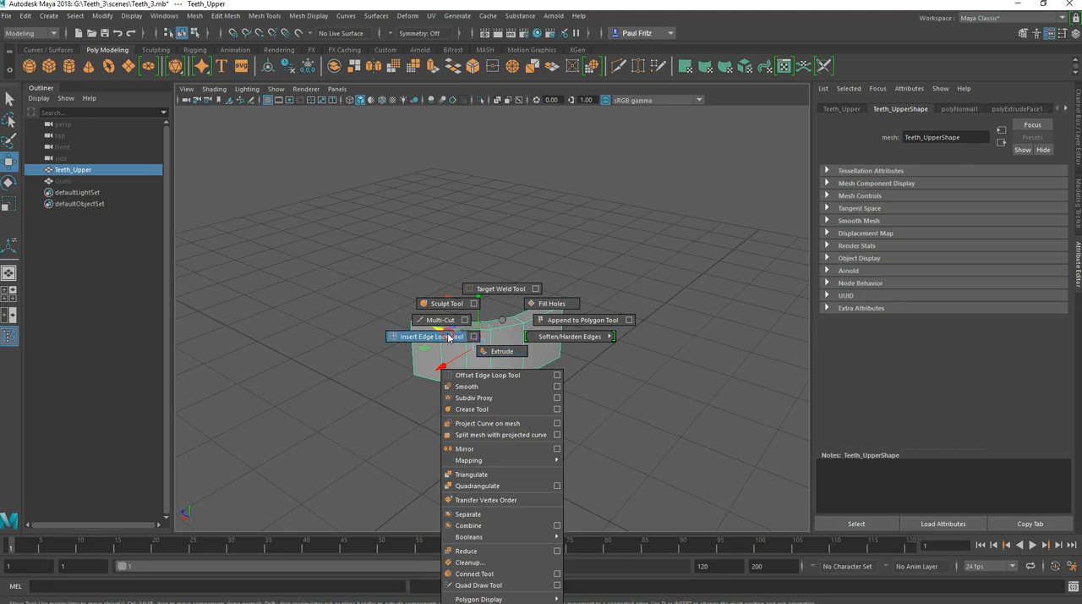
{"action": "right_click_drag", "start_coordinate": [448, 337], "coordinate": [448, 337], "text": "shift"}
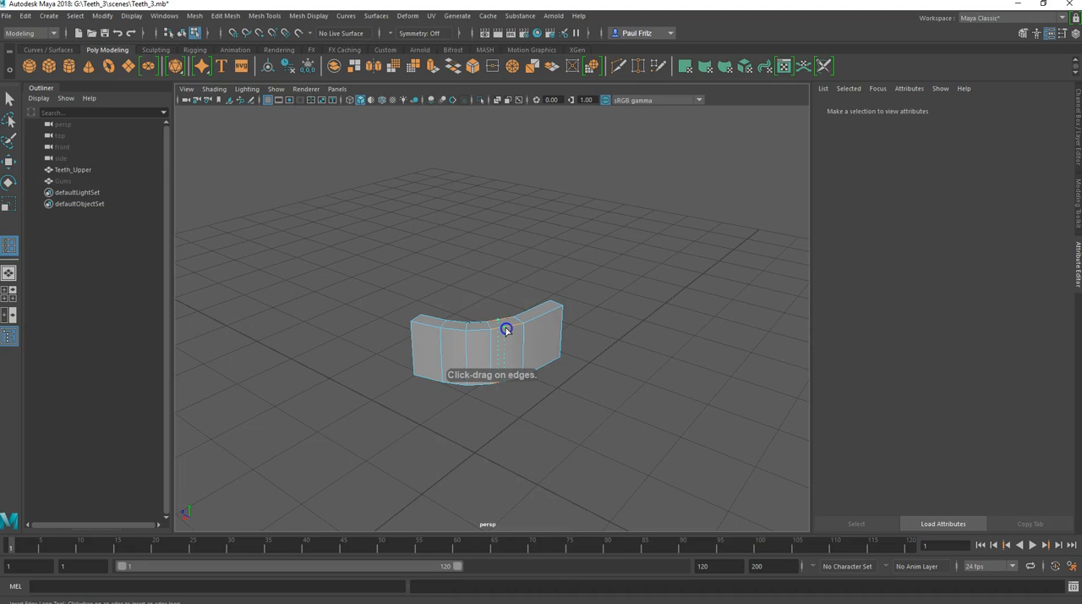
{"action": "left_click_drag", "start_coordinate": [508, 329], "coordinate": [512, 330]}
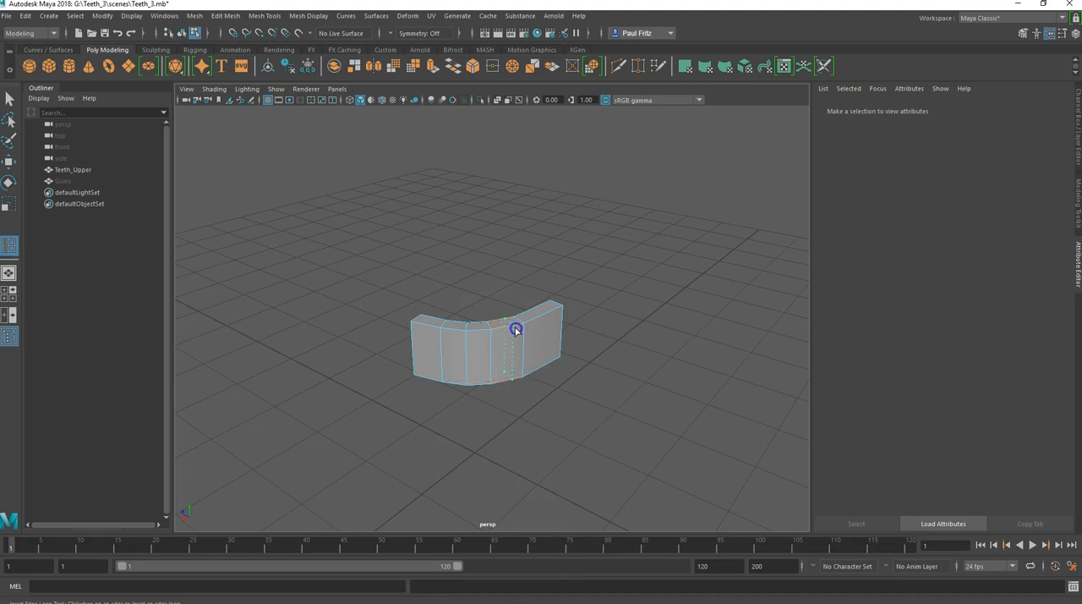
{"action": "left_click_drag", "start_coordinate": [515, 329], "coordinate": [512, 332]}
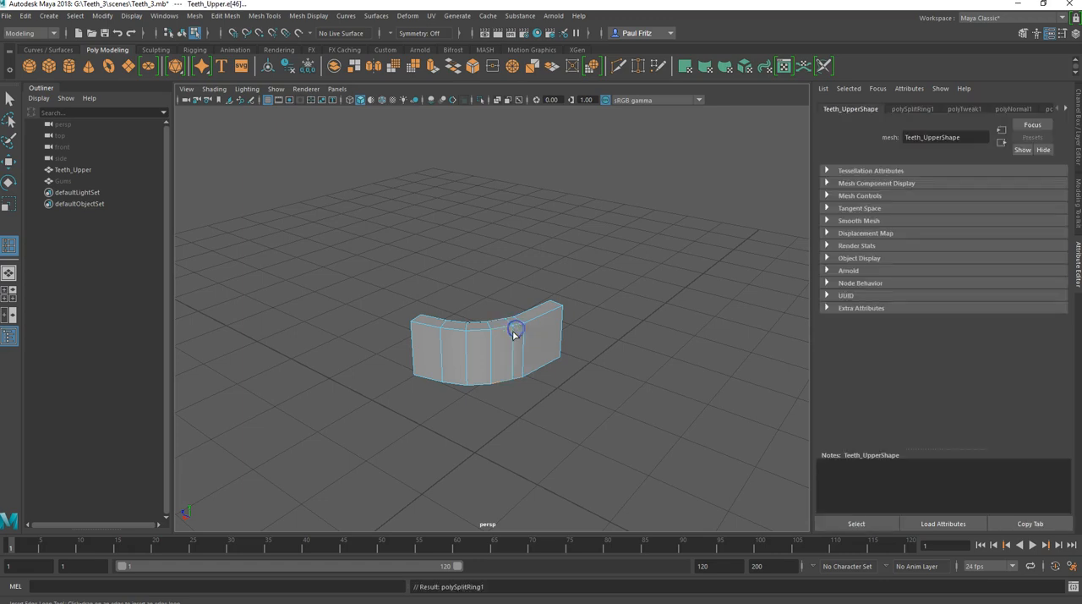
Step: Select the edge between the new loop and the lengthened end, and slide it towards that end to even out the segments
{"action": "left_click_drag", "start_coordinate": [484, 385], "coordinate": [498, 327], "text": "alt"}
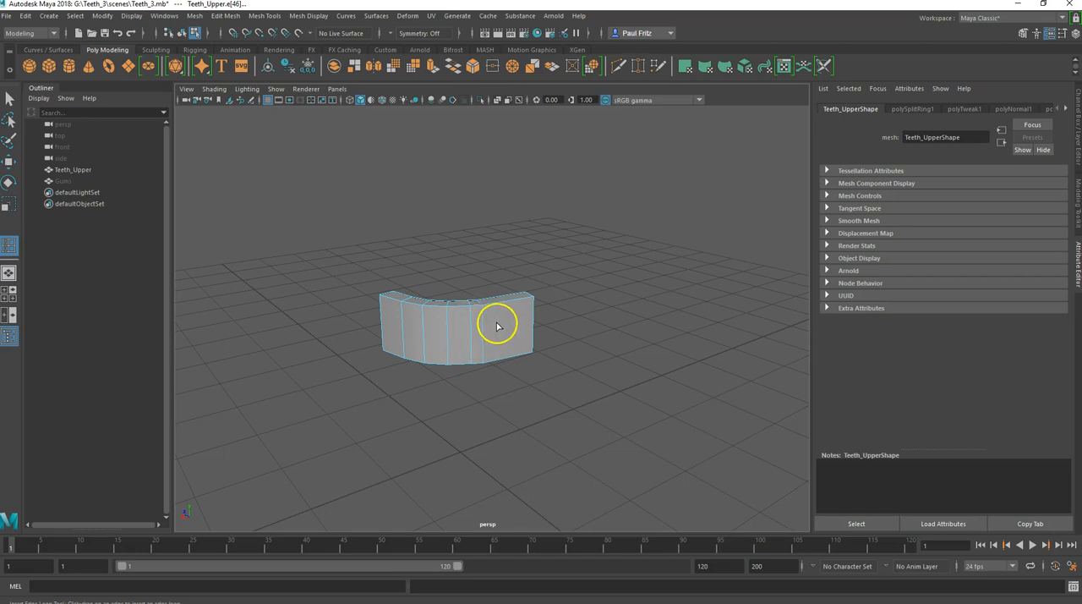
{"action": "key", "text": "q"}
{"action": "right_click", "coordinate": [497, 326]}
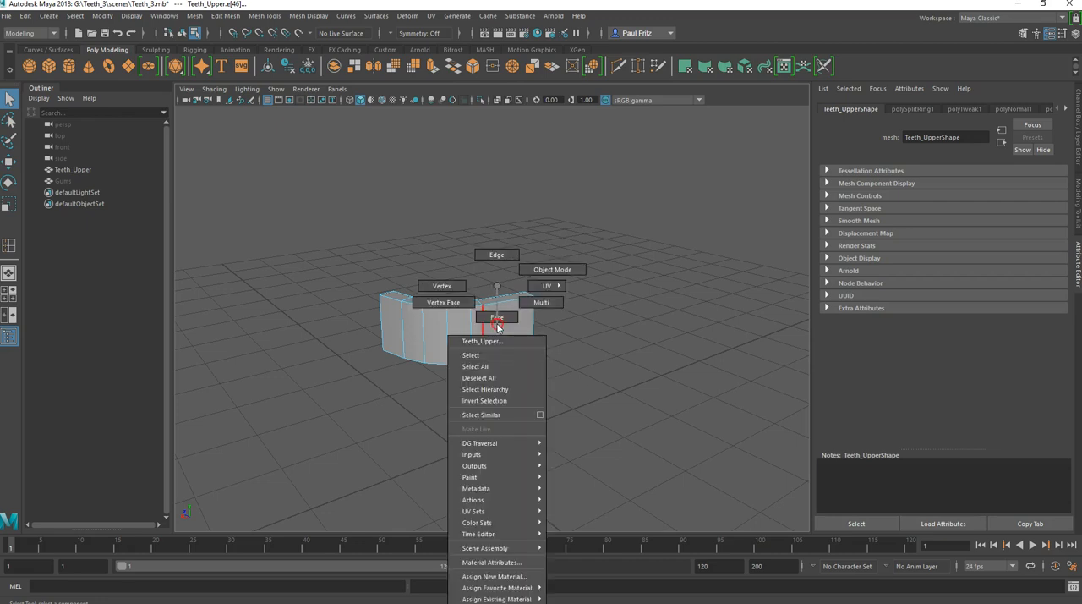
{"action": "left_click", "coordinate": [501, 256]}
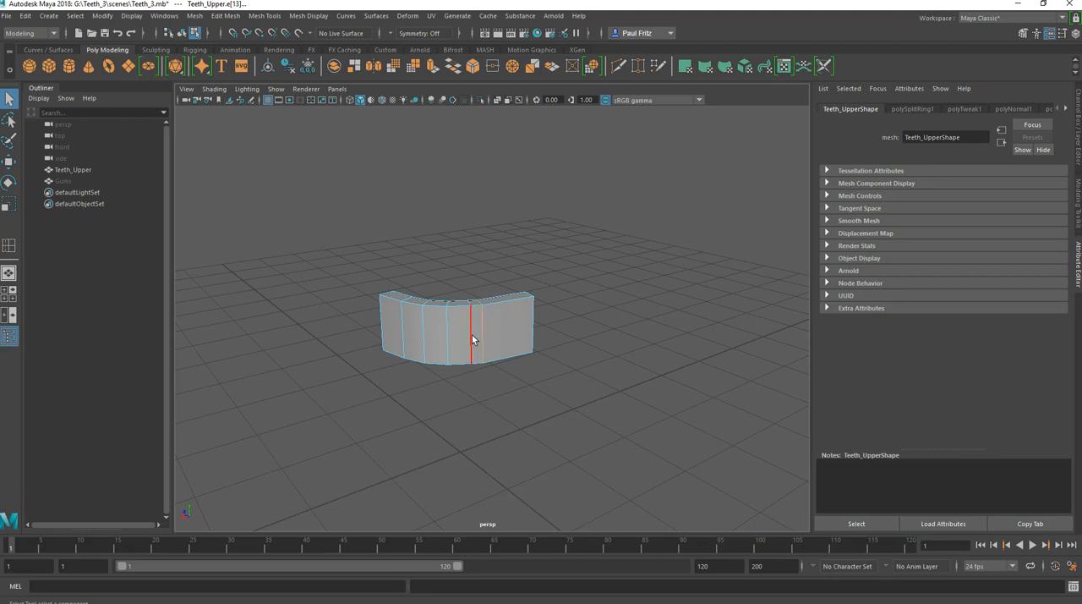
{"action": "key", "text": "w"}
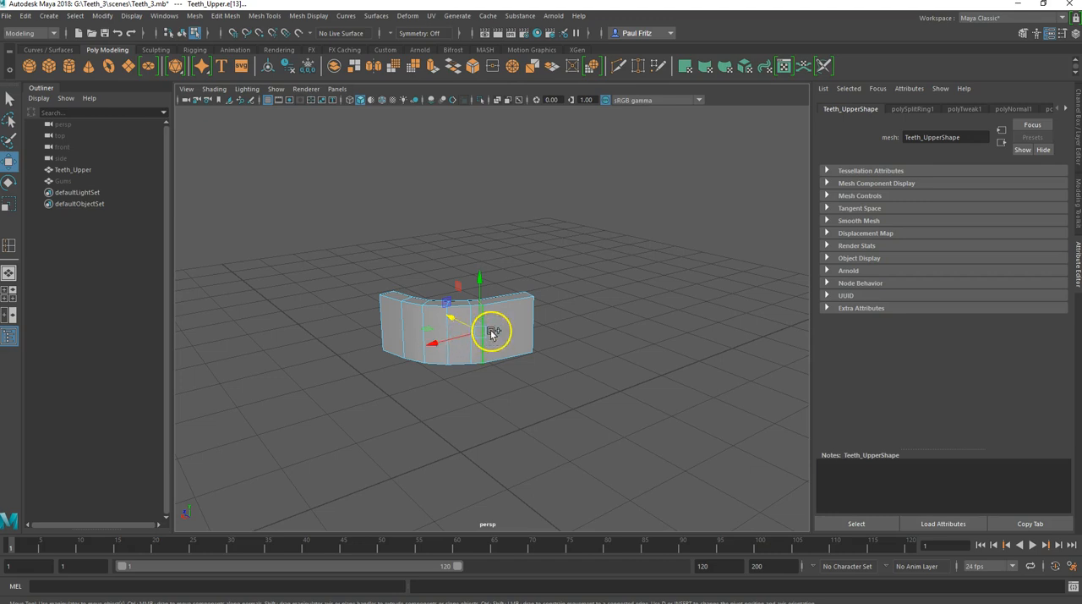
{"action": "left_click_drag", "start_coordinate": [486, 333], "coordinate": [489, 333]}
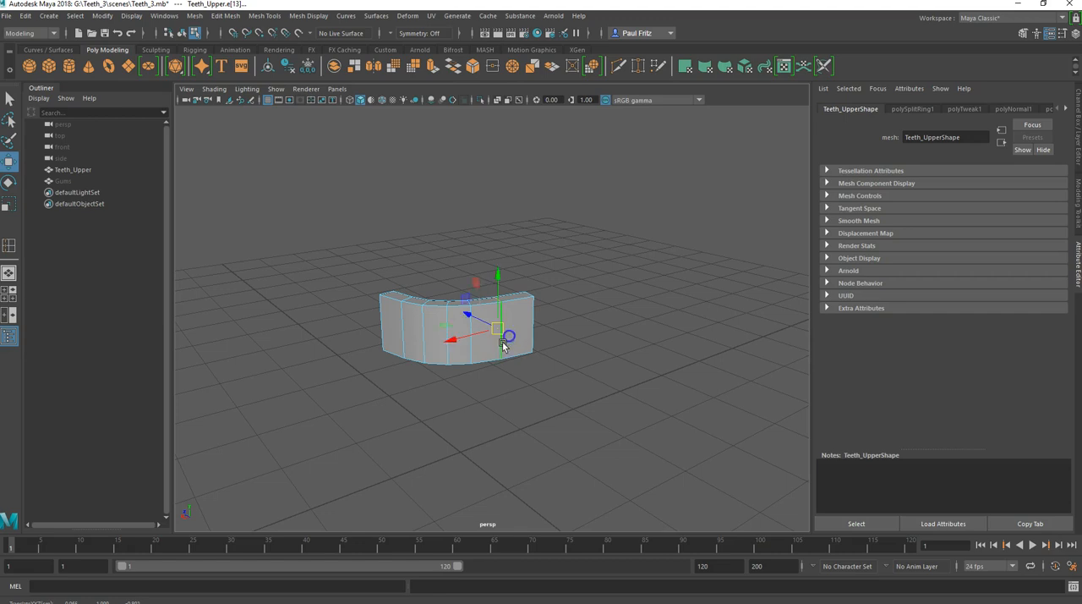
Step: Examine the curved strip from several angles and in the top view to check its ends against the grid
{"action": "left_click_drag", "start_coordinate": [412, 362], "coordinate": [515, 375], "text": "alt"}
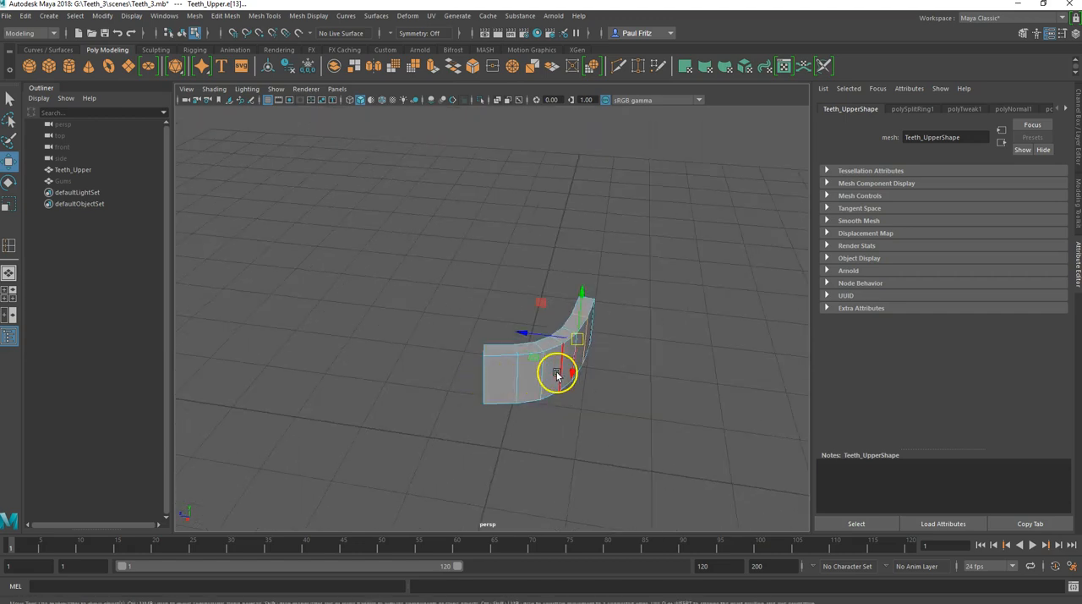
{"action": "left_click_drag", "start_coordinate": [589, 328], "coordinate": [498, 403], "text": "alt"}
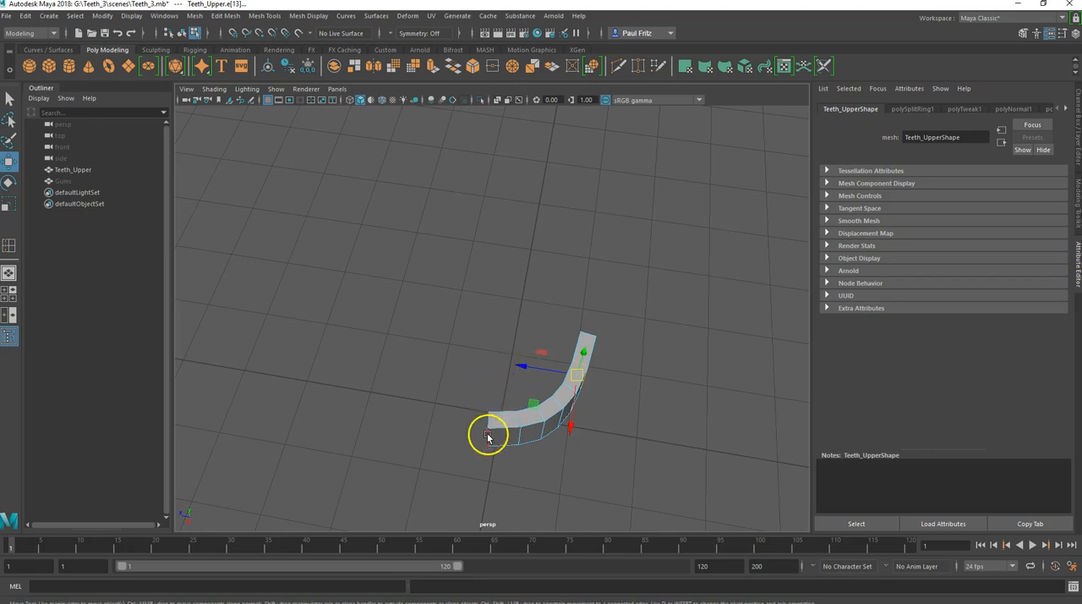
{"action": "left_click_drag", "start_coordinate": [483, 442], "coordinate": [499, 442], "text": "alt"}
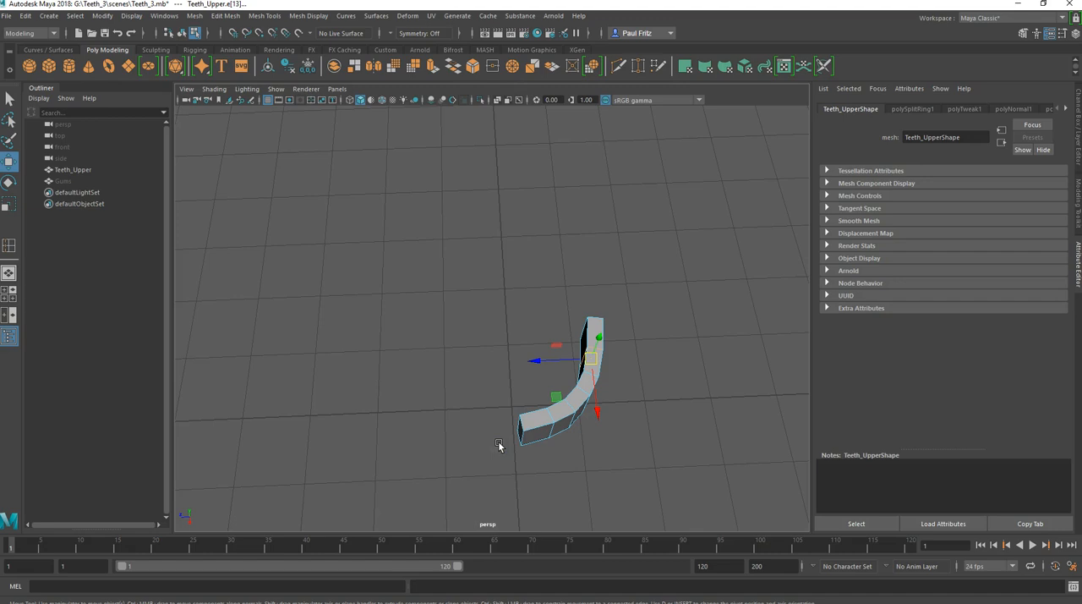
{"action": "key", "text": "space"}
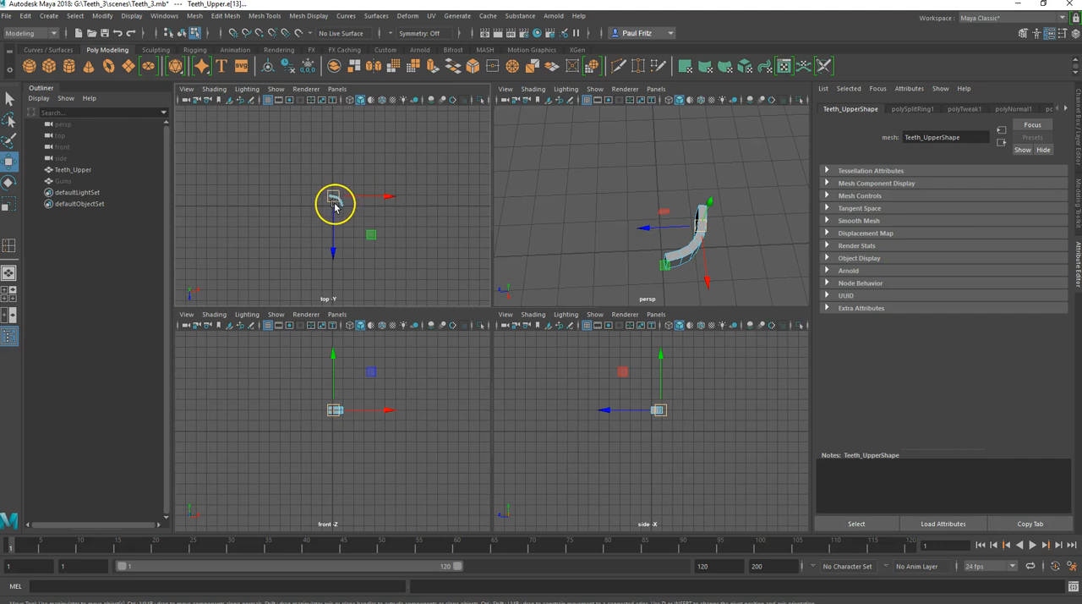
{"action": "key", "text": "space"}
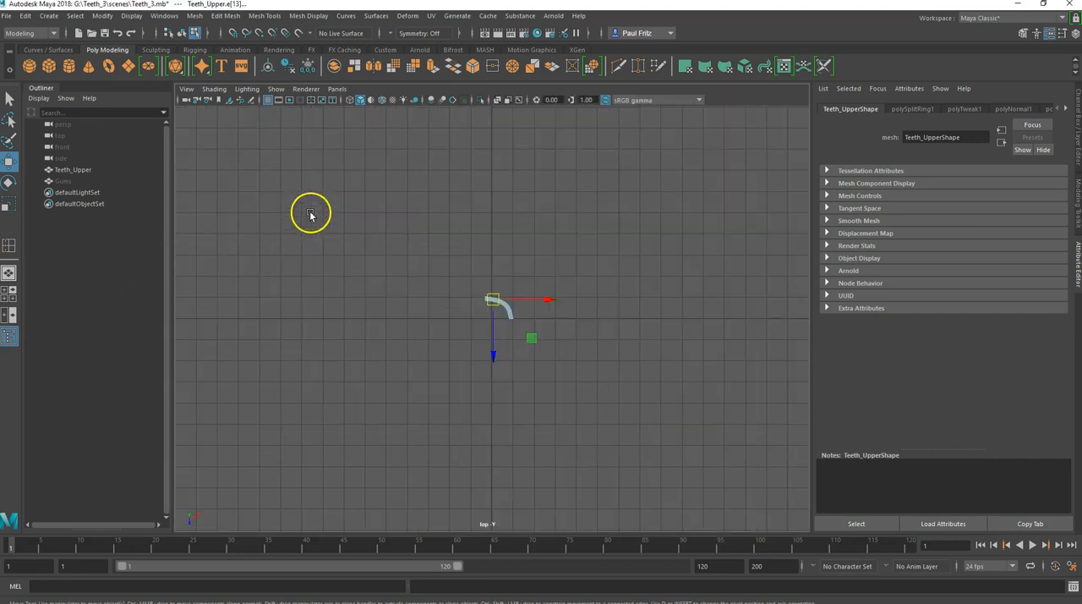
{"action": "scroll", "coordinate": [477, 317], "scroll_direction": "up", "scroll_amount": 6}
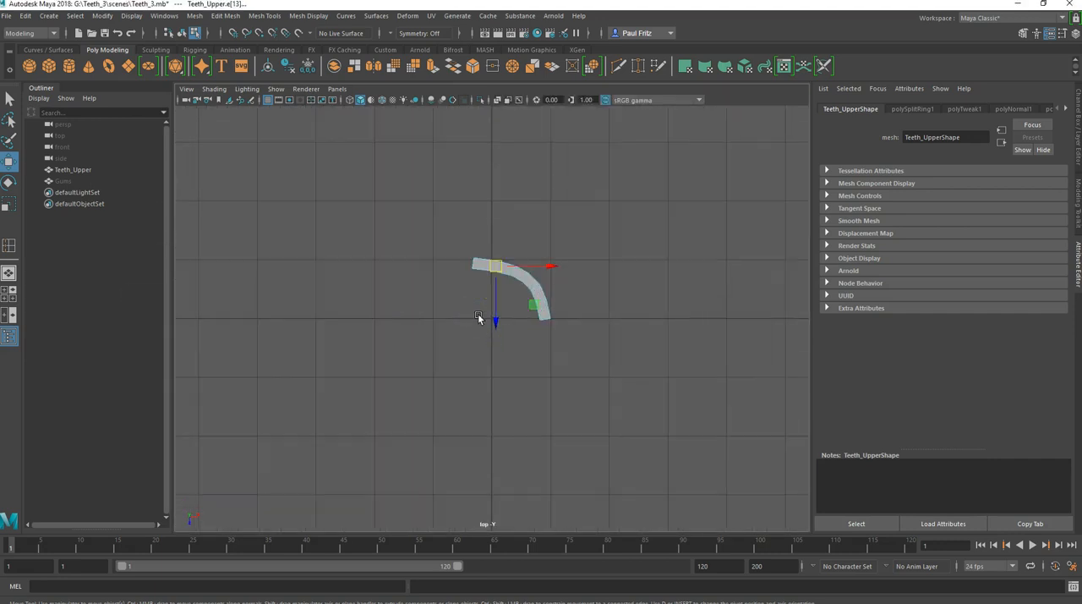
{"action": "scroll", "coordinate": [478, 317], "scroll_direction": "down", "scroll_amount": 5}
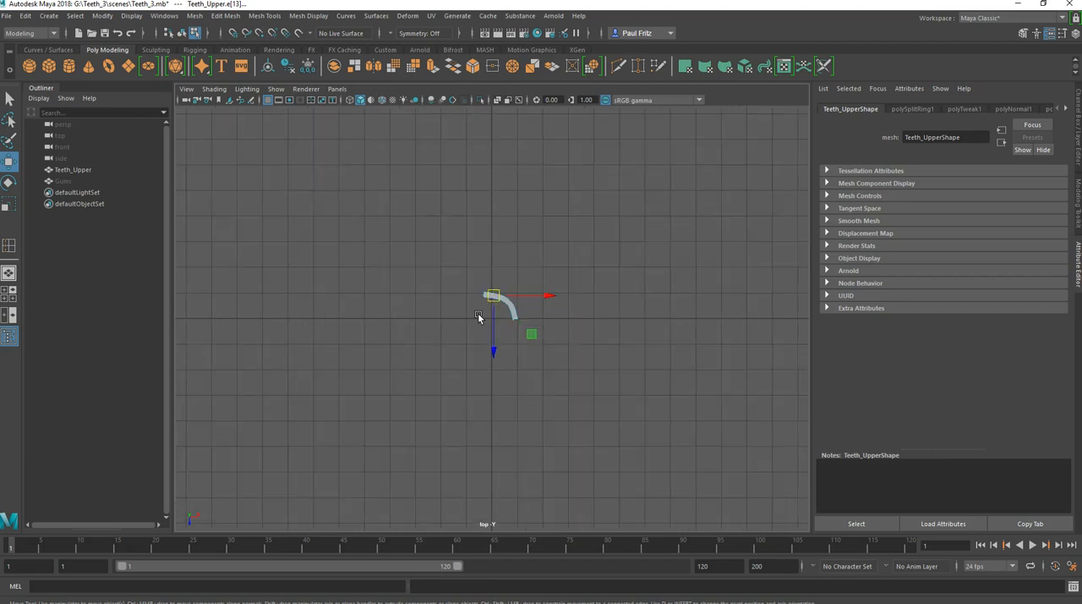
{"action": "scroll", "coordinate": [477, 316], "scroll_direction": "up", "scroll_amount": 2}
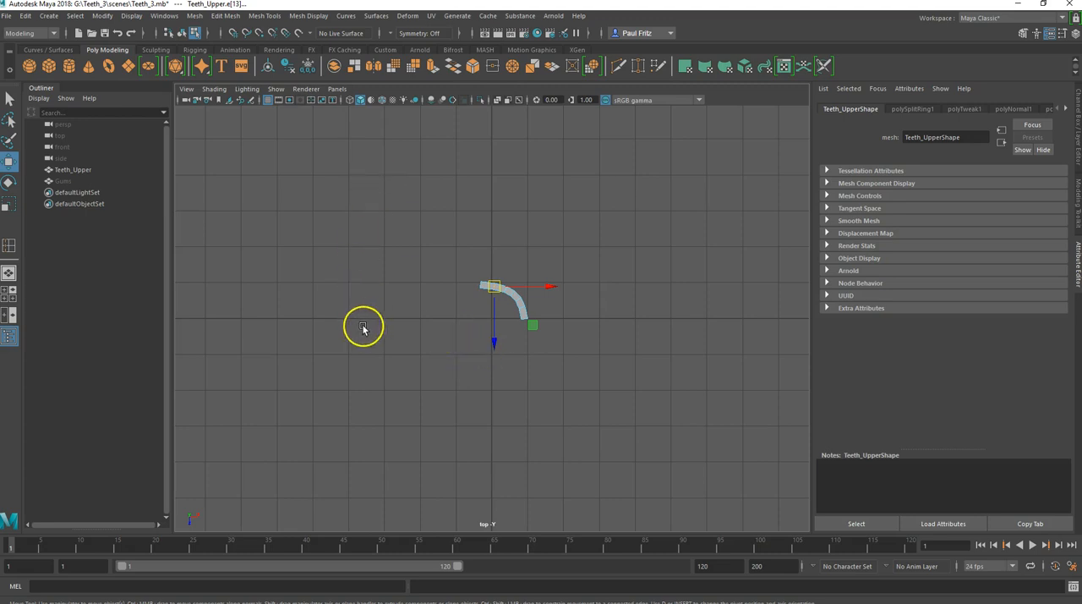
Step: In the side view, select the offset vertical edge at the strip's front end and move it along Z onto the central grid line
{"action": "key", "text": "space"}
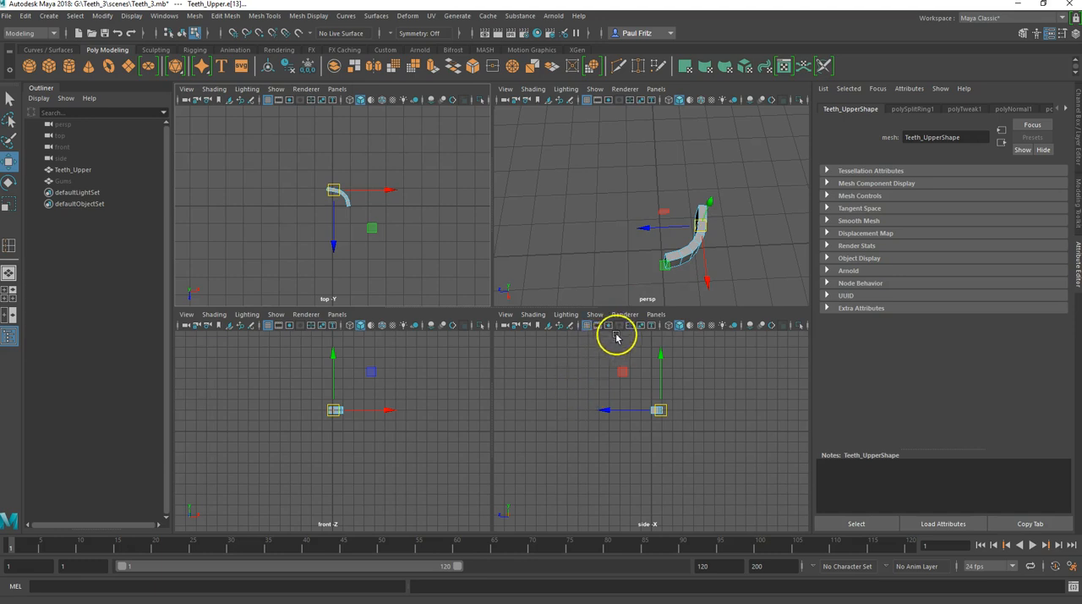
{"action": "scroll", "coordinate": [623, 441], "scroll_direction": "up", "scroll_amount": 2}
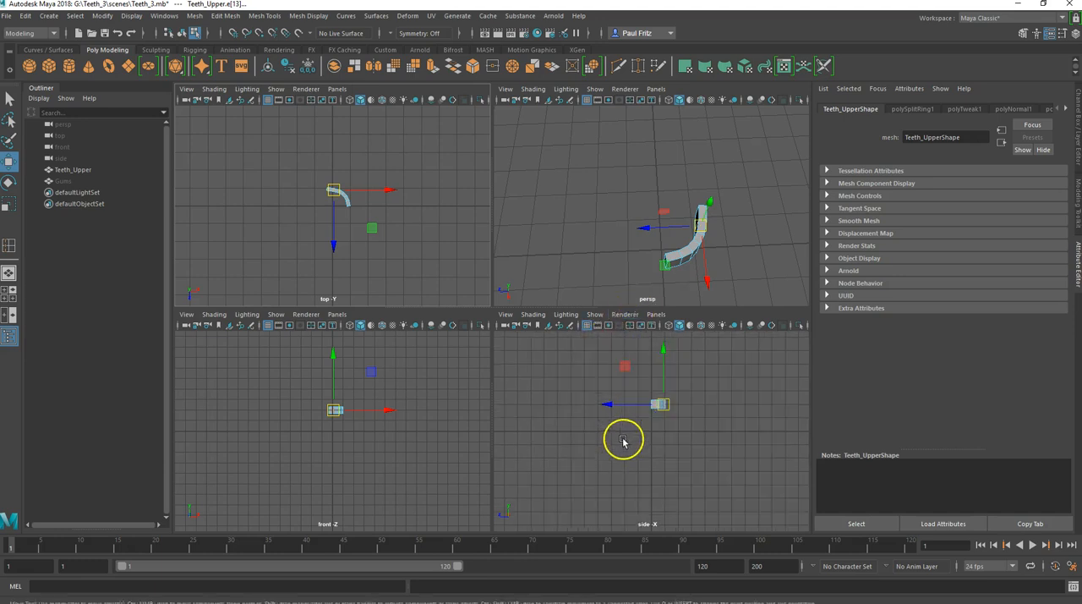
{"action": "key", "text": "space"}
{"action": "scroll", "coordinate": [497, 287], "scroll_direction": "up", "scroll_amount": 6}
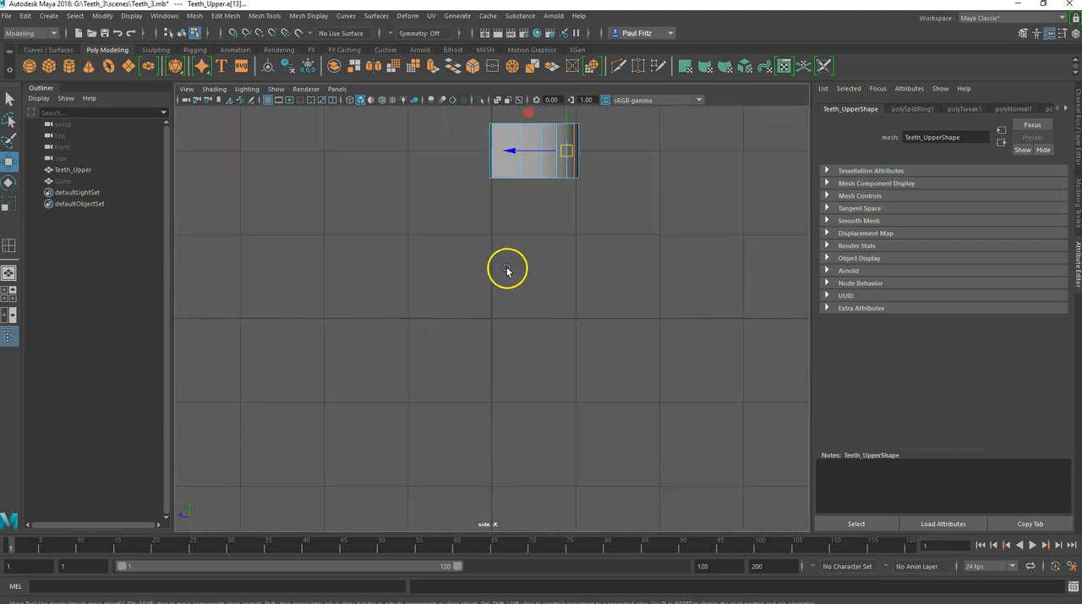
{"action": "middle_click_drag", "start_coordinate": [509, 258], "coordinate": [461, 458], "text": "alt"}
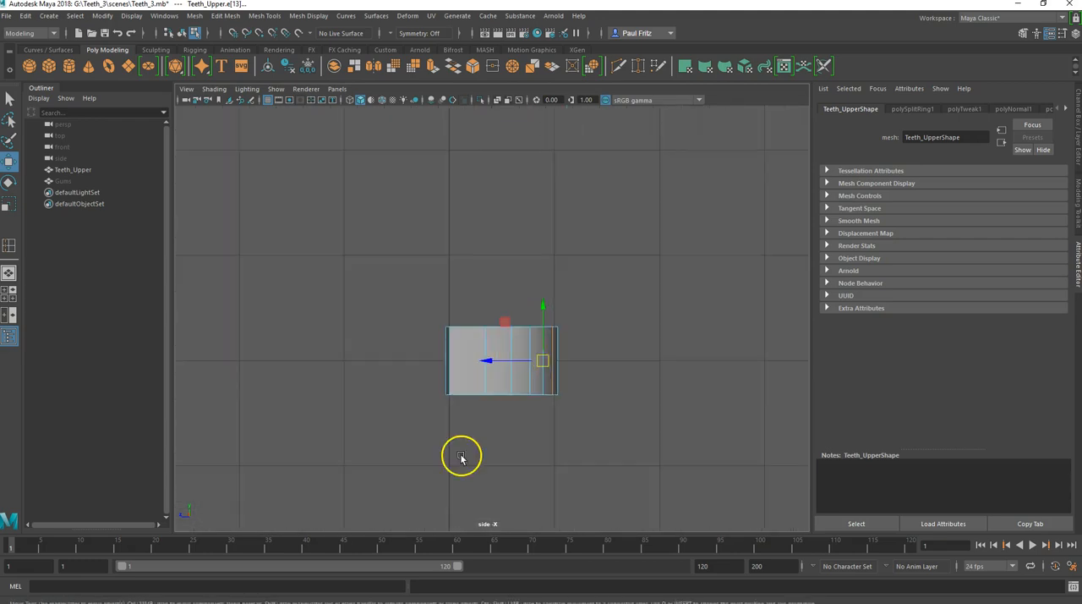
{"action": "scroll", "coordinate": [461, 458], "scroll_direction": "up", "scroll_amount": 2}
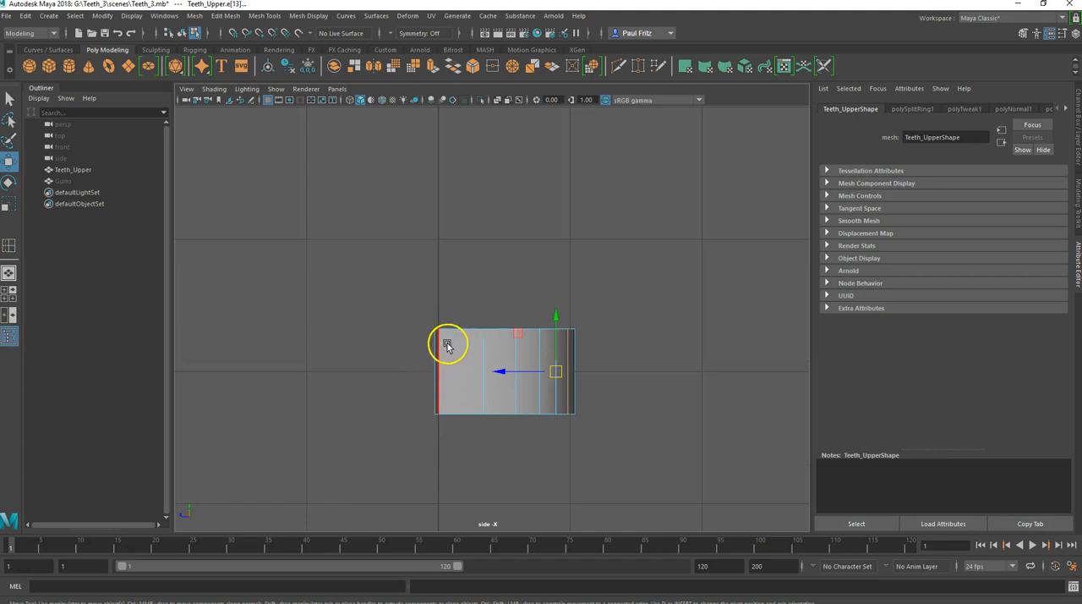
{"action": "left_click", "coordinate": [431, 361]}
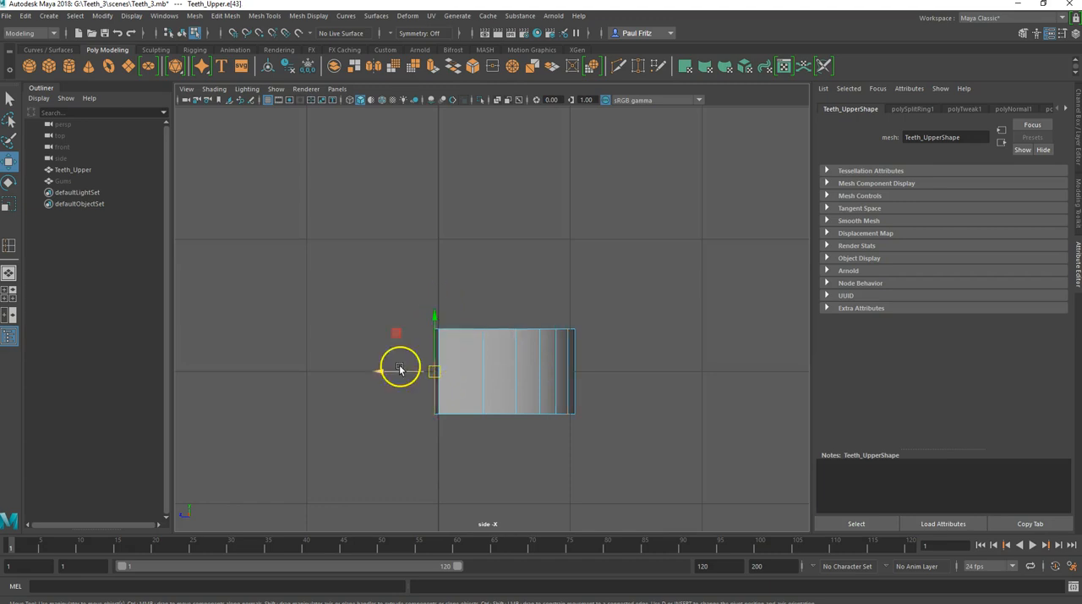
{"action": "left_click", "coordinate": [398, 395]}
{"action": "left_click", "coordinate": [431, 371]}
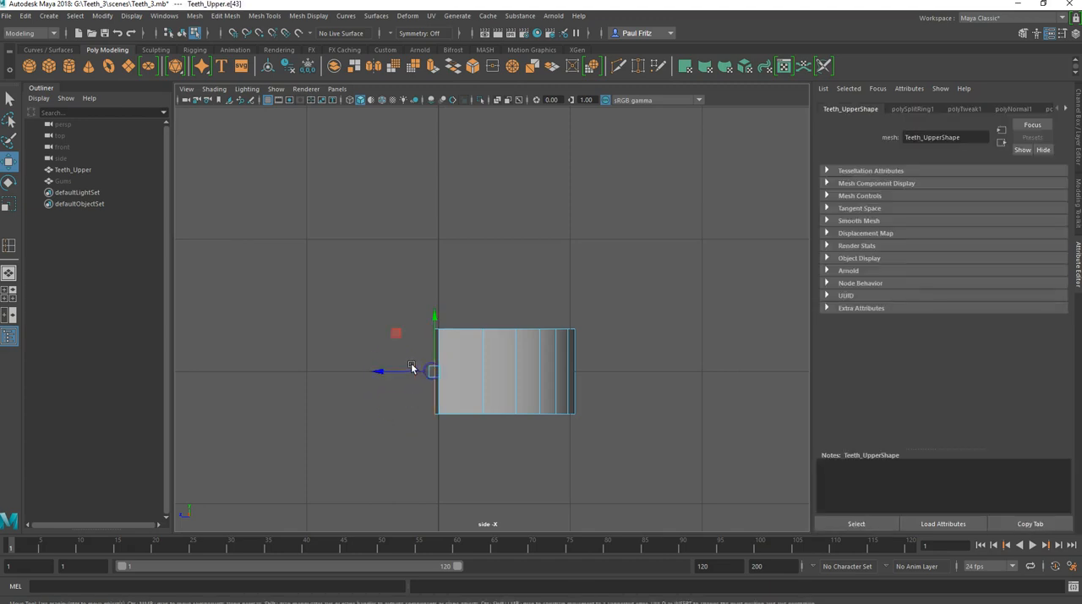
{"action": "left_click_drag", "start_coordinate": [386, 369], "coordinate": [389, 370]}
{"action": "left_click_drag", "start_coordinate": [385, 424], "coordinate": [386, 428], "text": "alt"}
Step: Examine the strip in perspective, toggling the smooth mesh preview on and off to check its rounded ends
{"action": "key", "text": "space"}
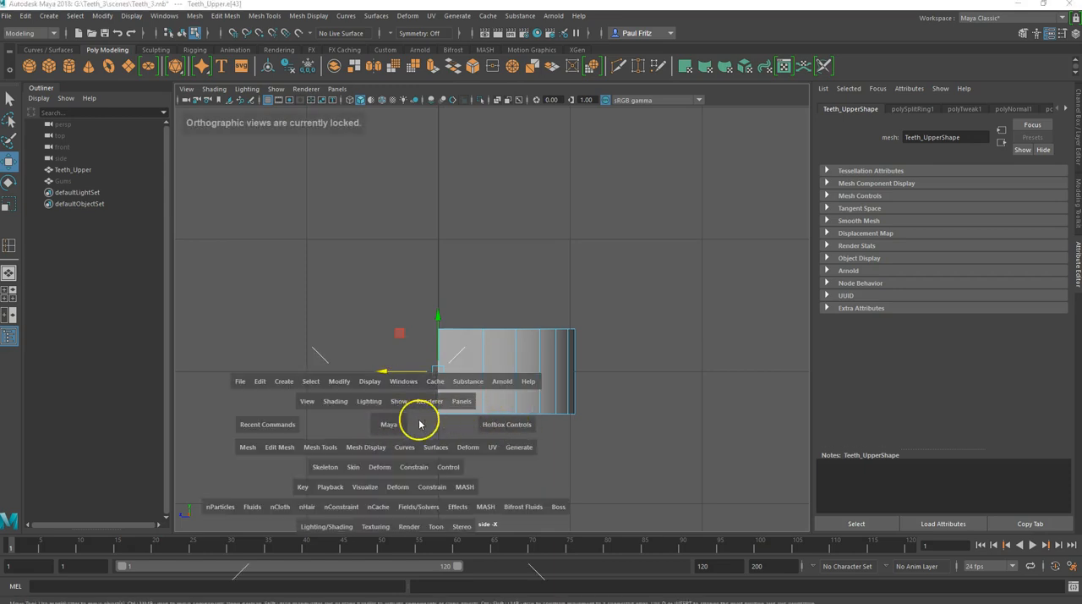
{"action": "key", "text": "space"}
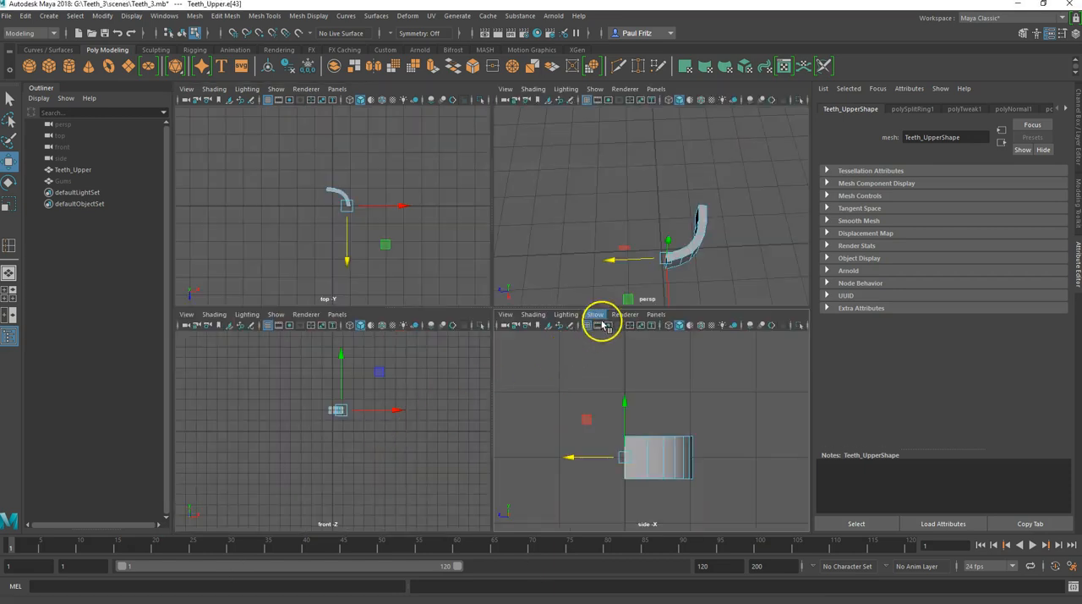
{"action": "left_click_drag", "start_coordinate": [620, 260], "coordinate": [591, 177], "text": "alt"}
{"action": "left_click_drag", "start_coordinate": [571, 251], "coordinate": [643, 241], "text": "alt"}
{"action": "scroll", "coordinate": [595, 256], "scroll_direction": "up", "scroll_amount": 5}
{"action": "scroll", "coordinate": [611, 255], "scroll_direction": "down", "scroll_amount": 2}
{"action": "scroll", "coordinate": [676, 244], "scroll_direction": "down", "scroll_amount": 6}
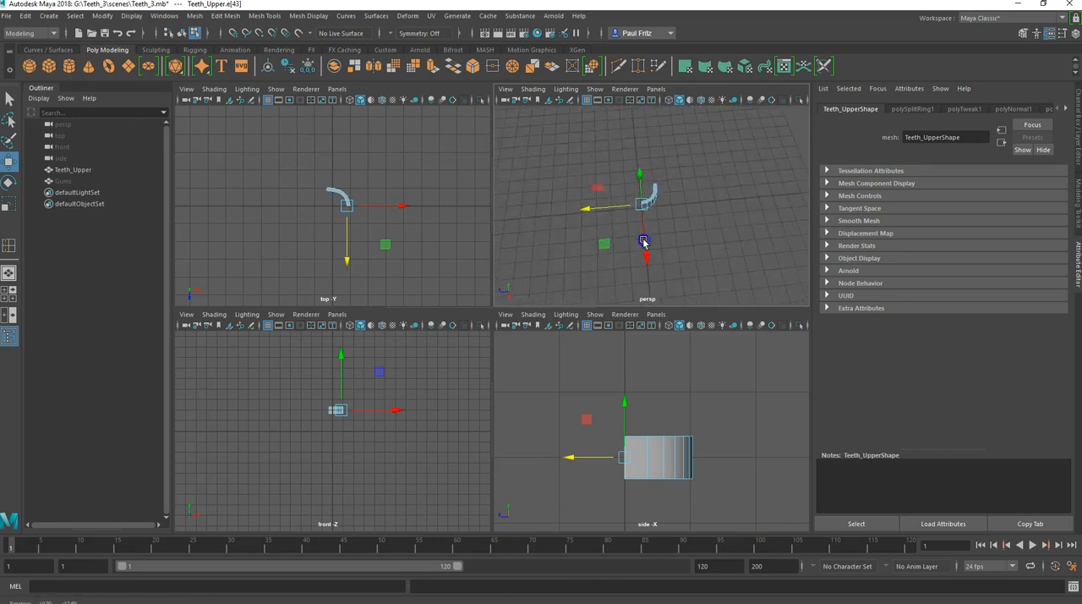
{"action": "scroll", "coordinate": [688, 227], "scroll_direction": "up", "scroll_amount": 6}
{"action": "left_click_drag", "start_coordinate": [603, 208], "coordinate": [637, 257], "text": "alt"}
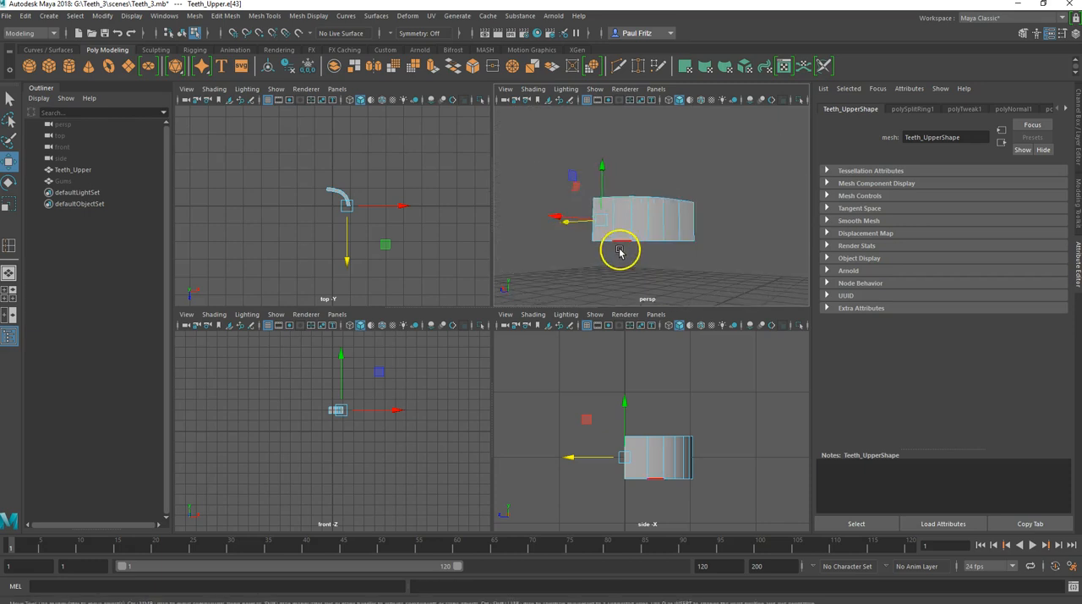
{"action": "key", "text": "3"}
{"action": "left_click_drag", "start_coordinate": [623, 254], "coordinate": [664, 236], "text": "alt"}
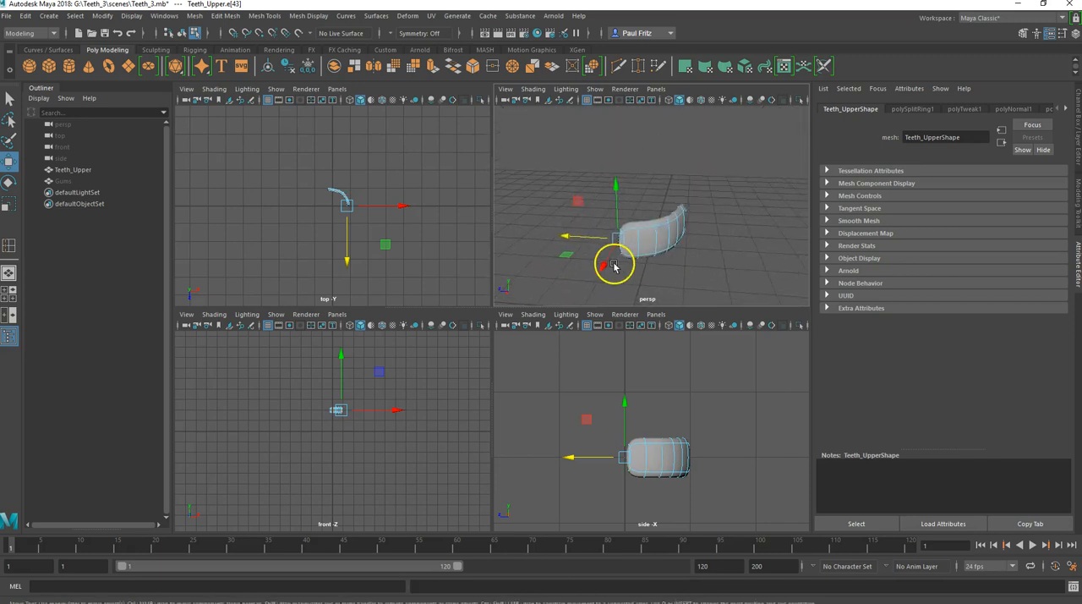
{"action": "key", "text": "1"}
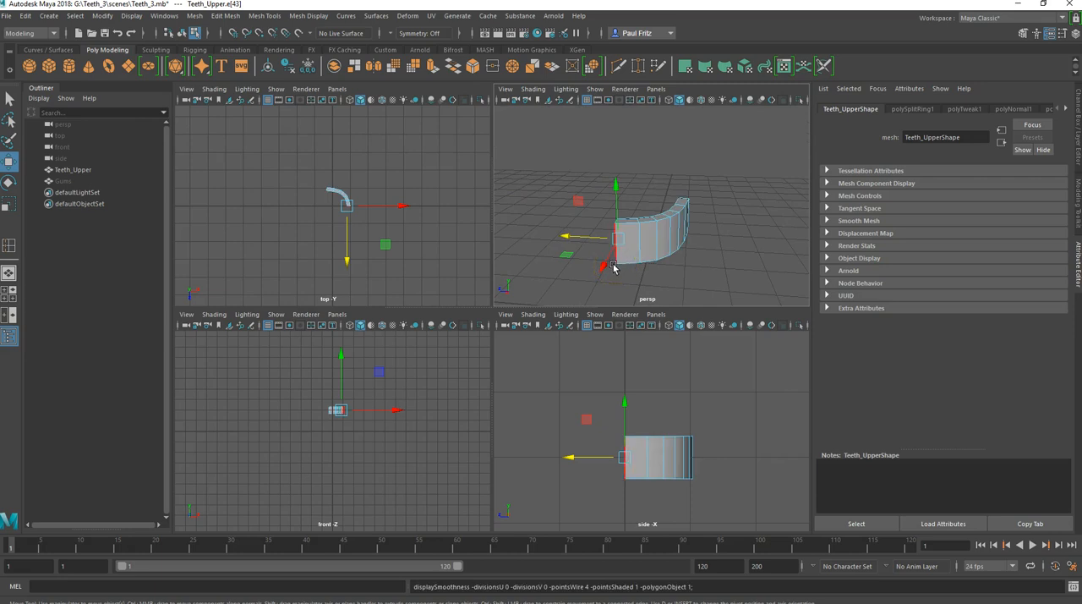
{"action": "left_click_drag", "start_coordinate": [615, 269], "coordinate": [664, 236]}
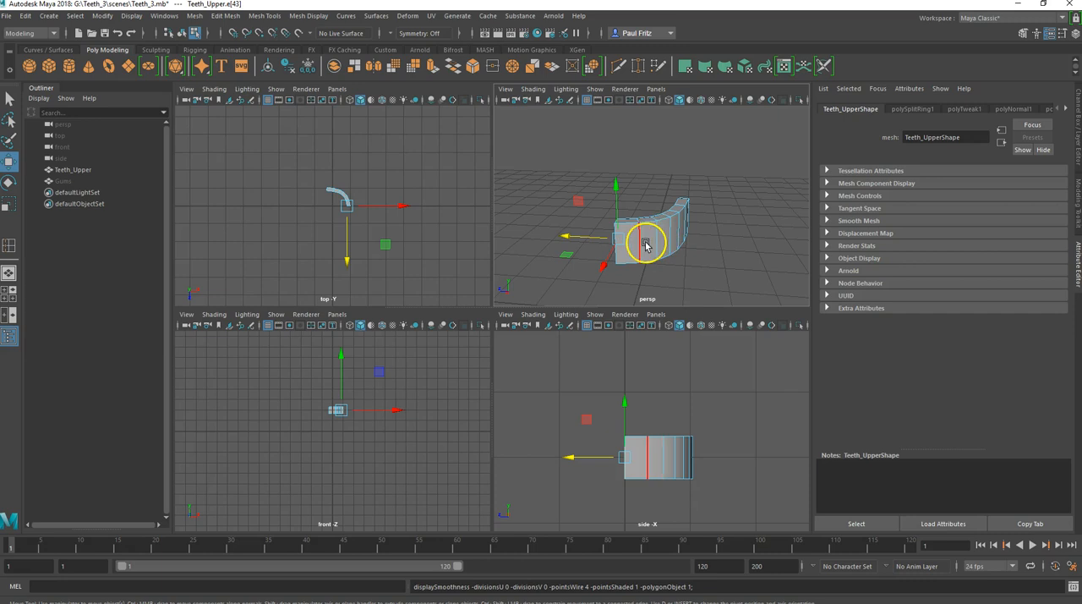
Step: Maximize the perspective view and return Teeth_Upper to object mode
{"action": "key", "text": "space"}
{"action": "left_click_drag", "start_coordinate": [519, 309], "coordinate": [558, 253], "text": "alt"}
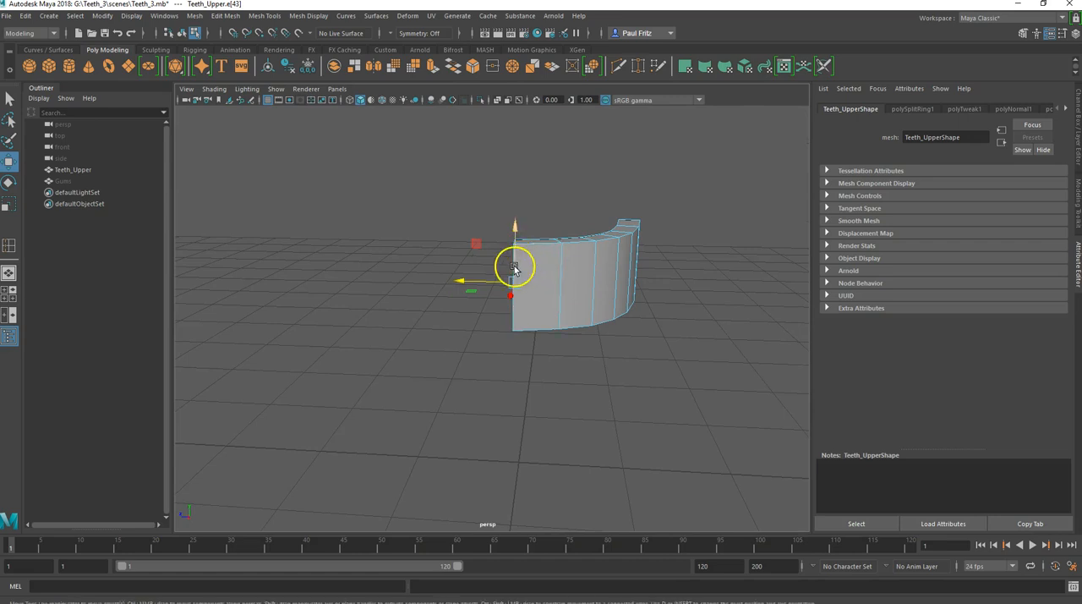
{"action": "right_click", "coordinate": [514, 268]}
{"action": "left_click", "coordinate": [555, 250]}
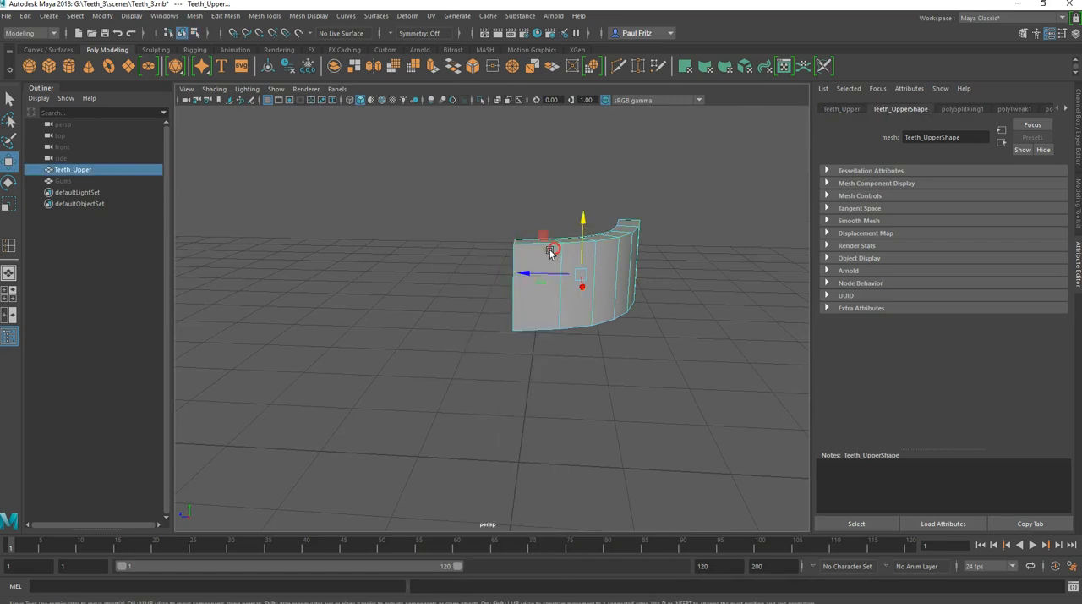
{"action": "right_click", "coordinate": [517, 281], "text": "shift"}
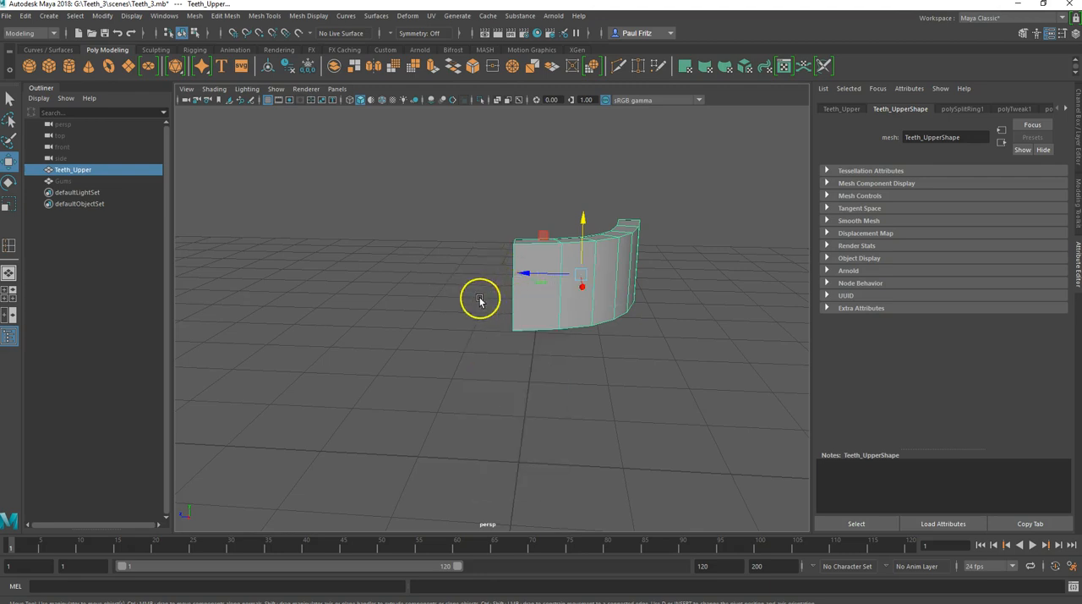
{"action": "key", "text": "q"}
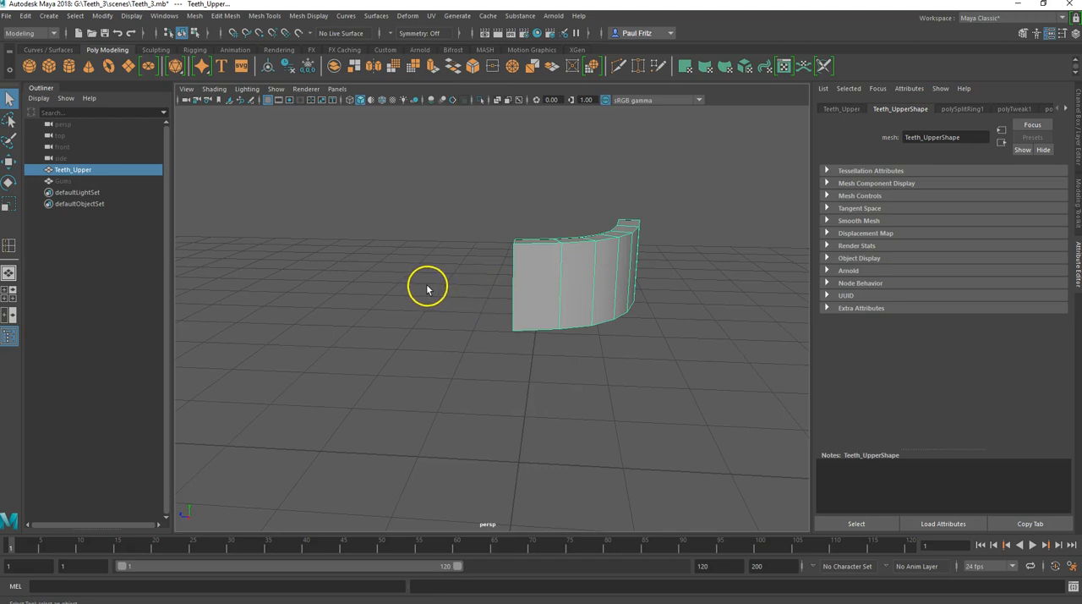
{"action": "right_click", "coordinate": [441, 279]}
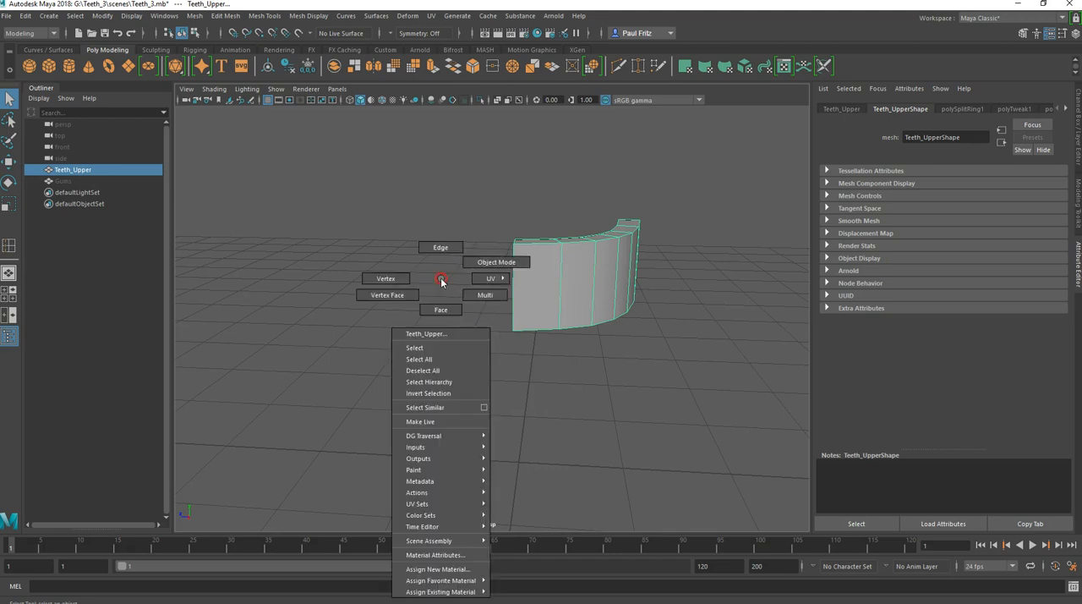
{"action": "right_click", "coordinate": [441, 280], "text": "shift"}
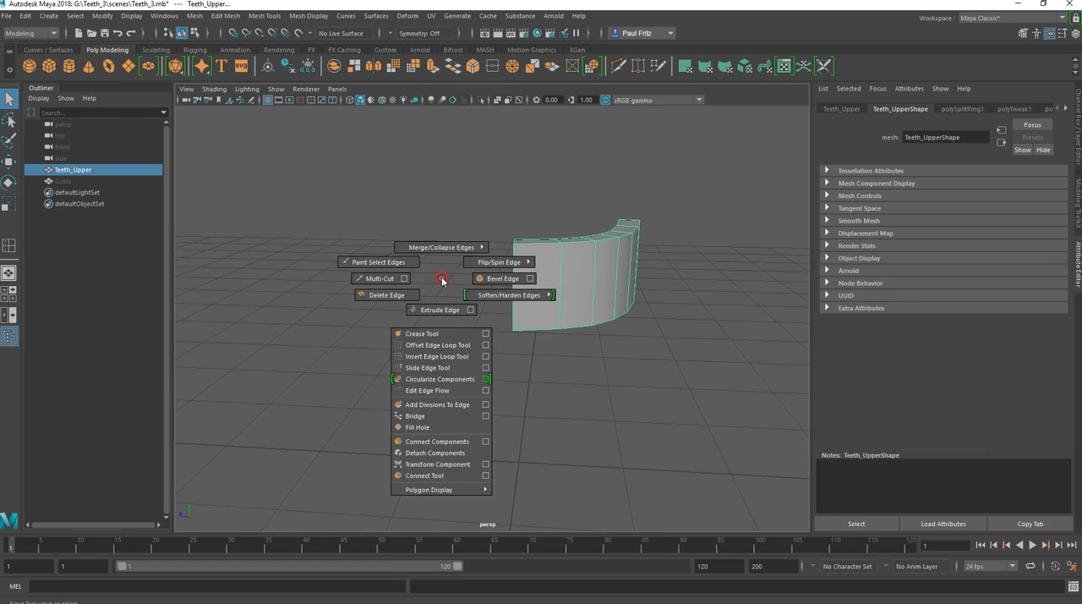
{"action": "left_click", "coordinate": [442, 280]}
{"action": "left_click", "coordinate": [553, 288]}
Step: Insert two horizontal edge loops around Teeth_Upper, one close to its top edge and one close to its bottom edge
{"action": "right_click", "coordinate": [470, 273], "text": "shift"}
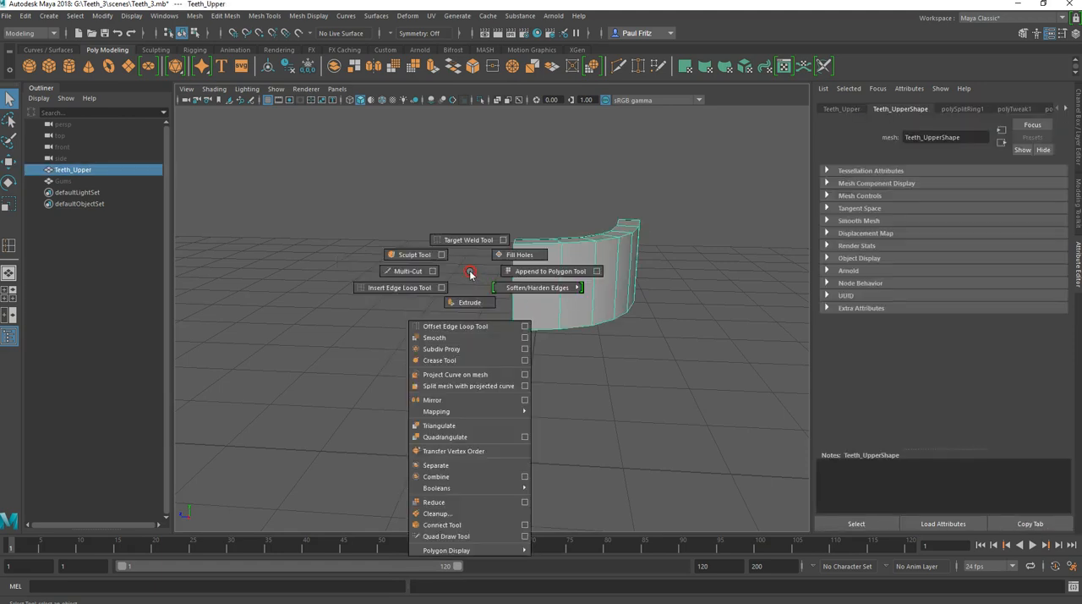
{"action": "right_click_drag", "start_coordinate": [469, 273], "coordinate": [416, 292], "text": "shift"}
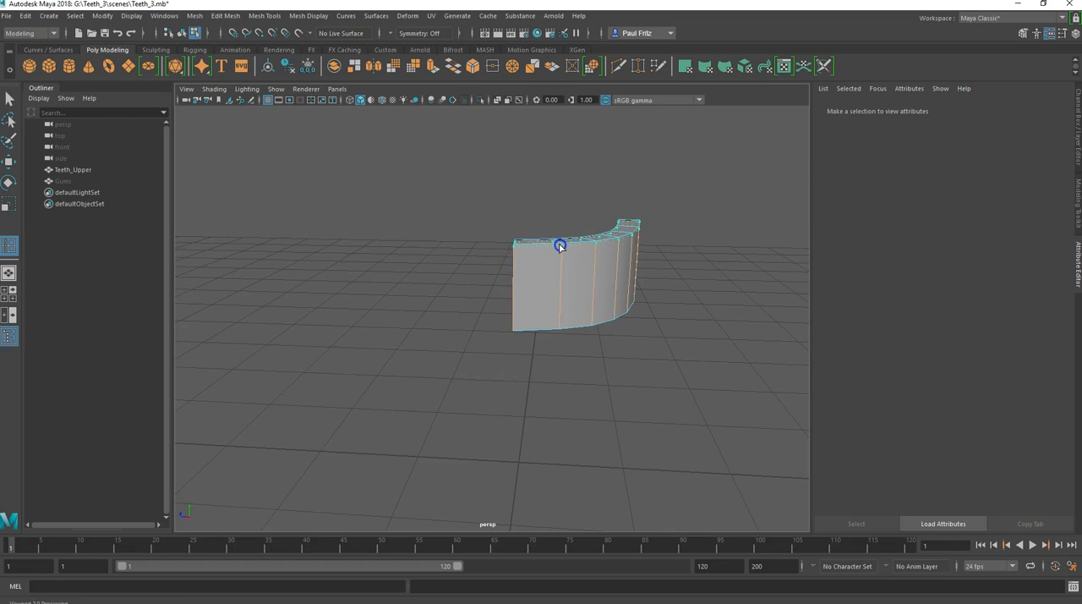
{"action": "left_click_drag", "start_coordinate": [558, 287], "coordinate": [558, 327]}
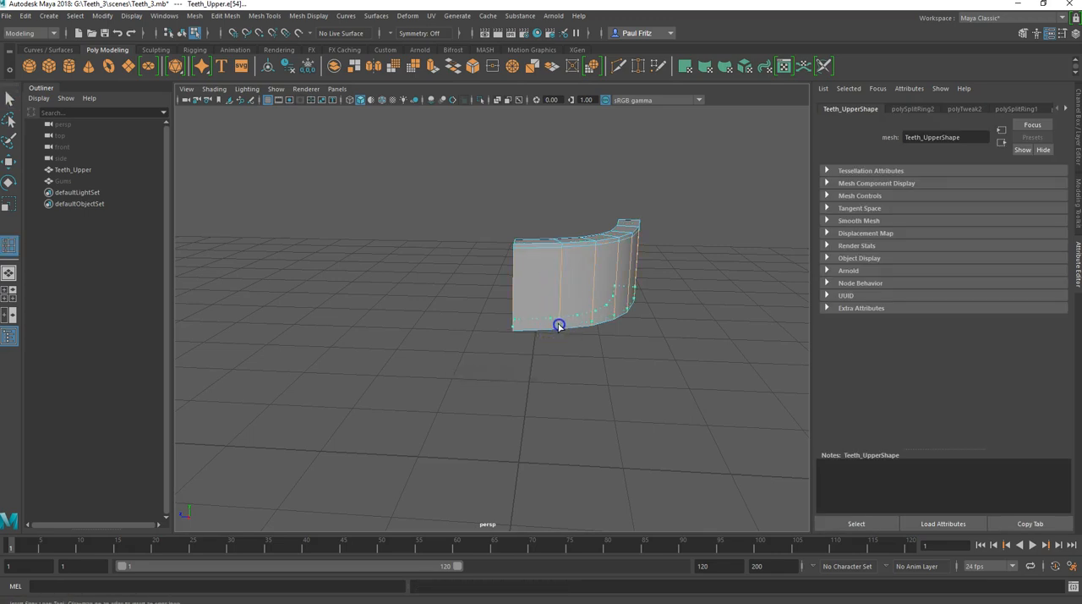
{"action": "left_click_drag", "start_coordinate": [558, 328], "coordinate": [559, 328]}
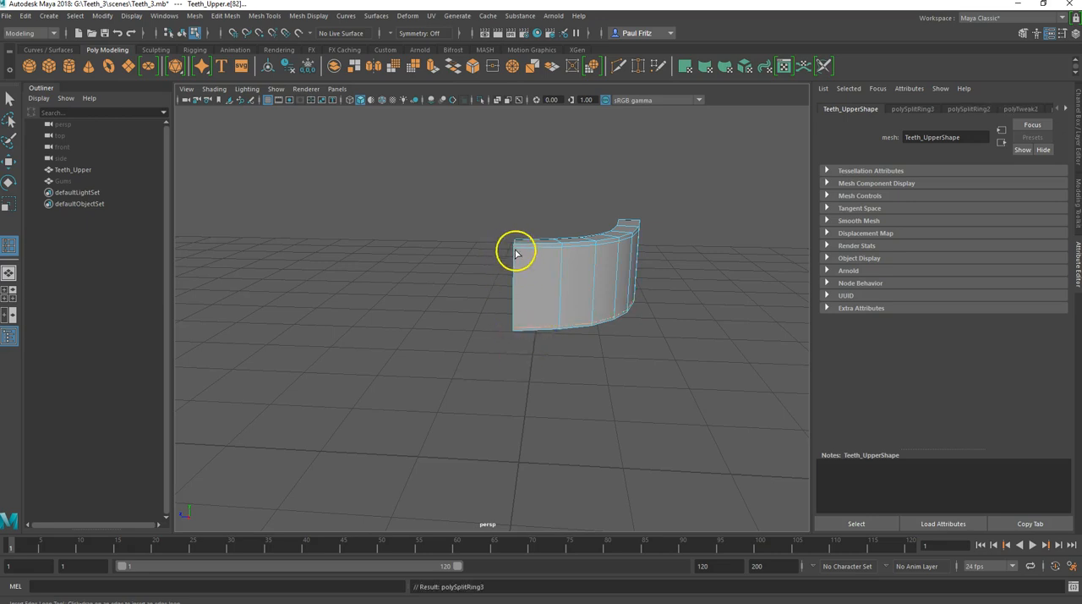
Step: Undo the extra loop near the top and insert vertical support loops close to both end edges of the strip
{"action": "left_click_drag", "start_coordinate": [517, 252], "coordinate": [517, 251]}
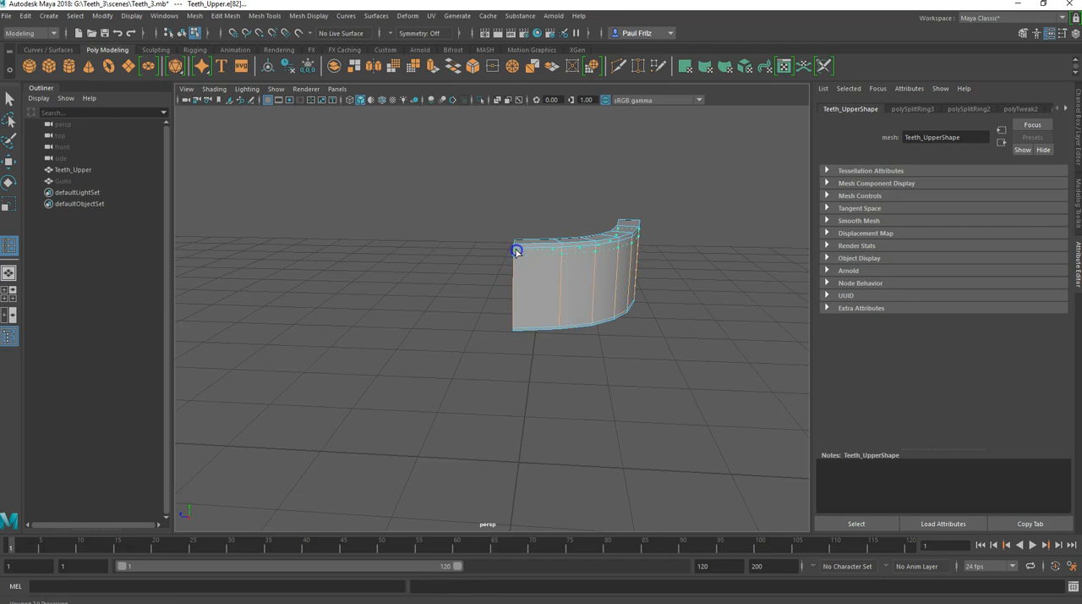
{"action": "key", "text": "ctrl+z"}
{"action": "left_click", "coordinate": [517, 251]}
{"action": "left_click_drag", "start_coordinate": [517, 250], "coordinate": [517, 249]}
{"action": "left_click_drag", "start_coordinate": [589, 282], "coordinate": [422, 297], "text": "alt"}
{"action": "scroll", "coordinate": [580, 310], "scroll_direction": "up", "scroll_amount": 3}
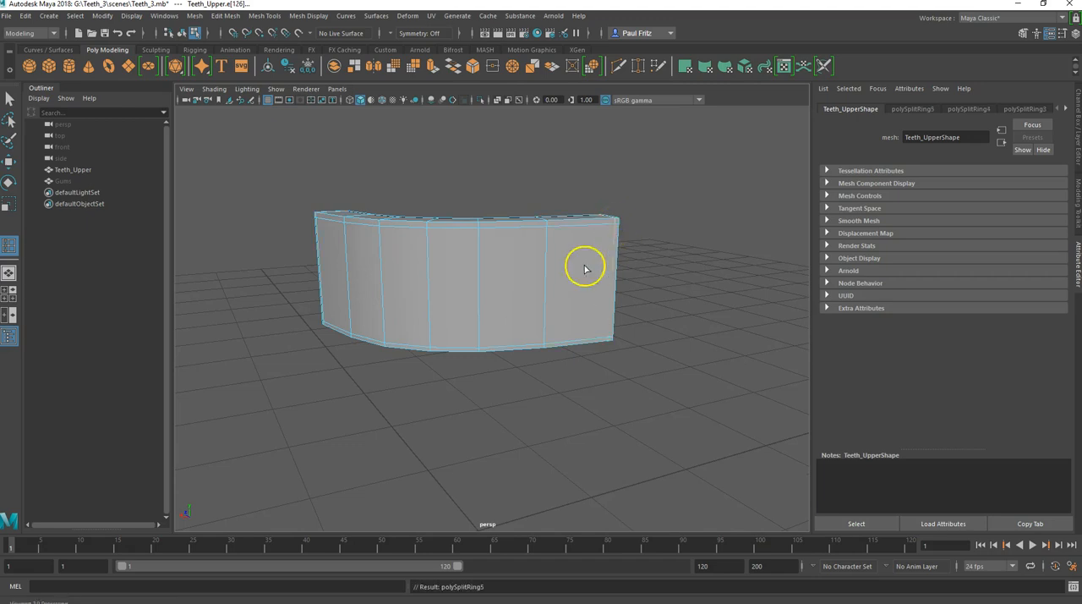
{"action": "left_click_drag", "start_coordinate": [500, 295], "coordinate": [583, 360], "text": "alt"}
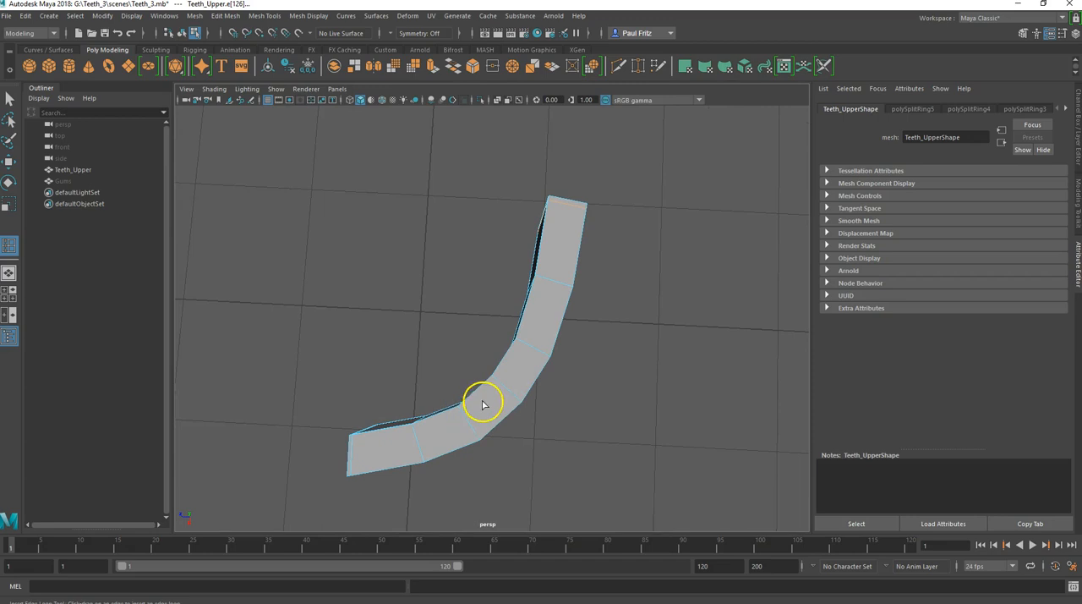
{"action": "left_click_drag", "start_coordinate": [524, 353], "coordinate": [494, 376], "text": "alt"}
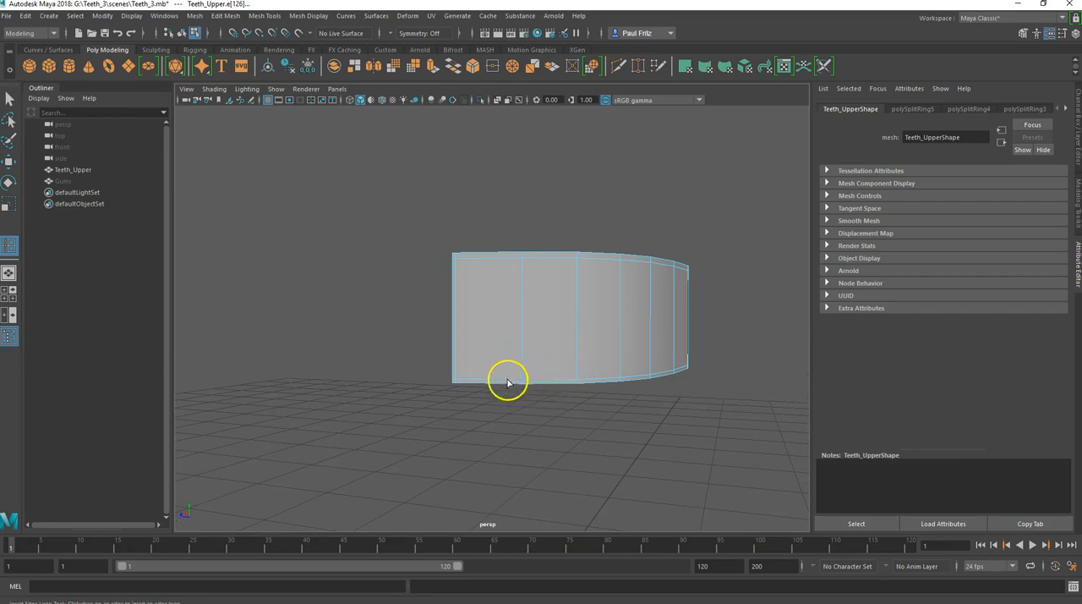
Step: Check the tooth shapes in the Teeth_1.jpg reference render in Photos, then return to Maya
{"action": "mouse_move", "coordinate": [558, 601]}
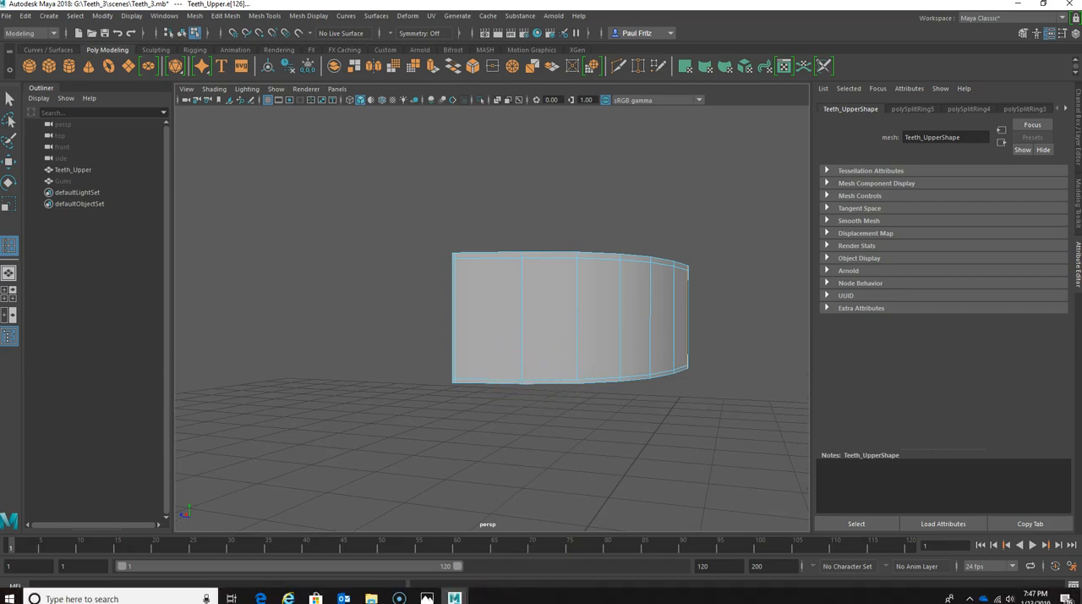
{"action": "mouse_move", "coordinate": [427, 597]}
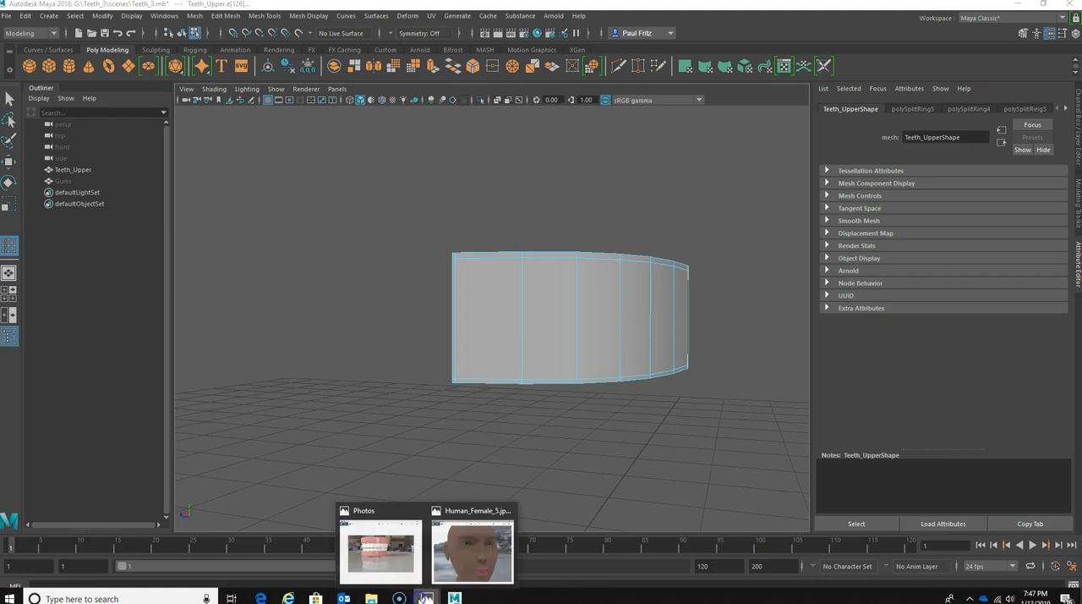
{"action": "left_click", "coordinate": [391, 556]}
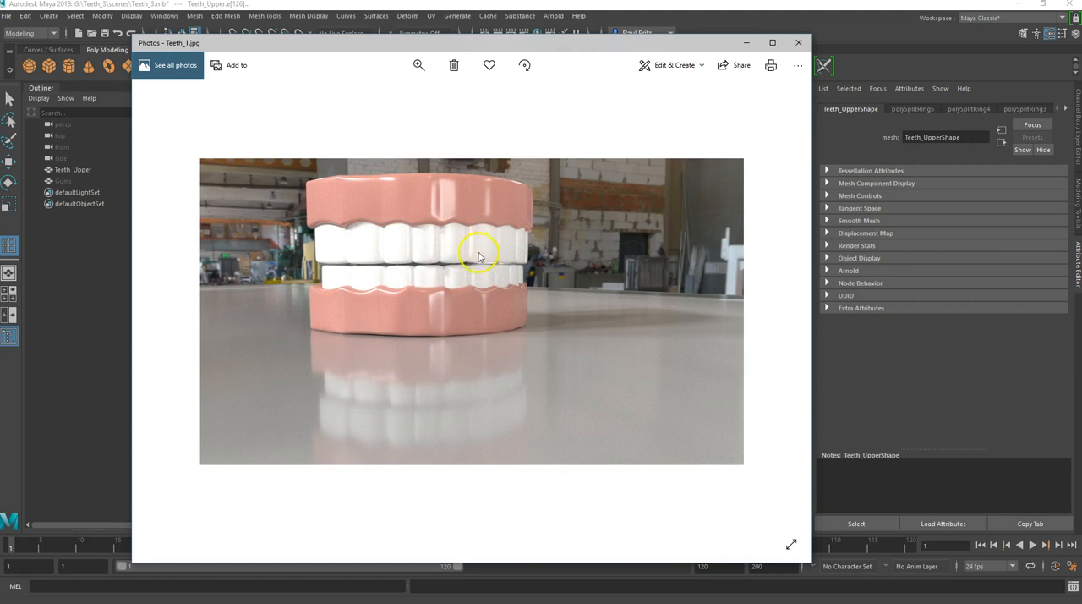
{"action": "left_click", "coordinate": [747, 41]}
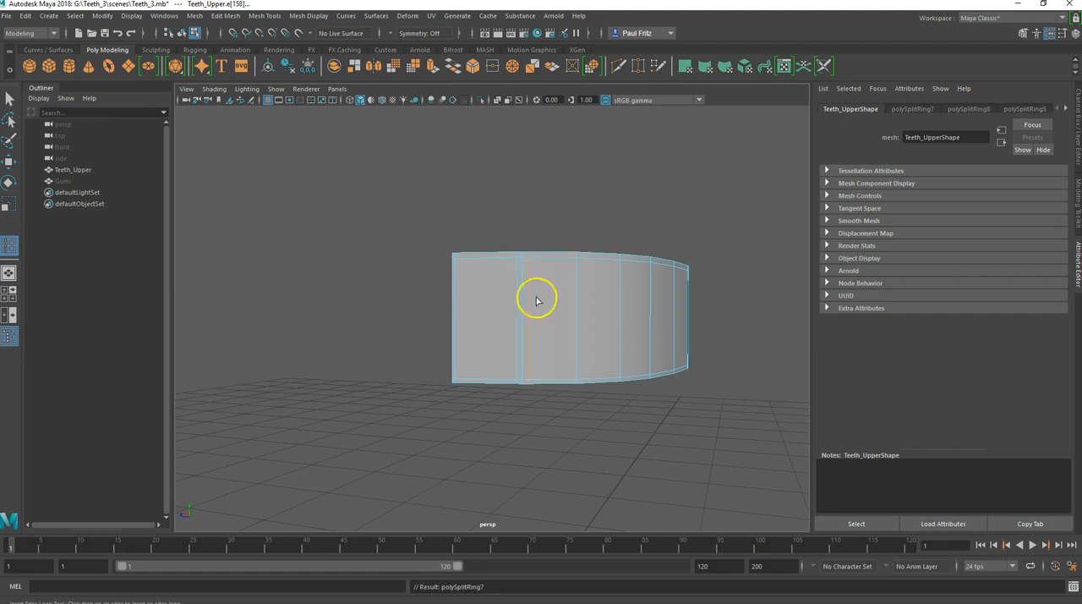
Step: Insert vertical support edge loops close to both sides of the first three tooth divisions on Teeth_Upper
{"action": "key", "text": "ctrl+z"}
{"action": "left_click", "coordinate": [526, 260]}
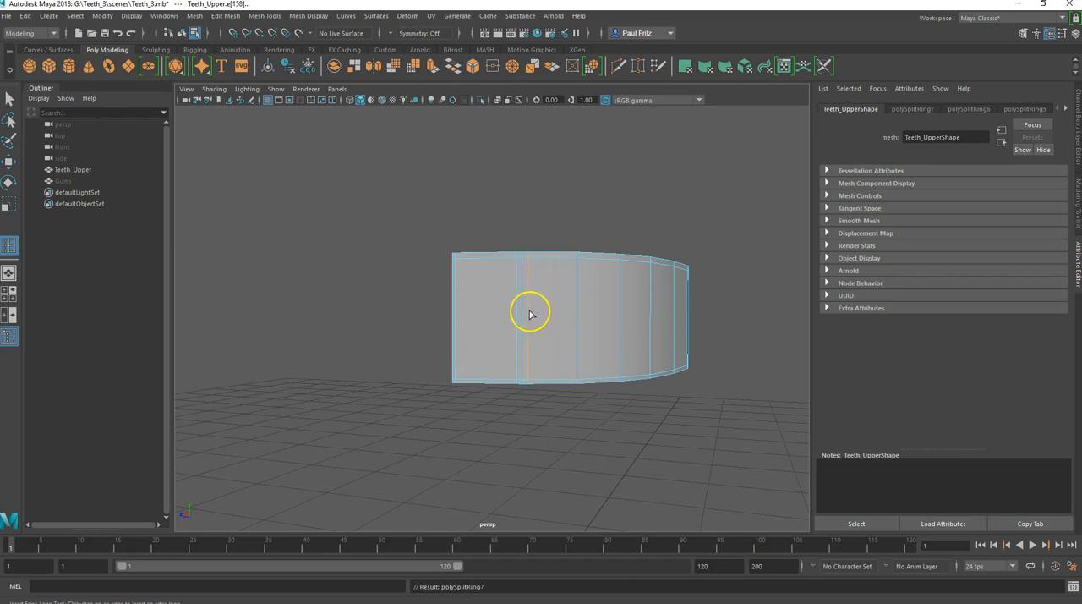
{"action": "left_click_drag", "start_coordinate": [580, 340], "coordinate": [510, 273], "text": "alt"}
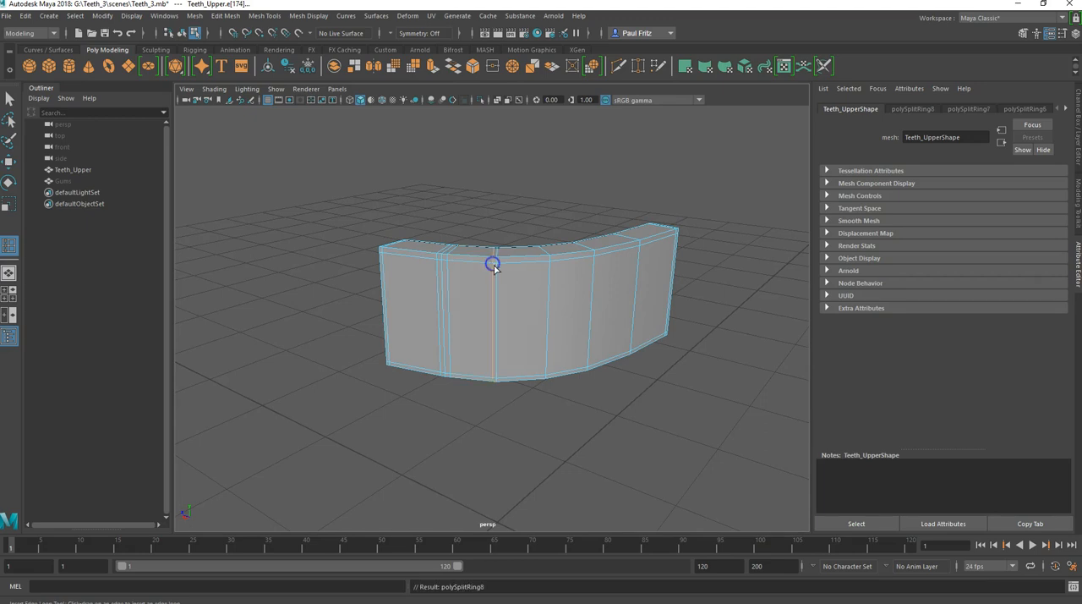
{"action": "left_click_drag", "start_coordinate": [503, 263], "coordinate": [546, 263]}
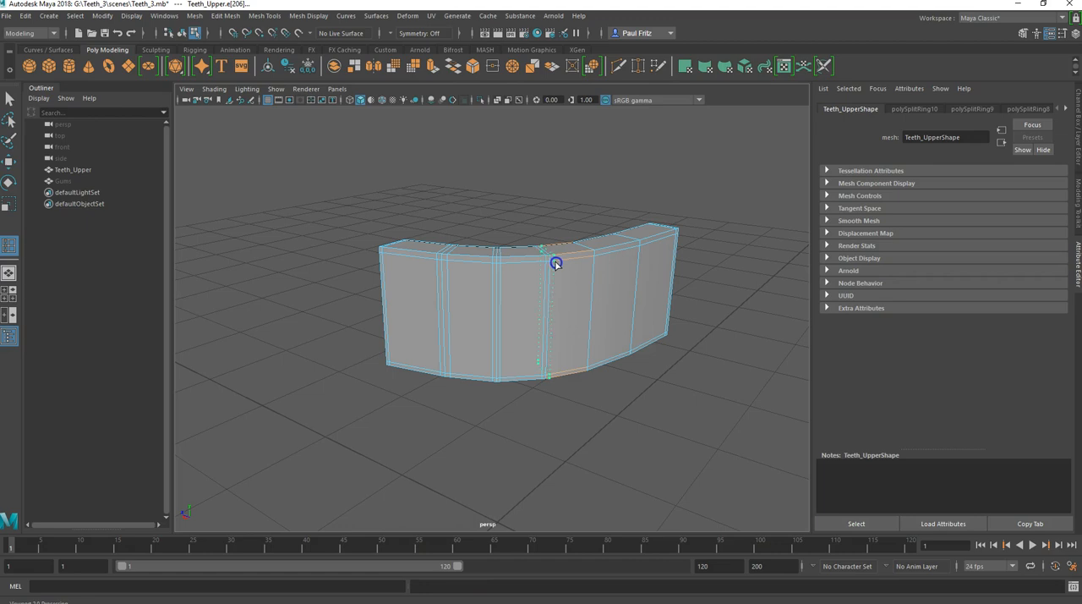
{"action": "left_click_drag", "start_coordinate": [557, 286], "coordinate": [521, 314], "text": "alt"}
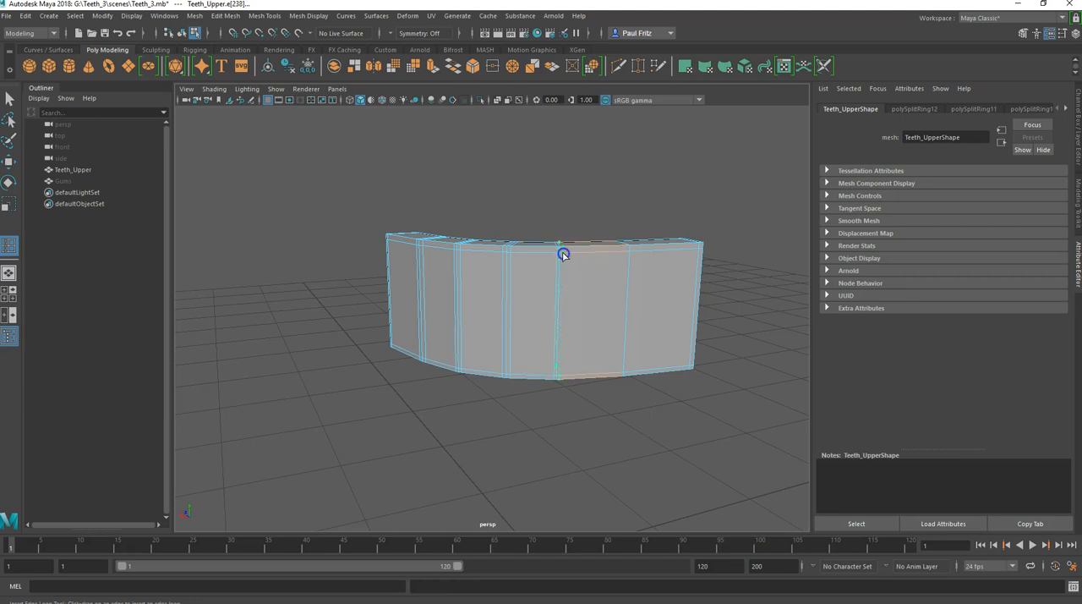
Step: Redo the misplaced loops and insert vertical support loops on both sides of the remaining tooth divisions
{"action": "left_click_drag", "start_coordinate": [557, 290], "coordinate": [571, 310], "text": "alt"}
{"action": "key", "text": "ctrl+z"}
{"action": "key", "text": "ctrl+z"}
{"action": "left_click", "coordinate": [537, 260]}
{"action": "left_click", "coordinate": [536, 260]}
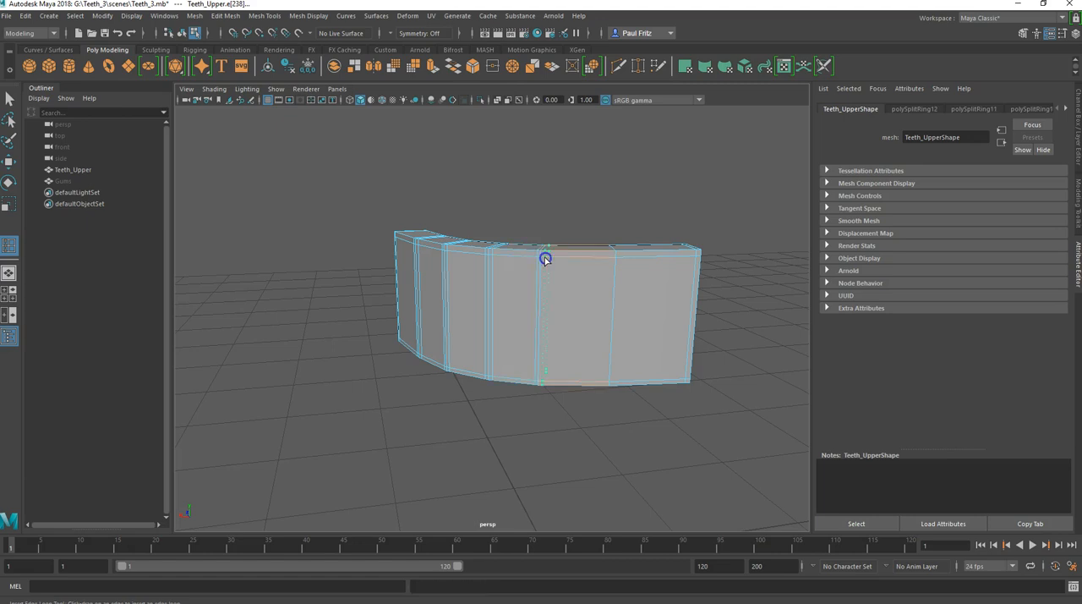
{"action": "left_click", "coordinate": [611, 259]}
{"action": "left_click", "coordinate": [611, 261]}
{"action": "left_click_drag", "start_coordinate": [612, 261], "coordinate": [614, 260]}
{"action": "left_click_drag", "start_coordinate": [619, 260], "coordinate": [604, 278]}
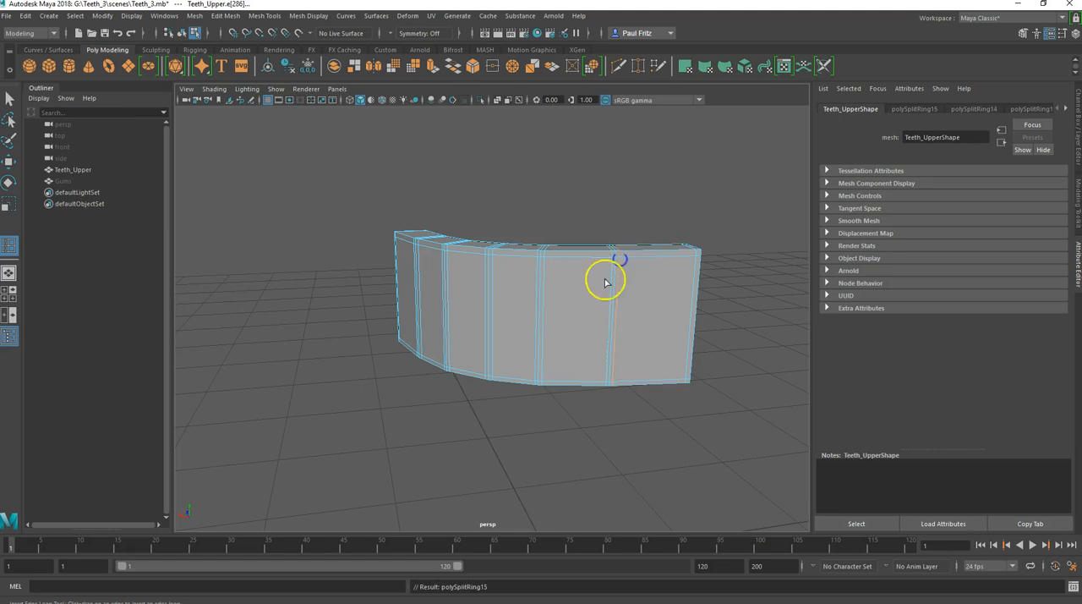
Step: Examine the support loops along the whole strip from both ends
{"action": "left_click_drag", "start_coordinate": [567, 318], "coordinate": [472, 294], "text": "alt"}
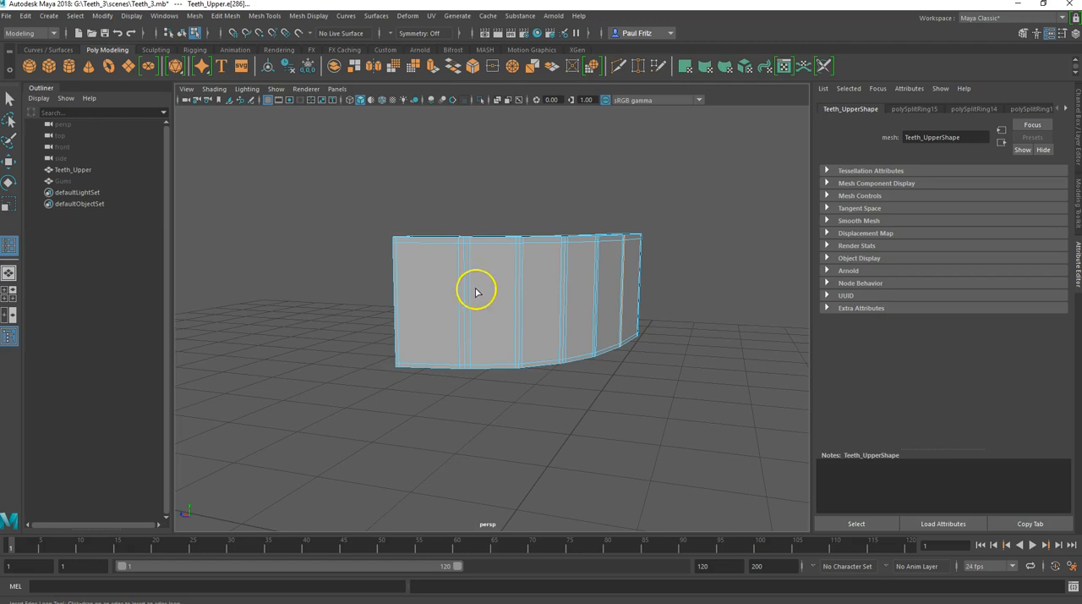
{"action": "mouse_move", "coordinate": [478, 291]}
{"action": "left_mouse_down", "text": "alt"}
{"action": "mouse_move", "coordinate": [507, 305]}
{"action": "mouse_move", "coordinate": [551, 295]}
{"action": "mouse_move", "coordinate": [490, 295]}
{"action": "left_mouse_up", "text": "alt"}
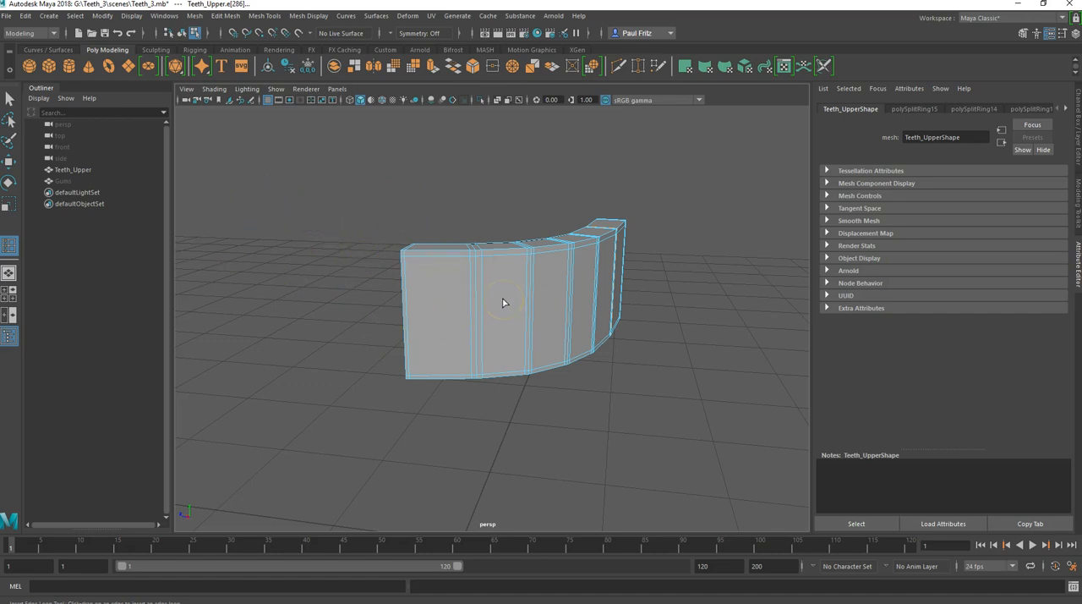
{"action": "scroll", "coordinate": [503, 302], "scroll_direction": "down", "scroll_amount": 2}
{"action": "mouse_move", "coordinate": [501, 299]}
{"action": "left_mouse_down", "text": "alt"}
{"action": "mouse_move", "coordinate": [496, 288]}
{"action": "mouse_move", "coordinate": [452, 293]}
{"action": "mouse_move", "coordinate": [485, 293]}
{"action": "left_mouse_up", "text": "alt"}
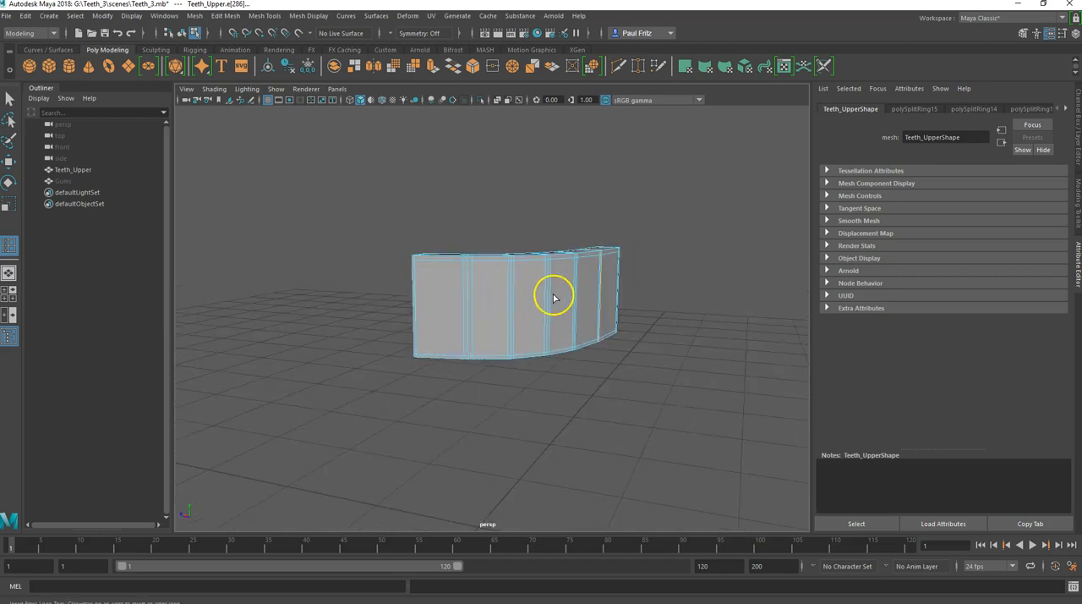
{"action": "left_click_drag", "start_coordinate": [554, 298], "coordinate": [476, 296], "text": "alt"}
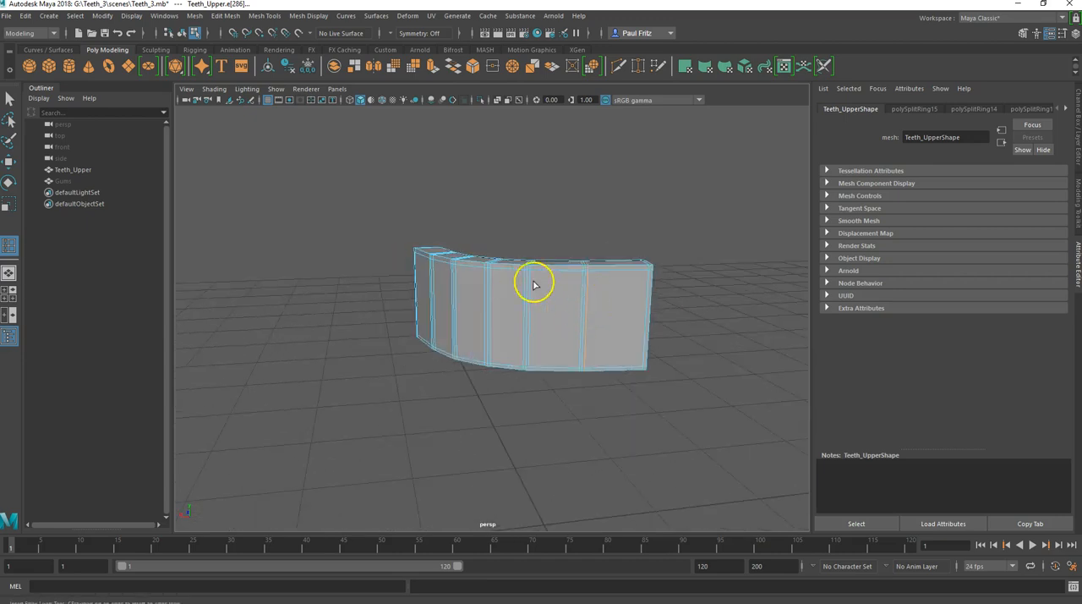
{"action": "left_click_drag", "start_coordinate": [442, 314], "coordinate": [420, 321], "text": "alt"}
Step: In vertex mode, raise the middle bottom vertices of the first tooth division to form a notch through the strip's thickness
{"action": "right_click_drag", "start_coordinate": [457, 385], "coordinate": [398, 289]}
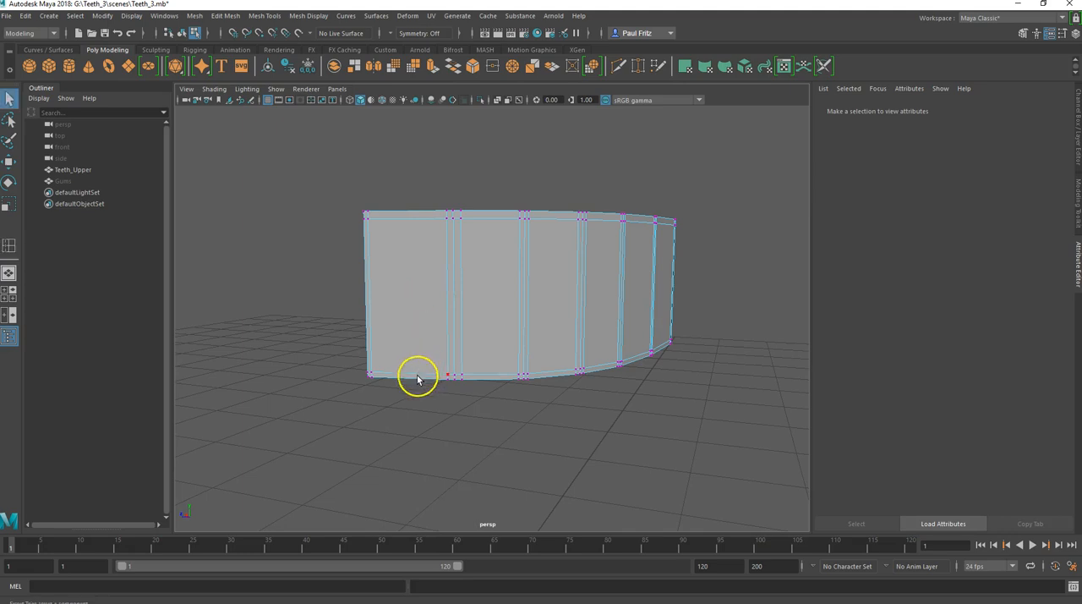
{"action": "key", "text": "w"}
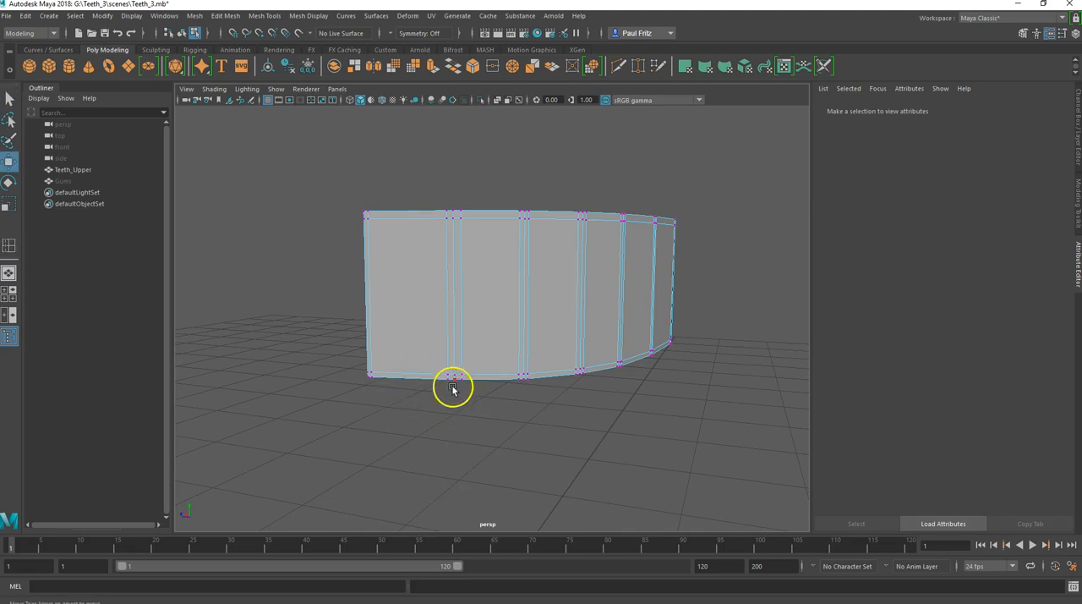
{"action": "mouse_move", "coordinate": [442, 406]}
{"action": "left_mouse_down", "text": "alt"}
{"action": "mouse_move", "coordinate": [418, 405]}
{"action": "mouse_move", "coordinate": [439, 400]}
{"action": "left_mouse_up", "text": "alt"}
{"action": "scroll", "coordinate": [454, 391], "scroll_direction": "up", "scroll_amount": 4}
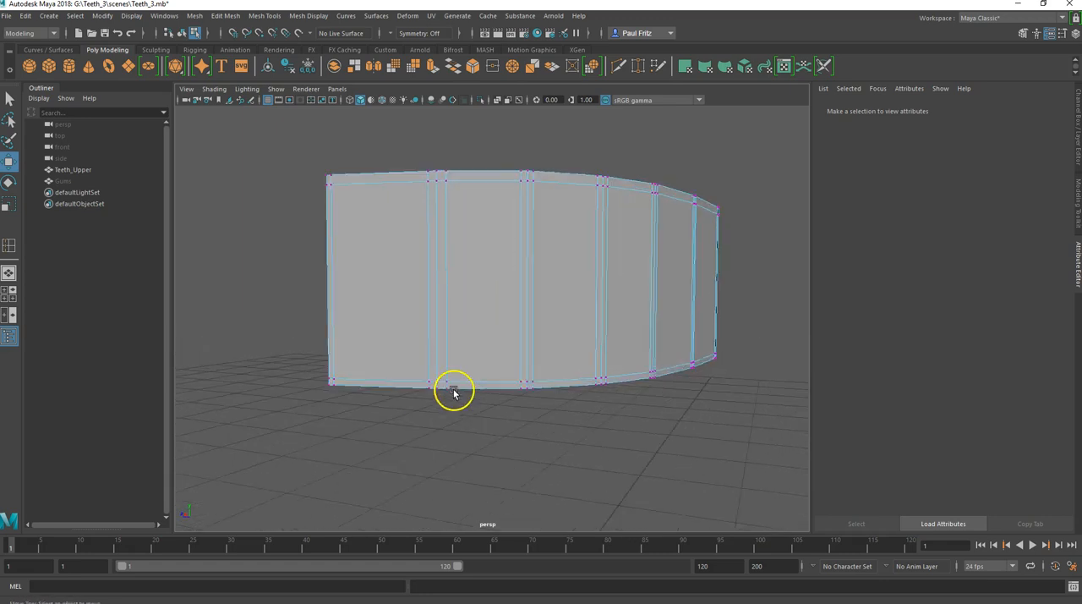
{"action": "middle_click_drag", "start_coordinate": [448, 398], "coordinate": [483, 371], "text": "alt"}
{"action": "left_click_drag", "start_coordinate": [482, 372], "coordinate": [459, 340], "text": "alt"}
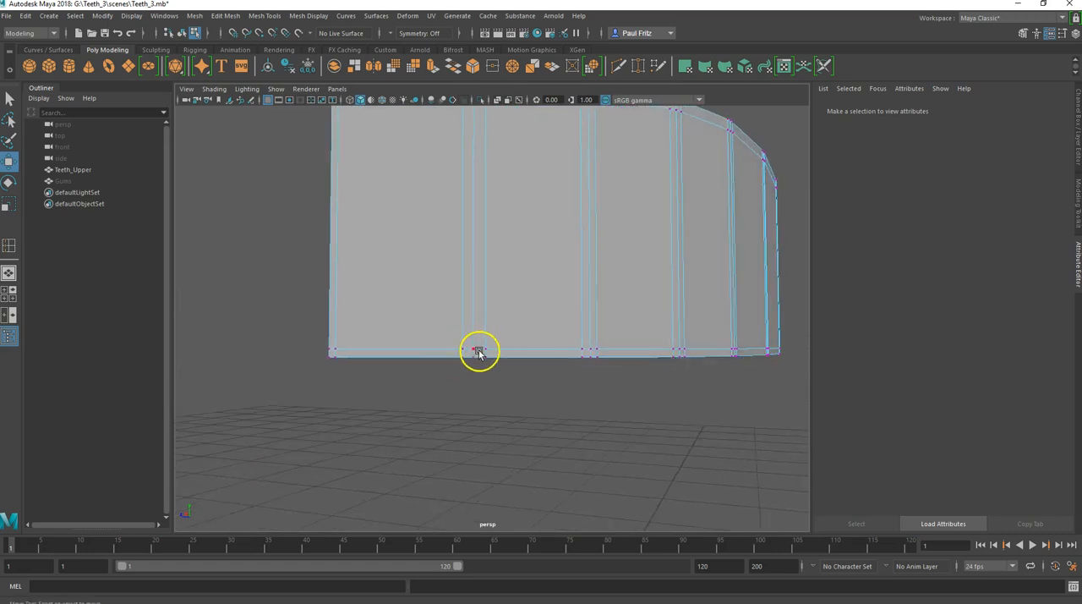
{"action": "left_click_drag", "start_coordinate": [471, 382], "coordinate": [476, 391], "text": "alt"}
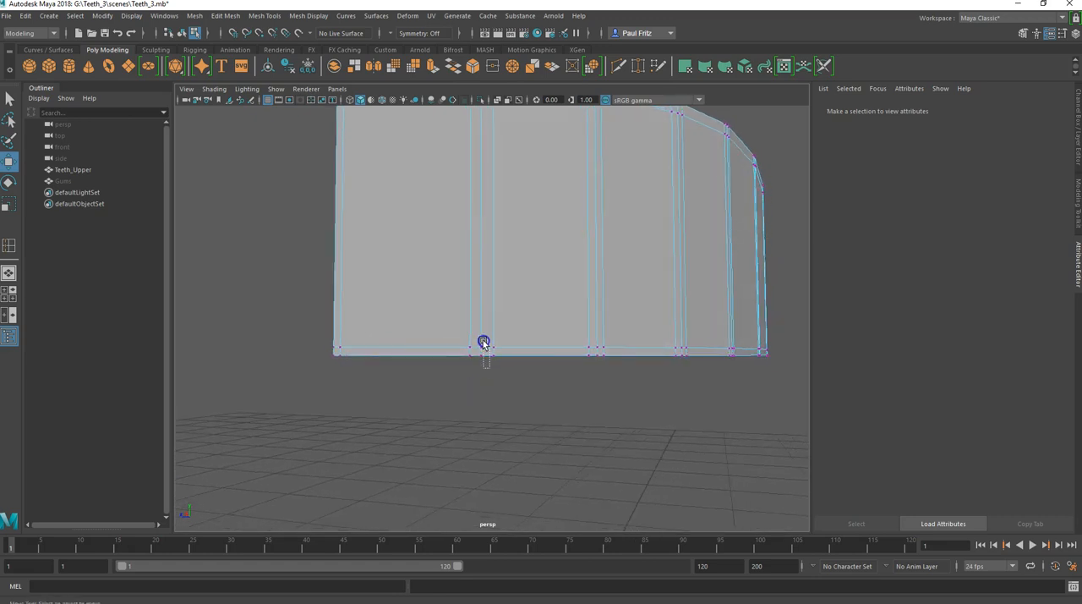
{"action": "left_click_drag", "start_coordinate": [475, 338], "coordinate": [498, 276]}
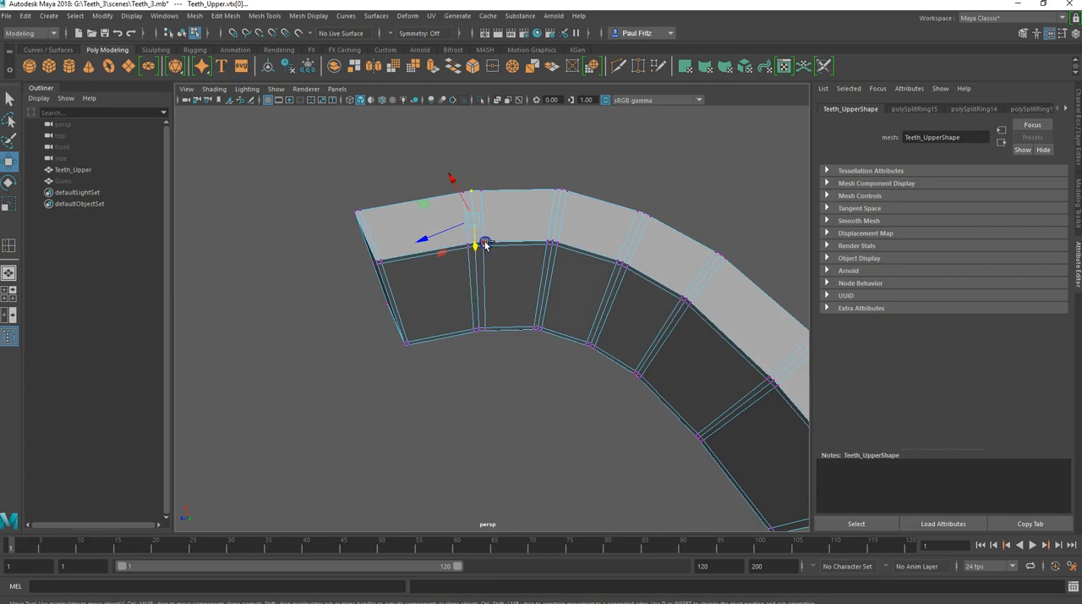
{"action": "left_click_drag", "start_coordinate": [482, 307], "coordinate": [470, 422], "text": "alt"}
{"action": "left_click_drag", "start_coordinate": [482, 328], "coordinate": [483, 312]}
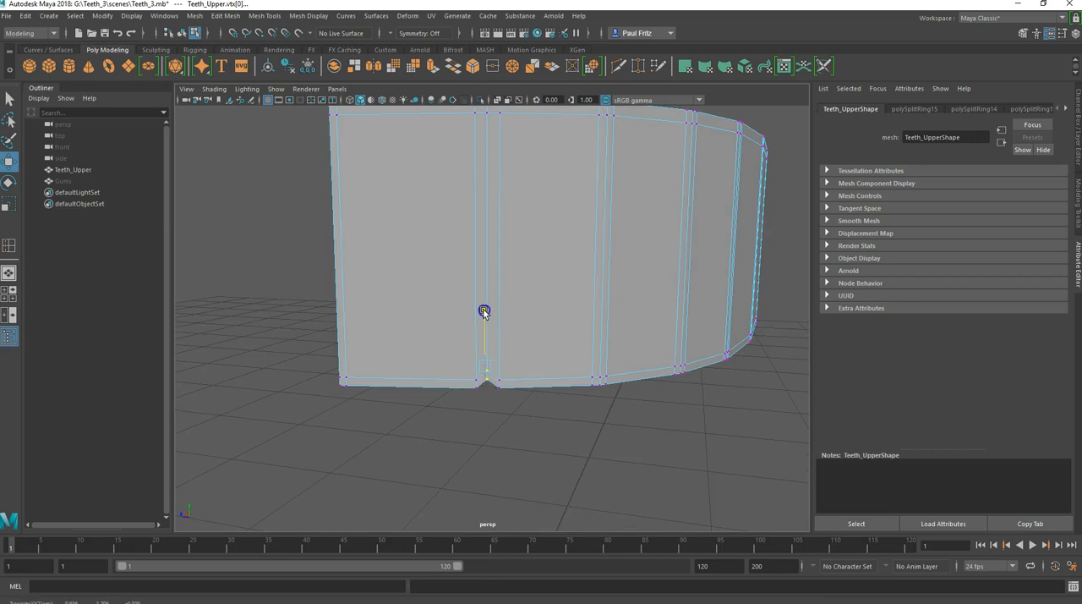
Step: Raise the first notch's vertices slightly more with the smooth mesh preview on, then turn the preview off
{"action": "key", "text": "3"}
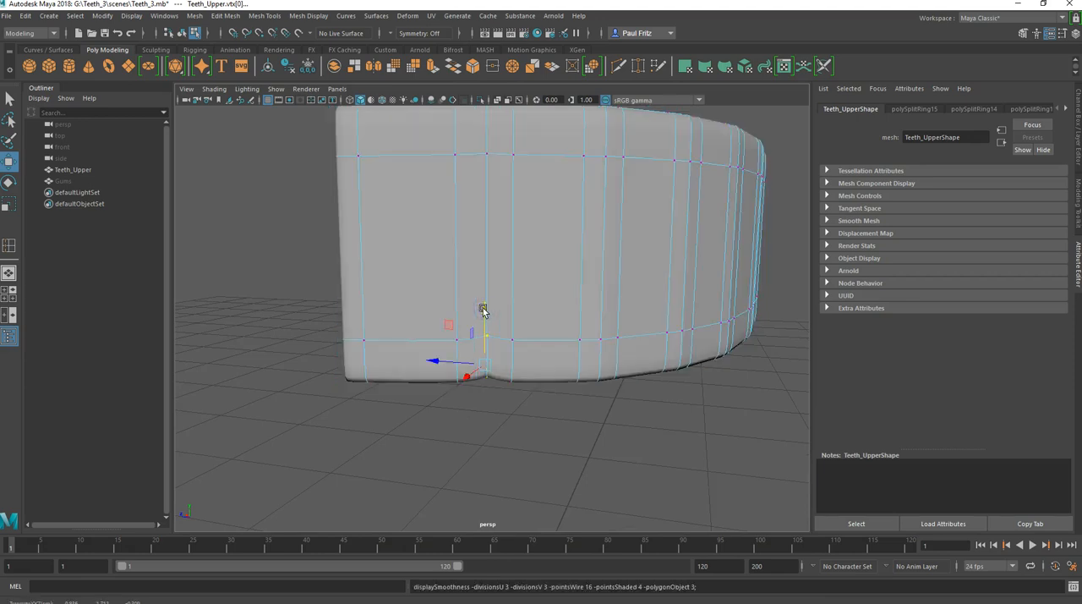
{"action": "left_click_drag", "start_coordinate": [483, 311], "coordinate": [480, 303]}
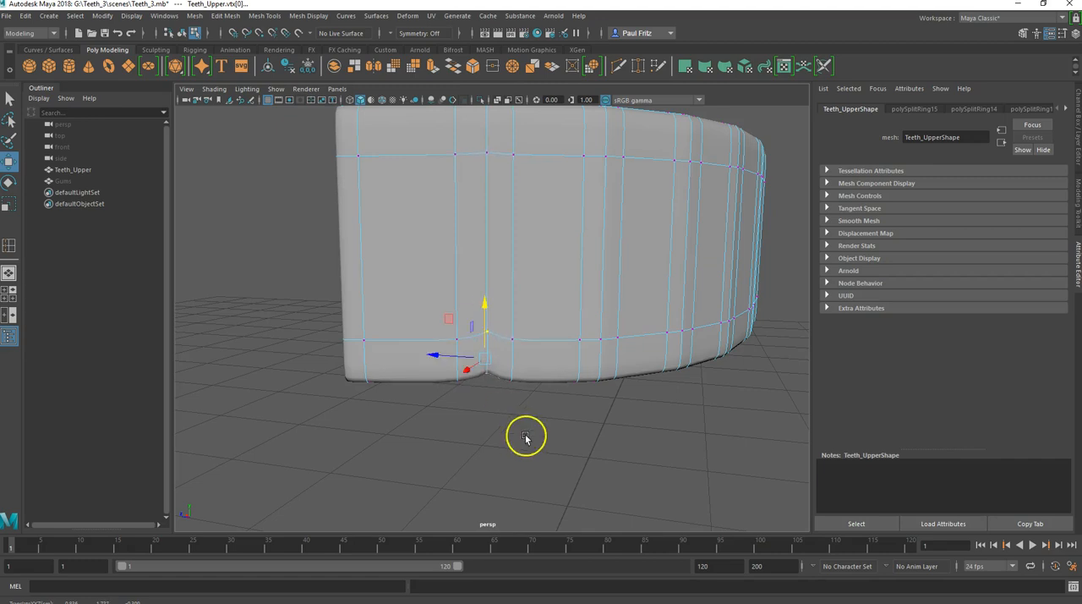
{"action": "left_click_drag", "start_coordinate": [518, 427], "coordinate": [413, 396], "text": "alt"}
{"action": "key", "text": "1"}
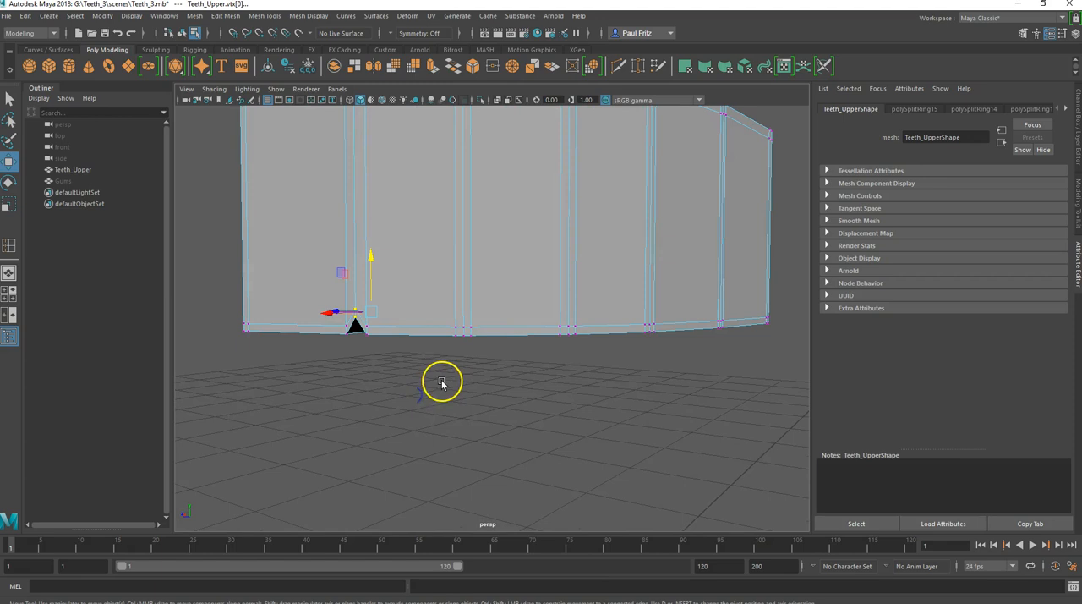
Step: Raise the middle bottom vertices of the second tooth division to form a matching notch
{"action": "left_click_drag", "start_coordinate": [463, 362], "coordinate": [462, 364], "text": "alt"}
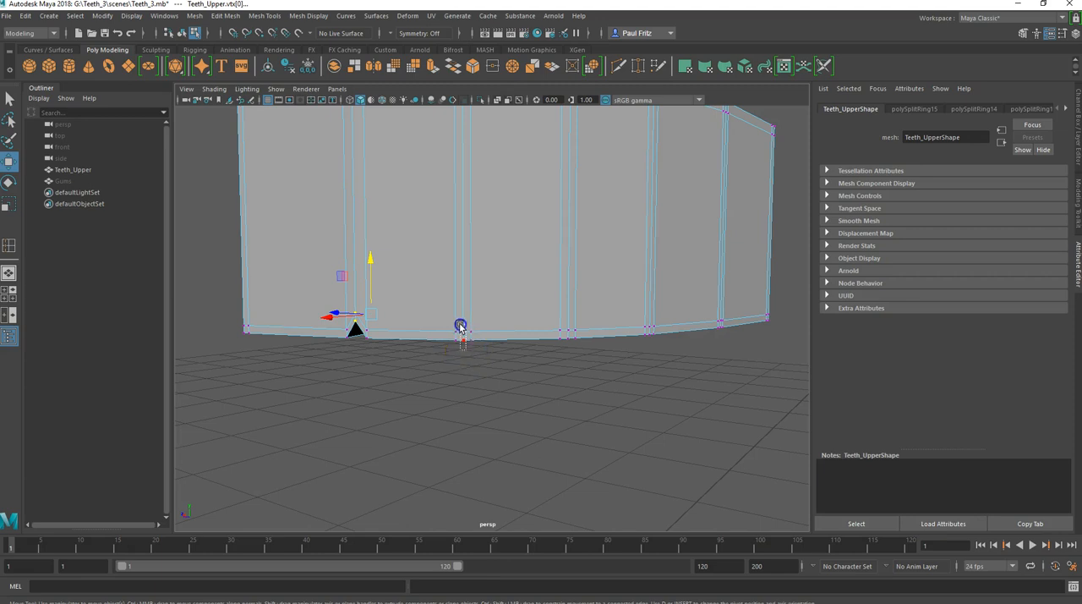
{"action": "left_click_drag", "start_coordinate": [442, 379], "coordinate": [448, 270], "text": "alt"}
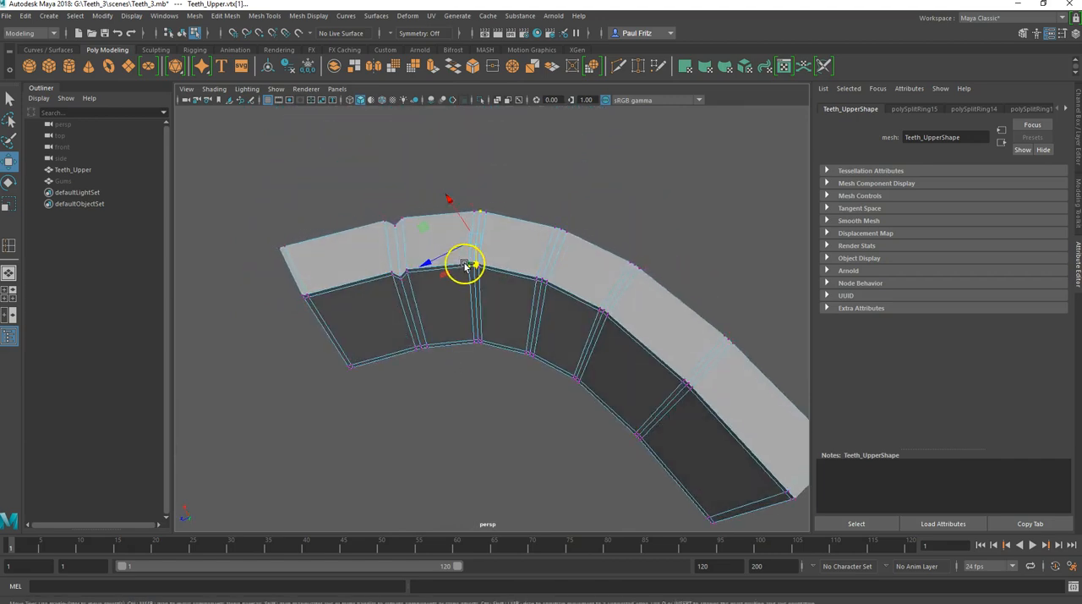
{"action": "left_click_drag", "start_coordinate": [449, 324], "coordinate": [454, 437], "text": "alt"}
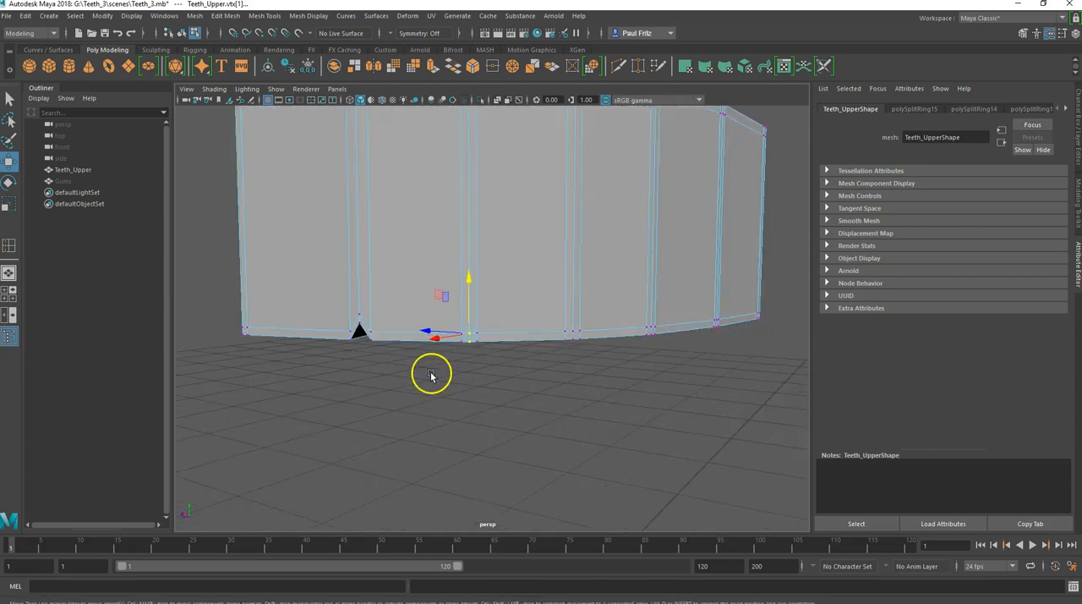
{"action": "left_click_drag", "start_coordinate": [468, 275], "coordinate": [468, 259]}
Step: Raise the middle bottom vertices of the third tooth division into a notch like the previous two
{"action": "left_click_drag", "start_coordinate": [464, 339], "coordinate": [422, 321], "text": "alt"}
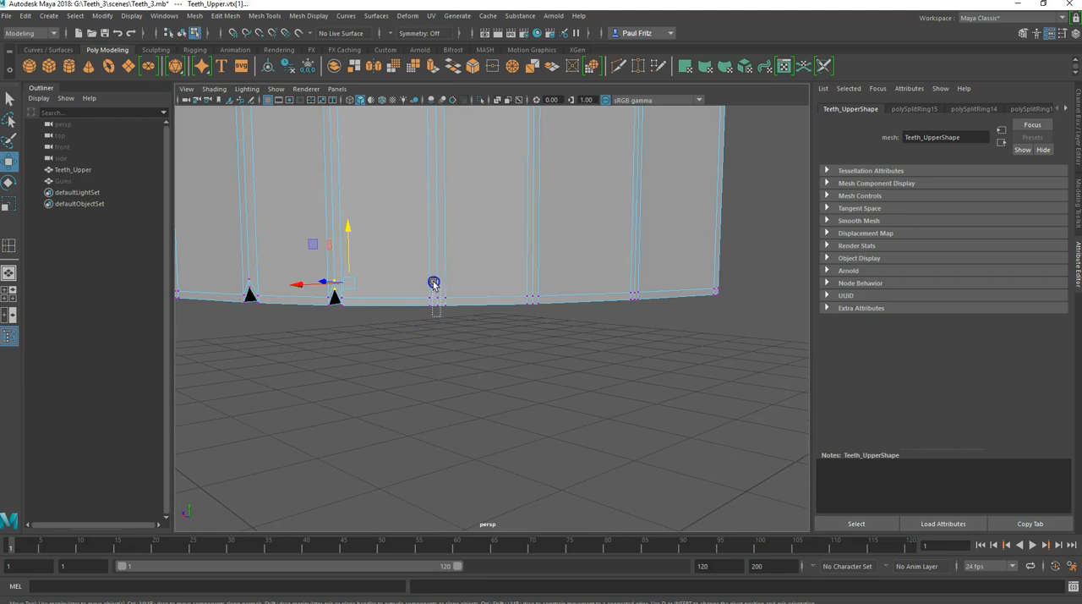
{"action": "left_click_drag", "start_coordinate": [435, 282], "coordinate": [439, 315], "text": "alt"}
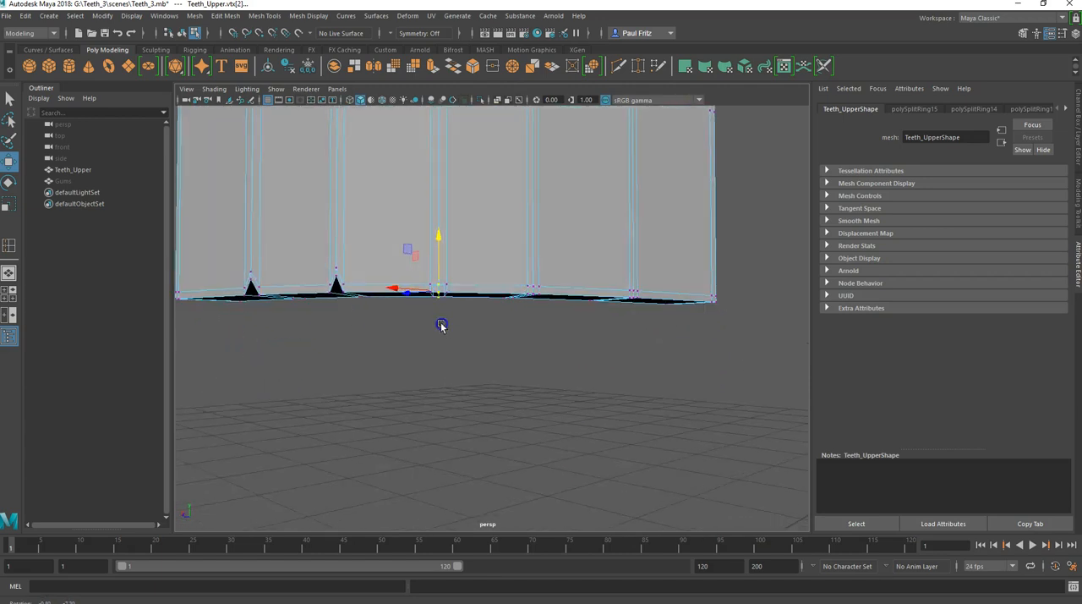
{"action": "left_click_drag", "start_coordinate": [448, 243], "coordinate": [441, 240]}
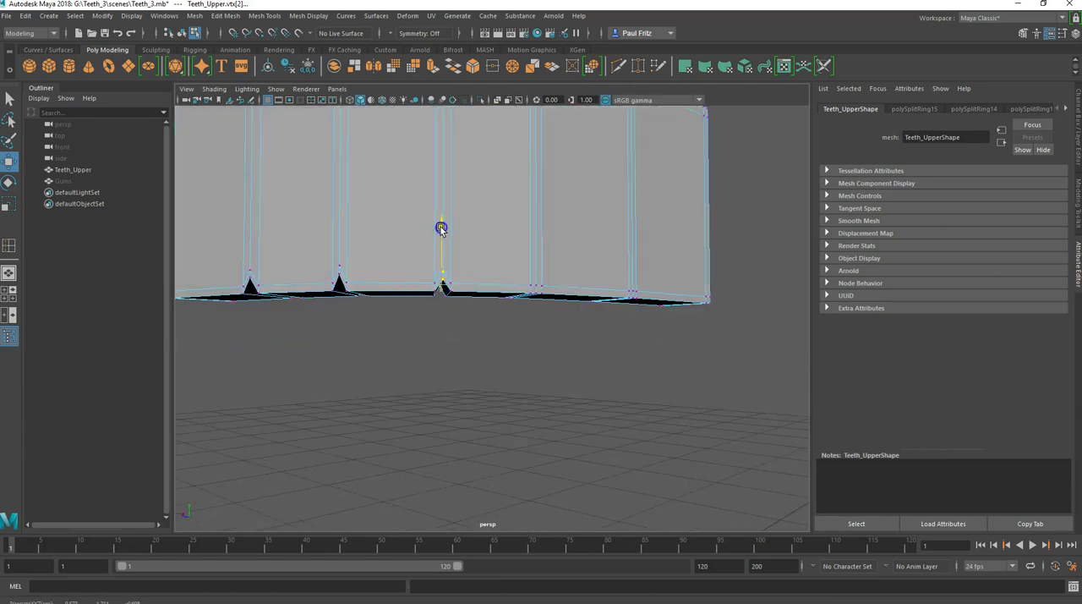
Step: Preview the smoothed mesh, fine-tune the height of the third notch's vertices, and return to the unsmoothed display
{"action": "key", "text": "3"}
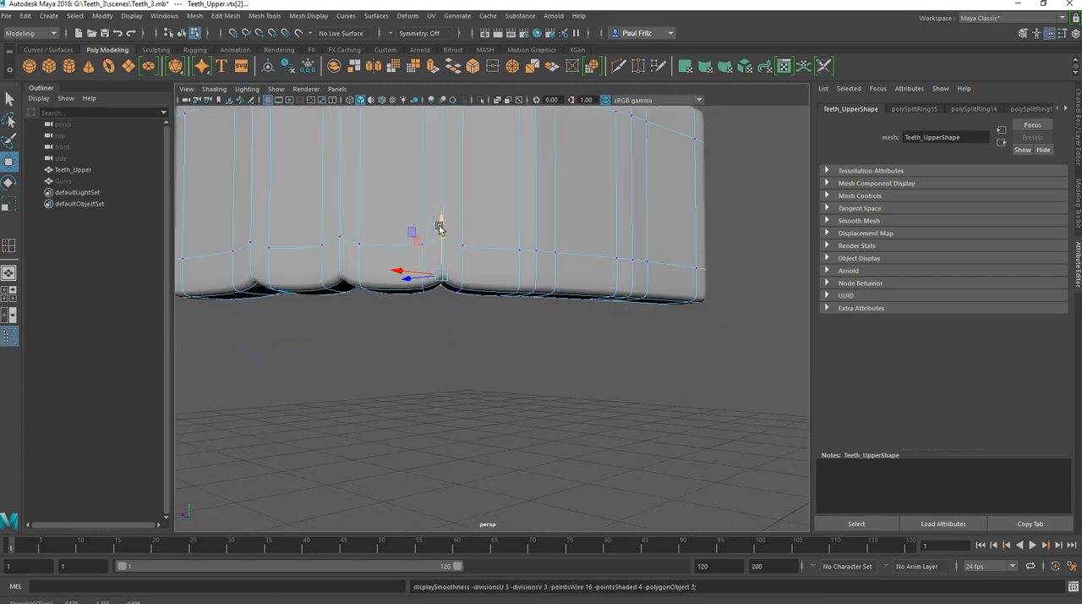
{"action": "left_click_drag", "start_coordinate": [439, 228], "coordinate": [440, 224]}
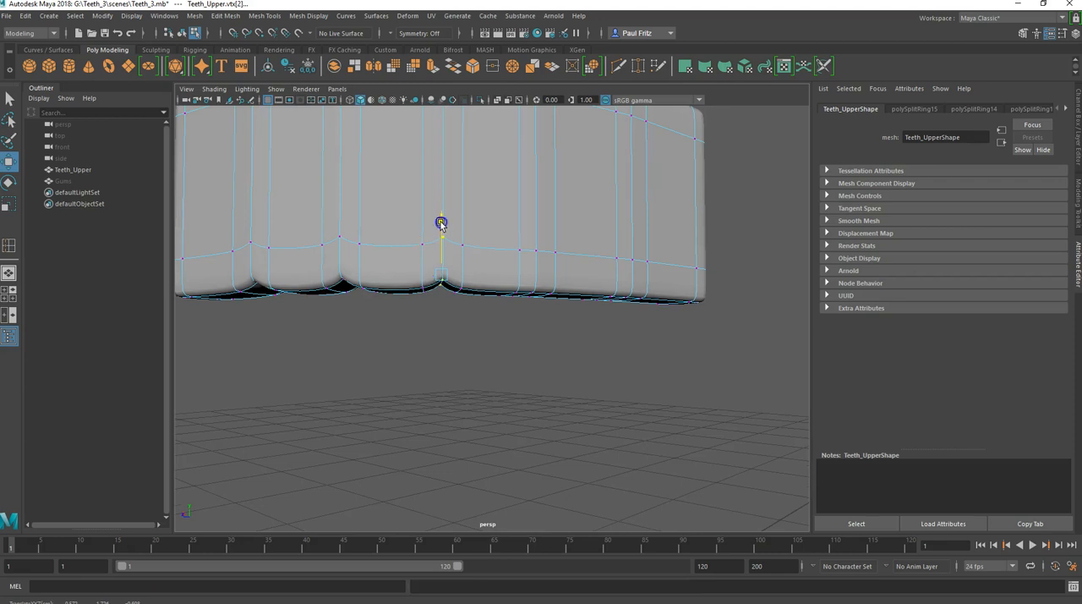
{"action": "left_click_drag", "start_coordinate": [446, 318], "coordinate": [441, 336]}
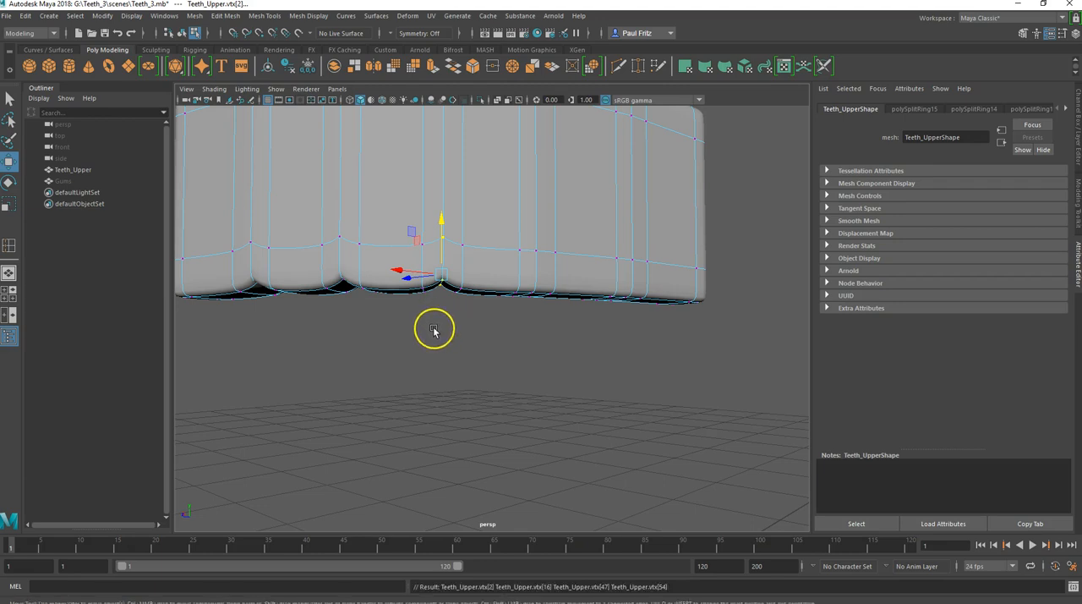
{"action": "key", "text": "1"}
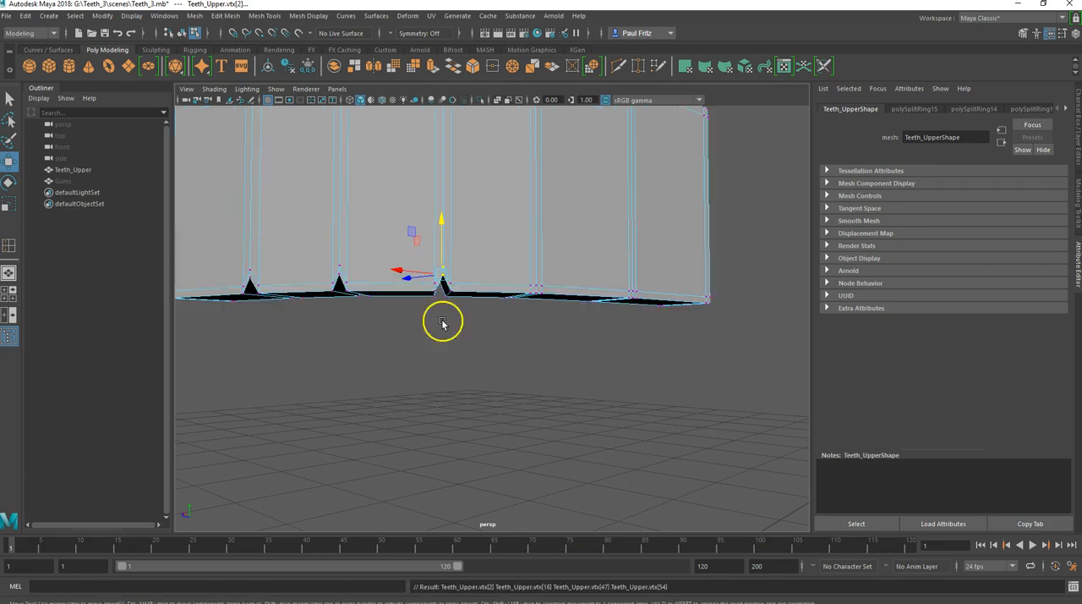
Step: Raise the middle bottom vertices of the fourth tooth division into a notch, check it in the smooth preview, and return to the unsmoothed display
{"action": "left_click_drag", "start_coordinate": [492, 342], "coordinate": [390, 342], "text": "alt"}
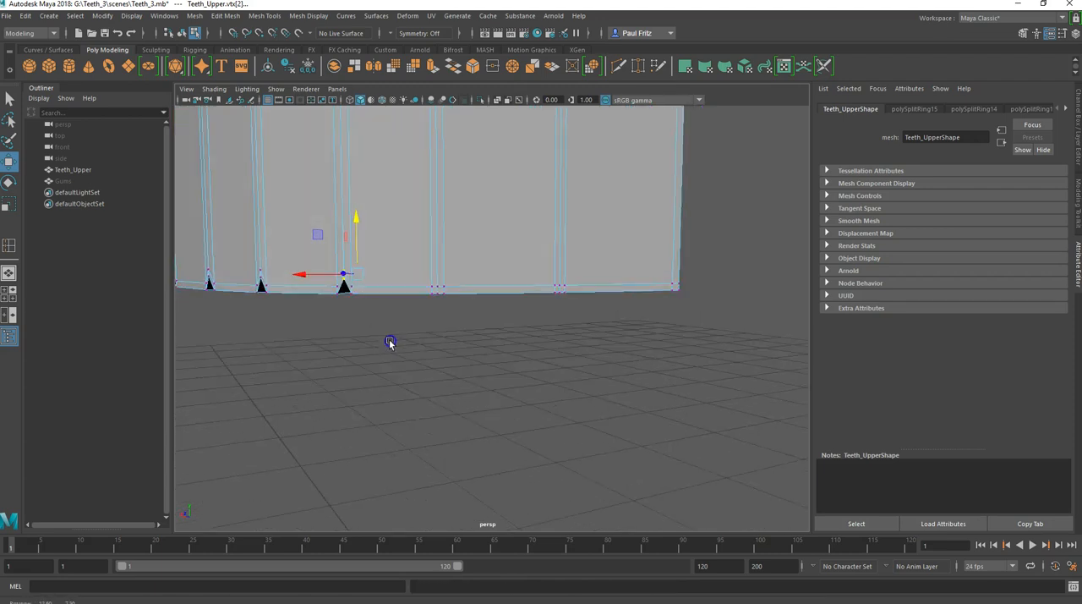
{"action": "left_click", "coordinate": [436, 273]}
{"action": "left_click_drag", "start_coordinate": [438, 279], "coordinate": [452, 331], "text": "alt"}
{"action": "left_click", "coordinate": [436, 241]}
{"action": "left_click_drag", "start_coordinate": [437, 244], "coordinate": [444, 214]}
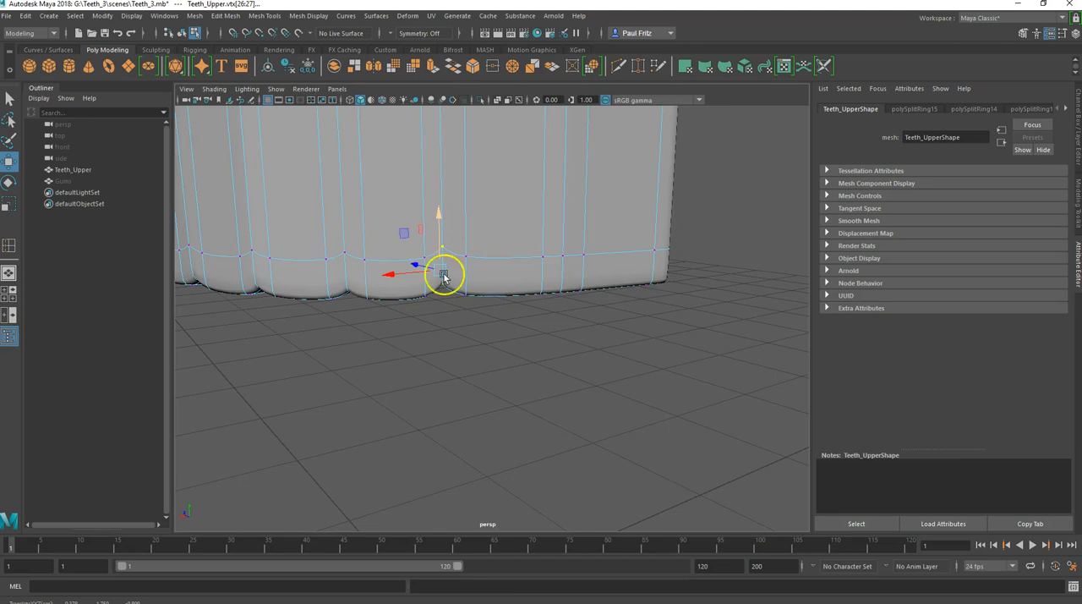
{"action": "middle_click_drag", "start_coordinate": [423, 344], "coordinate": [480, 320], "text": "alt"}
{"action": "left_click_drag", "start_coordinate": [480, 319], "coordinate": [444, 338], "text": "alt"}
{"action": "key", "text": "1"}
Step: Raise the middle bottom vertices of the fifth tooth division into a matching notch using the smooth preview, then turn the preview off
{"action": "left_click", "coordinate": [491, 301]}
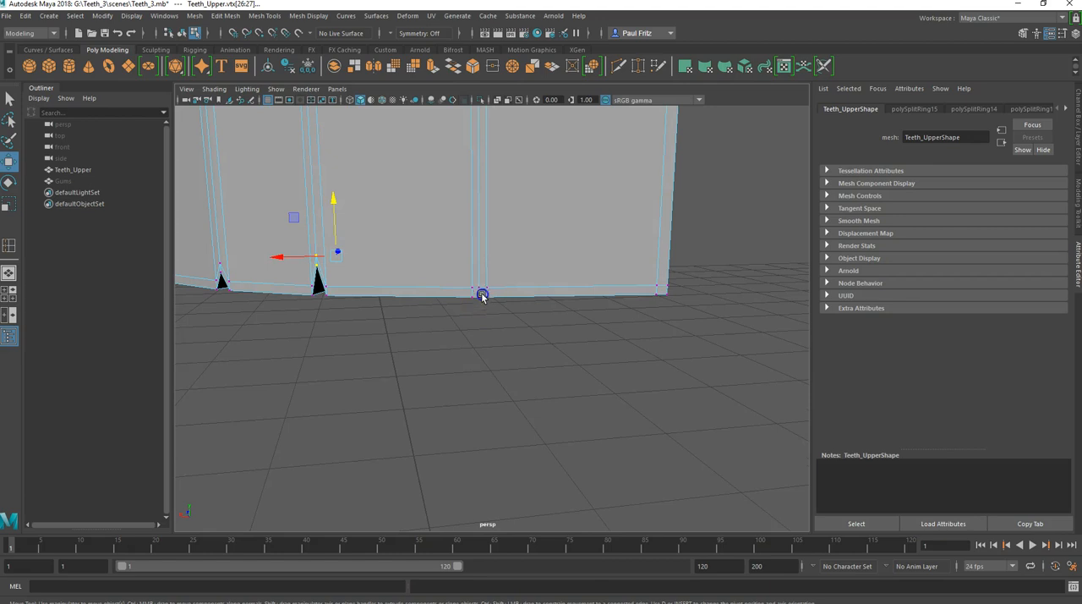
{"action": "left_click_drag", "start_coordinate": [457, 304], "coordinate": [483, 258], "text": "alt"}
{"action": "key", "text": "ctrl+z"}
{"action": "mouse_move", "coordinate": [478, 342]}
{"action": "left_mouse_down", "text": "alt"}
{"action": "mouse_move", "coordinate": [484, 309]}
{"action": "mouse_move", "coordinate": [471, 231]}
{"action": "mouse_move", "coordinate": [447, 360]}
{"action": "mouse_move", "coordinate": [476, 353]}
{"action": "left_mouse_up", "text": "alt"}
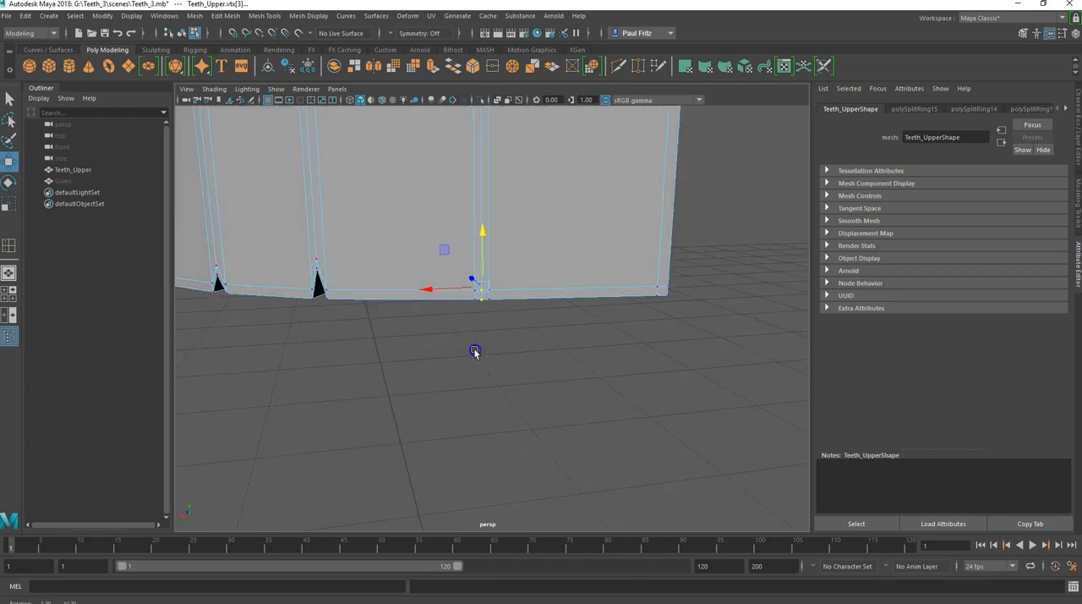
{"action": "left_click", "coordinate": [480, 243]}
{"action": "key", "text": "3"}
{"action": "left_click_drag", "start_coordinate": [481, 243], "coordinate": [483, 198]}
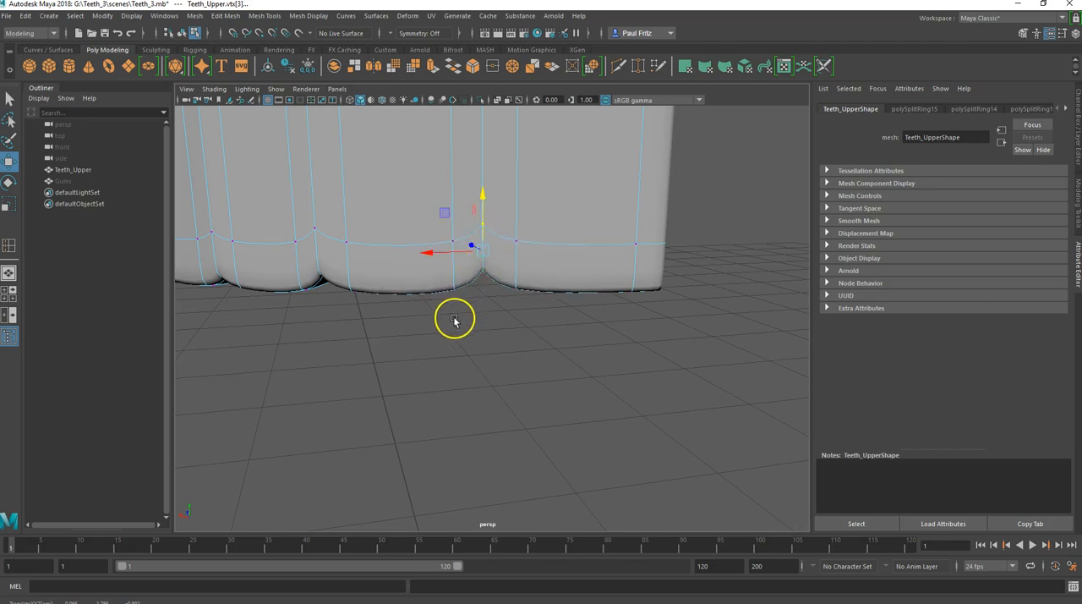
{"action": "key", "text": "1"}
Step: Raise the bottom corner vertices at the end of the teeth beside the fifth notch, with the smooth preview on
{"action": "left_click_drag", "start_coordinate": [555, 395], "coordinate": [411, 351], "text": "alt"}
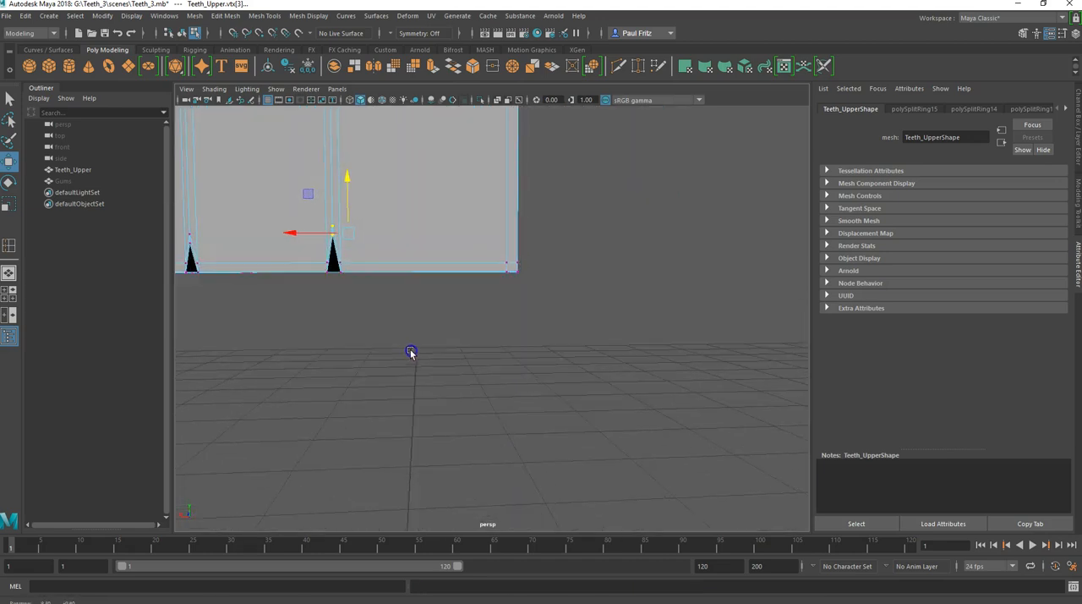
{"action": "left_click_drag", "start_coordinate": [512, 250], "coordinate": [512, 263]}
{"action": "key", "text": "3"}
{"action": "left_click_drag", "start_coordinate": [516, 220], "coordinate": [514, 193]}
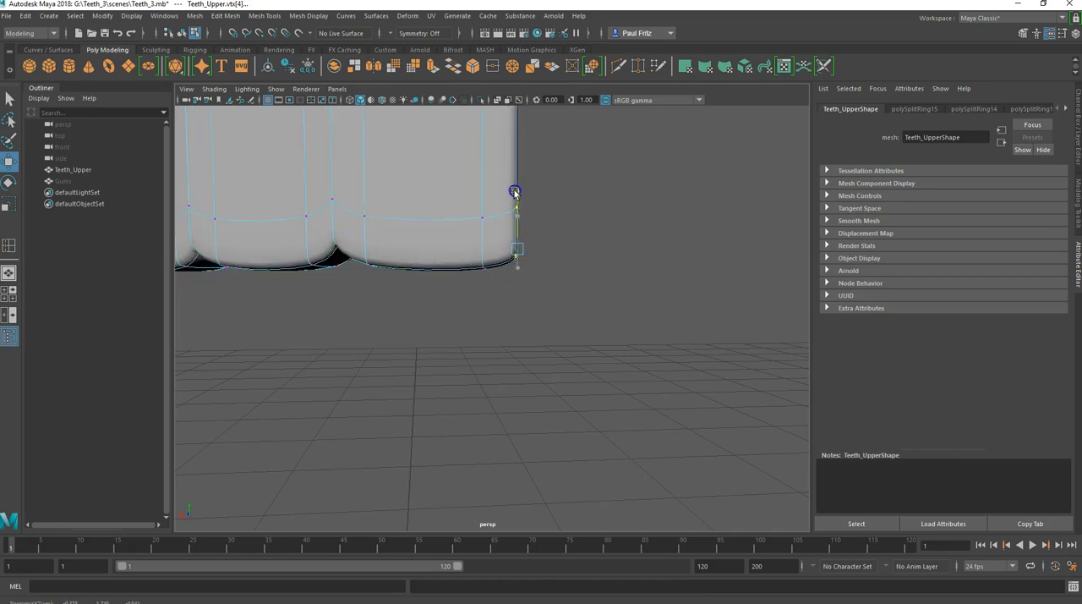
Step: Raise the bottom corner vertices at the opposite end of the teeth in the unsmoothed display, and turn the smooth preview back on
{"action": "left_click_drag", "start_coordinate": [367, 327], "coordinate": [550, 352], "text": "alt"}
{"action": "key", "text": "1"}
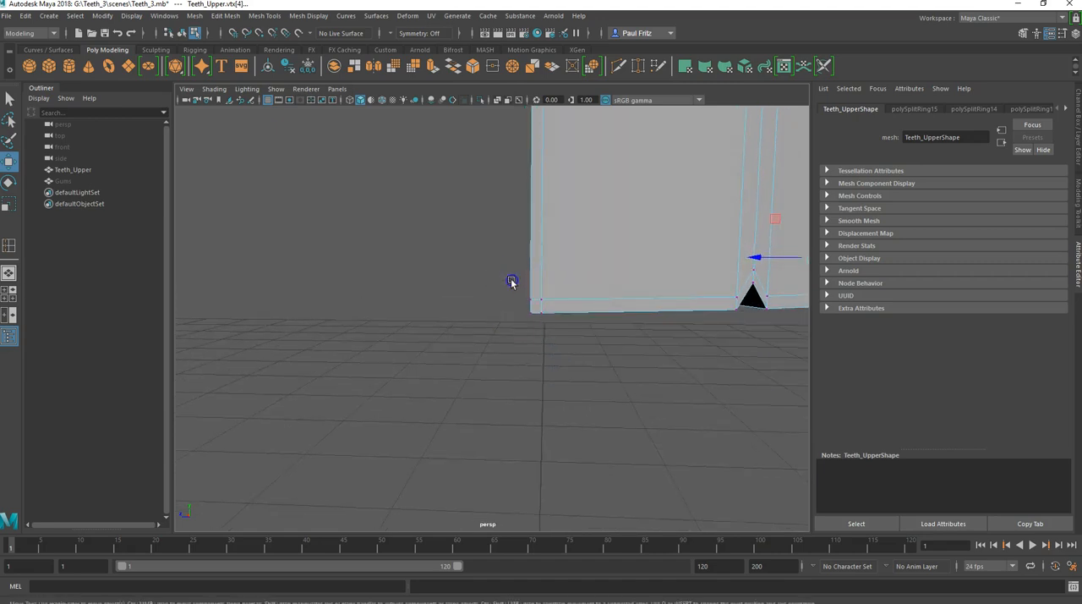
{"action": "left_click_drag", "start_coordinate": [535, 327], "coordinate": [530, 359]}
{"action": "left_click_drag", "start_coordinate": [521, 273], "coordinate": [523, 240]}
{"action": "key", "text": "3"}
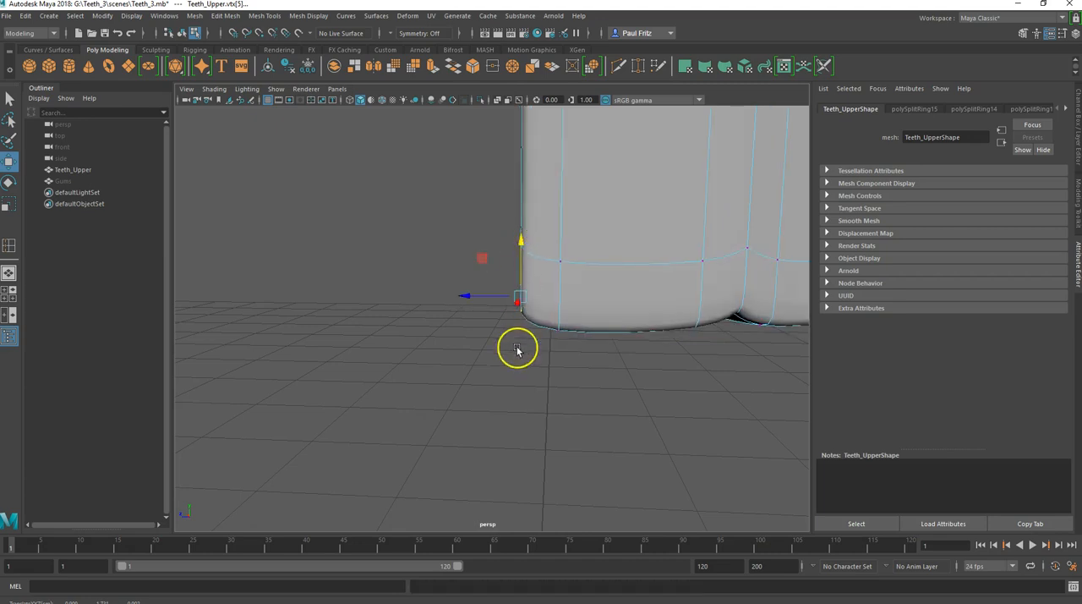
{"action": "scroll", "coordinate": [517, 351], "scroll_direction": "down", "scroll_amount": 3}
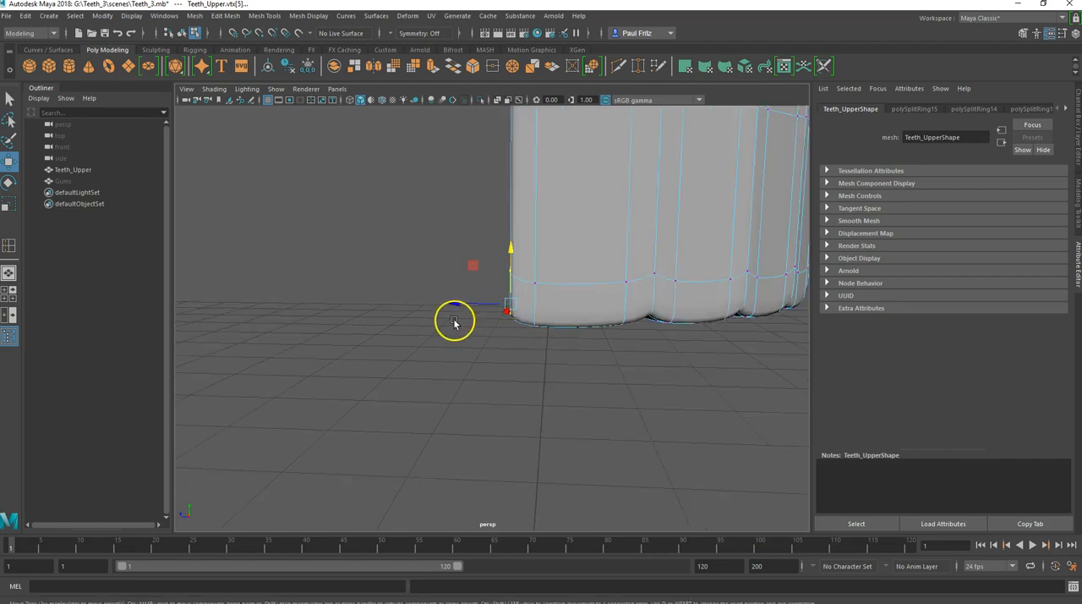
{"action": "left_click_drag", "start_coordinate": [461, 314], "coordinate": [490, 310], "text": "alt"}
{"action": "left_click_drag", "start_coordinate": [599, 257], "coordinate": [541, 261], "text": "alt"}
{"action": "scroll", "coordinate": [541, 261], "scroll_direction": "down", "scroll_amount": 3}
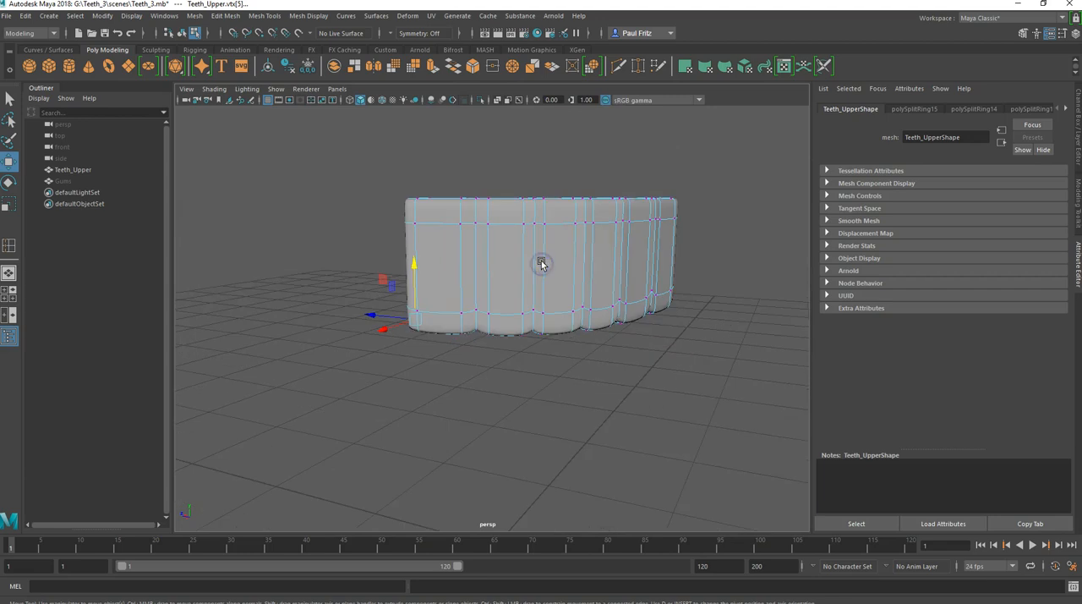
Step: Switch to edge selection and select the middle vertical edge loop of the first tooth division
{"action": "right_click", "coordinate": [463, 294]}
{"action": "left_click", "coordinate": [466, 255]}
{"action": "left_click", "coordinate": [479, 279]}
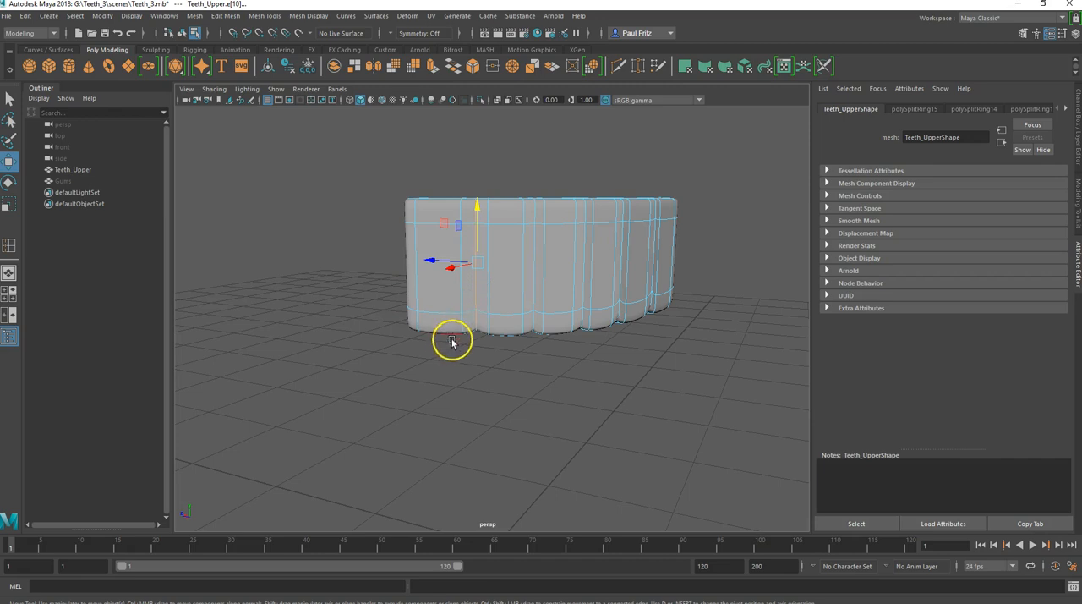
{"action": "left_click_drag", "start_coordinate": [451, 342], "coordinate": [534, 278], "text": "alt"}
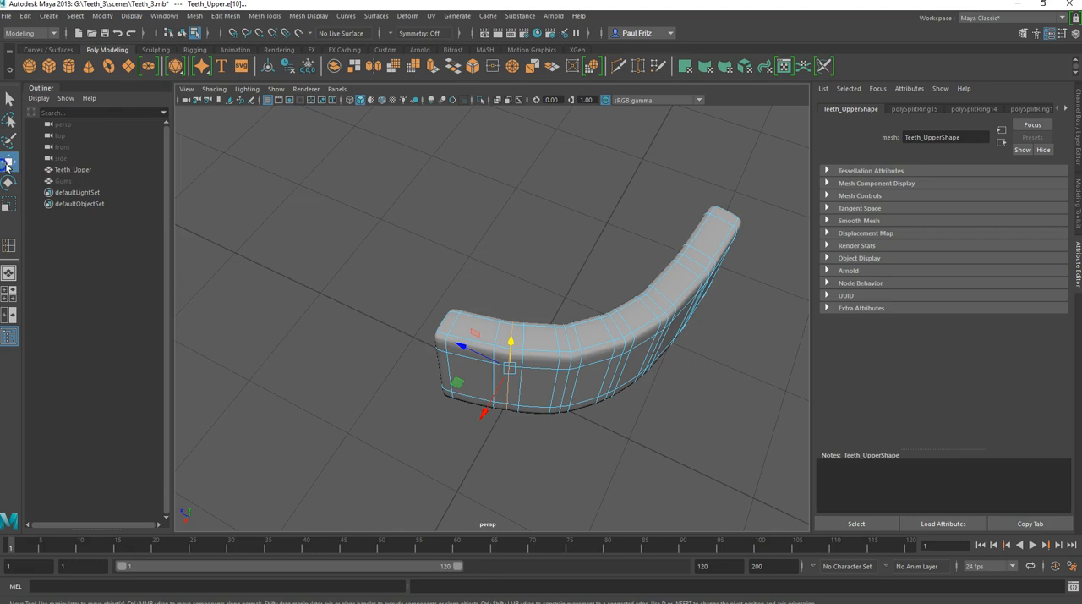
Step: Set the axis orientation of both the Move tool and the Scale tool to Normal
{"action": "double_click", "coordinate": [8, 166]}
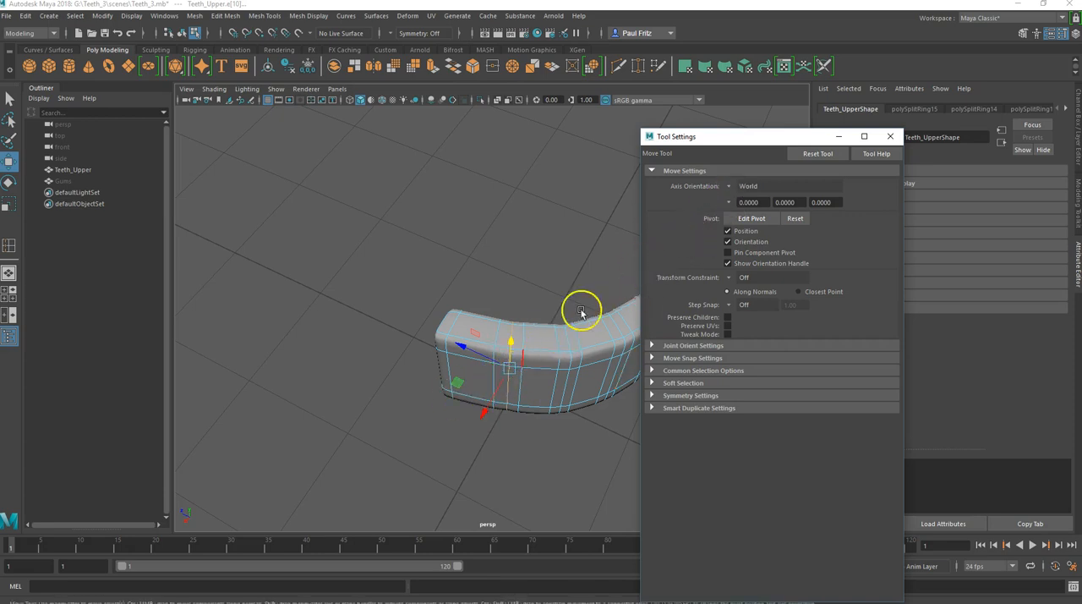
{"action": "left_click", "coordinate": [727, 185]}
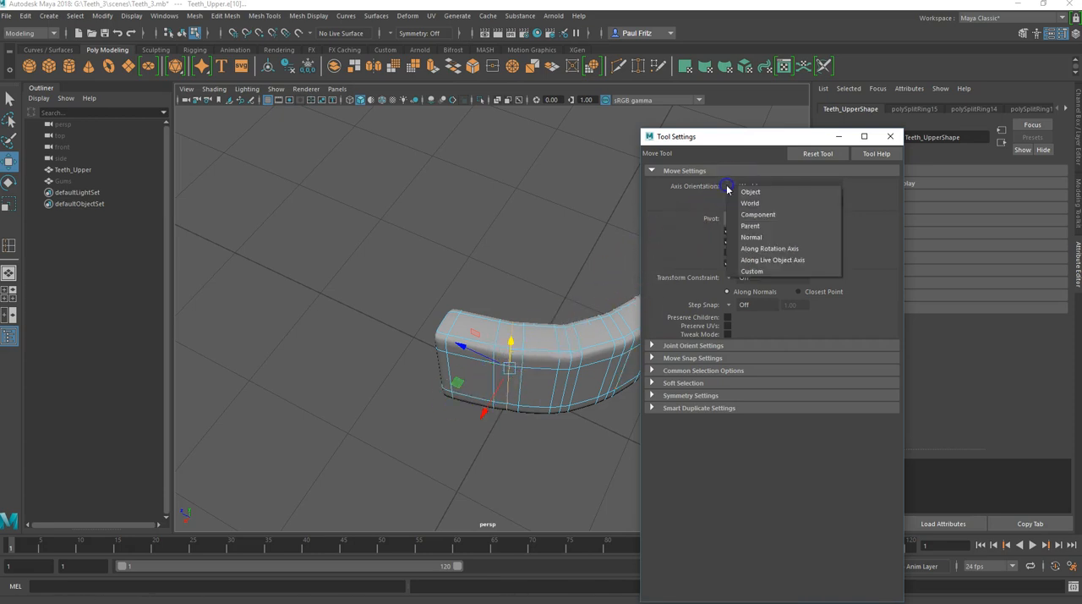
{"action": "left_click", "coordinate": [749, 237]}
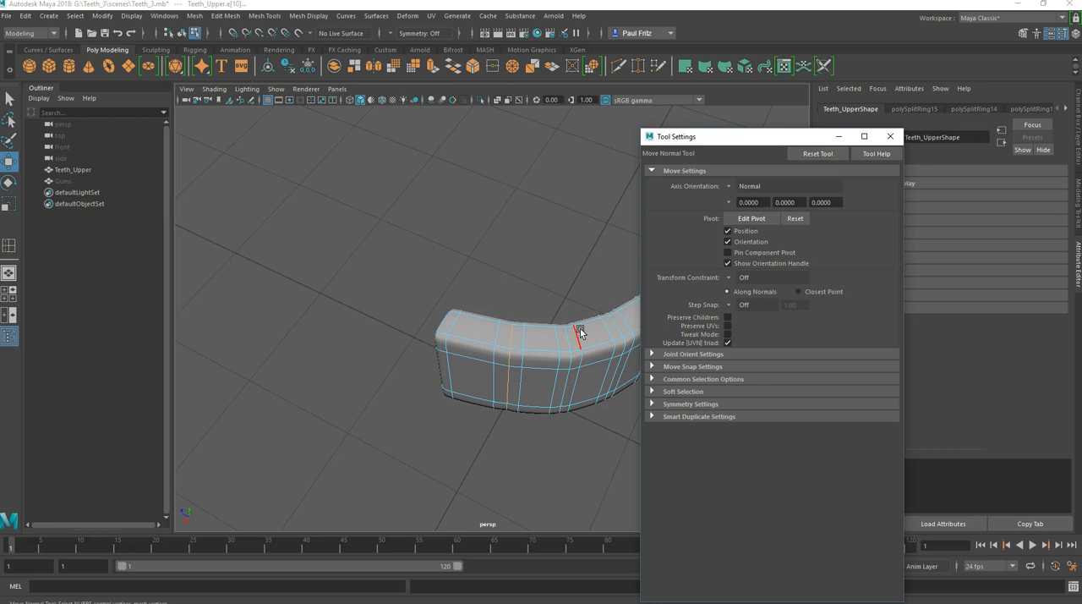
{"action": "key", "text": "r"}
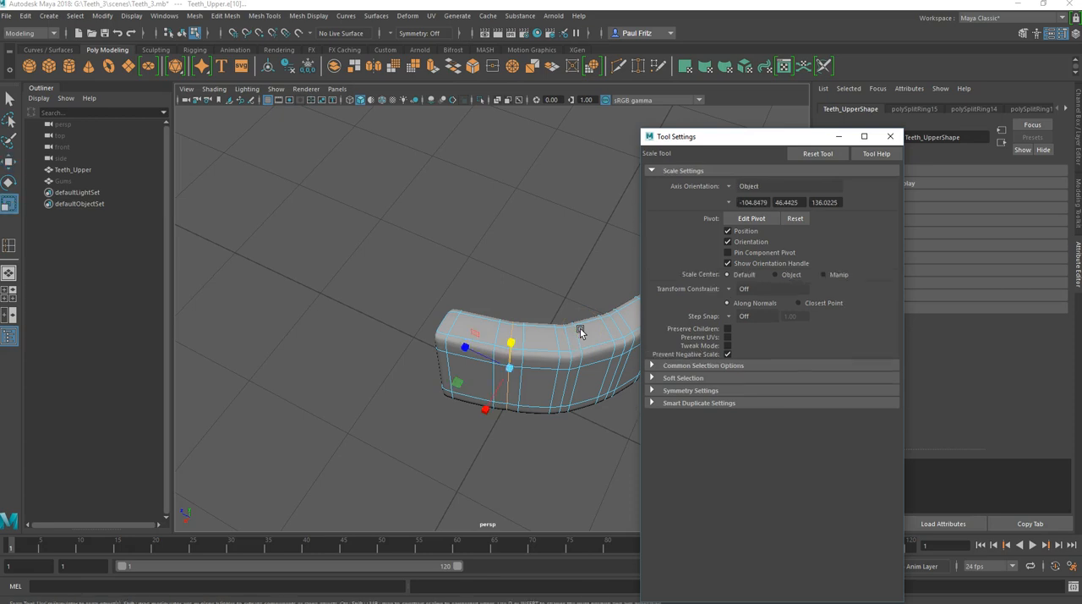
{"action": "left_click", "coordinate": [728, 188]}
{"action": "left_click", "coordinate": [734, 234]}
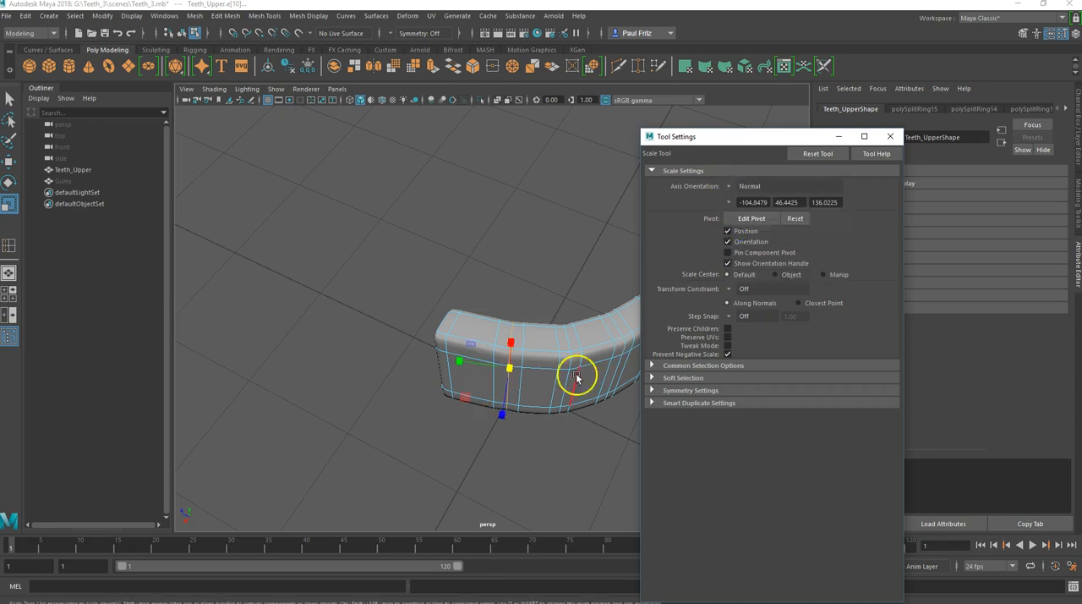
Step: Scale the first division's edge loop inward across the arch's thickness to pinch the teeth apart, and check it smoothed and unsmoothed
{"action": "left_click_drag", "start_coordinate": [522, 434], "coordinate": [522, 442], "text": "alt"}
{"action": "middle_click_drag", "start_coordinate": [521, 443], "coordinate": [558, 319], "text": "alt"}
{"action": "left_click_drag", "start_coordinate": [559, 319], "coordinate": [485, 327], "text": "alt"}
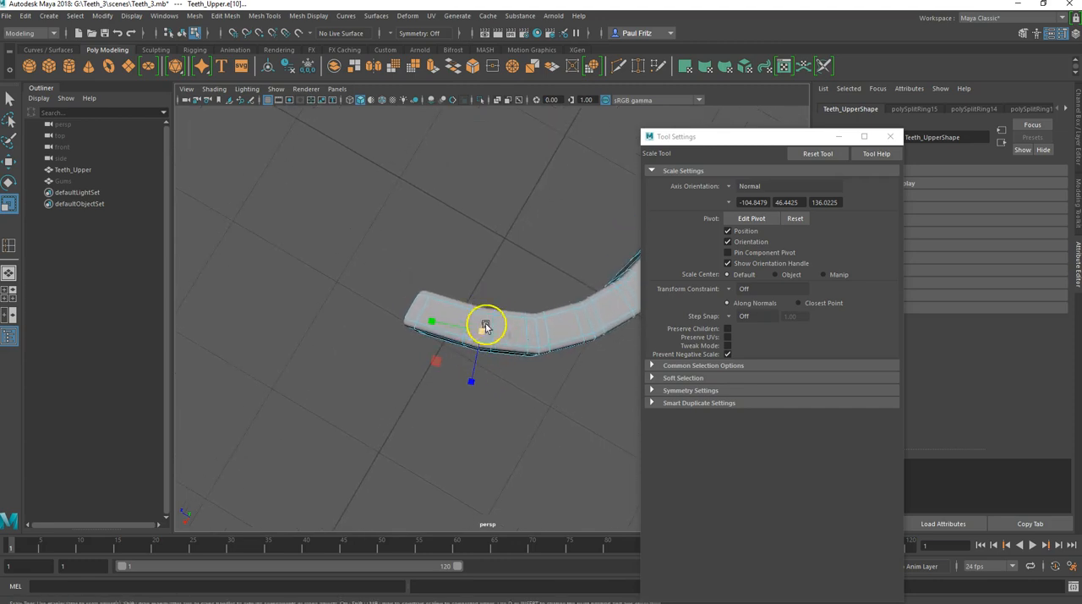
{"action": "mouse_move", "coordinate": [471, 384]}
{"action": "left_mouse_down"}
{"action": "mouse_move", "coordinate": [474, 356]}
{"action": "mouse_move", "coordinate": [475, 383]}
{"action": "left_mouse_up"}
{"action": "key", "text": "1"}
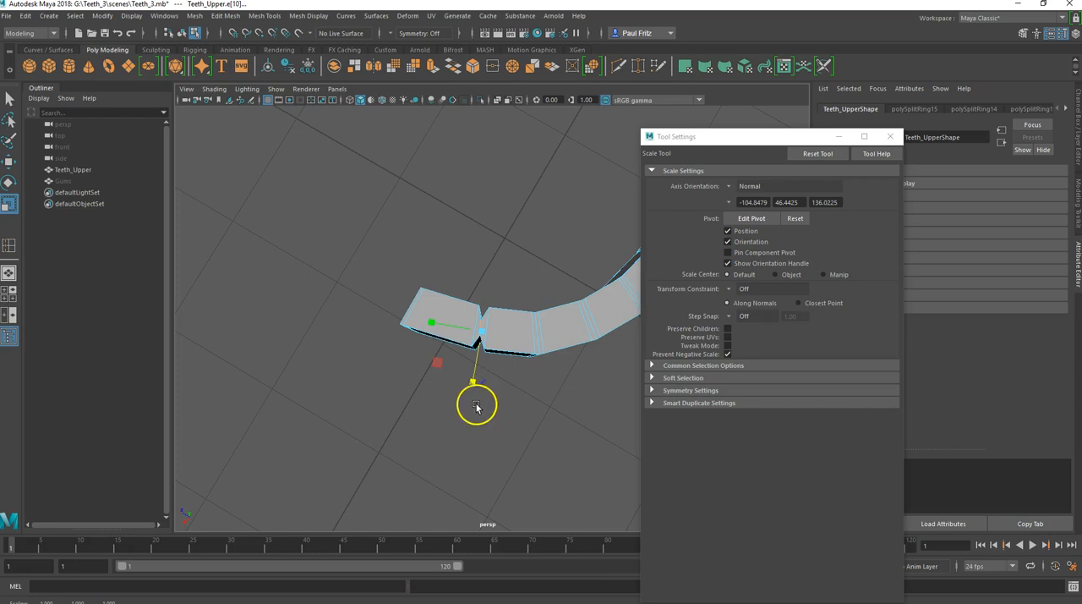
{"action": "key", "text": "3"}
{"action": "left_click_drag", "start_coordinate": [508, 454], "coordinate": [447, 382], "text": "alt"}
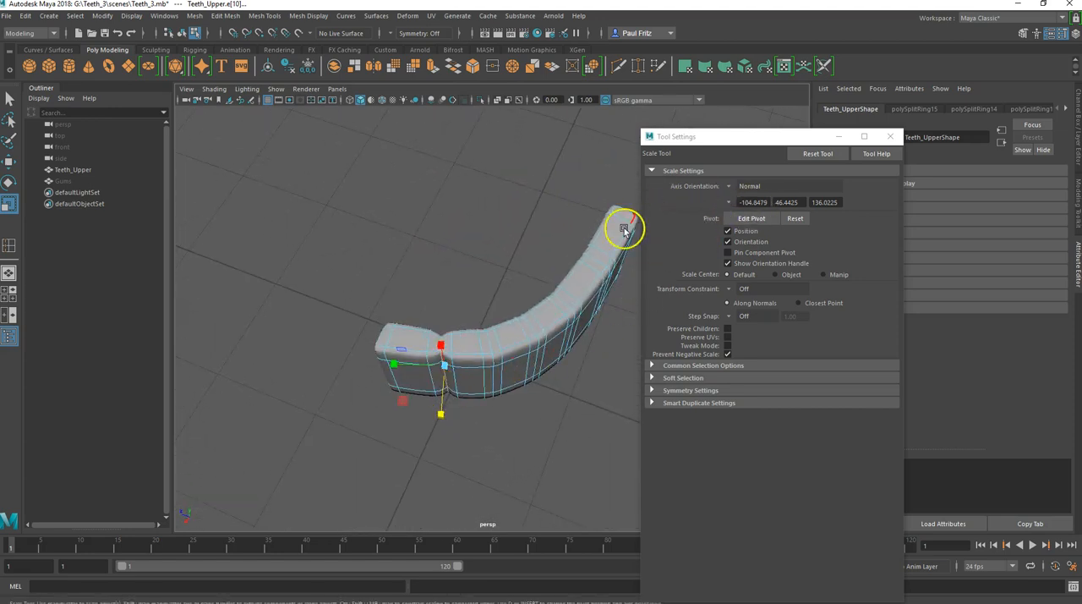
{"action": "left_click_drag", "start_coordinate": [482, 425], "coordinate": [491, 342], "text": "alt"}
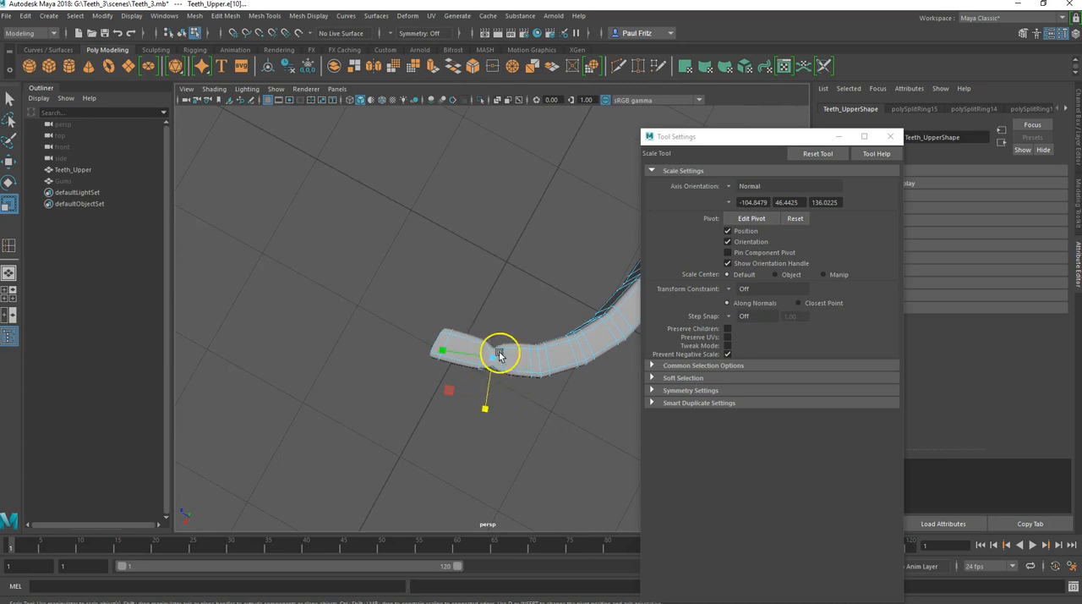
{"action": "left_click_drag", "start_coordinate": [525, 390], "coordinate": [484, 340], "text": "alt"}
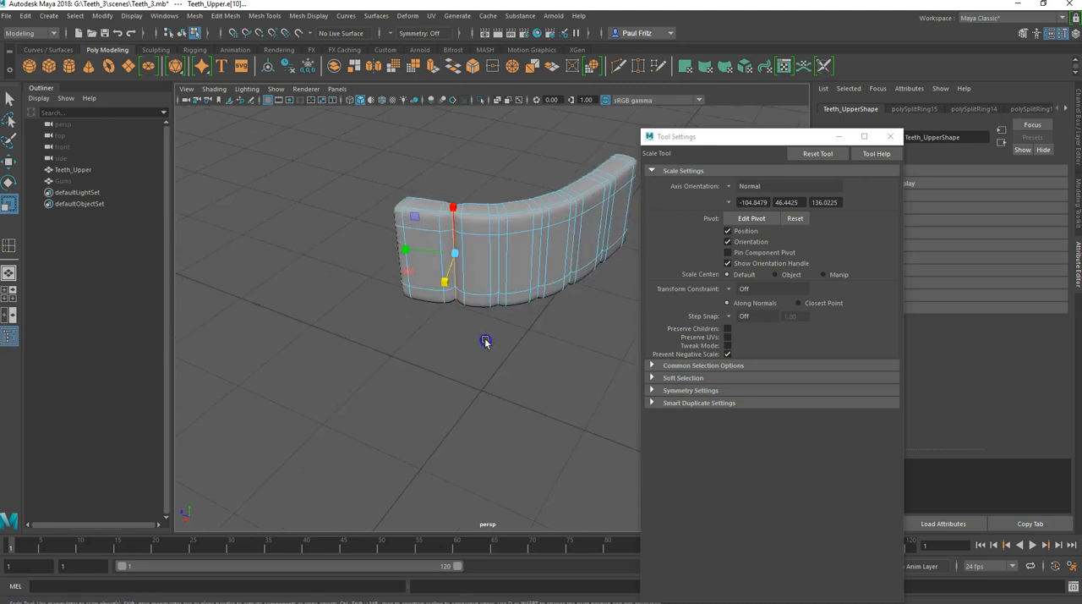
Step: Try scaling the fourth division's edge loop inward across the arch's thickness, and undo the scale
{"action": "left_click_drag", "start_coordinate": [472, 291], "coordinate": [486, 334], "text": "alt"}
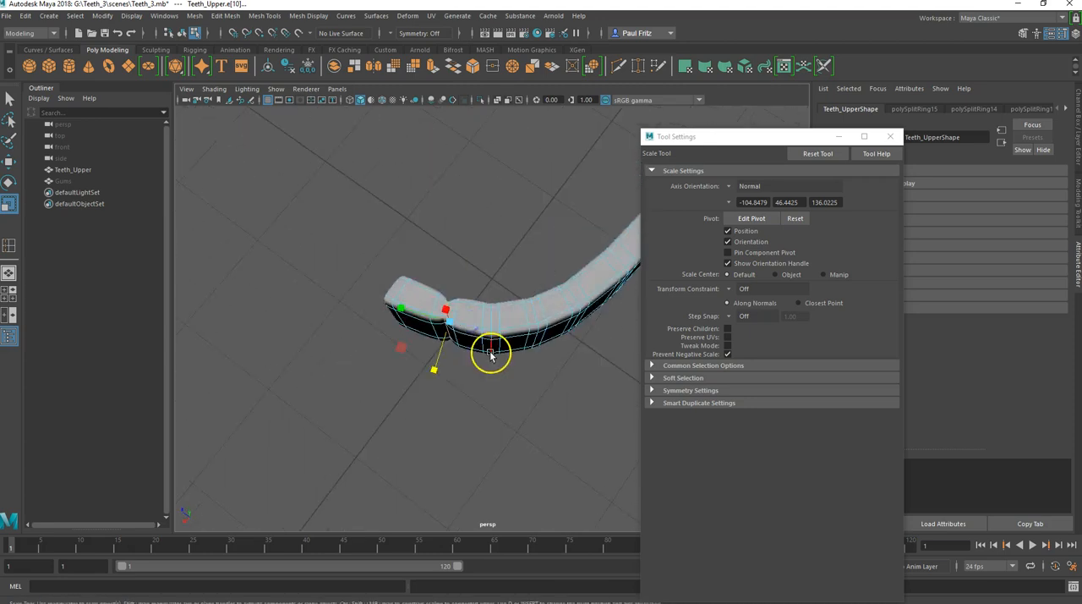
{"action": "left_click", "coordinate": [491, 385]}
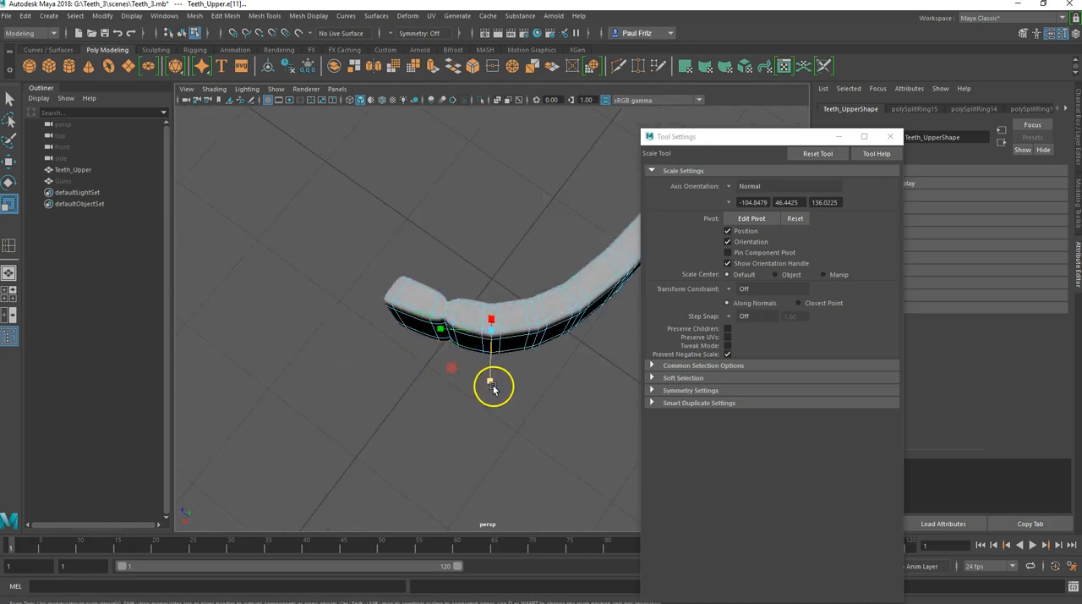
{"action": "middle_click_drag", "start_coordinate": [532, 358], "coordinate": [424, 386], "text": "alt"}
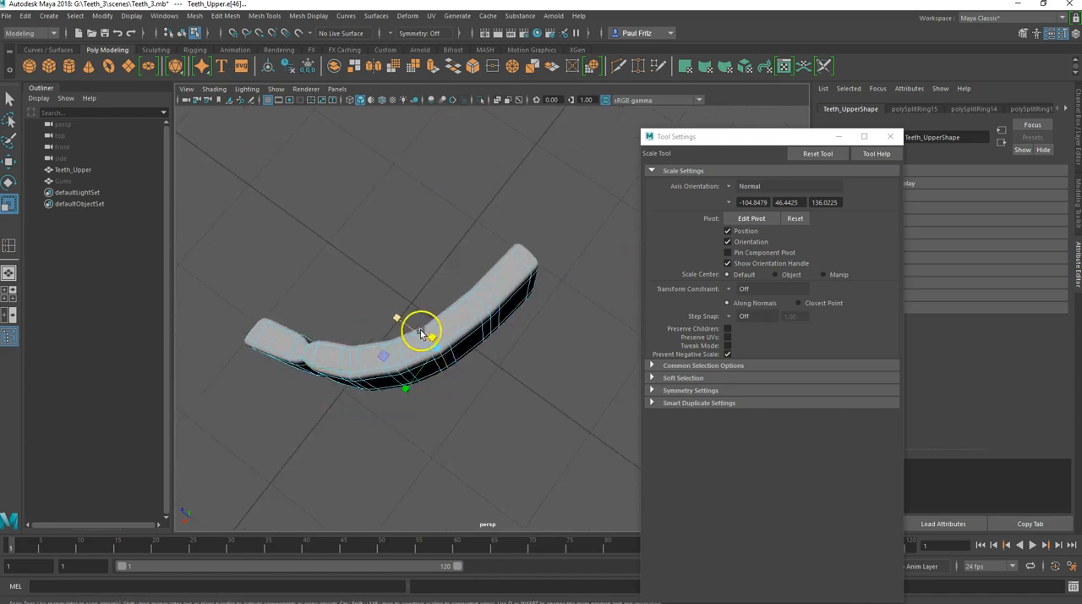
{"action": "left_click", "coordinate": [397, 316]}
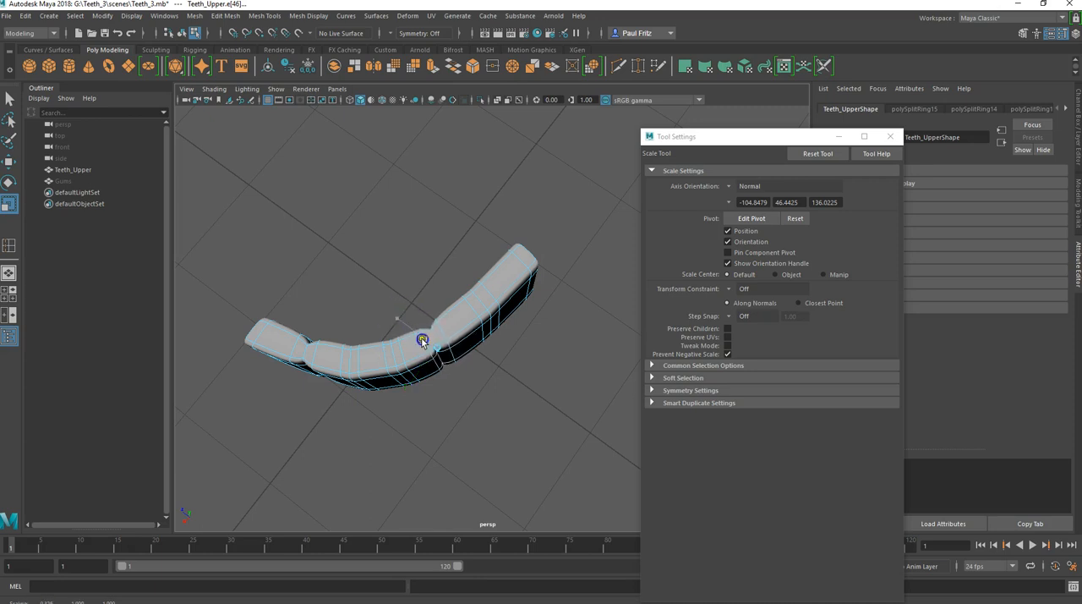
{"action": "key", "text": "ctrl+z"}
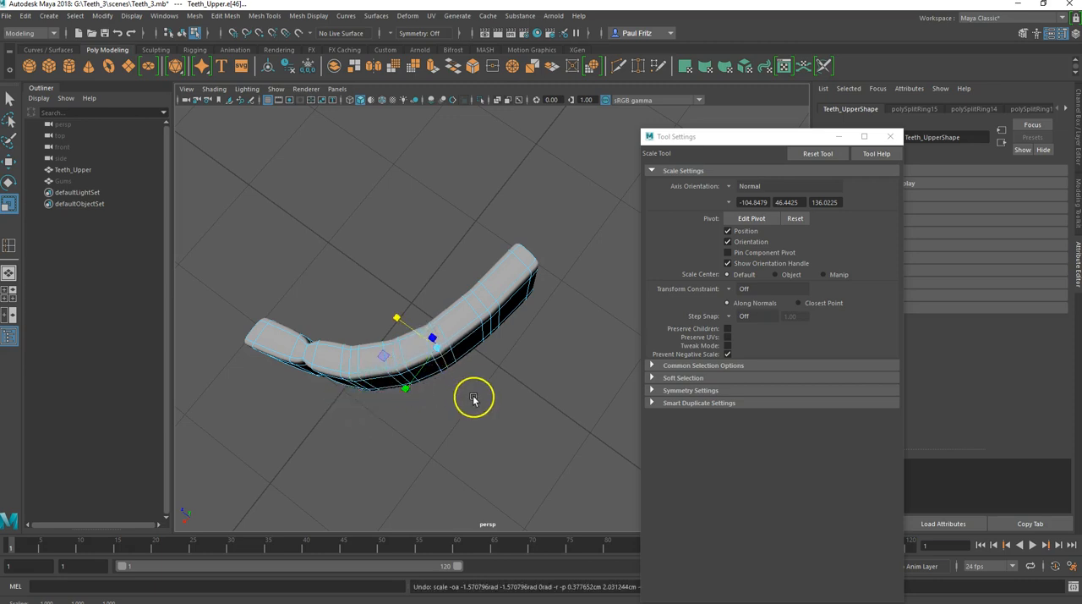
Step: Select the second tooth division's middle edge loop and scale it inward across the arch's thickness
{"action": "middle_click_drag", "start_coordinate": [476, 398], "coordinate": [545, 382], "text": "alt"}
{"action": "left_click_drag", "start_coordinate": [545, 382], "coordinate": [541, 375], "text": "alt"}
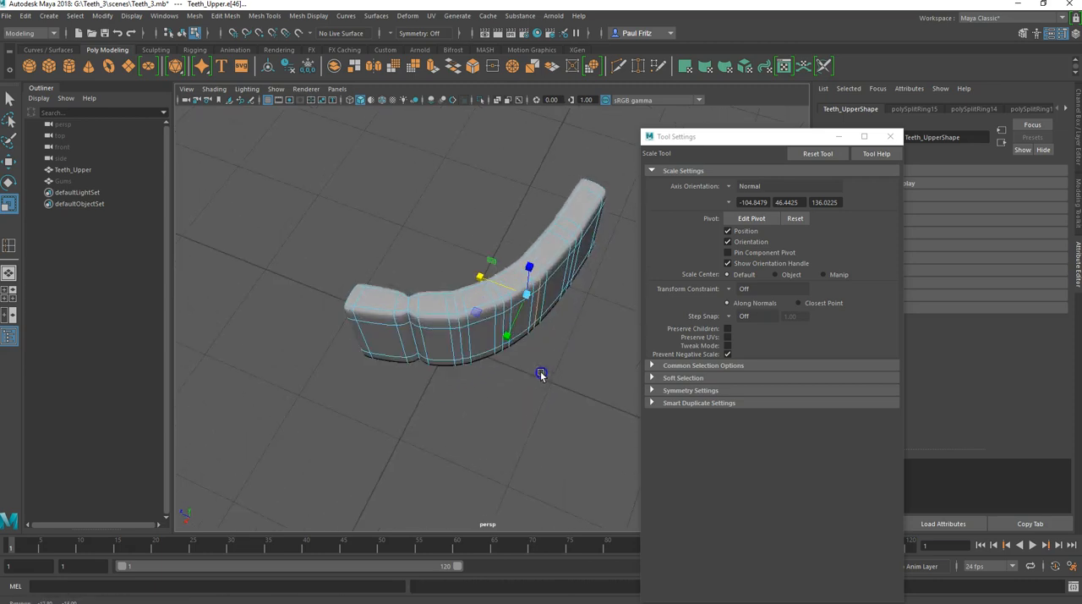
{"action": "left_click", "coordinate": [460, 342]}
{"action": "left_click_drag", "start_coordinate": [472, 377], "coordinate": [480, 417], "text": "alt"}
{"action": "left_click", "coordinate": [447, 365]}
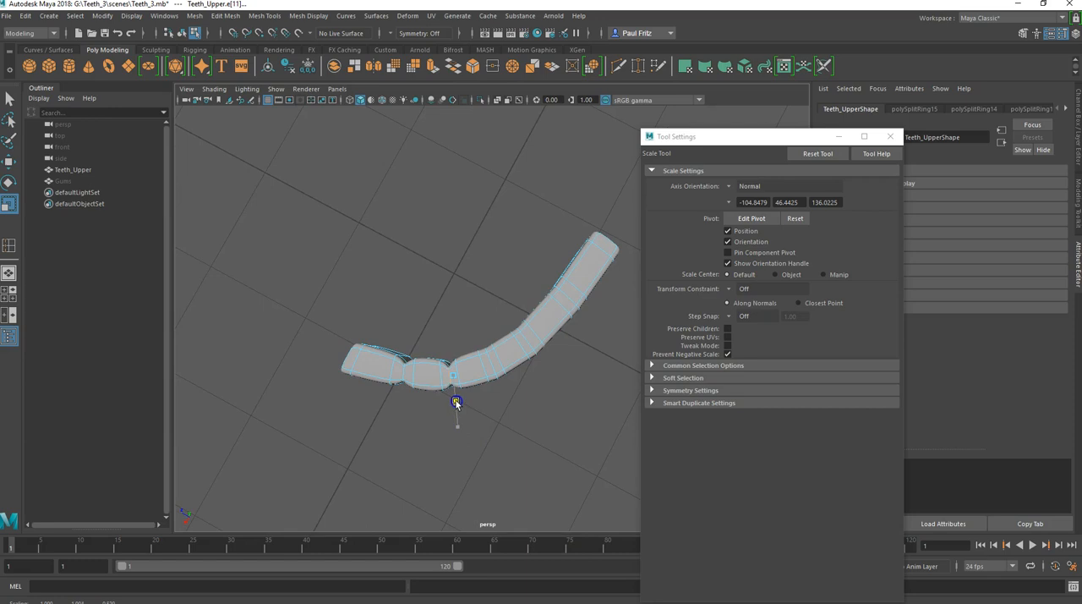
Step: Select the third tooth division's middle edge loop and scale it inward to match the previous two pinches
{"action": "left_click", "coordinate": [495, 367]}
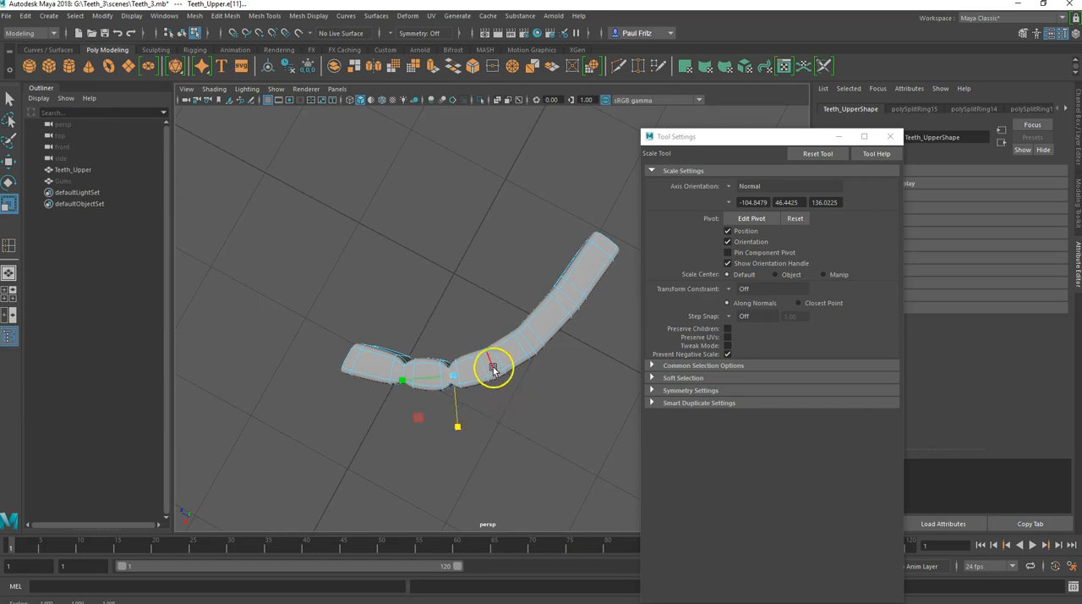
{"action": "left_click_drag", "start_coordinate": [515, 416], "coordinate": [514, 414]}
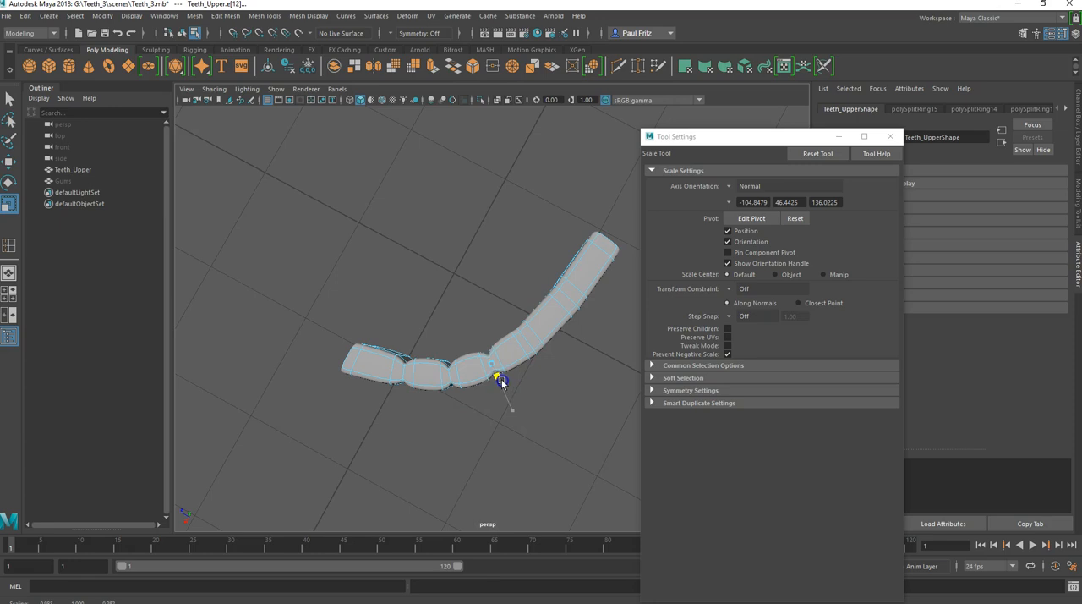
{"action": "left_click", "coordinate": [512, 411]}
Step: Select the fourth tooth division's middle edge loop and try the World, Object and Normal axis orientations for scaling it
{"action": "middle_click_drag", "start_coordinate": [488, 417], "coordinate": [437, 425], "text": "alt"}
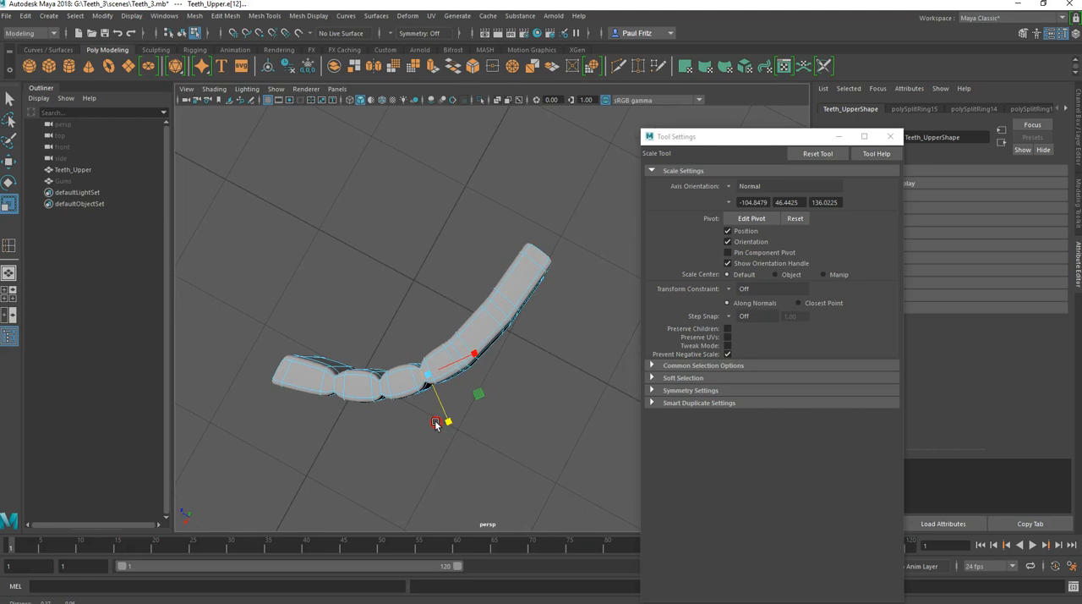
{"action": "left_click", "coordinate": [454, 349]}
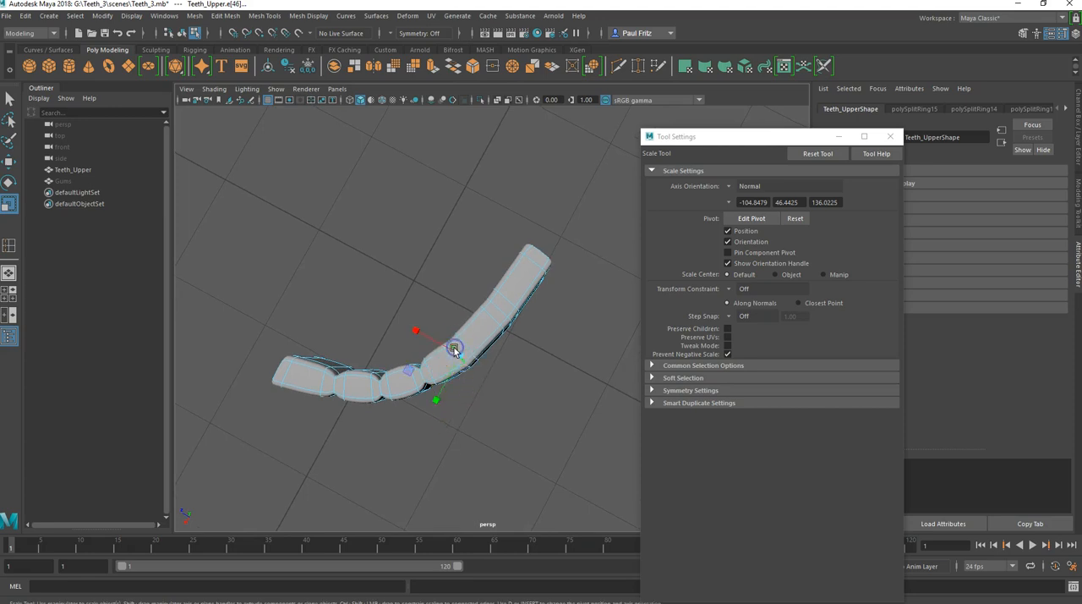
{"action": "left_click", "coordinate": [730, 189]}
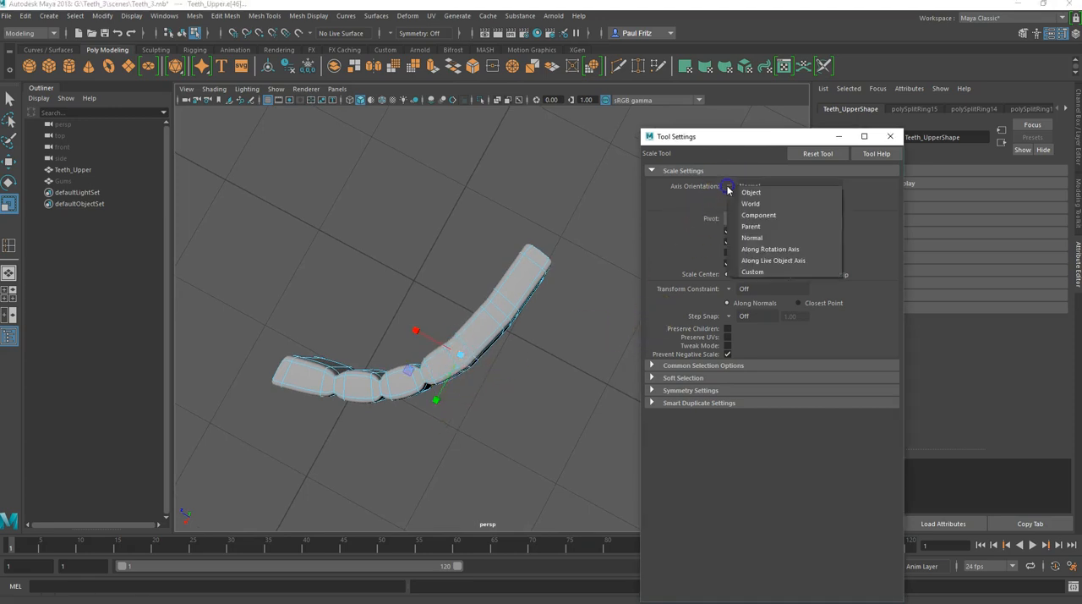
{"action": "left_click", "coordinate": [741, 204]}
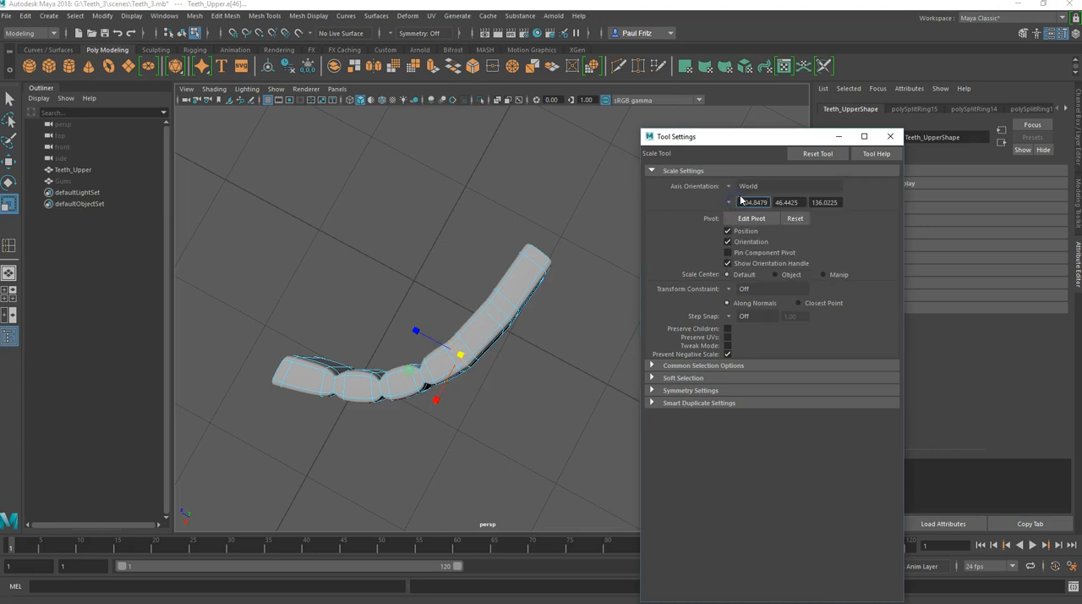
{"action": "left_click", "coordinate": [729, 190]}
{"action": "left_click", "coordinate": [744, 194]}
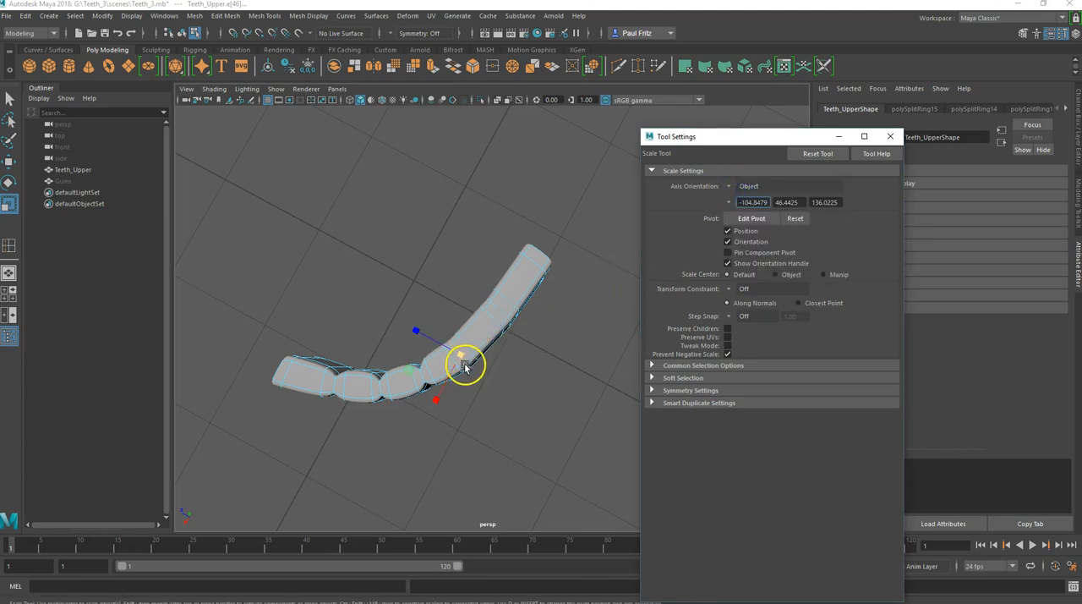
{"action": "left_click", "coordinate": [732, 188]}
{"action": "left_click", "coordinate": [756, 237]}
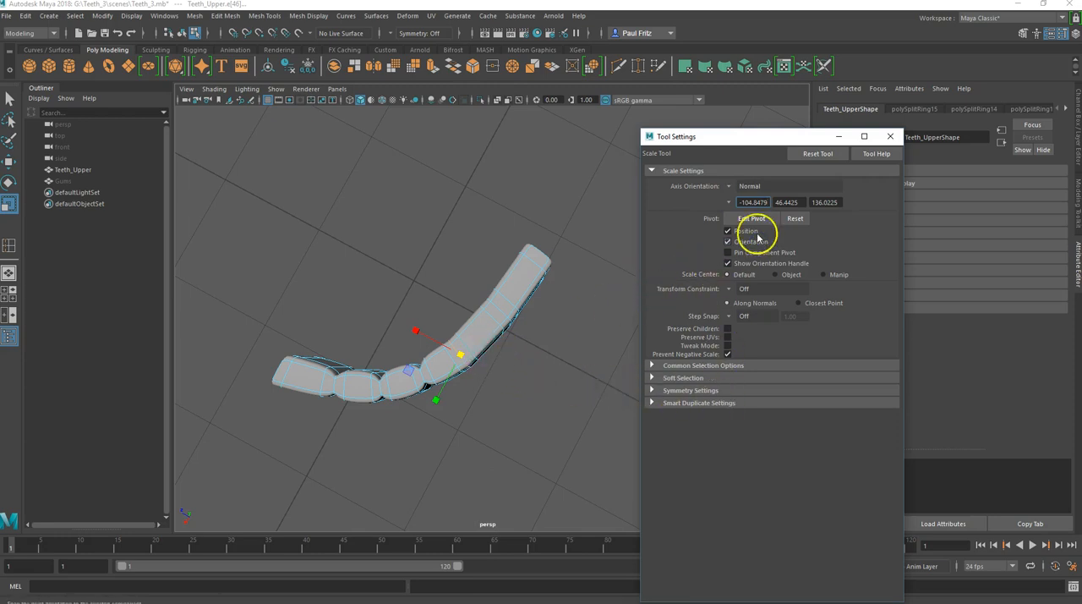
Step: Try aligning the fourth division loop's scale pivot to a neighbouring edge, and undo the alignment
{"action": "left_click", "coordinate": [765, 220]}
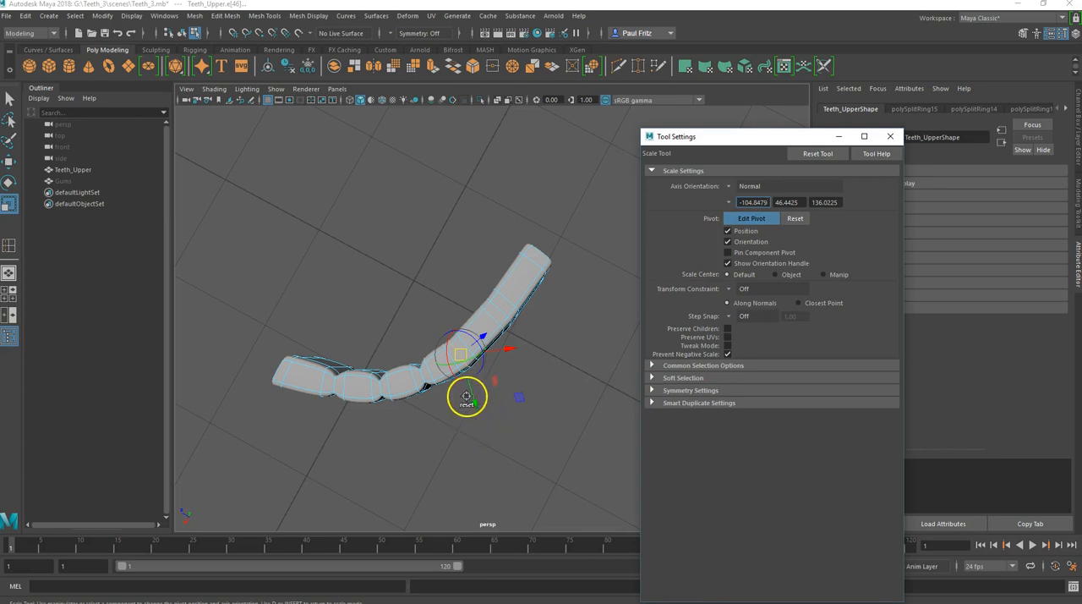
{"action": "left_click_drag", "start_coordinate": [506, 421], "coordinate": [520, 392], "text": "alt"}
{"action": "left_click_drag", "start_coordinate": [520, 398], "coordinate": [539, 394], "text": "alt"}
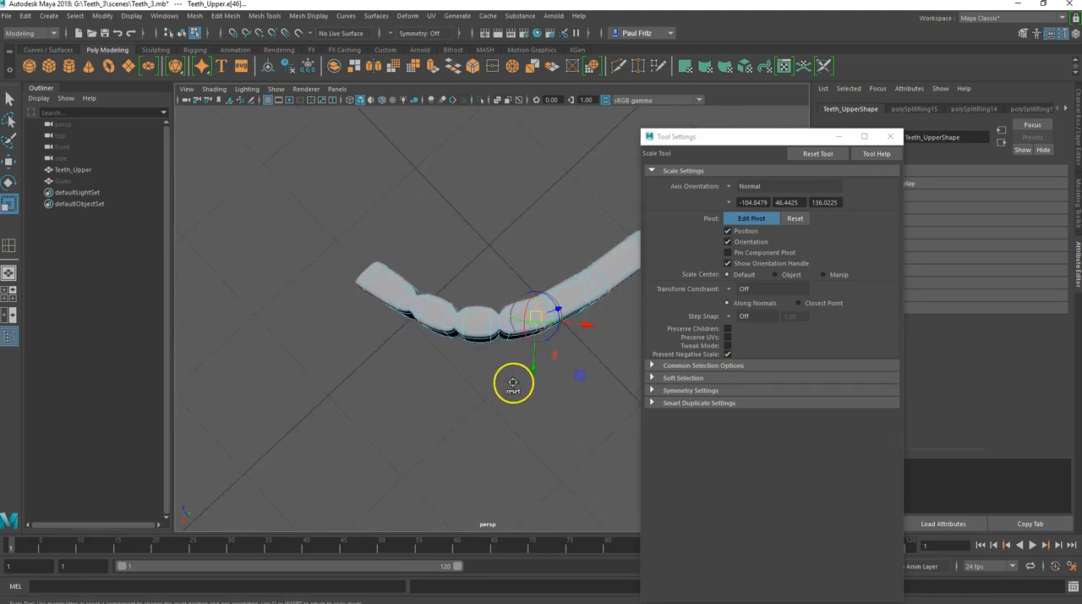
{"action": "mouse_move", "coordinate": [521, 413]}
{"action": "left_mouse_down", "text": "alt"}
{"action": "mouse_move", "coordinate": [520, 403]}
{"action": "mouse_move", "coordinate": [512, 415]}
{"action": "left_mouse_up", "text": "alt"}
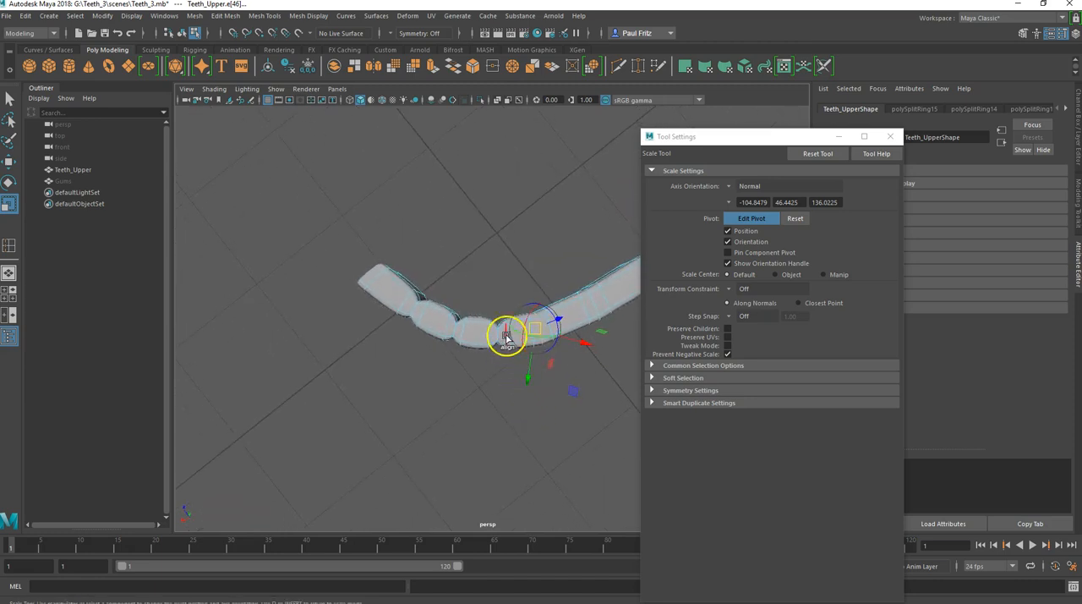
{"action": "left_click", "coordinate": [519, 309]}
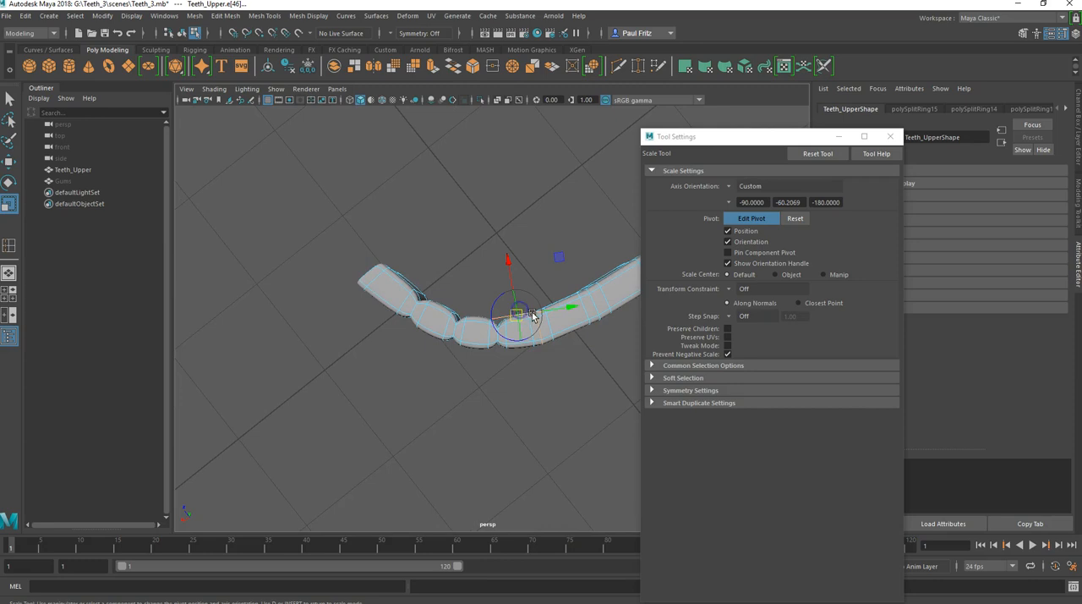
{"action": "key", "text": "ctrl+z"}
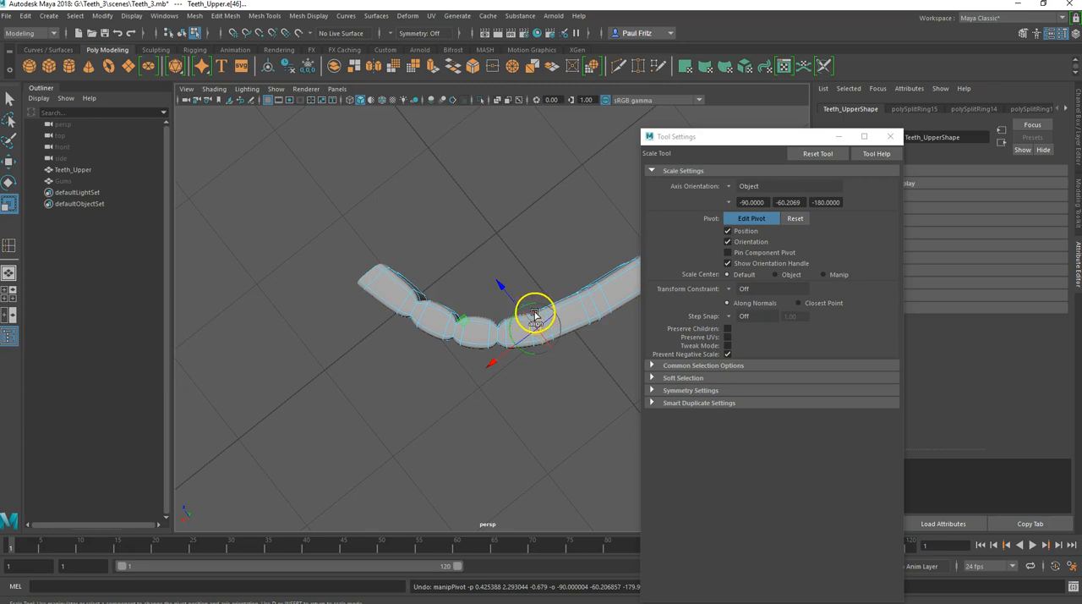
Step: Align the pivot to the fourth division's inner edge, try scaling the loop across the arch's thickness, and undo the scale
{"action": "scroll", "coordinate": [541, 321], "scroll_direction": "up", "scroll_amount": 3}
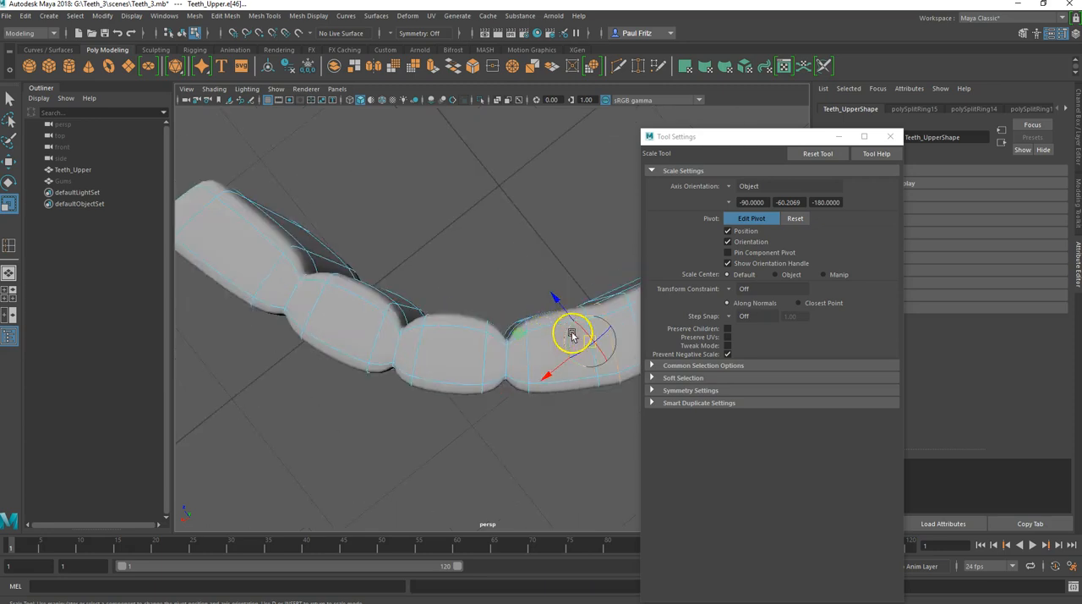
{"action": "left_click", "coordinate": [598, 306]}
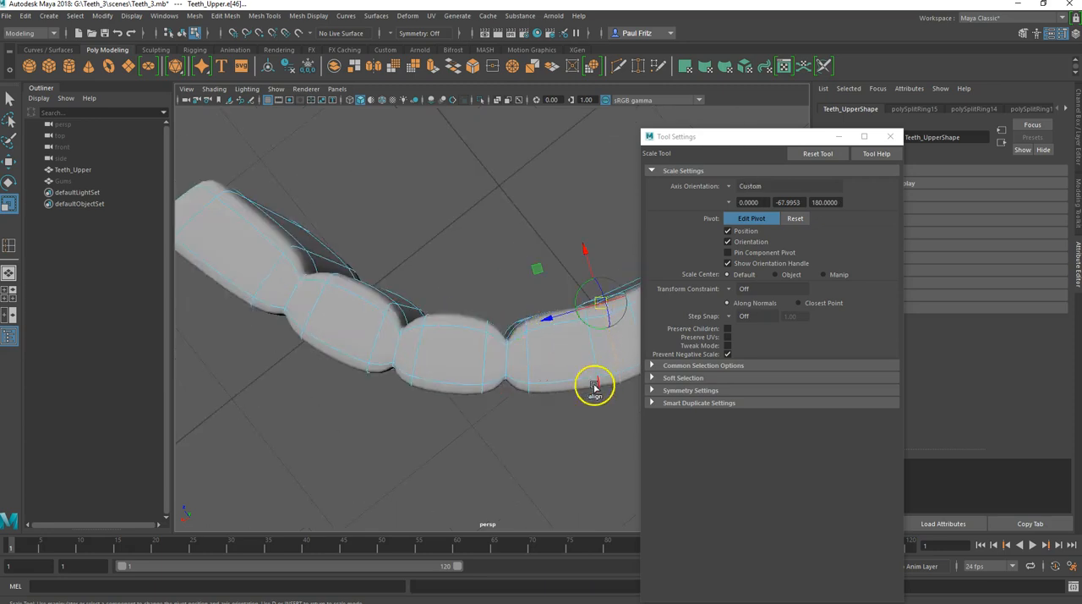
{"action": "left_click_drag", "start_coordinate": [567, 419], "coordinate": [441, 389], "text": "alt"}
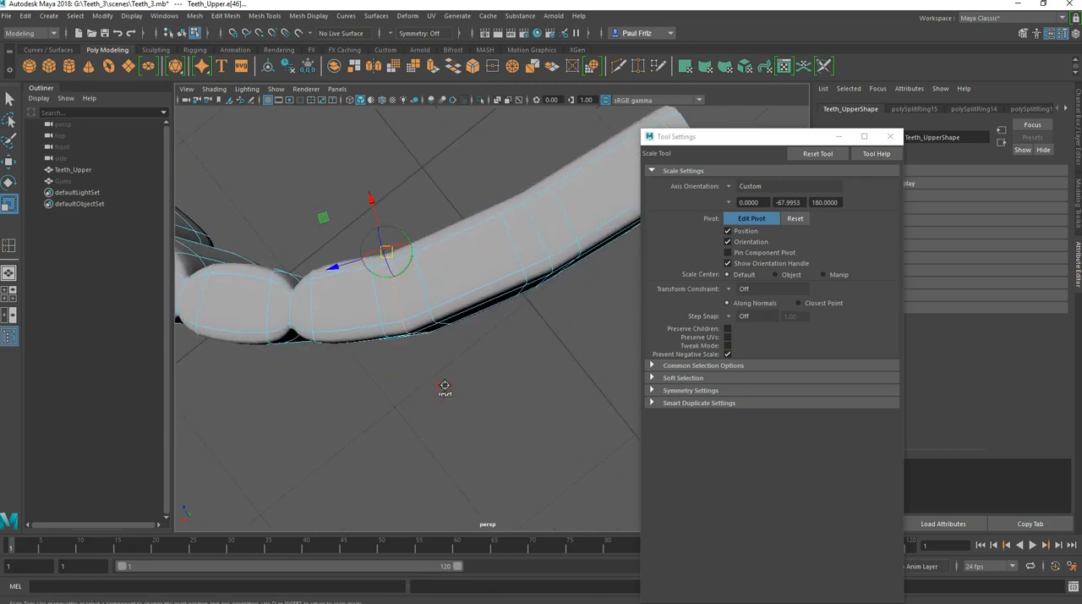
{"action": "left_click", "coordinate": [759, 220]}
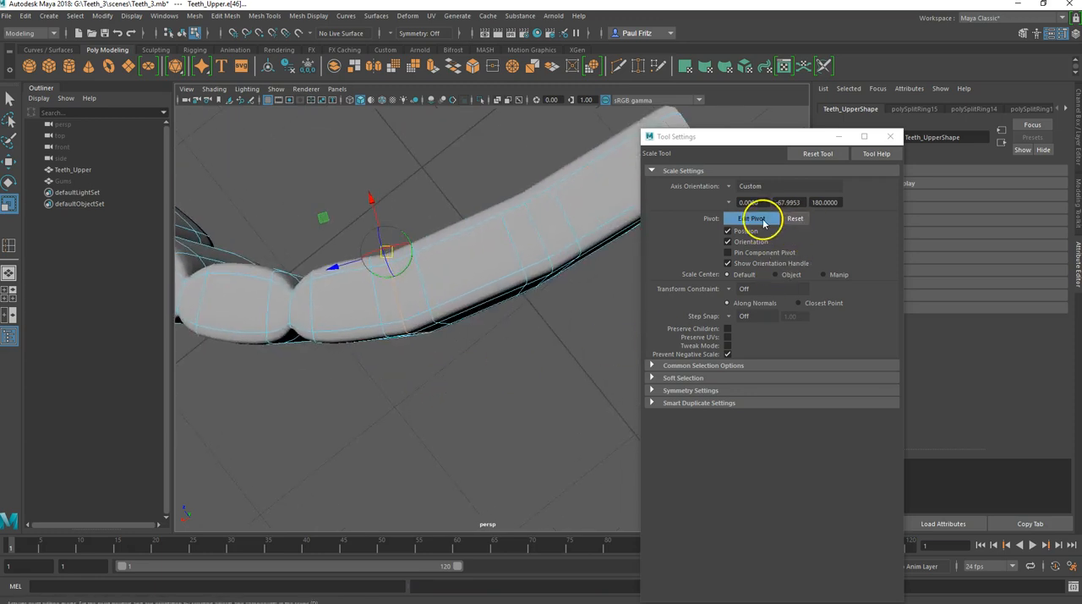
{"action": "left_click_drag", "start_coordinate": [561, 345], "coordinate": [571, 392], "text": "alt"}
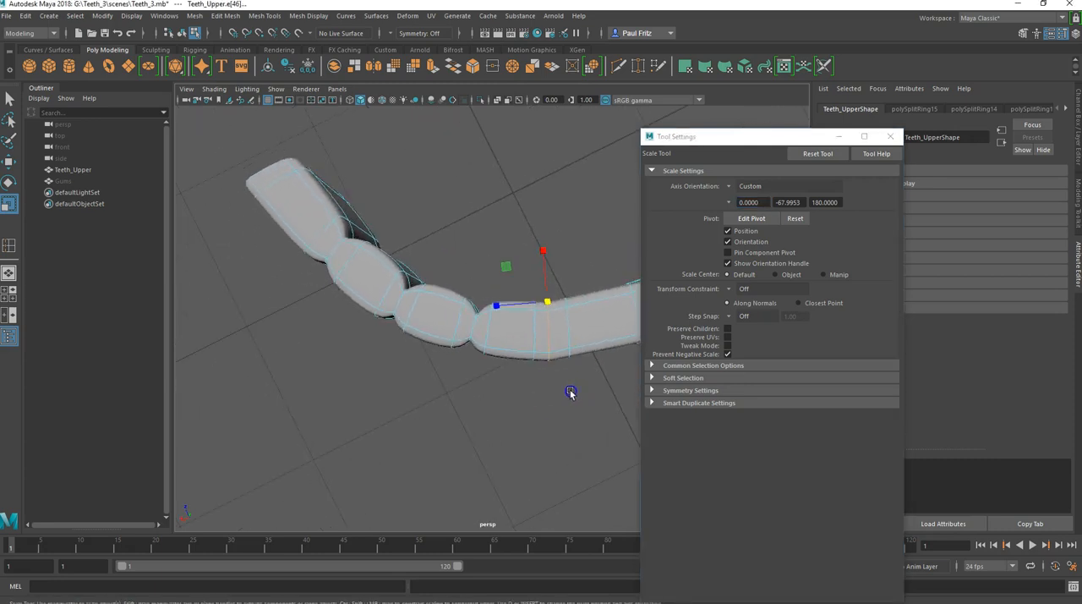
{"action": "left_click_drag", "start_coordinate": [545, 249], "coordinate": [544, 256]}
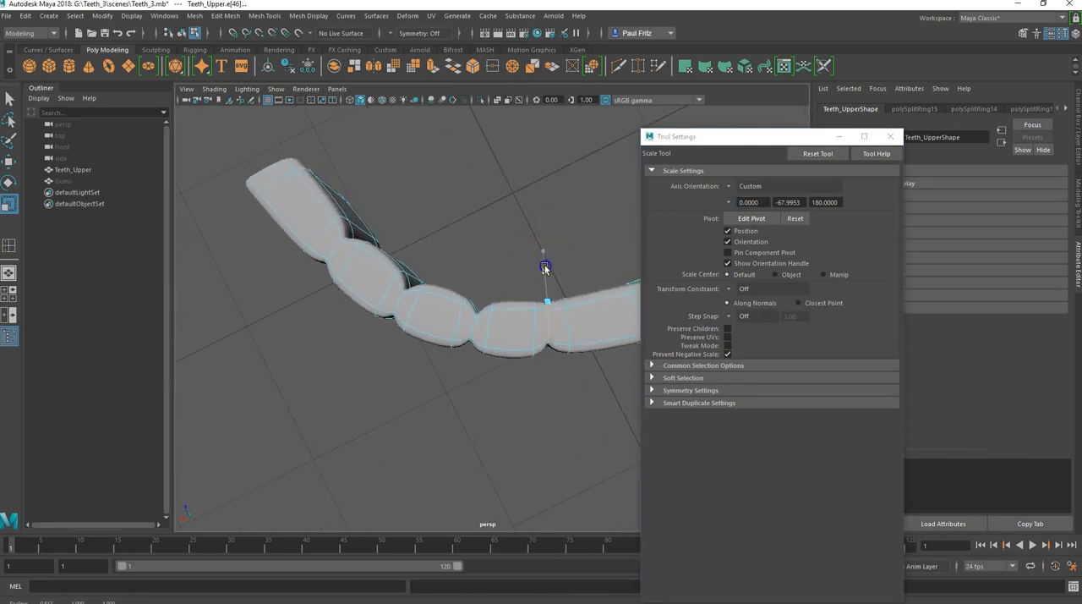
{"action": "key", "text": "ctrl+z"}
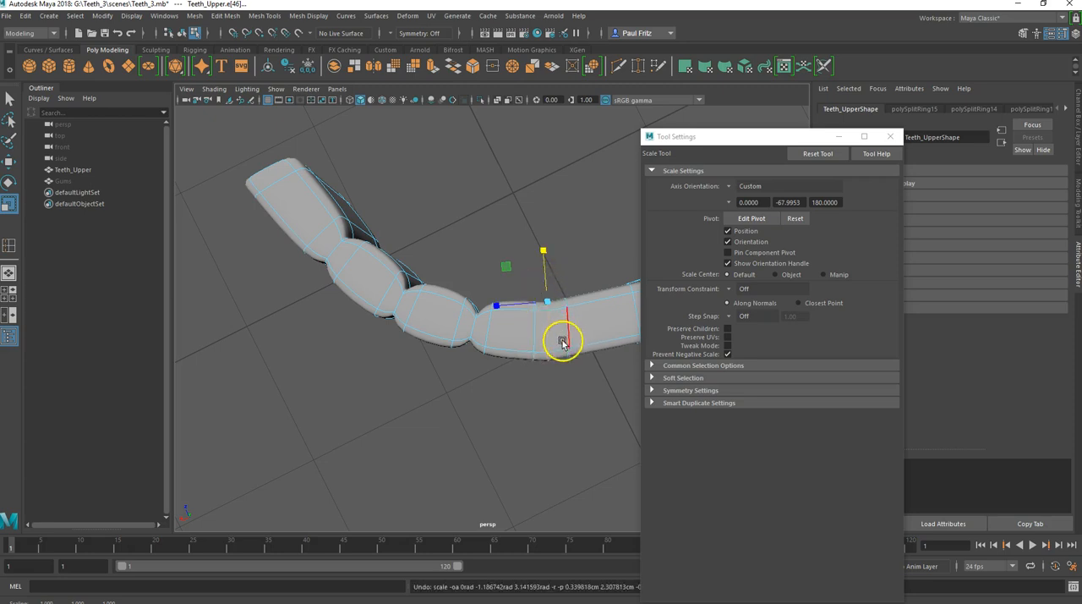
Step: Reselect the fourth division's middle edge loop, realign its pivot across the arch's thickness, and scale the loop inward along that direction
{"action": "double_click", "coordinate": [550, 339]}
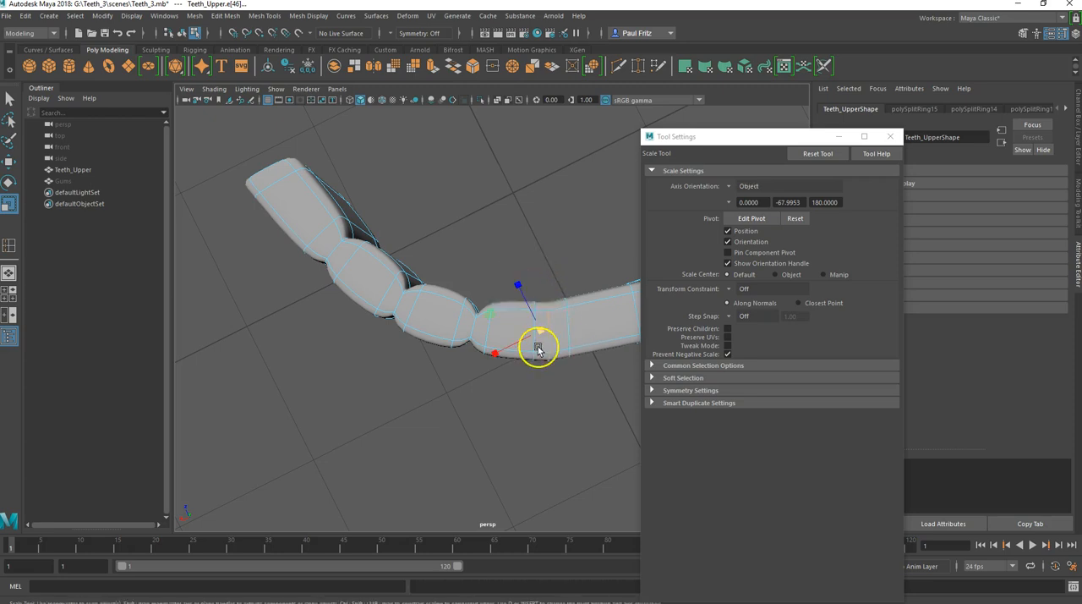
{"action": "left_click", "coordinate": [751, 218]}
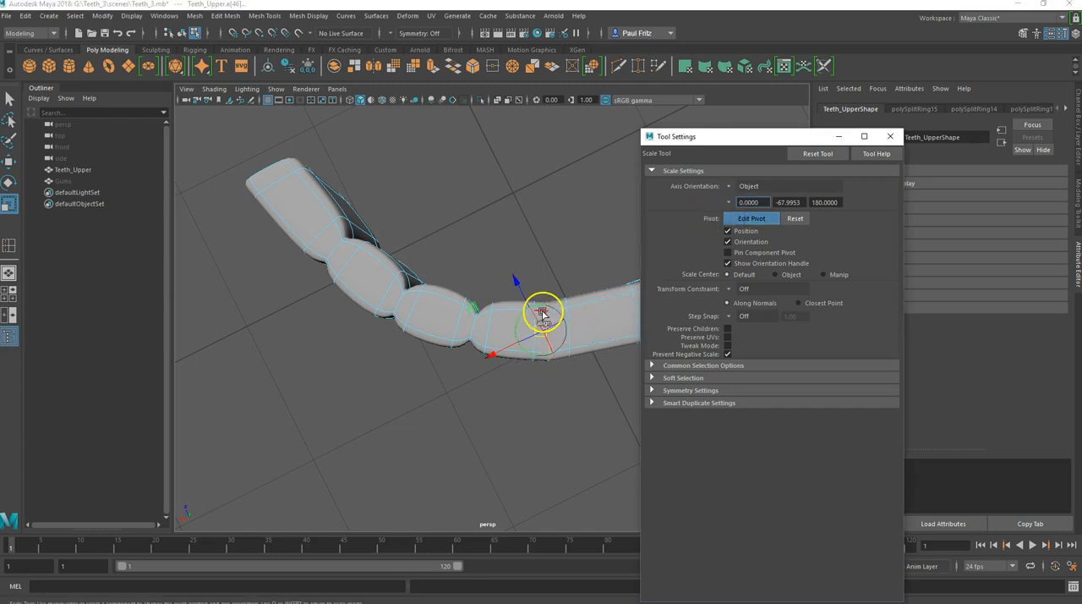
{"action": "left_click_drag", "start_coordinate": [541, 326], "coordinate": [535, 255], "text": "alt"}
{"action": "left_click", "coordinate": [537, 338]}
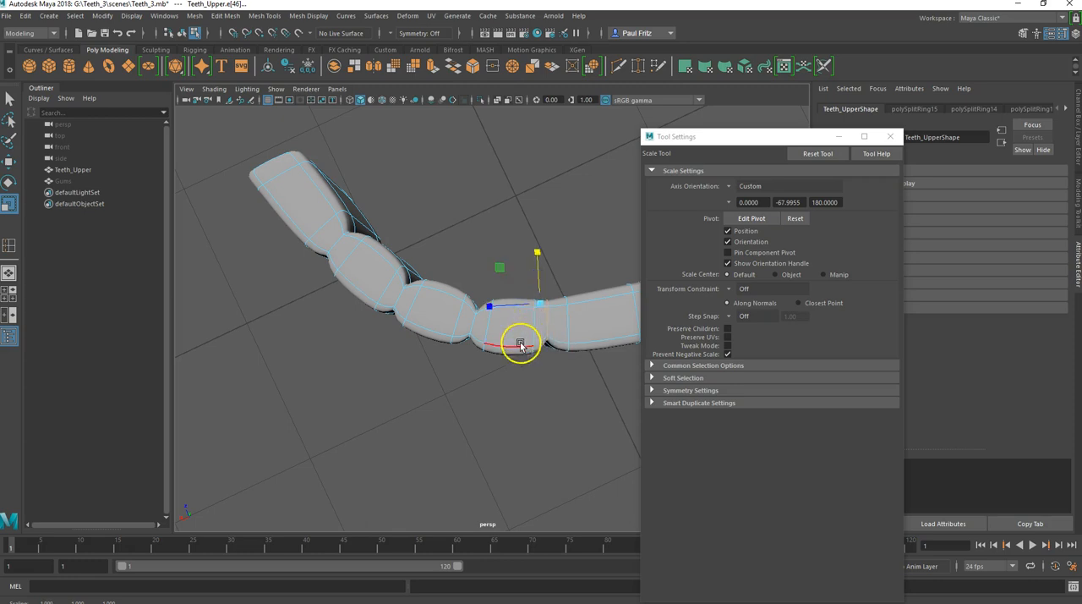
{"action": "left_click_drag", "start_coordinate": [514, 372], "coordinate": [479, 309], "text": "alt"}
{"action": "left_click_drag", "start_coordinate": [503, 268], "coordinate": [504, 271]}
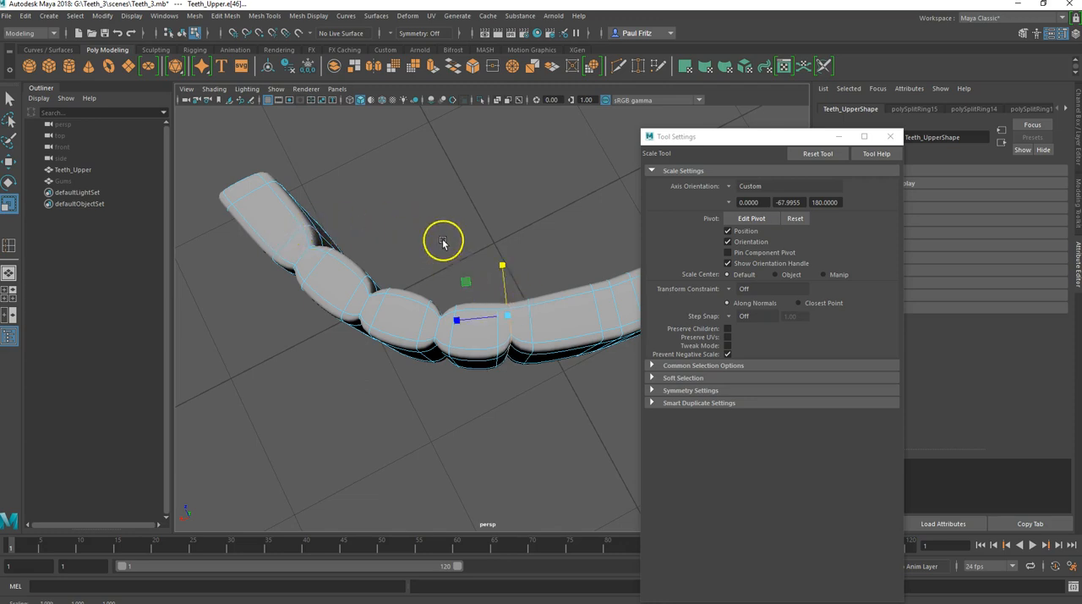
Step: Move the fourth division's edge loop slightly toward the arch's outer side and scale it further inward across the thickness
{"action": "left_click_drag", "start_coordinate": [497, 317], "coordinate": [477, 352], "text": "alt"}
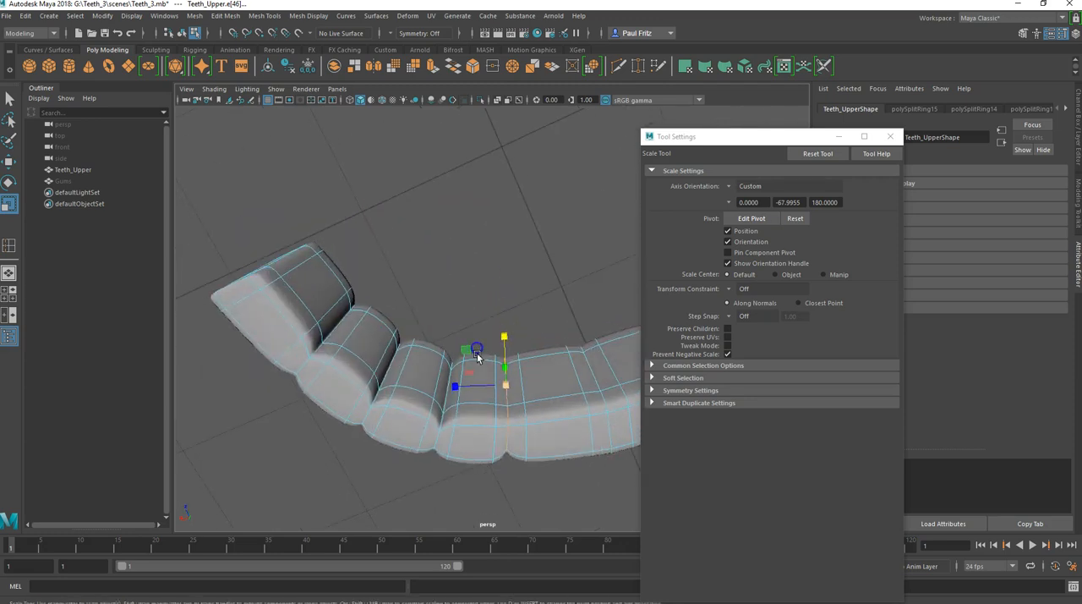
{"action": "left_click_drag", "start_coordinate": [485, 409], "coordinate": [505, 287], "text": "alt"}
{"action": "key", "text": "w"}
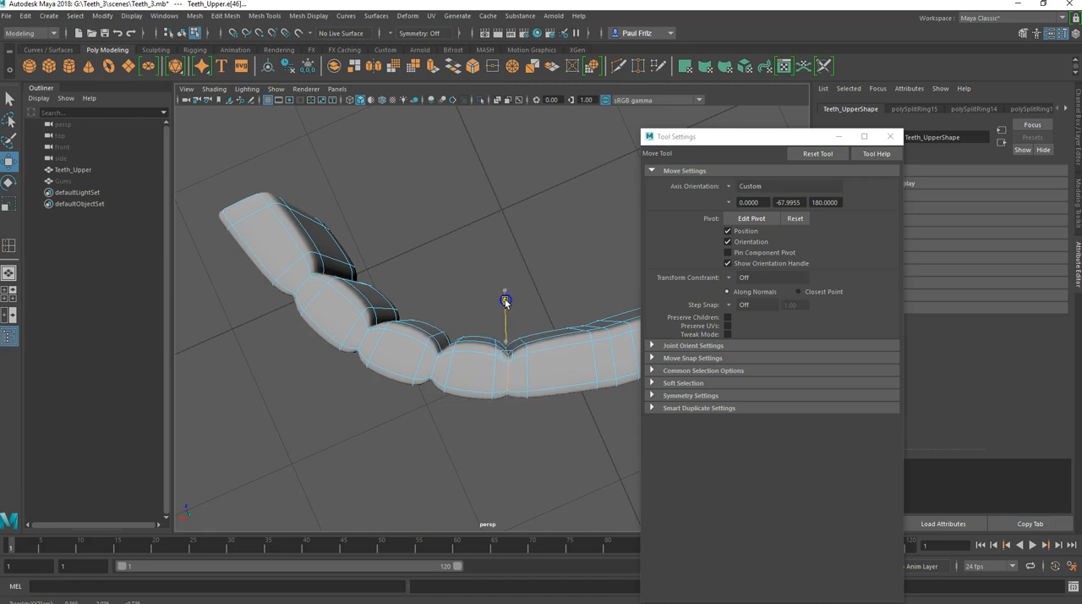
{"action": "left_click_drag", "start_coordinate": [506, 302], "coordinate": [495, 328]}
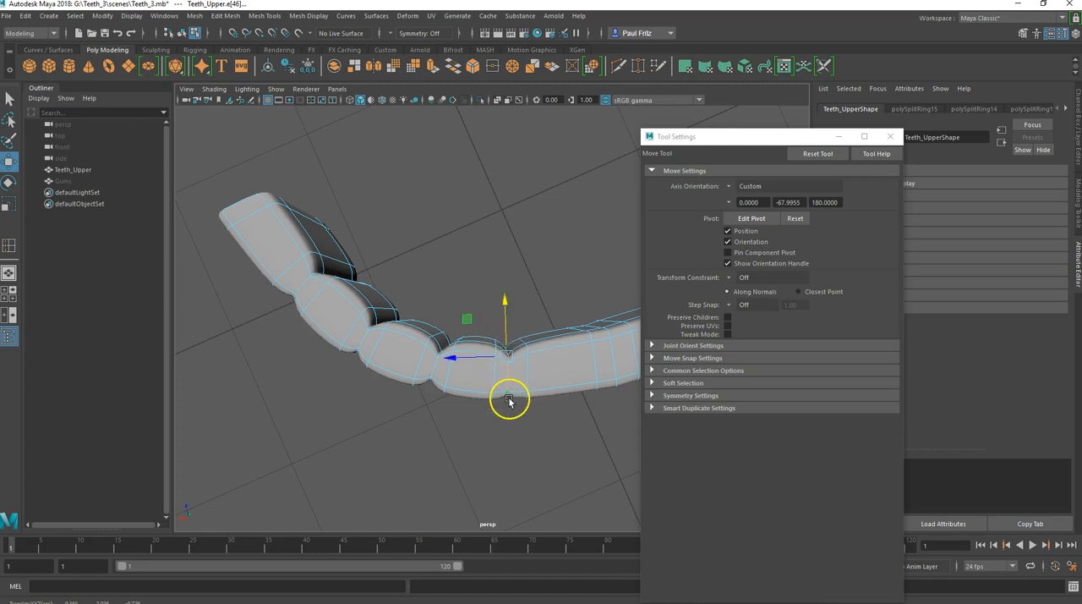
{"action": "key", "text": "r"}
{"action": "left_click_drag", "start_coordinate": [502, 307], "coordinate": [502, 309]}
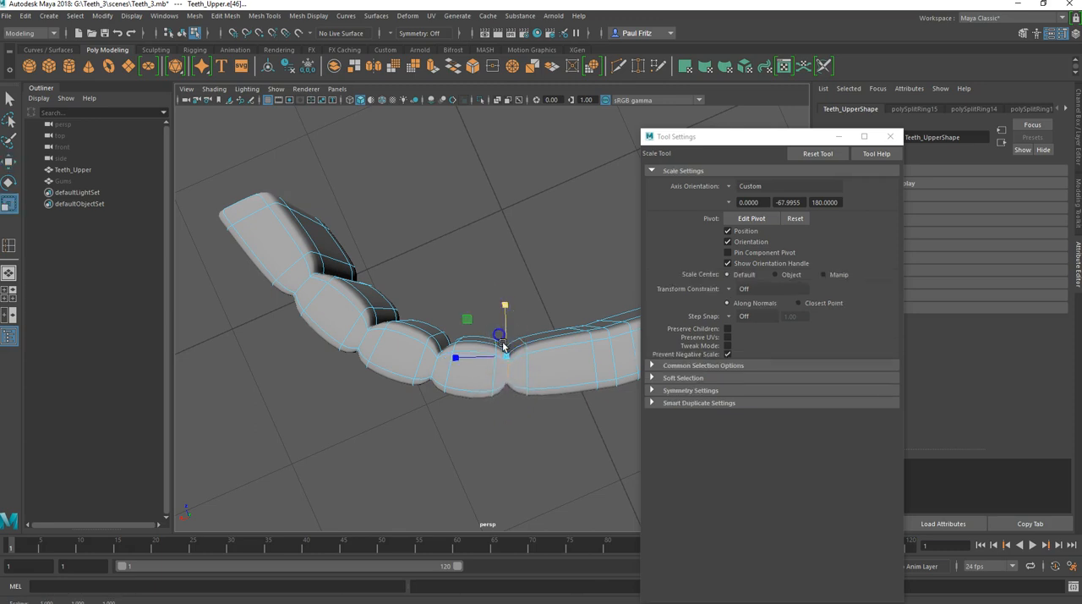
Step: Select the fifth tooth division's middle edge loop and scale it inward across the arch's thickness using the Normal axis orientation
{"action": "left_click_drag", "start_coordinate": [513, 367], "coordinate": [515, 346], "text": "alt"}
{"action": "middle_click_drag", "start_coordinate": [514, 344], "coordinate": [379, 326], "text": "alt"}
{"action": "left_click_drag", "start_coordinate": [379, 326], "coordinate": [583, 231], "text": "alt"}
{"action": "left_click", "coordinate": [499, 330]}
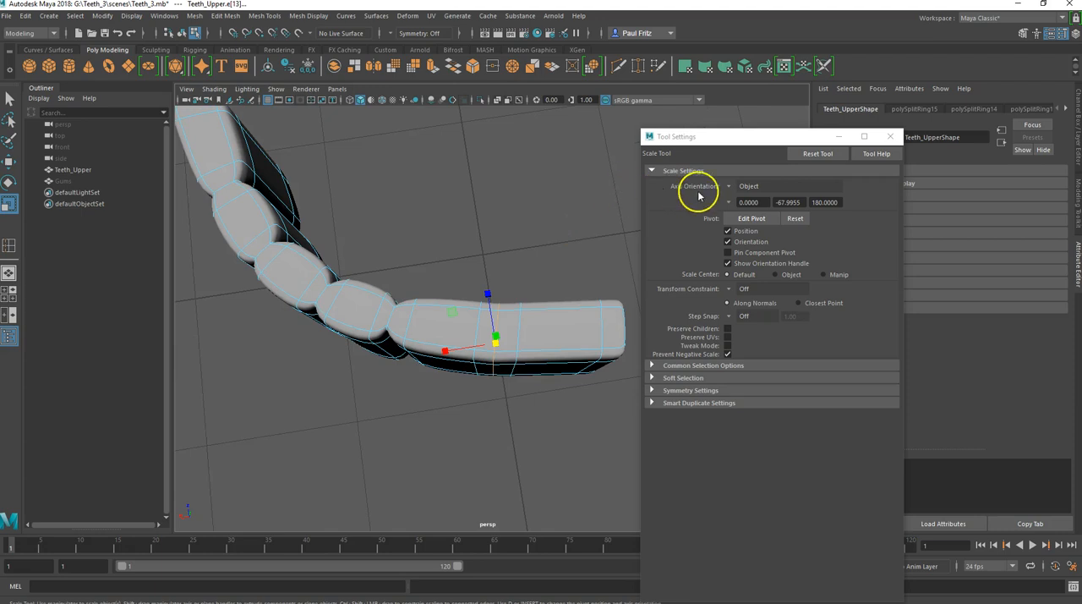
{"action": "left_click", "coordinate": [727, 187]}
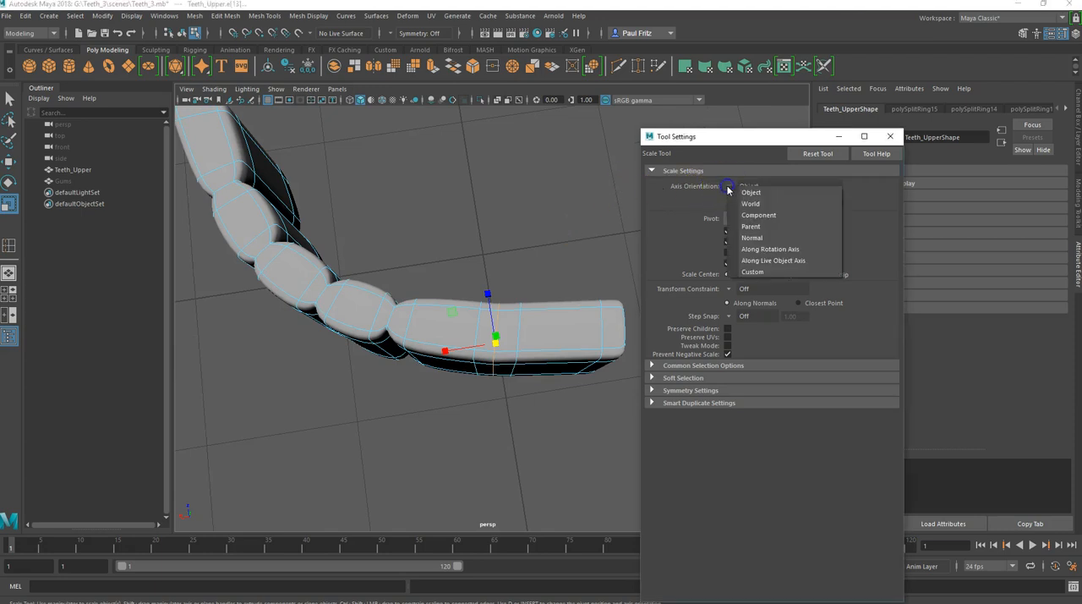
{"action": "left_click", "coordinate": [752, 238]}
{"action": "left_click_drag", "start_coordinate": [495, 395], "coordinate": [495, 350]}
{"action": "left_click", "coordinate": [495, 387]}
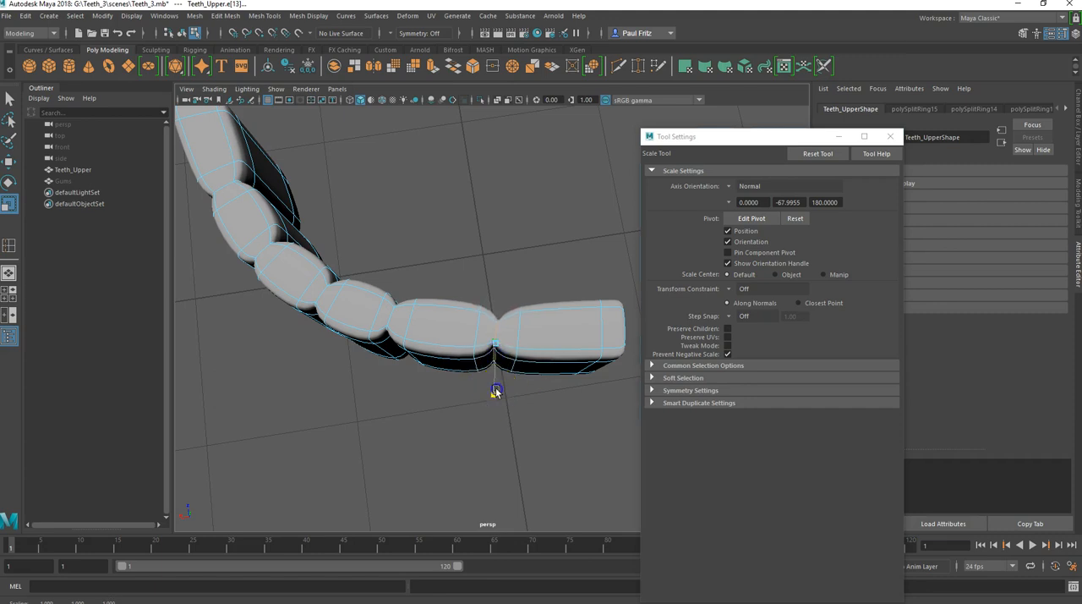
Step: Return the upper teeth to object mode and examine the pinched divisions from the front and back of the arch
{"action": "left_click_drag", "start_coordinate": [411, 381], "coordinate": [440, 332], "text": "alt"}
{"action": "left_click_drag", "start_coordinate": [360, 305], "coordinate": [428, 302], "text": "alt"}
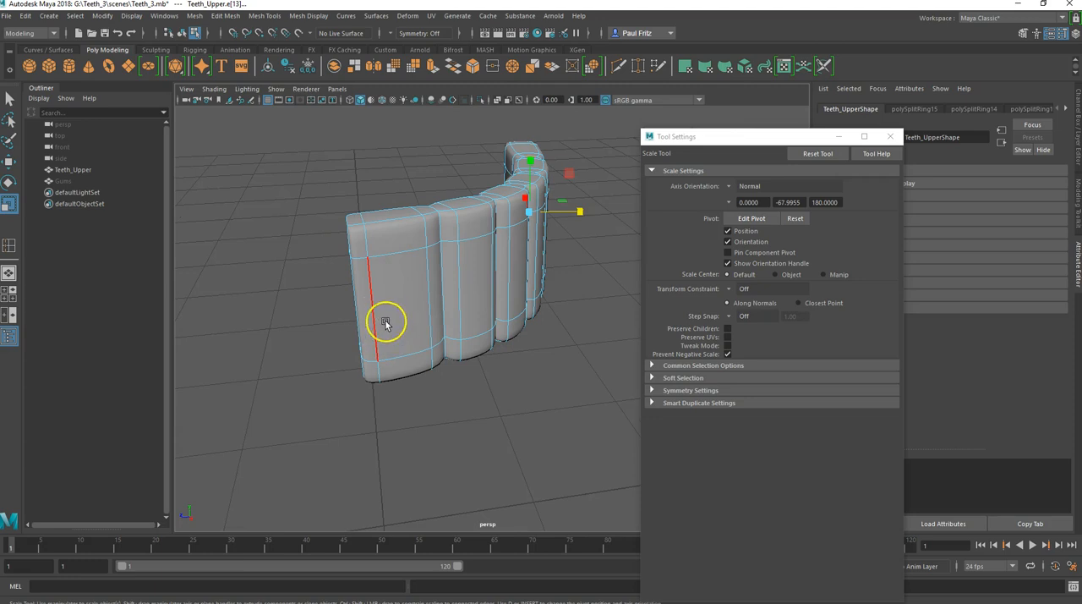
{"action": "scroll", "coordinate": [387, 319], "scroll_direction": "down", "scroll_amount": 2}
{"action": "left_click_drag", "start_coordinate": [394, 367], "coordinate": [389, 330], "text": "alt"}
{"action": "right_click", "coordinate": [446, 272]}
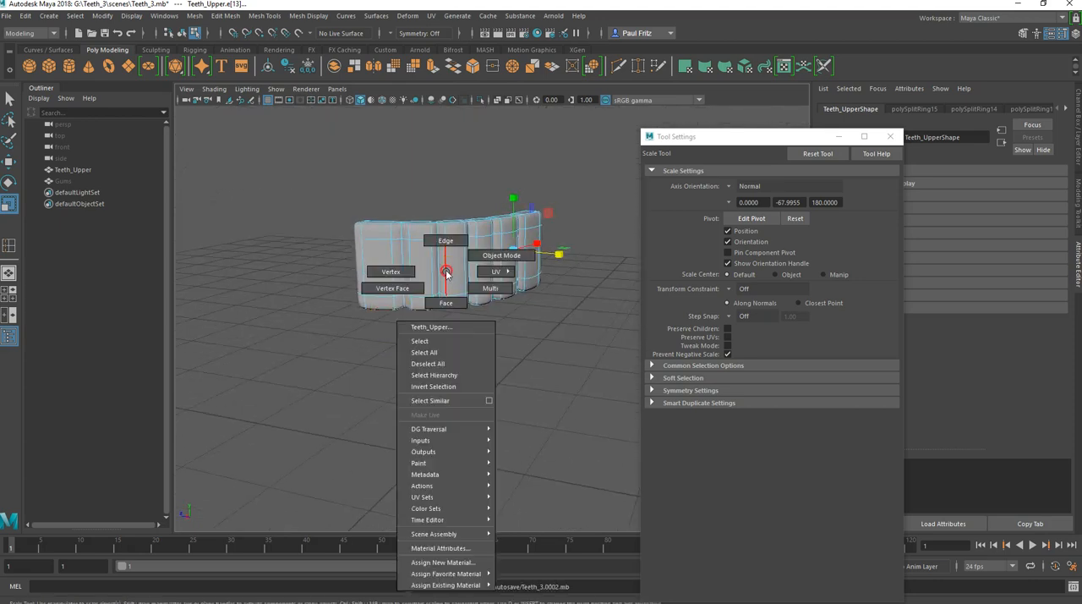
{"action": "left_click", "coordinate": [479, 256]}
{"action": "left_click_drag", "start_coordinate": [444, 207], "coordinate": [443, 223]}
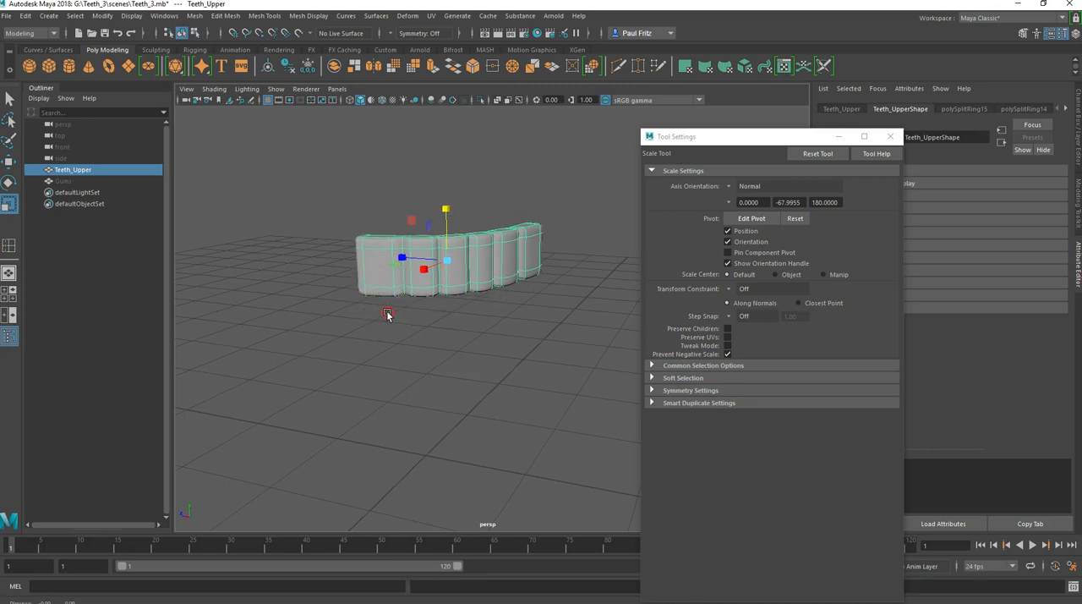
{"action": "middle_click_drag", "start_coordinate": [387, 315], "coordinate": [444, 323], "text": "alt"}
{"action": "left_click_drag", "start_coordinate": [440, 326], "coordinate": [471, 319], "text": "alt"}
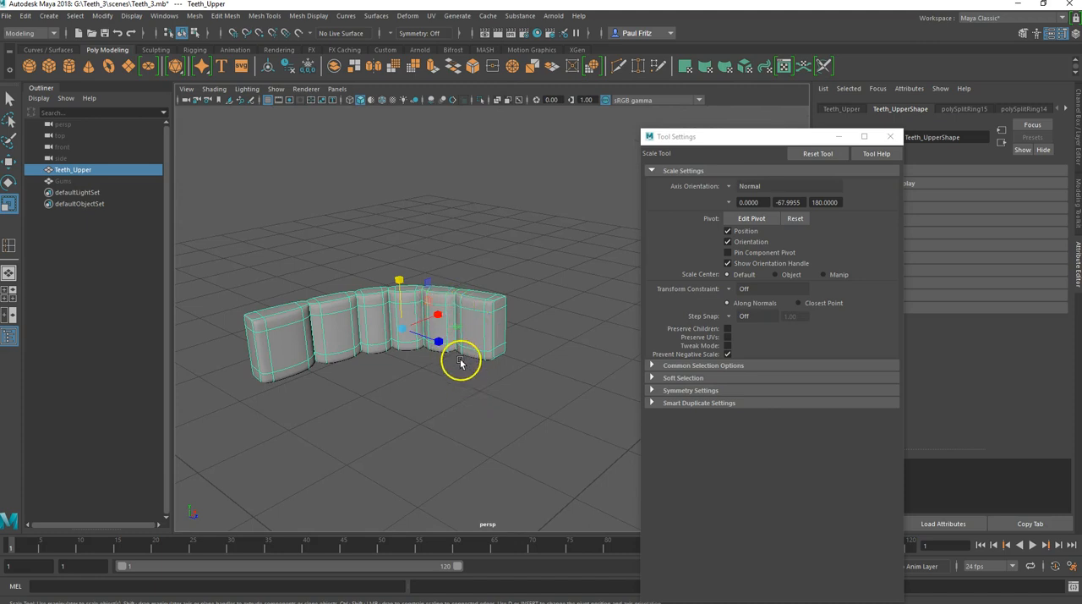
Step: Select the inner-side faces of the front tooth at the arch's flat end and move them toward the outer side to thin the tooth
{"action": "right_click_drag", "start_coordinate": [456, 369], "coordinate": [464, 322]}
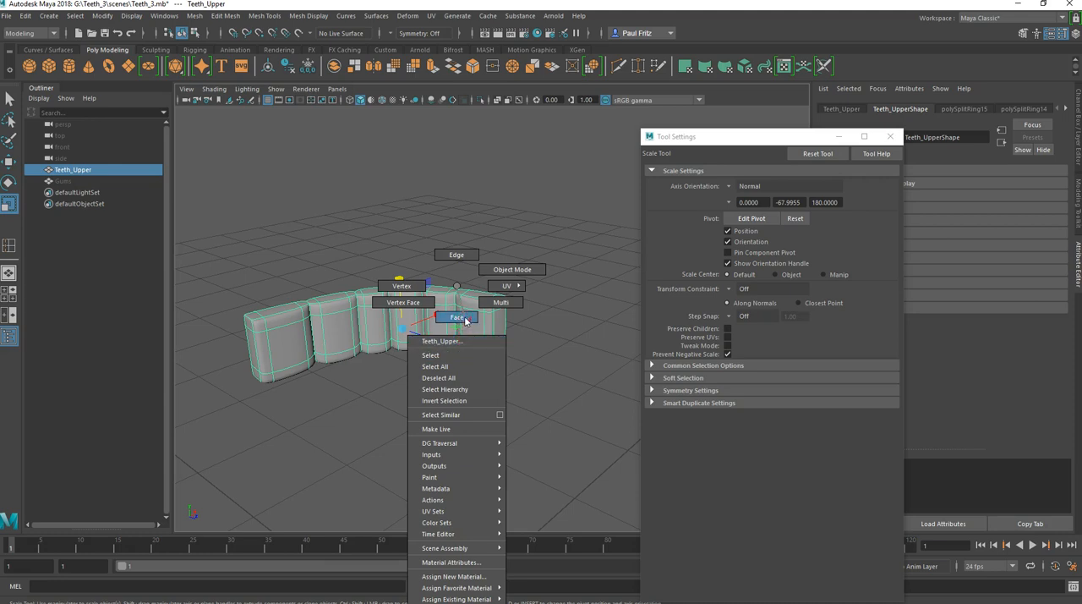
{"action": "right_click_drag", "start_coordinate": [465, 320], "coordinate": [464, 319]}
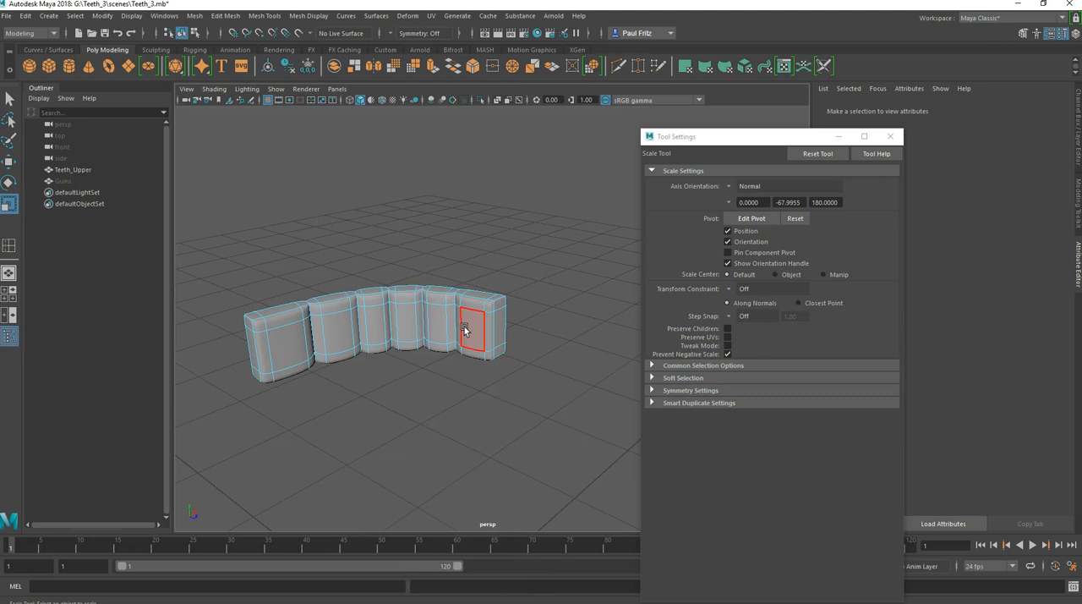
{"action": "left_click", "coordinate": [464, 330]}
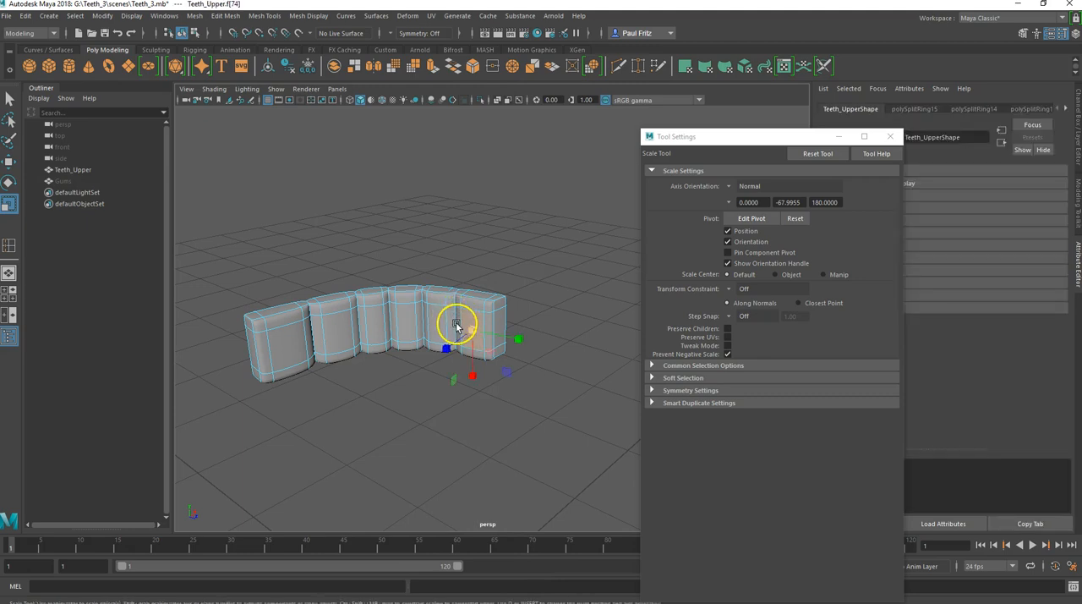
{"action": "left_click_drag", "start_coordinate": [454, 380], "coordinate": [465, 361], "text": "alt"}
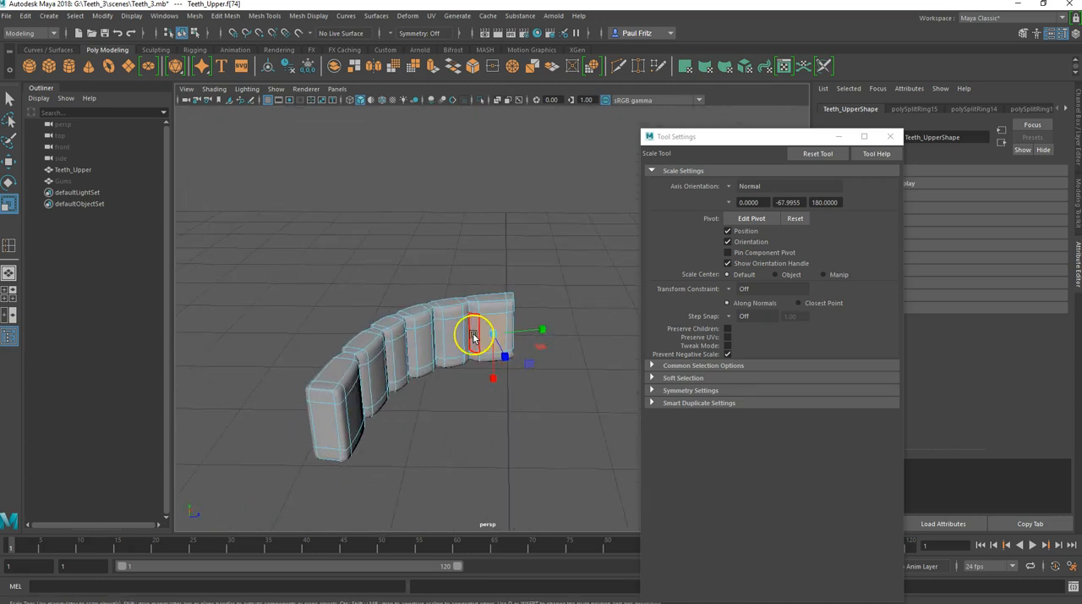
{"action": "key", "text": "q"}
{"action": "left_click", "coordinate": [474, 337]}
{"action": "left_click", "coordinate": [474, 308]}
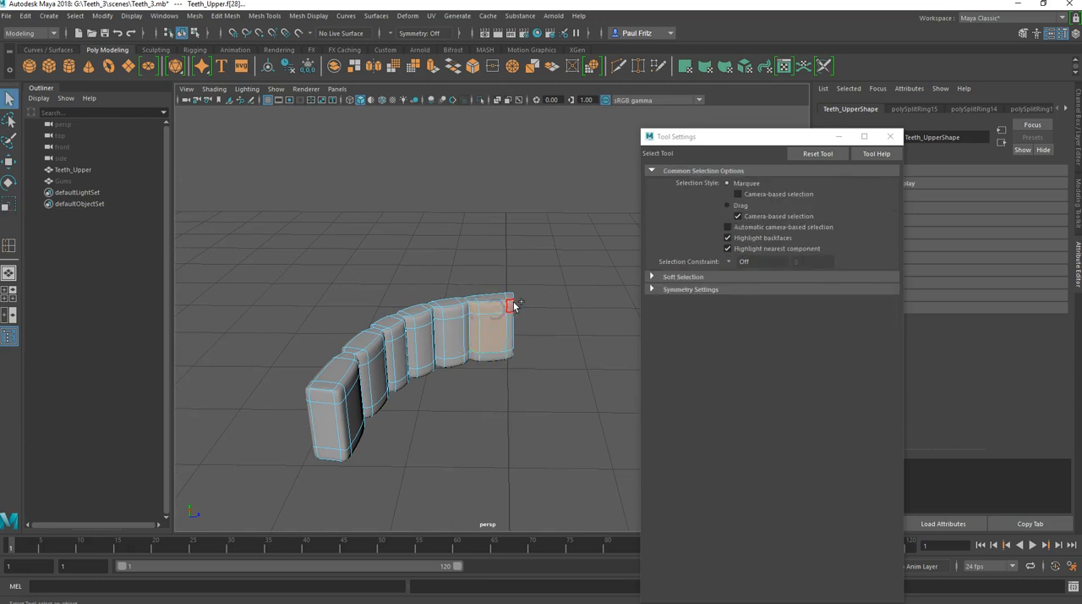
{"action": "left_click", "coordinate": [511, 331]}
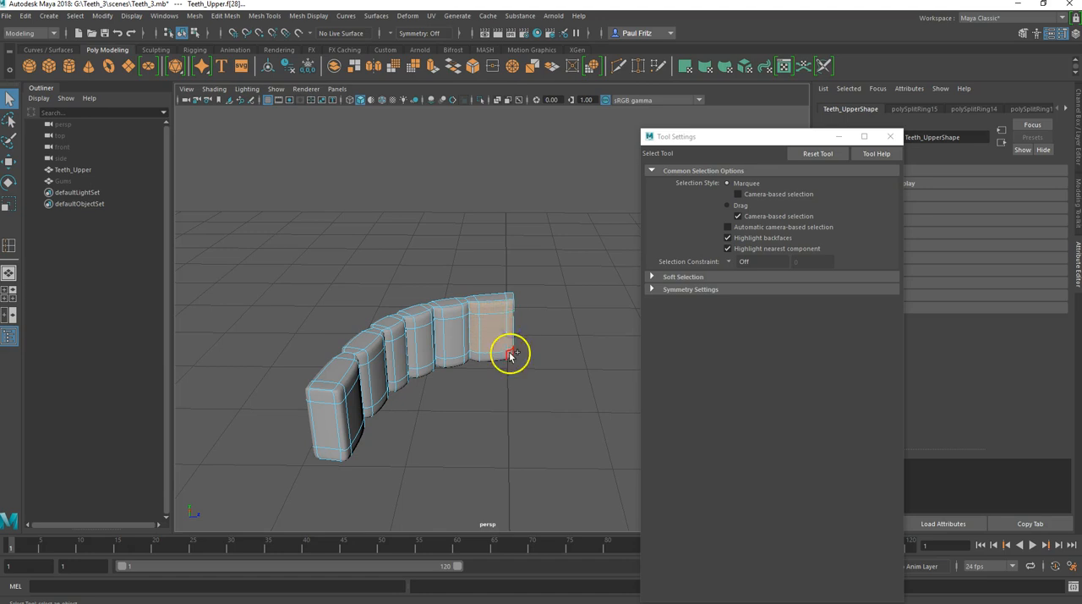
{"action": "left_click", "coordinate": [474, 357]}
{"action": "left_click_drag", "start_coordinate": [449, 391], "coordinate": [336, 422], "text": "alt"}
{"action": "key", "text": "w"}
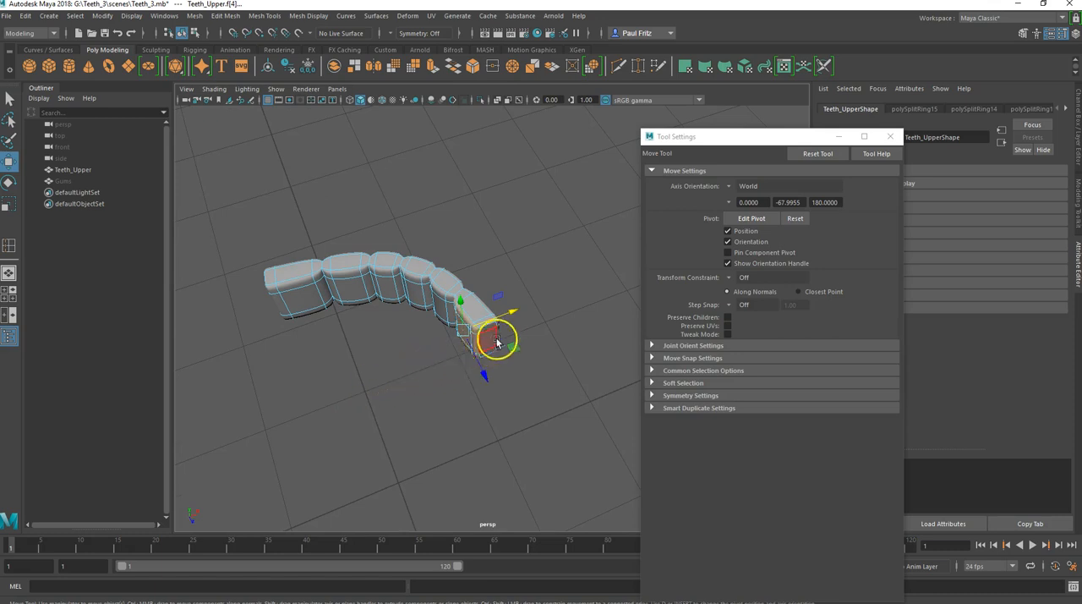
{"action": "left_click_drag", "start_coordinate": [516, 309], "coordinate": [524, 309]}
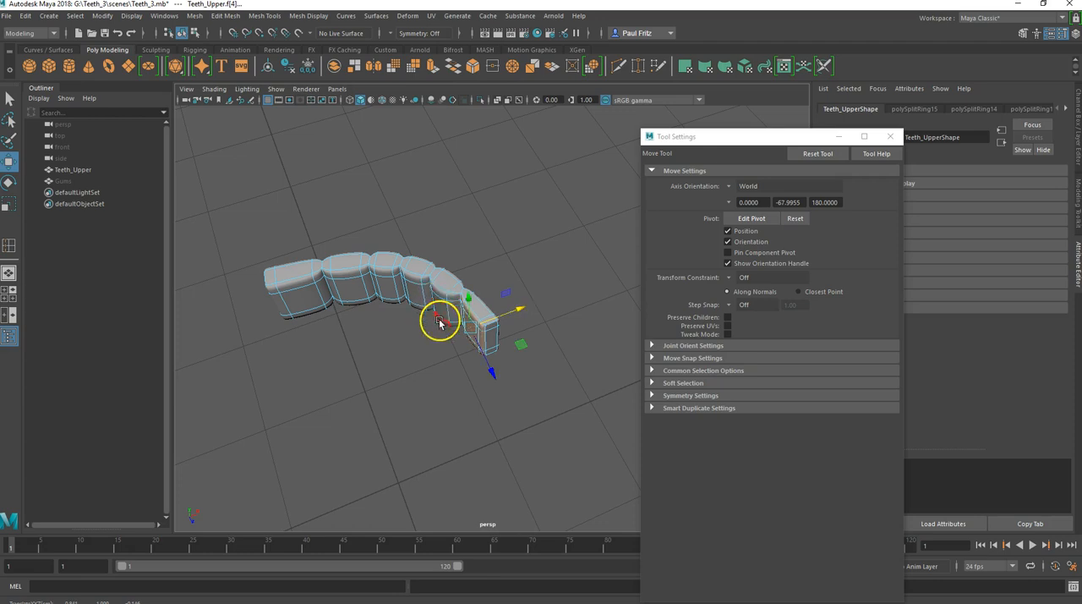
Step: Select the inner-side faces of the second tooth, next to the flat-end front tooth
{"action": "middle_click_drag", "start_coordinate": [413, 369], "coordinate": [419, 406], "text": "alt"}
{"action": "left_click_drag", "start_coordinate": [418, 407], "coordinate": [471, 373], "text": "alt"}
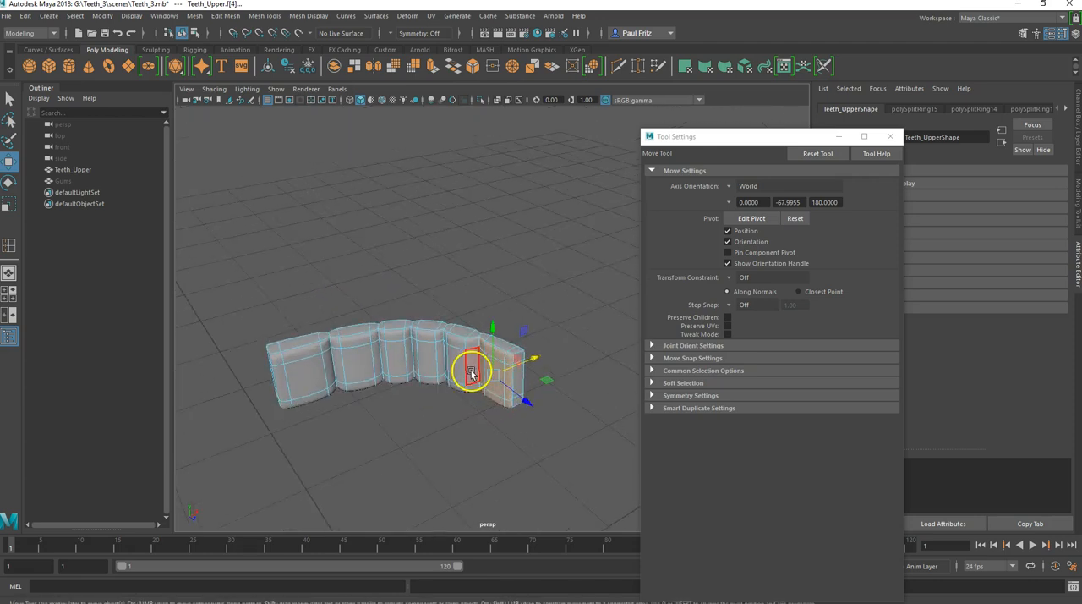
{"action": "left_click", "coordinate": [471, 371]}
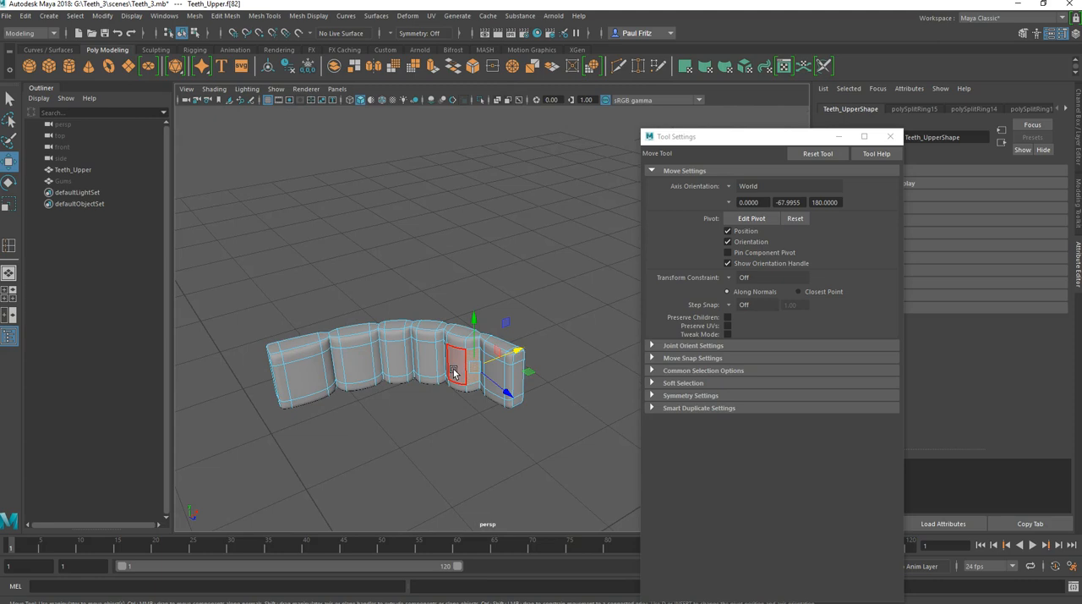
{"action": "key", "text": "q"}
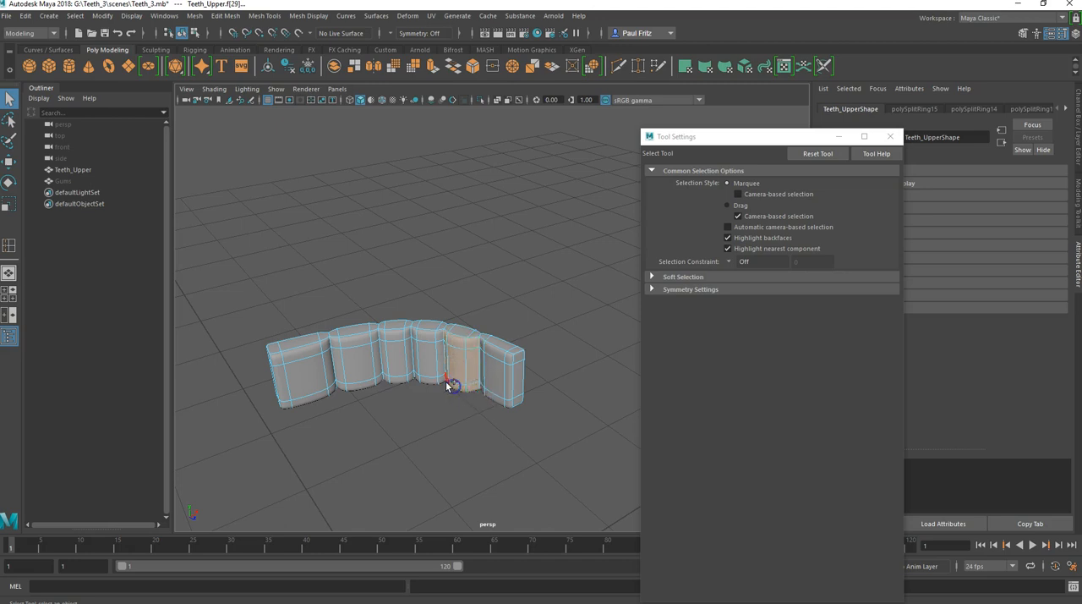
Step: Set the Move tool's axis orientation to Object and rotate the pivot about 26.2° around Y to align across the second tooth's thickness
{"action": "key", "text": "w"}
{"action": "left_click_drag", "start_coordinate": [442, 396], "coordinate": [437, 428], "text": "alt"}
{"action": "left_click_drag", "start_coordinate": [464, 367], "coordinate": [377, 406], "text": "alt"}
{"action": "left_click", "coordinate": [729, 187]}
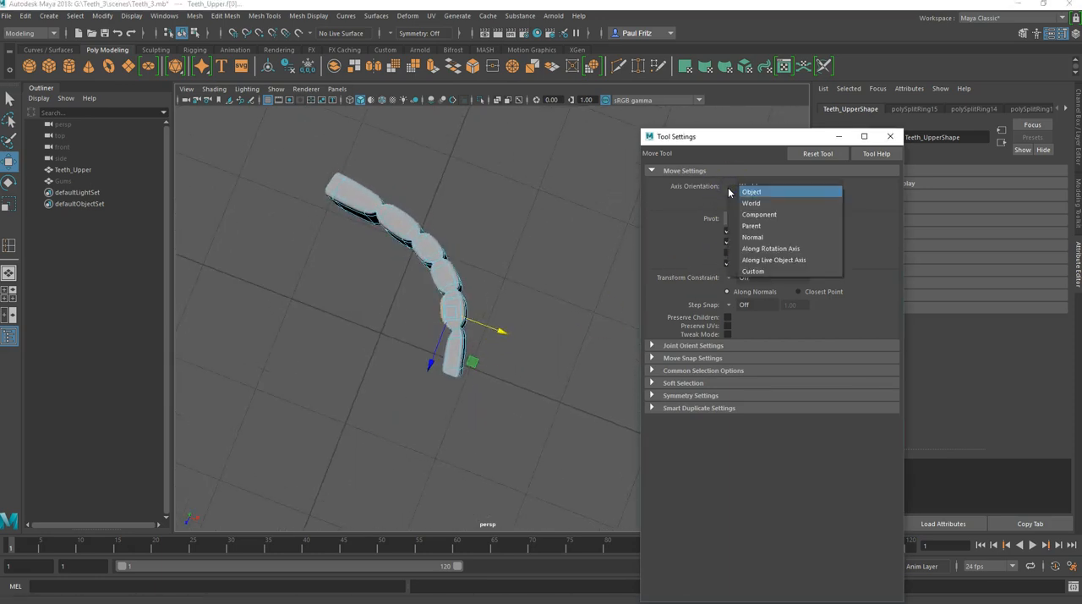
{"action": "left_click", "coordinate": [732, 236]}
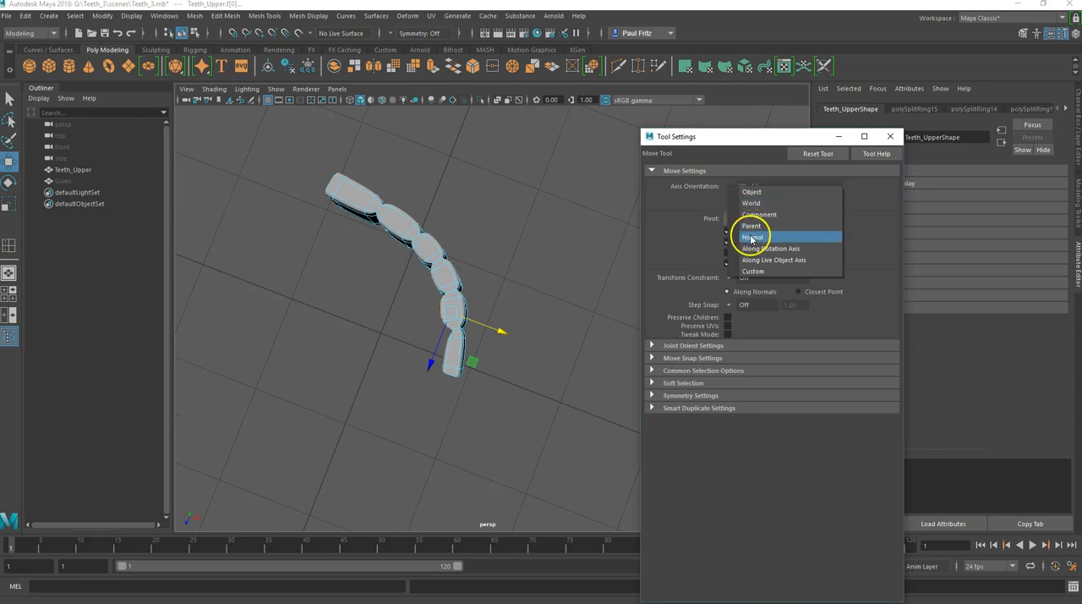
{"action": "left_click", "coordinate": [728, 186]}
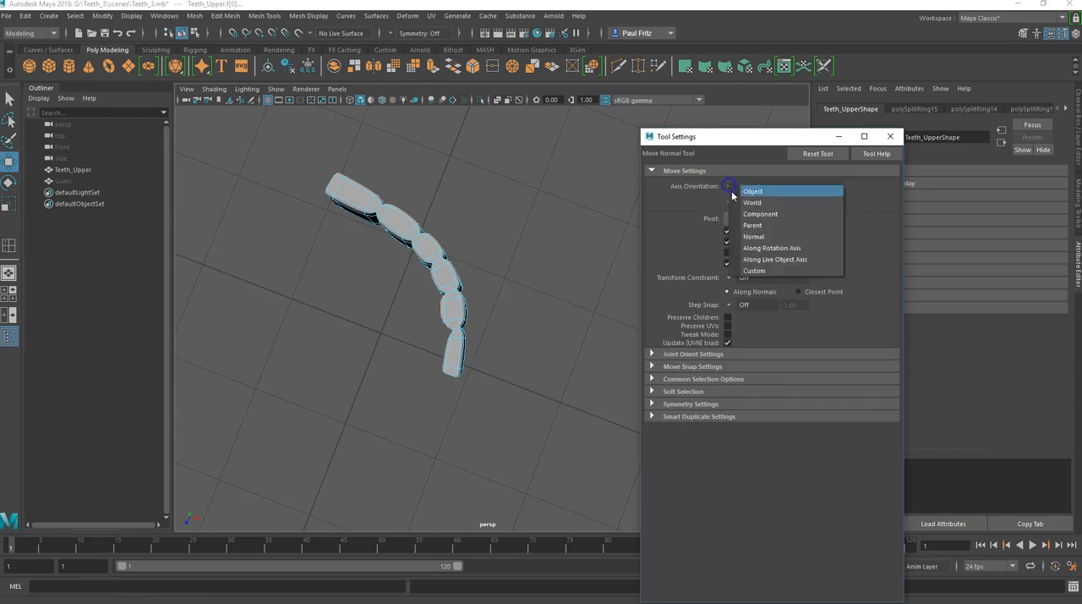
{"action": "left_click", "coordinate": [745, 193]}
{"action": "left_click", "coordinate": [737, 219]}
{"action": "left_click", "coordinate": [480, 314]}
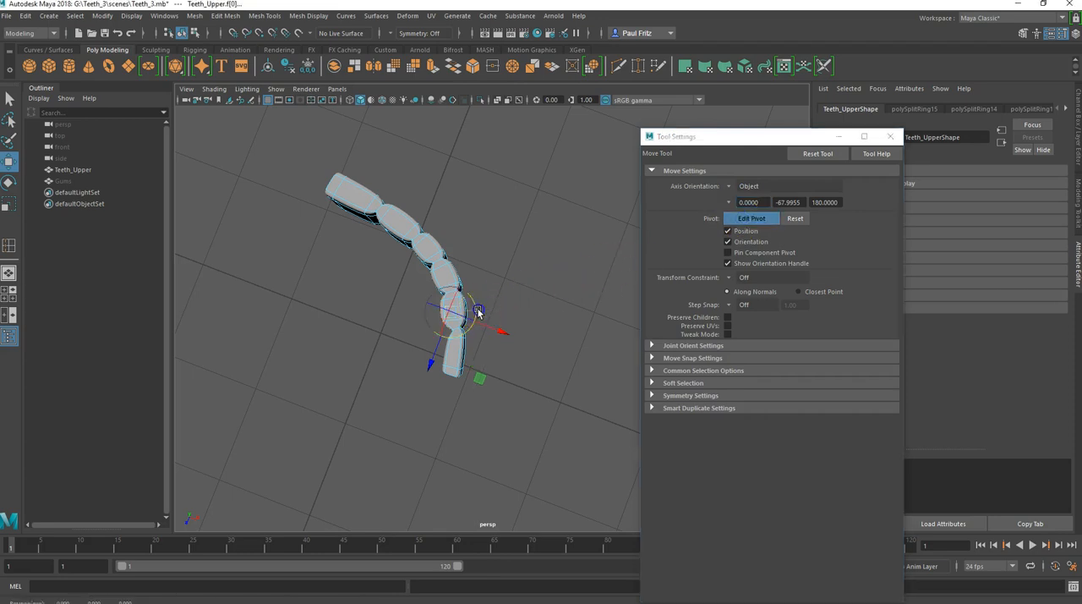
{"action": "left_click_drag", "start_coordinate": [479, 311], "coordinate": [474, 299]}
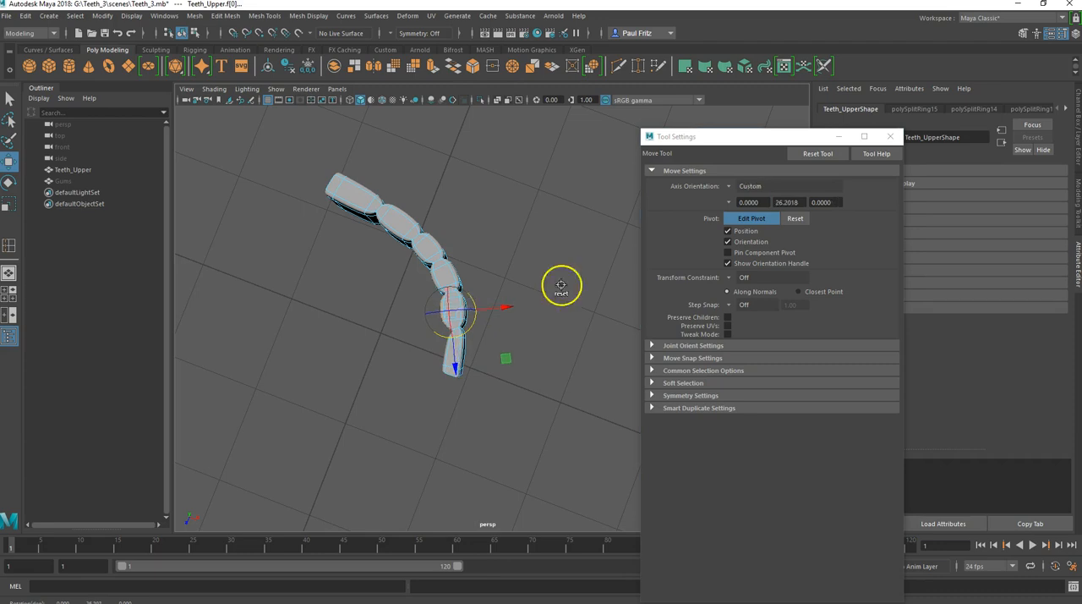
{"action": "left_click", "coordinate": [744, 219]}
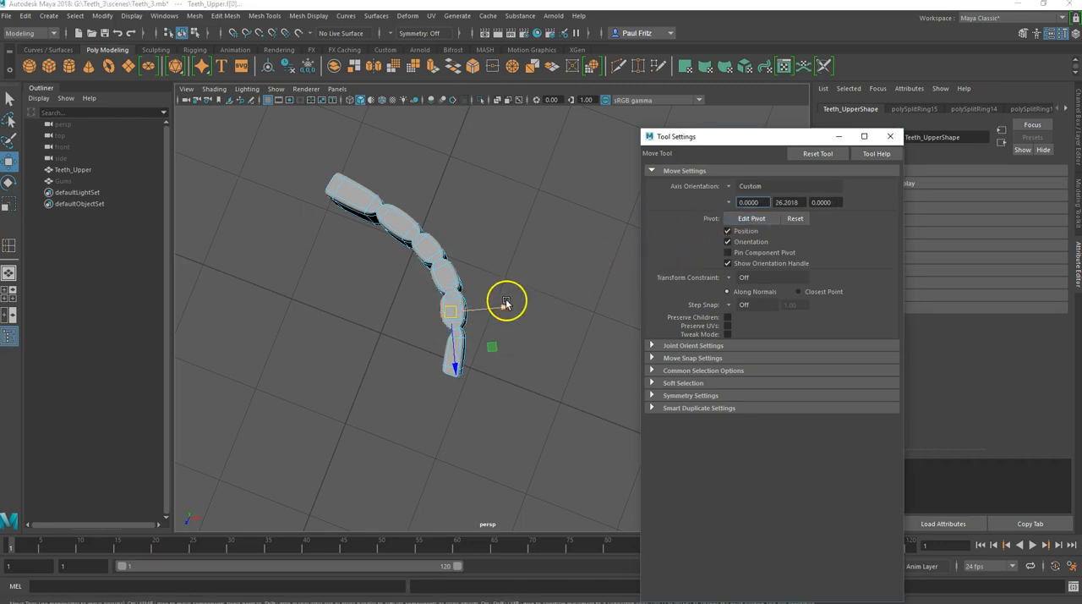
Step: Move the second tooth's inner-side faces toward the arch's outer side to thin the tooth
{"action": "left_click_drag", "start_coordinate": [507, 309], "coordinate": [514, 306]}
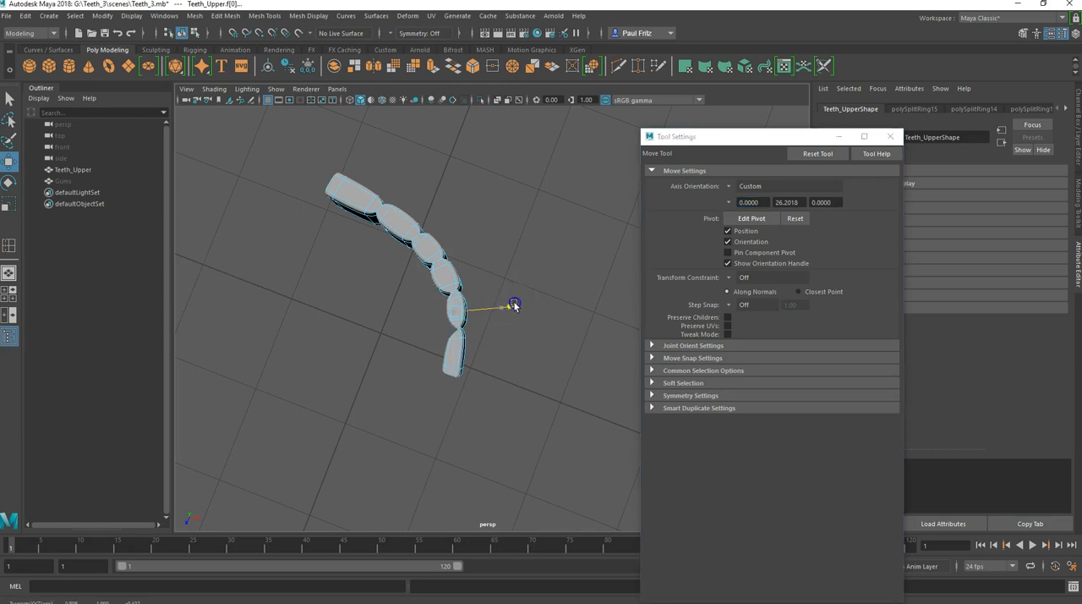
{"action": "left_click_drag", "start_coordinate": [514, 304], "coordinate": [514, 304]}
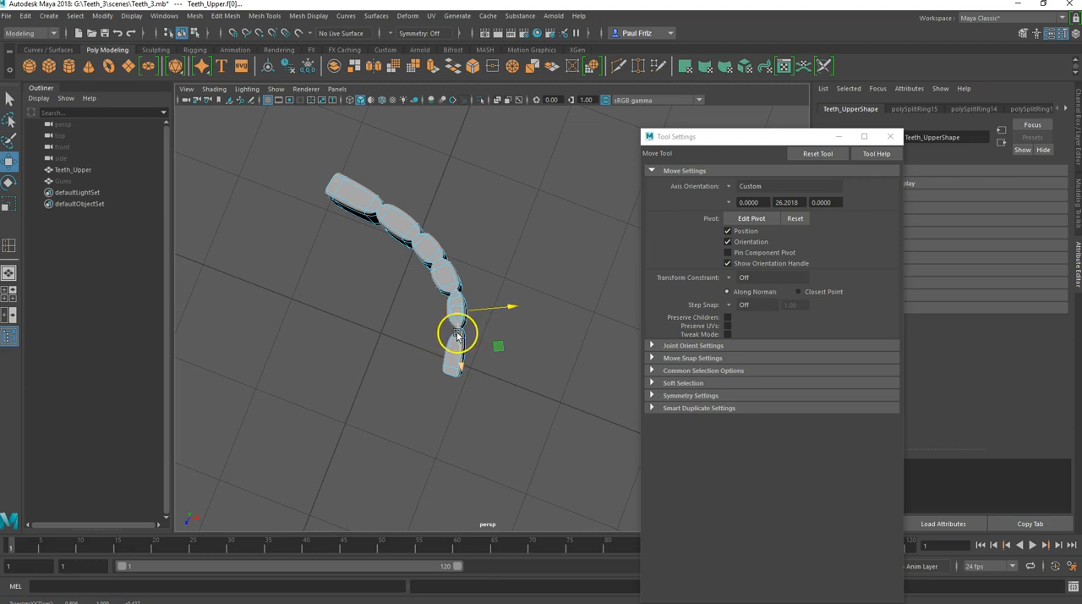
{"action": "left_click_drag", "start_coordinate": [508, 305], "coordinate": [512, 306]}
Step: Select the inner-side vertical edges in the groove between the front tooth and the second tooth
{"action": "left_click_drag", "start_coordinate": [396, 357], "coordinate": [488, 318], "text": "alt"}
{"action": "scroll", "coordinate": [480, 349], "scroll_direction": "up", "scroll_amount": 3}
{"action": "right_click_drag", "start_coordinate": [493, 286], "coordinate": [492, 256]}
{"action": "left_click", "coordinate": [501, 396]}
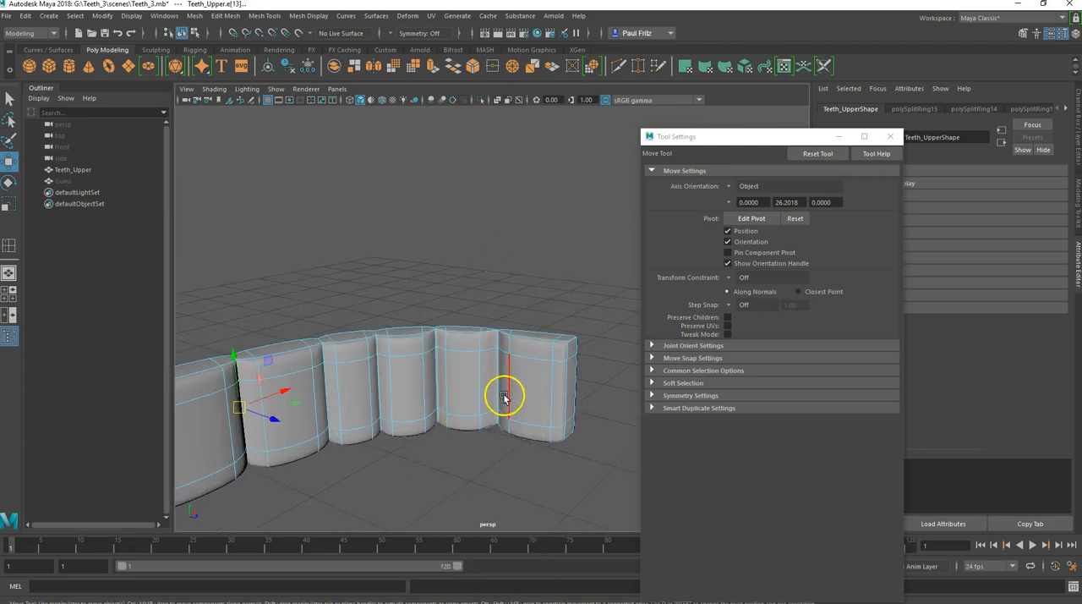
{"action": "left_click", "coordinate": [495, 382]}
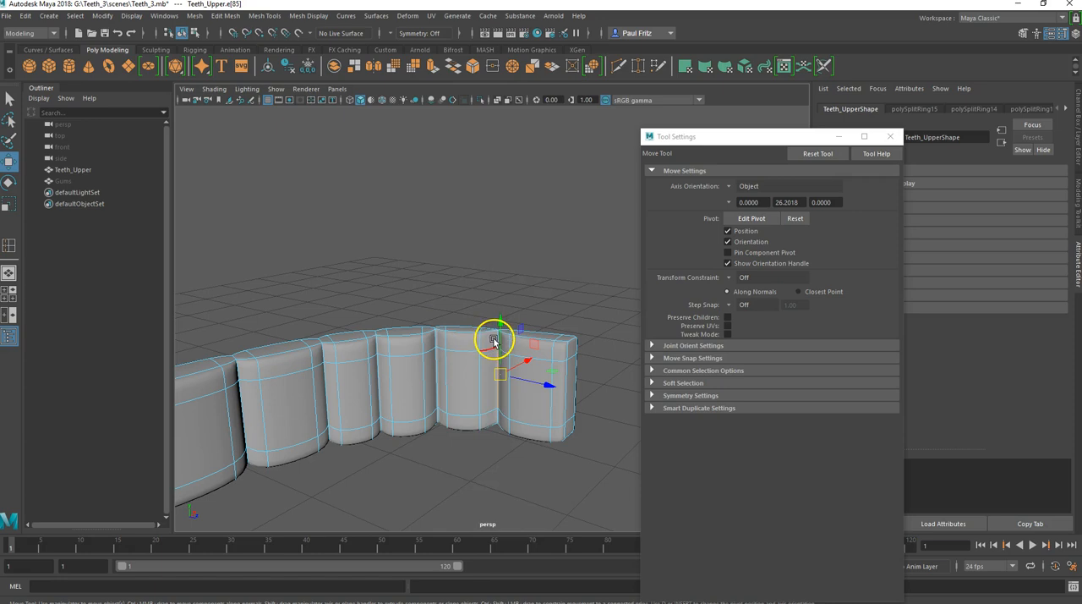
{"action": "key", "text": "q"}
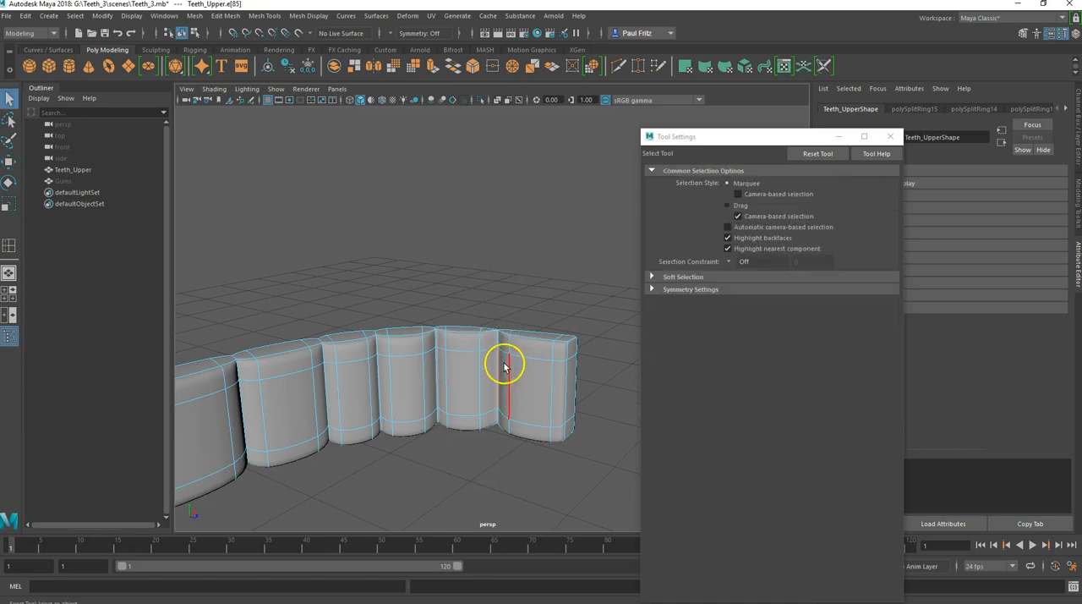
{"action": "scroll", "coordinate": [495, 341], "scroll_direction": "up", "scroll_amount": 2}
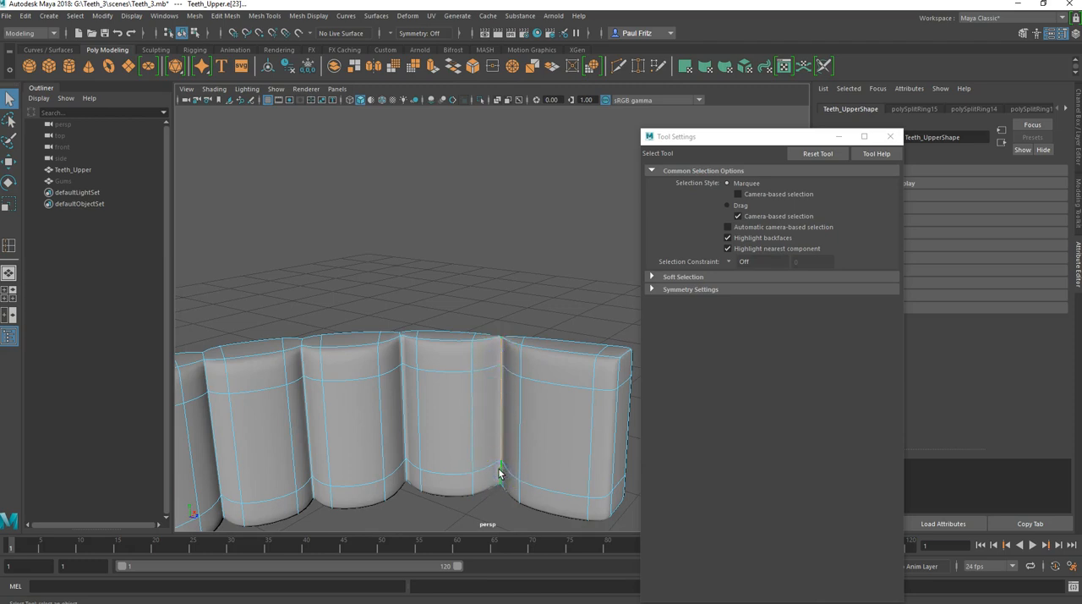
{"action": "key", "text": "w"}
{"action": "left_click_drag", "start_coordinate": [498, 473], "coordinate": [553, 429], "text": "alt"}
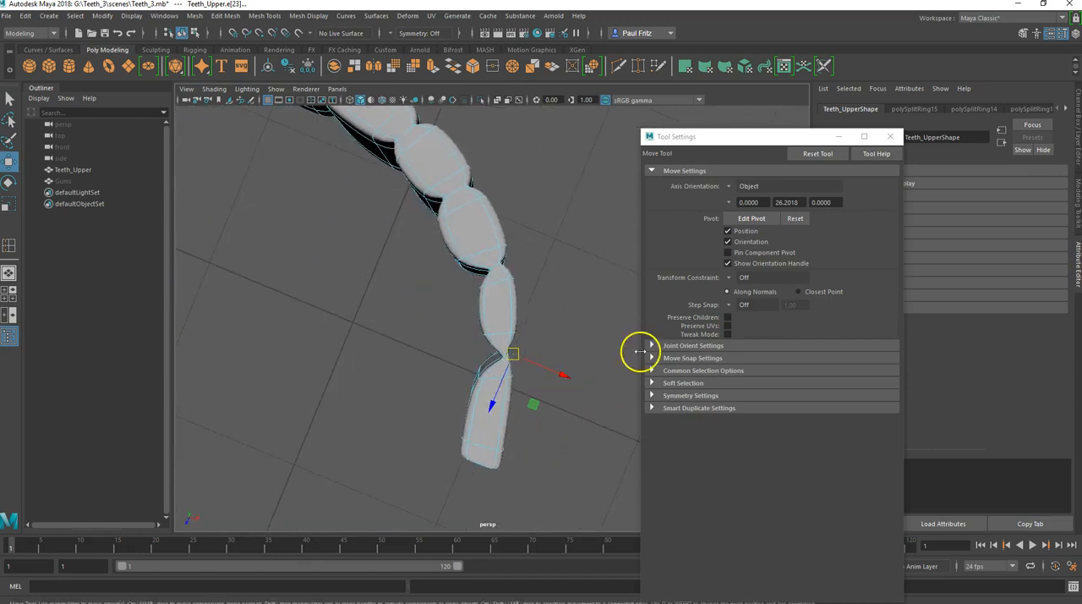
Step: Rotate the groove edges' pivot to about 23.5° around Y and move the edges back toward the arch's inner side
{"action": "left_click", "coordinate": [753, 218]}
{"action": "left_click", "coordinate": [540, 351]}
{"action": "left_click_drag", "start_coordinate": [535, 342], "coordinate": [528, 336]}
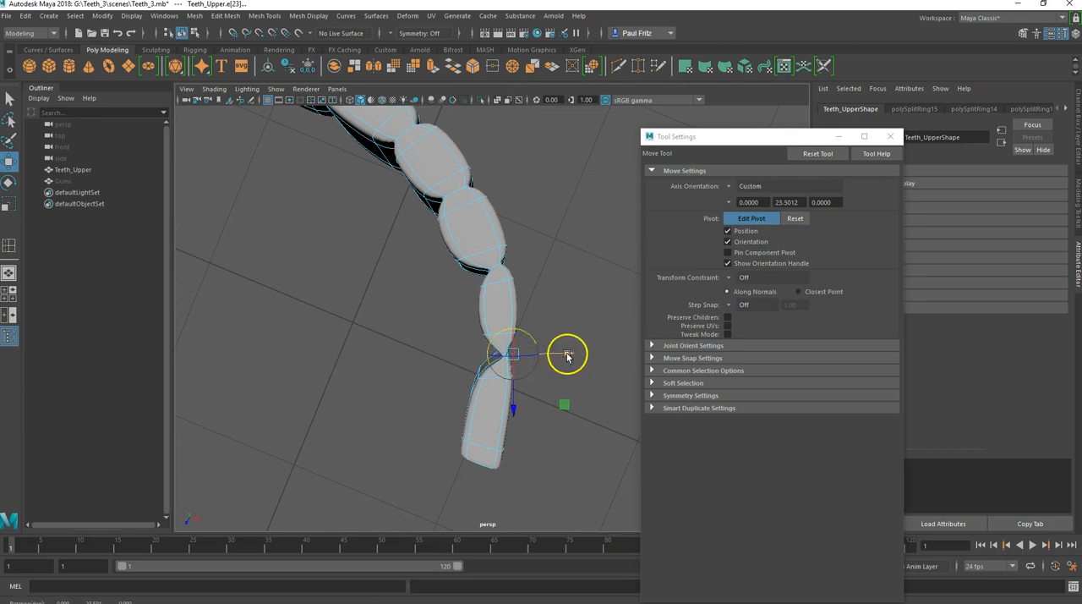
{"action": "left_click", "coordinate": [753, 218]}
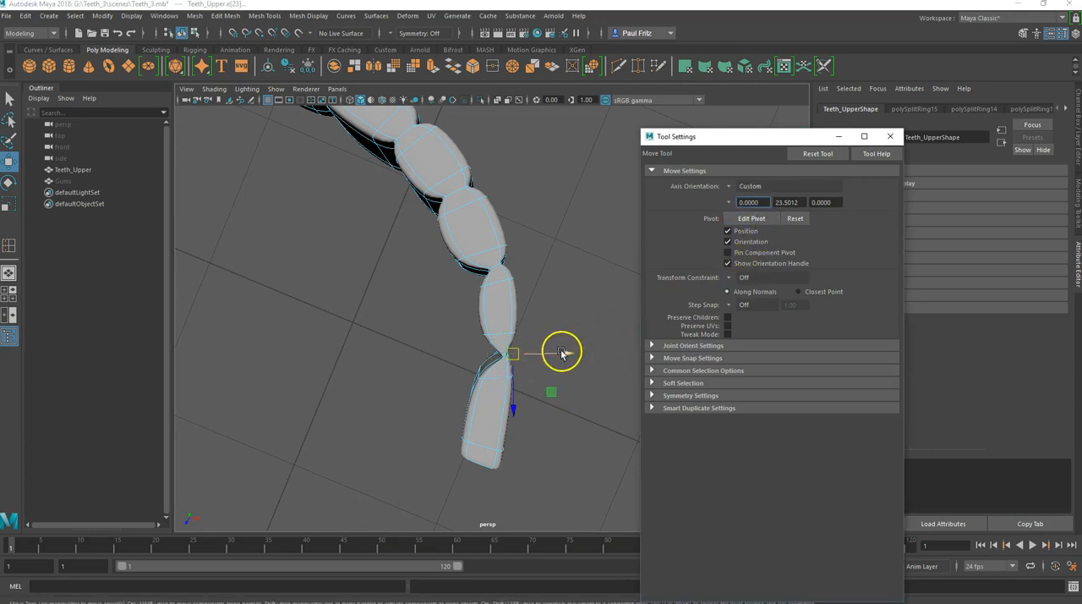
{"action": "left_click_drag", "start_coordinate": [566, 356], "coordinate": [563, 356]}
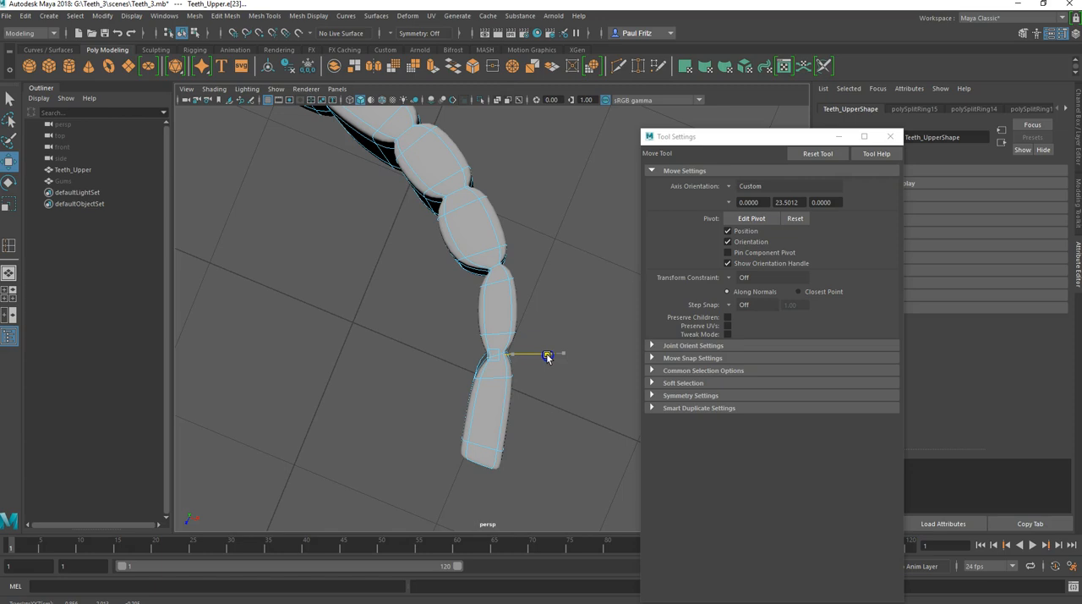
Step: Select the front tooth's outer middle face, align its pivot at about 9.8° around Y, and move the face slightly outward
{"action": "left_click", "coordinate": [490, 392]}
{"action": "left_click_drag", "start_coordinate": [486, 405], "coordinate": [426, 430], "text": "alt"}
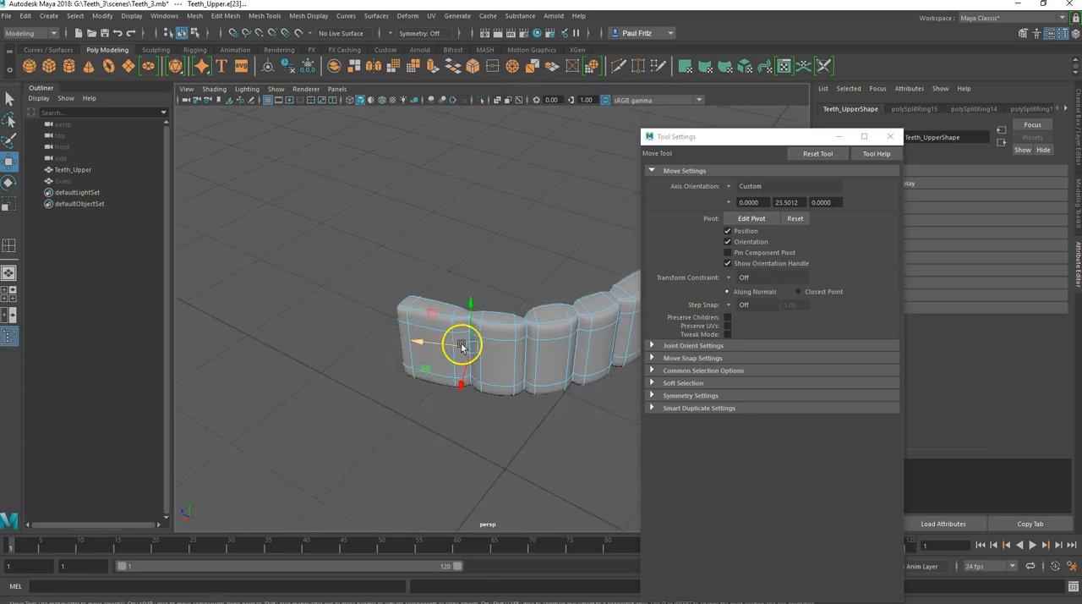
{"action": "mouse_move", "coordinate": [476, 344]}
{"action": "left_mouse_down", "text": "alt"}
{"action": "mouse_move", "coordinate": [447, 348]}
{"action": "mouse_move", "coordinate": [486, 364]}
{"action": "mouse_move", "coordinate": [490, 350]}
{"action": "left_mouse_up", "text": "alt"}
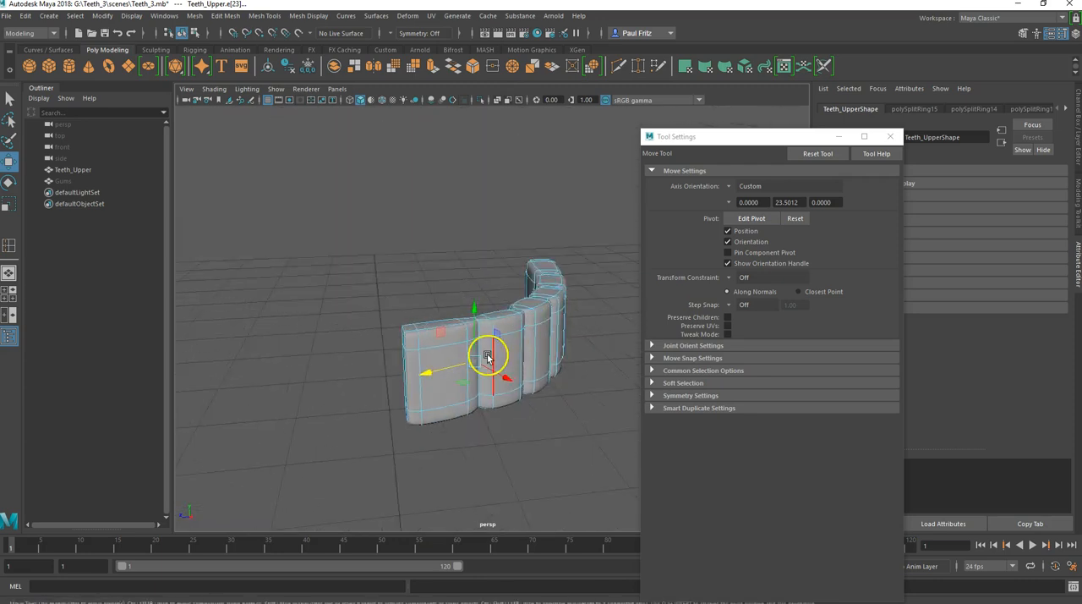
{"action": "right_click_drag", "start_coordinate": [524, 349], "coordinate": [524, 317]}
{"action": "left_click", "coordinate": [443, 372]}
{"action": "left_click", "coordinate": [445, 389]}
{"action": "mouse_move", "coordinate": [434, 420]}
{"action": "left_mouse_down", "text": "alt"}
{"action": "mouse_move", "coordinate": [416, 455]}
{"action": "mouse_move", "coordinate": [446, 434]}
{"action": "mouse_move", "coordinate": [438, 440]}
{"action": "left_mouse_up", "text": "alt"}
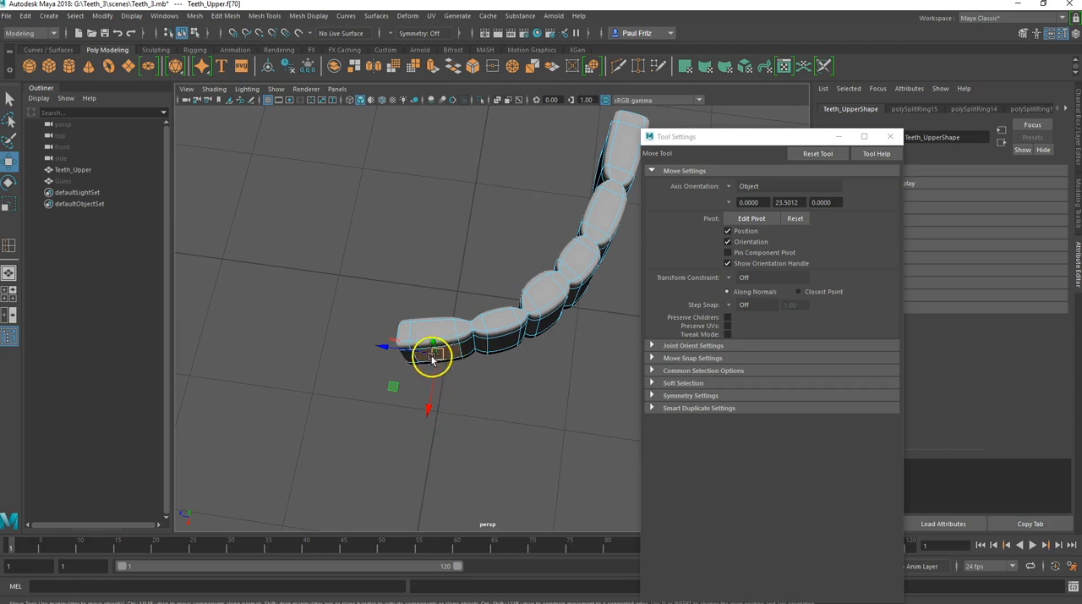
{"action": "left_click", "coordinate": [765, 219]}
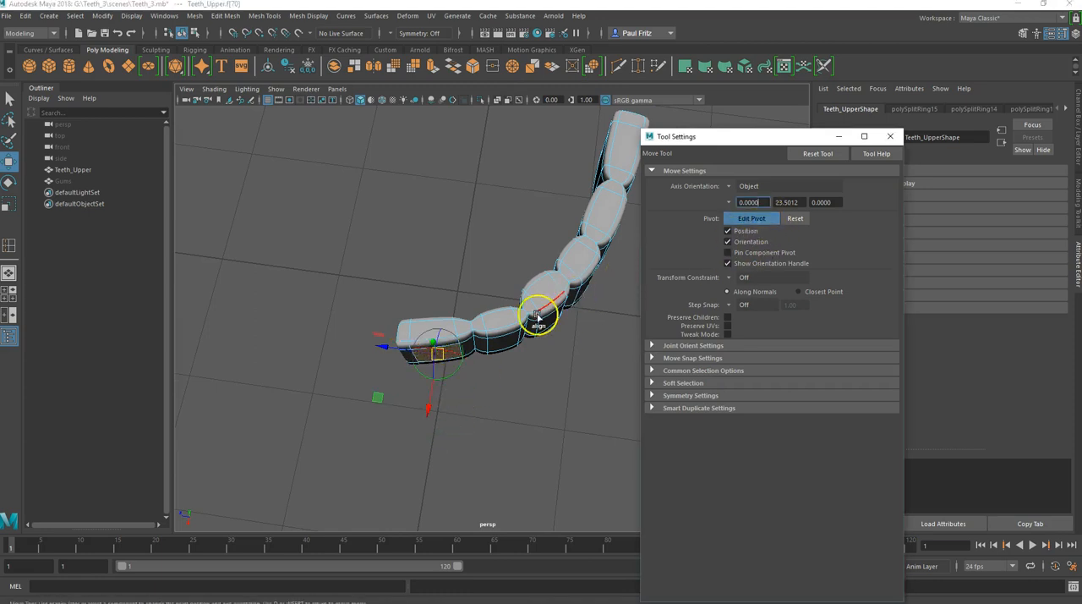
{"action": "left_click_drag", "start_coordinate": [452, 377], "coordinate": [437, 411]}
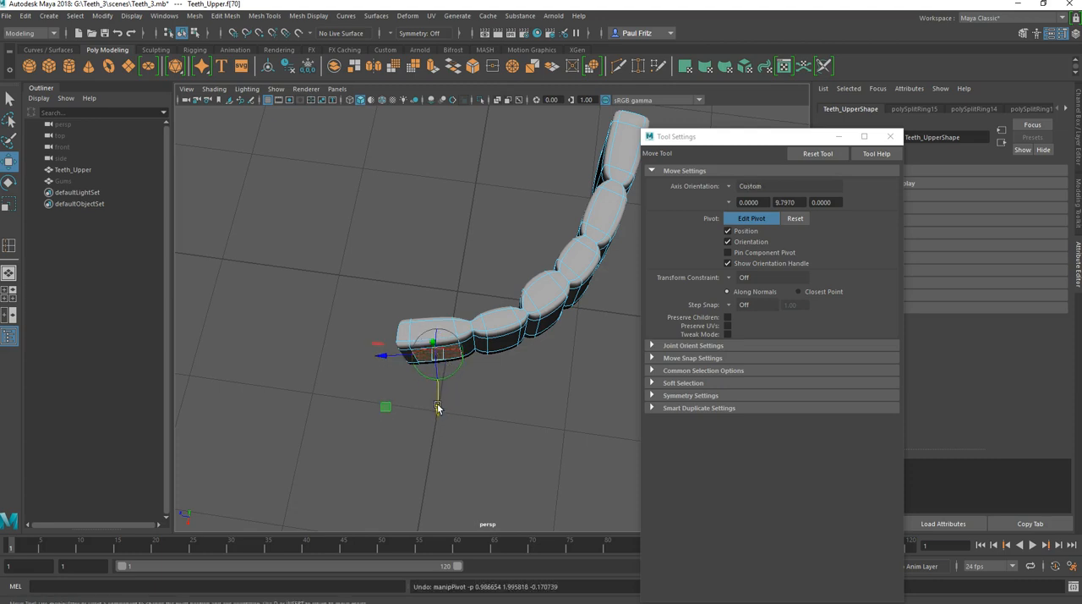
{"action": "left_click", "coordinate": [751, 218]}
{"action": "left_click_drag", "start_coordinate": [437, 409], "coordinate": [438, 413]}
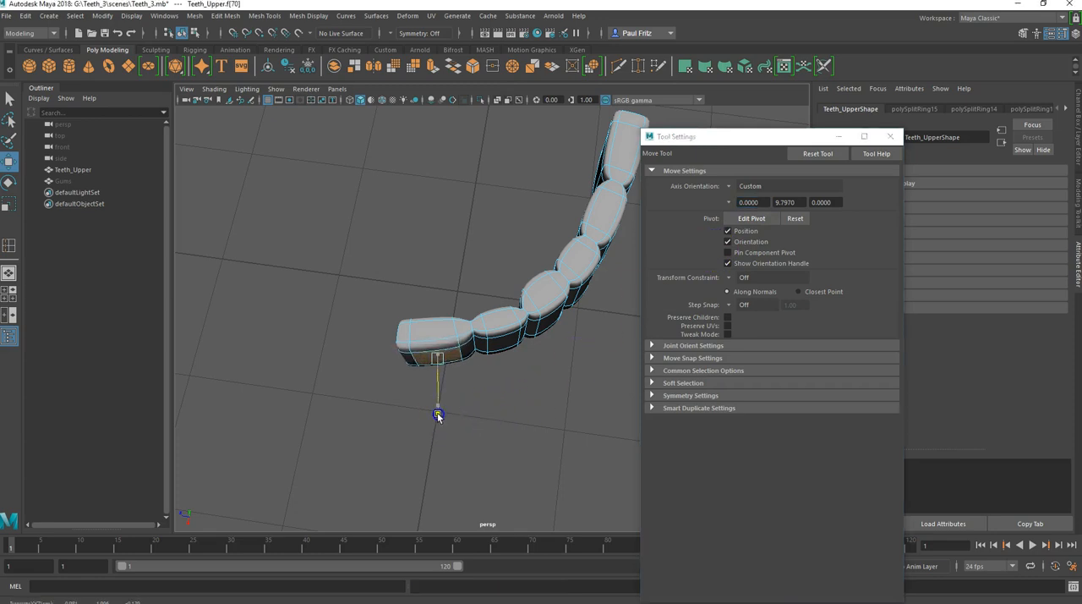
Step: Move the outer middle faces of the second and third teeth slightly outward from the arch, one at a time
{"action": "left_click", "coordinate": [500, 345]}
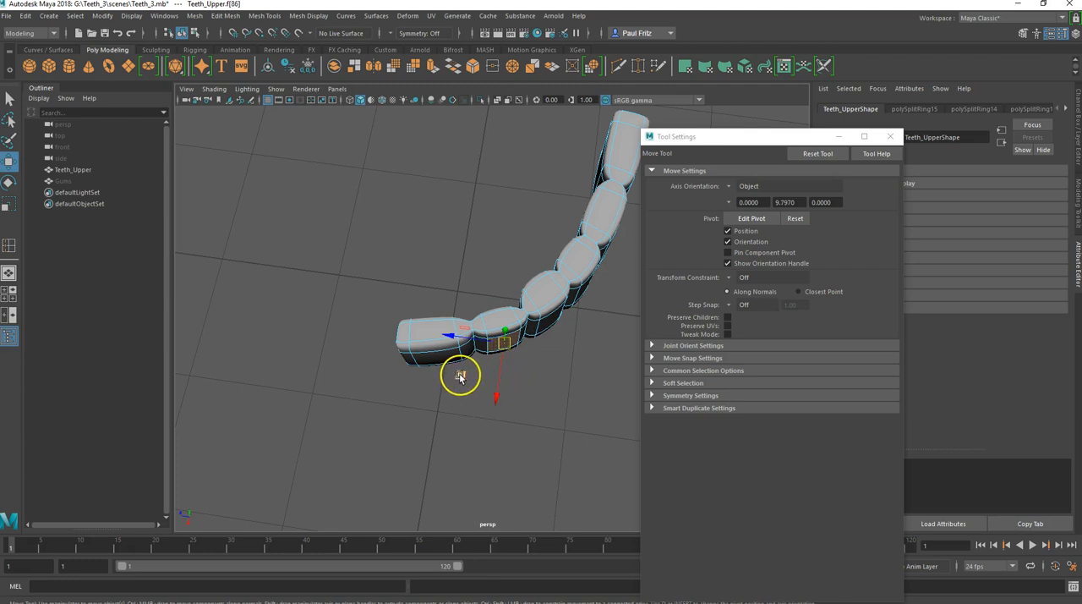
{"action": "left_click_drag", "start_coordinate": [461, 374], "coordinate": [358, 407]}
{"action": "left_click", "coordinate": [445, 297]}
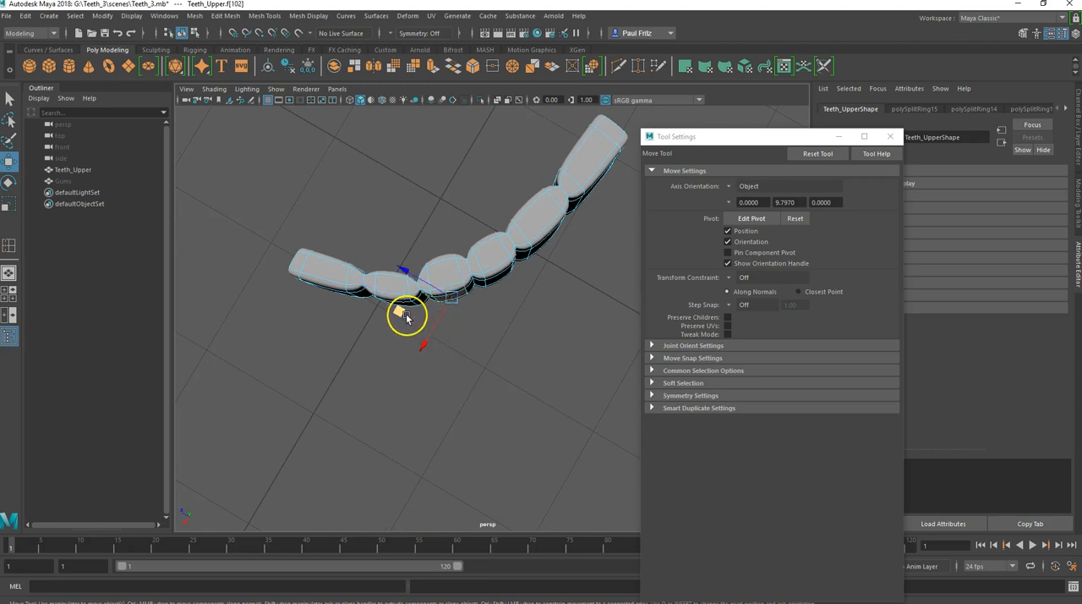
{"action": "left_click_drag", "start_coordinate": [398, 312], "coordinate": [401, 312]}
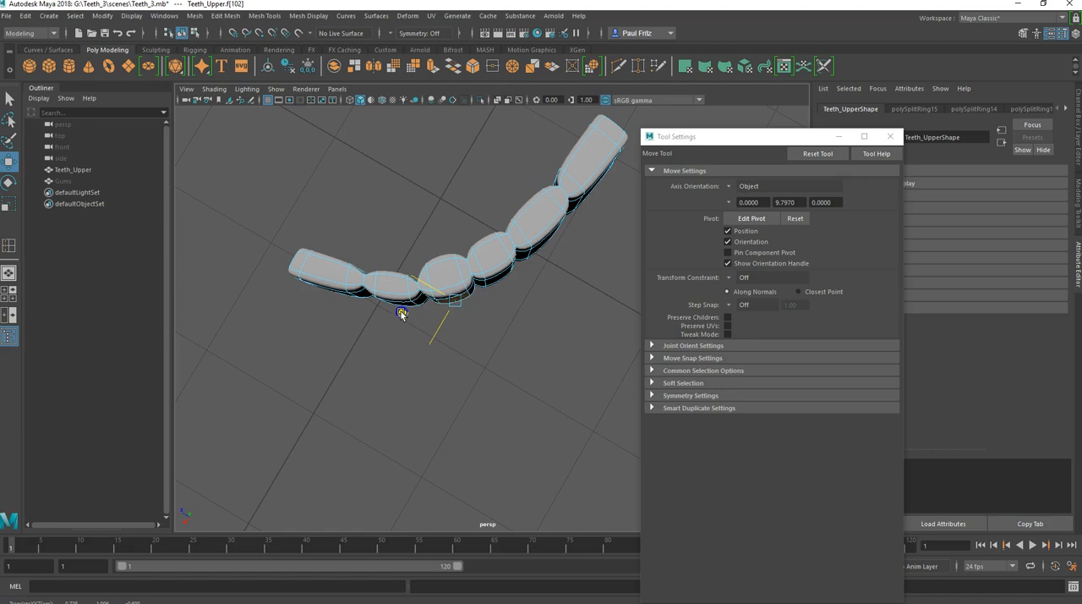
Step: Move the outer middle faces of the fourth and fifth teeth slightly outward, one at a time
{"action": "left_click_drag", "start_coordinate": [492, 302], "coordinate": [451, 300], "text": "alt"}
{"action": "left_click", "coordinate": [504, 290]}
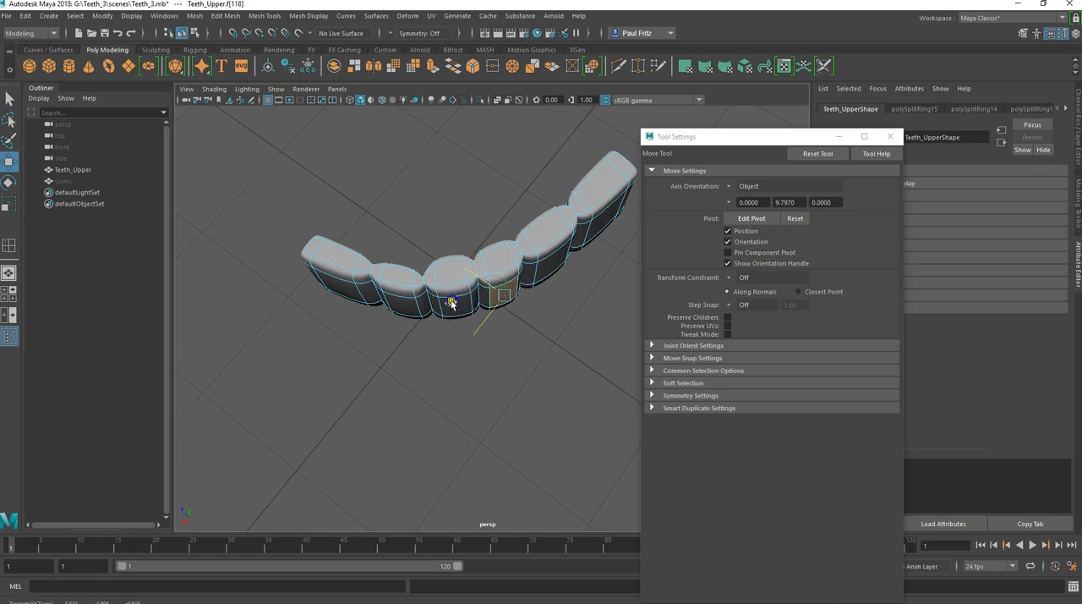
{"action": "left_click_drag", "start_coordinate": [452, 302], "coordinate": [453, 302]}
{"action": "left_click", "coordinate": [545, 266]}
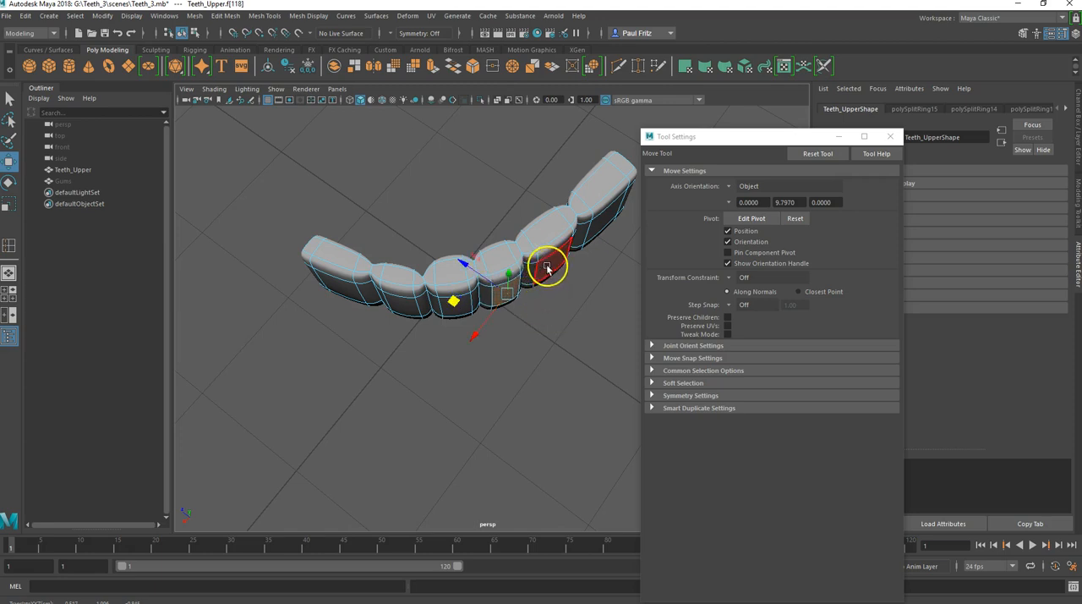
{"action": "left_click_drag", "start_coordinate": [502, 269], "coordinate": [484, 273]}
Step: Select the last back tooth's outer middle face and move it slightly outward
{"action": "middle_click_drag", "start_coordinate": [538, 284], "coordinate": [302, 246], "text": "alt"}
{"action": "left_click", "coordinate": [421, 279]}
{"action": "left_click_drag", "start_coordinate": [392, 310], "coordinate": [369, 285], "text": "alt"}
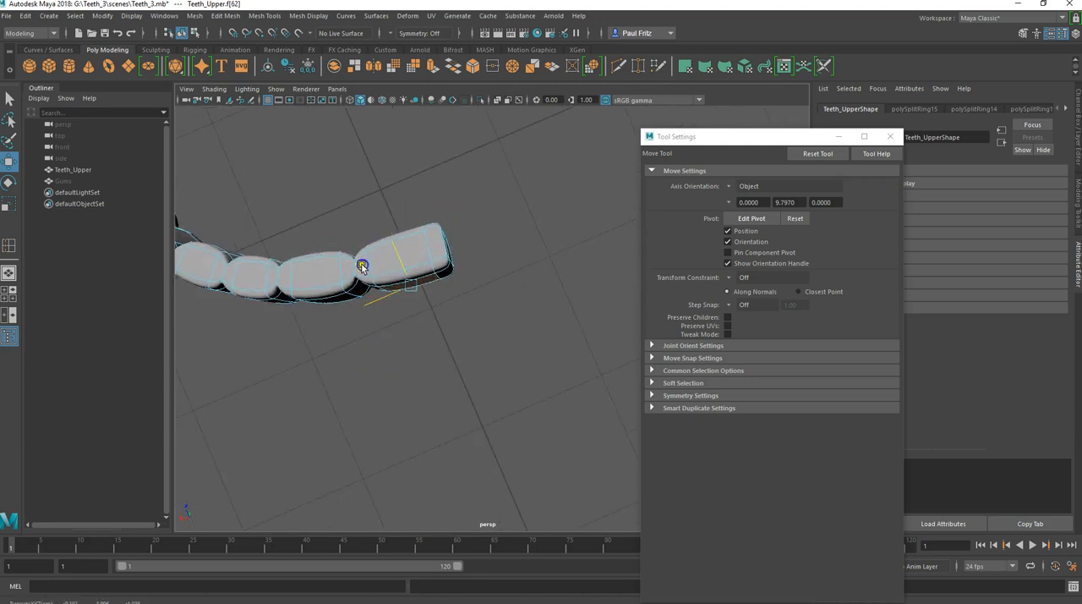
{"action": "left_click_drag", "start_coordinate": [363, 265], "coordinate": [415, 265], "text": "alt"}
Step: Check the teeth's bulged outer sides from several angles and turn off the smooth mesh preview
{"action": "middle_click_drag", "start_coordinate": [415, 266], "coordinate": [480, 220], "text": "alt"}
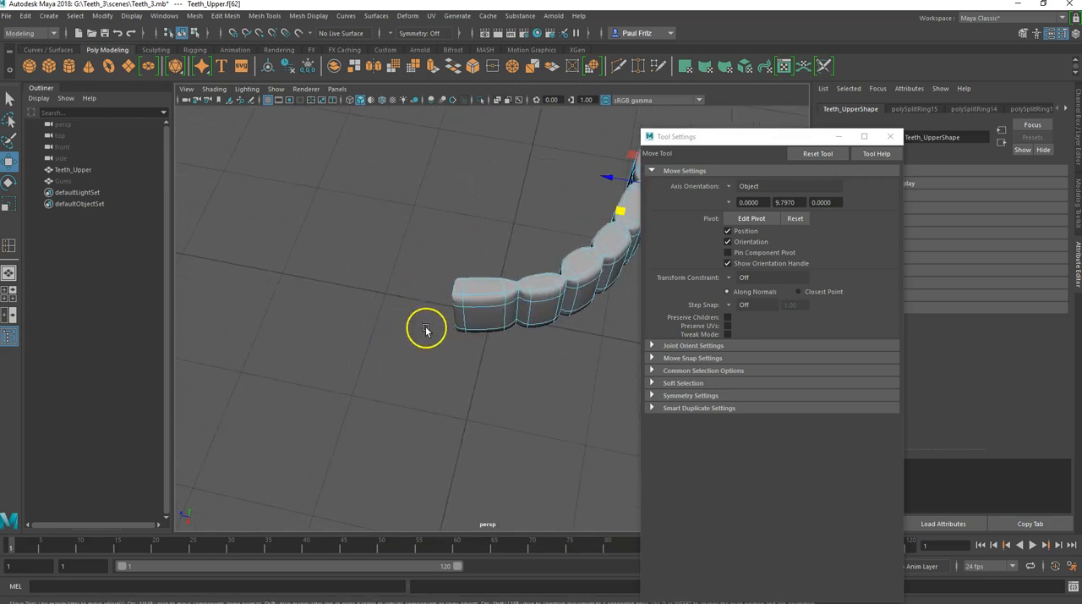
{"action": "mouse_move", "coordinate": [444, 349]}
{"action": "left_mouse_down", "text": "alt"}
{"action": "mouse_move", "coordinate": [434, 353]}
{"action": "mouse_move", "coordinate": [456, 333]}
{"action": "left_mouse_up", "text": "alt"}
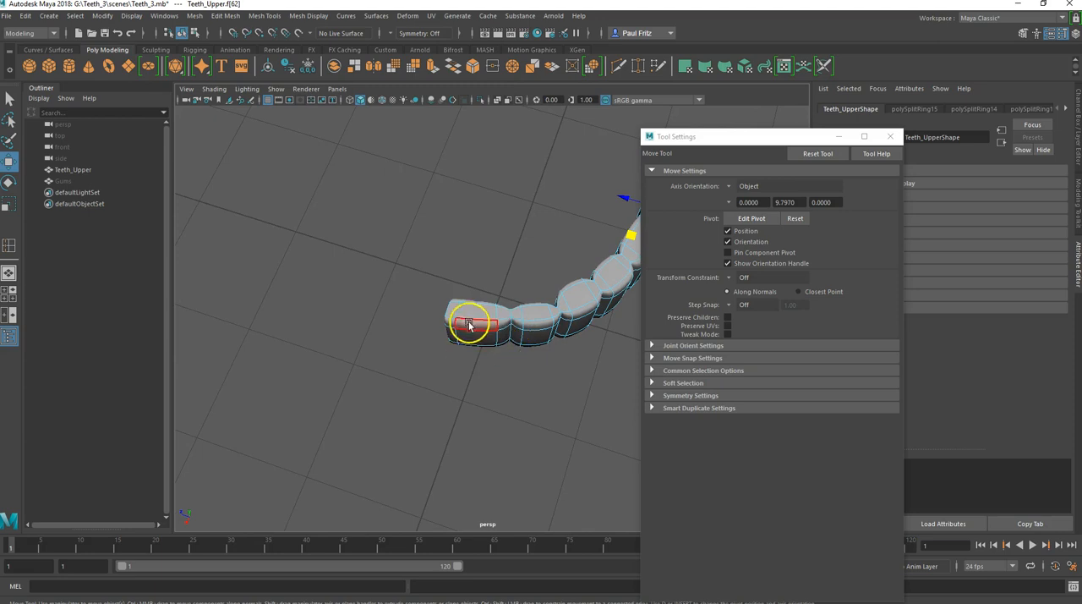
{"action": "middle_click_drag", "start_coordinate": [502, 330], "coordinate": [398, 333], "text": "alt"}
{"action": "left_click_drag", "start_coordinate": [398, 335], "coordinate": [473, 307], "text": "alt"}
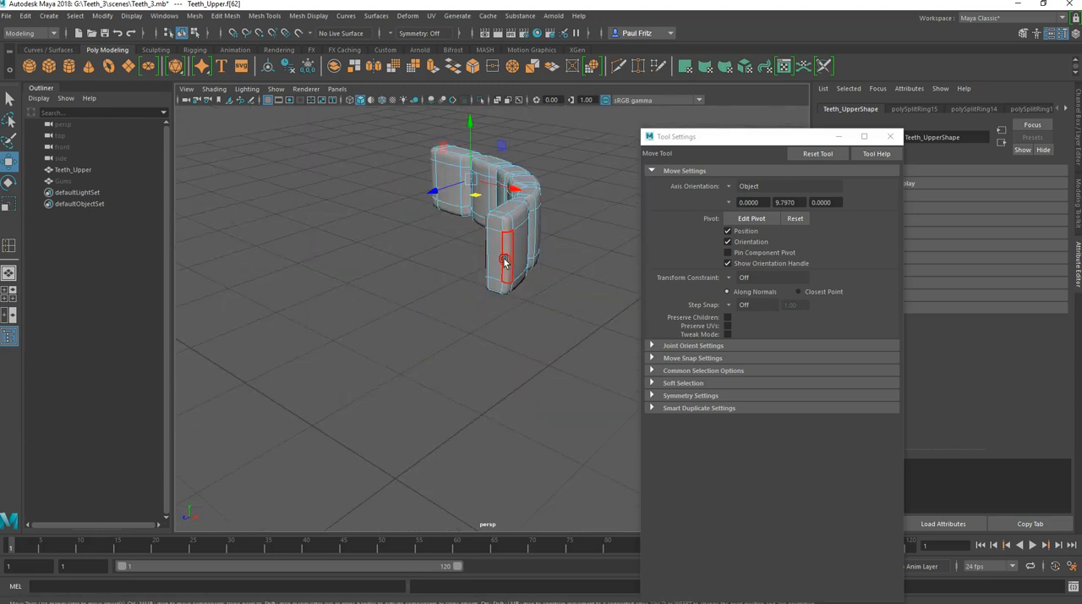
{"action": "key", "text": "1"}
{"action": "left_click_drag", "start_coordinate": [502, 245], "coordinate": [484, 288], "text": "alt"}
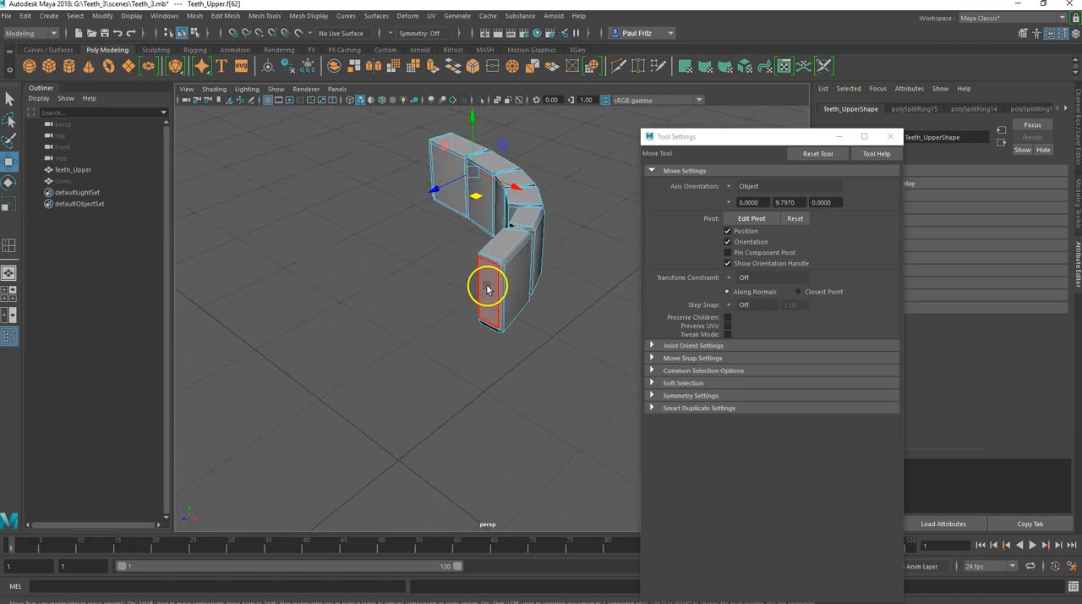
Step: Select the stacked end faces of the front tooth at the arch's centre line and delete them
{"action": "left_click", "coordinate": [487, 288]}
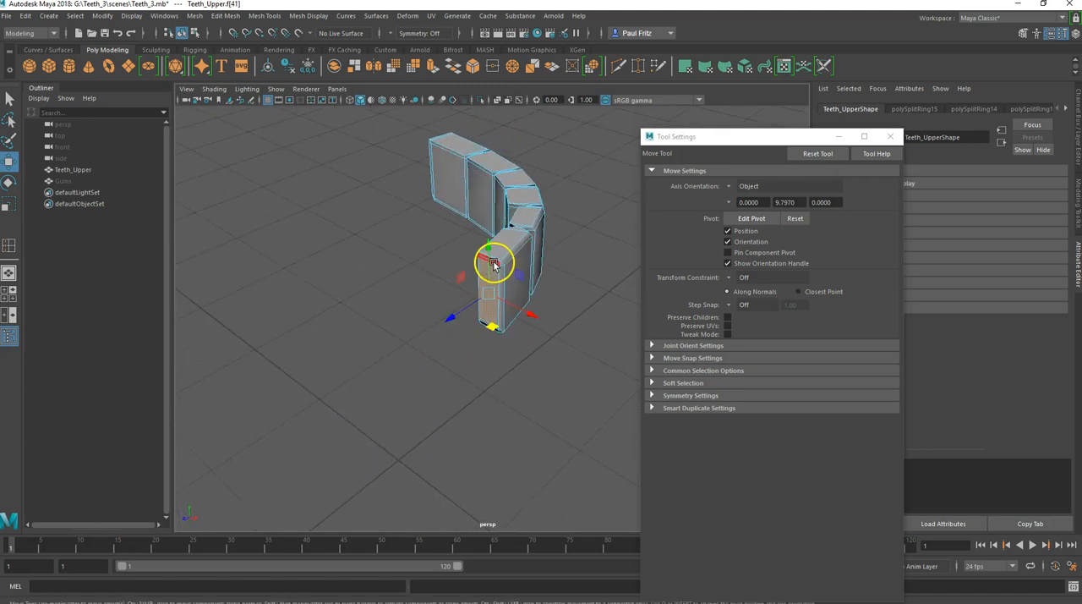
{"action": "key", "text": "q"}
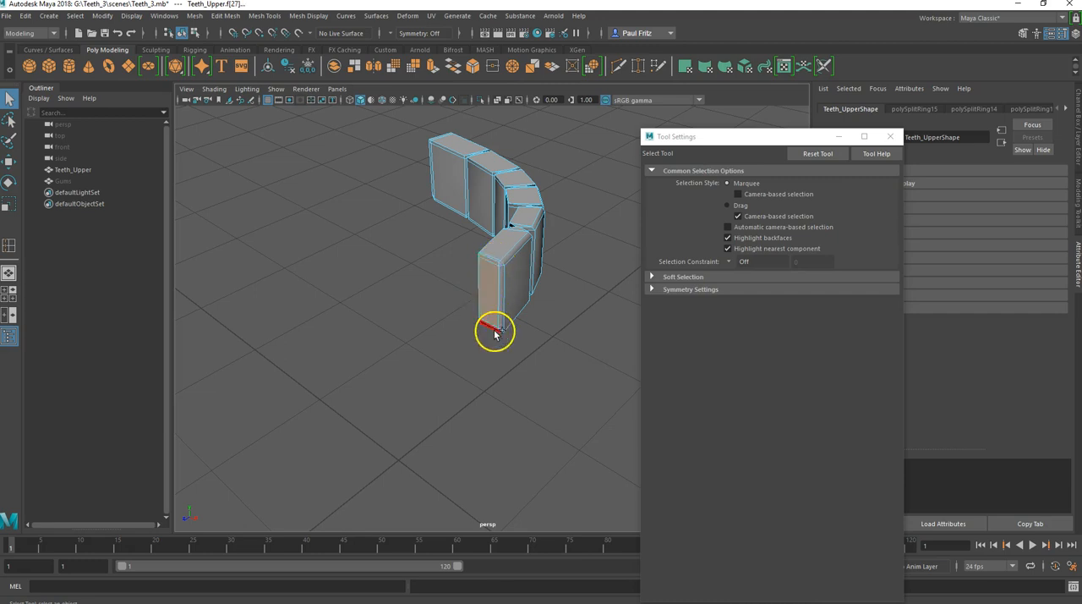
{"action": "left_click_drag", "start_coordinate": [486, 335], "coordinate": [537, 268], "text": "alt"}
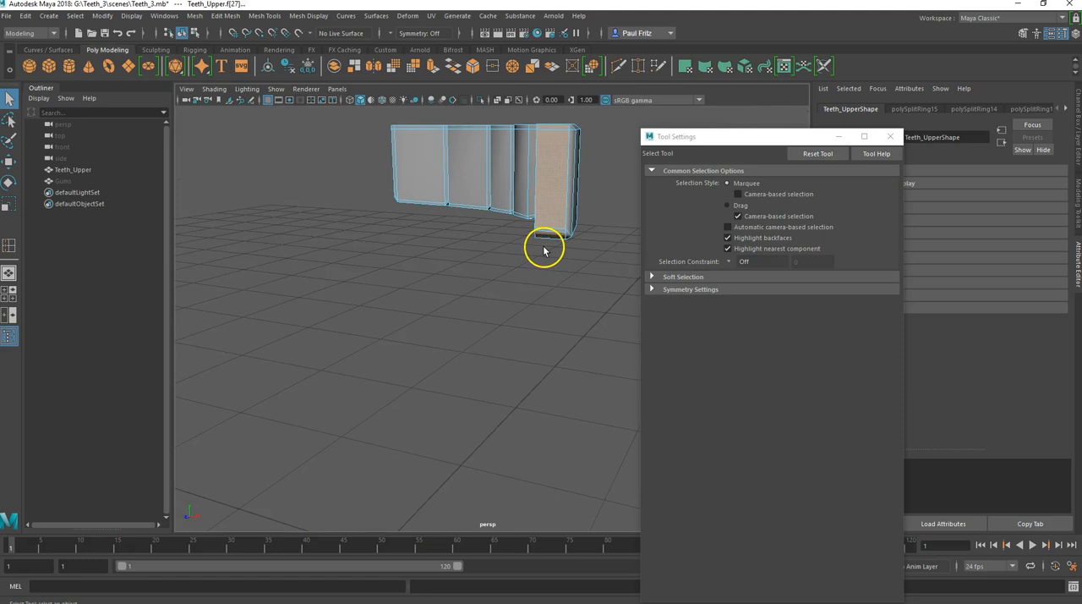
{"action": "key", "text": "ctrl+z"}
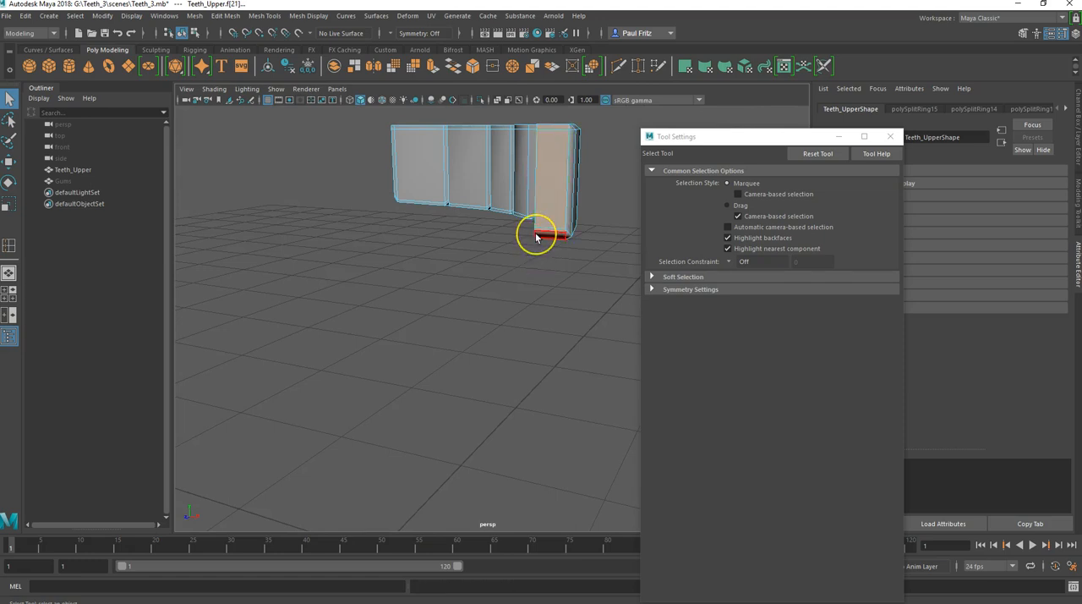
{"action": "key", "text": "ctrl+z"}
Step: Select the whole Teeth_Upper mesh in object mode and open the Mirror options clear of the model
{"action": "left_click_drag", "start_coordinate": [533, 235], "coordinate": [445, 240], "text": "alt"}
{"action": "right_click_drag", "start_coordinate": [444, 235], "coordinate": [488, 221]}
{"action": "scroll", "coordinate": [458, 254], "scroll_direction": "down", "scroll_amount": 3}
{"action": "left_click_drag", "start_coordinate": [434, 282], "coordinate": [425, 286], "text": "alt"}
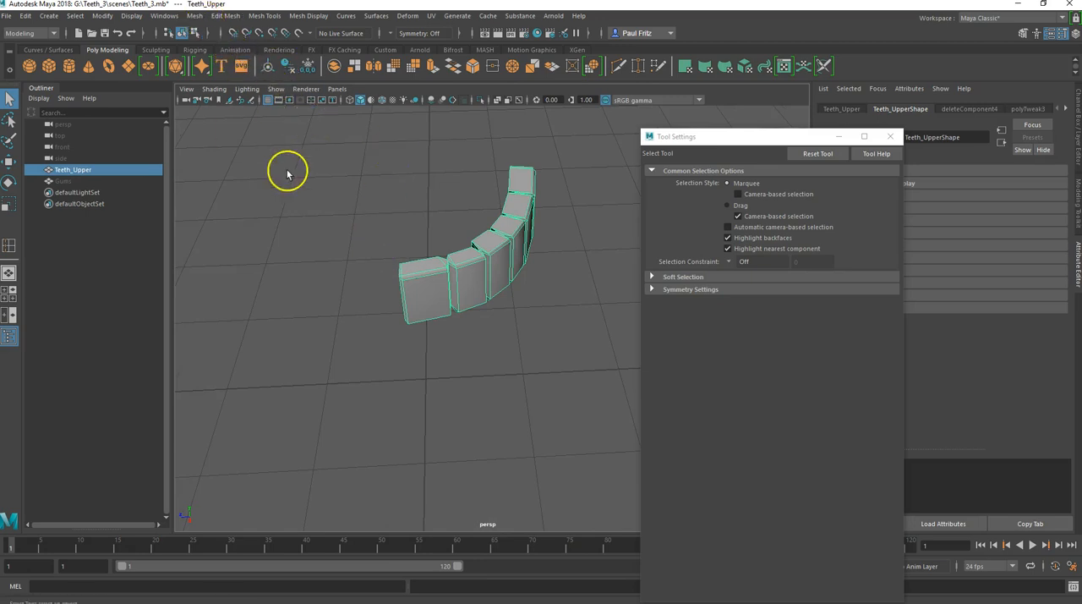
{"action": "left_click", "coordinate": [195, 16]}
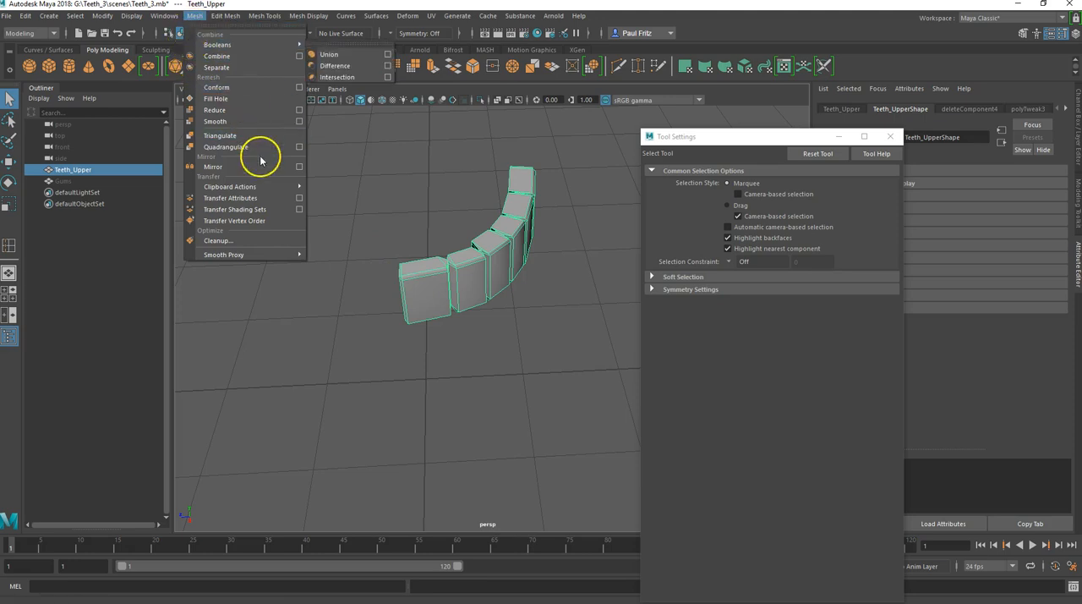
{"action": "left_click", "coordinate": [299, 171]}
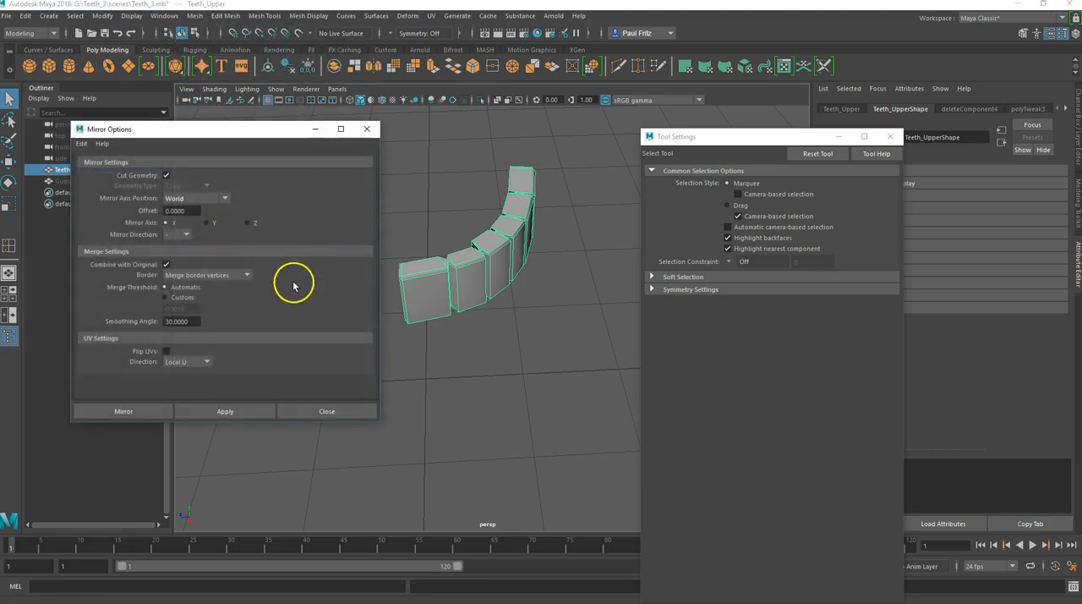
{"action": "left_click_drag", "start_coordinate": [229, 128], "coordinate": [733, 123]}
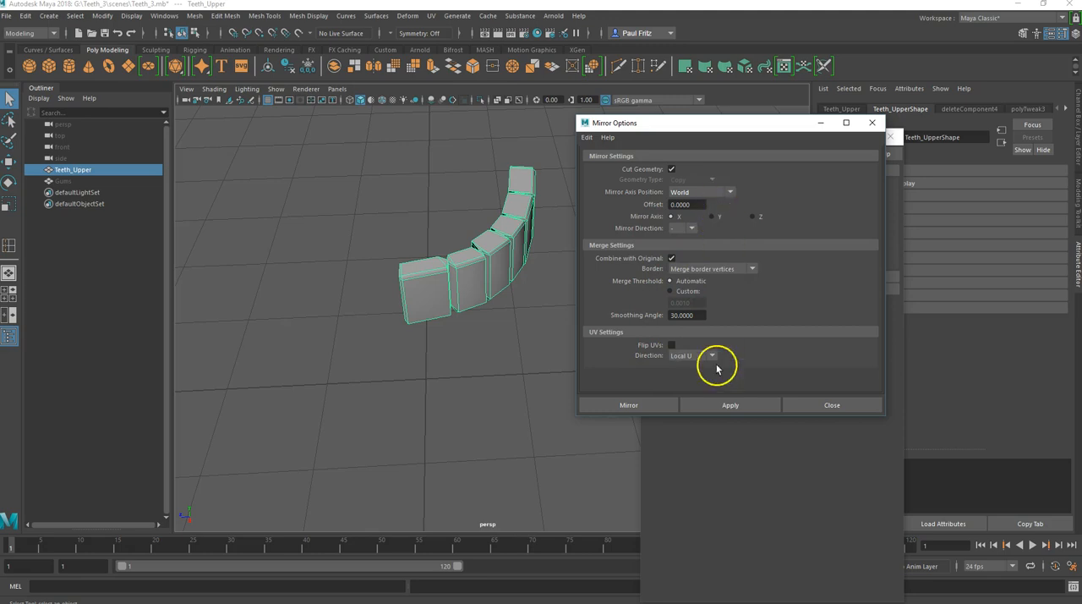
Step: Try mirroring Teeth_Upper across the world X axis in the negative direction with border vertices merged, and undo it
{"action": "left_click", "coordinate": [703, 404]}
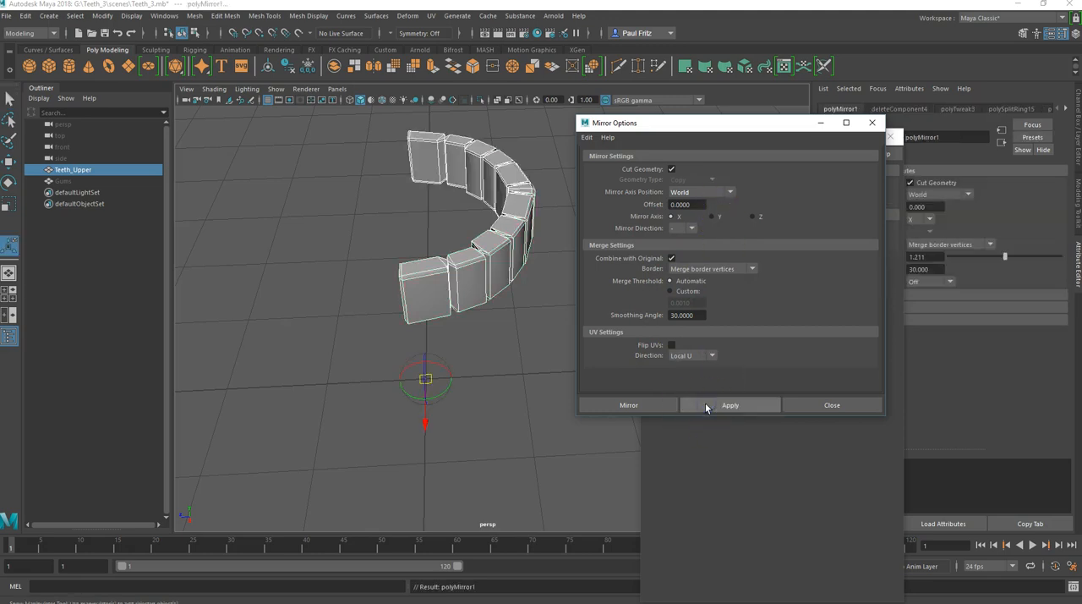
{"action": "left_click", "coordinate": [528, 363]}
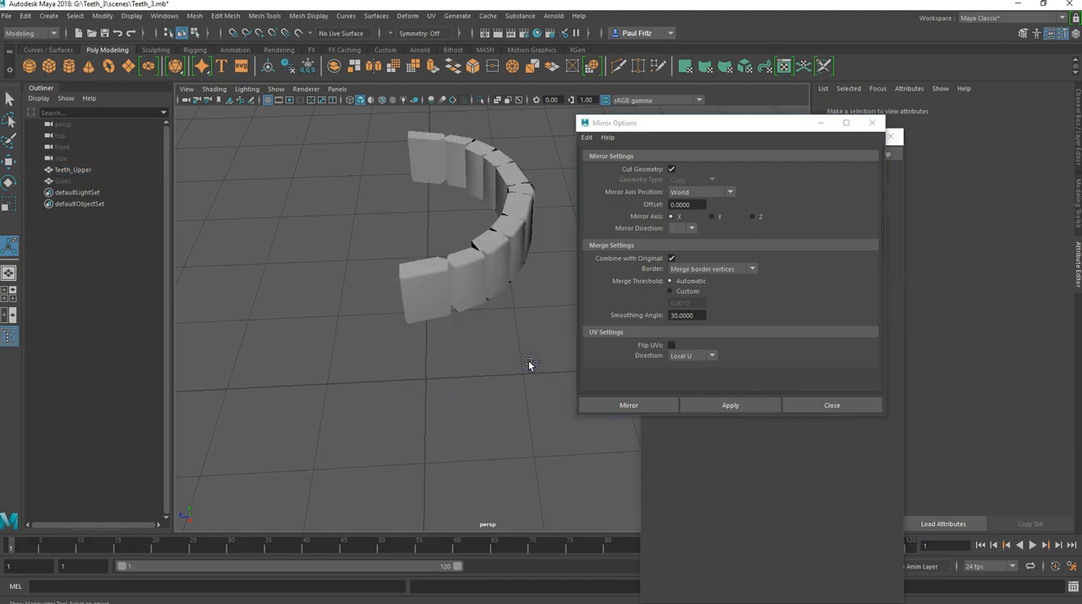
{"action": "key", "text": "ctrl+z"}
{"action": "key", "text": "ctrl+z"}
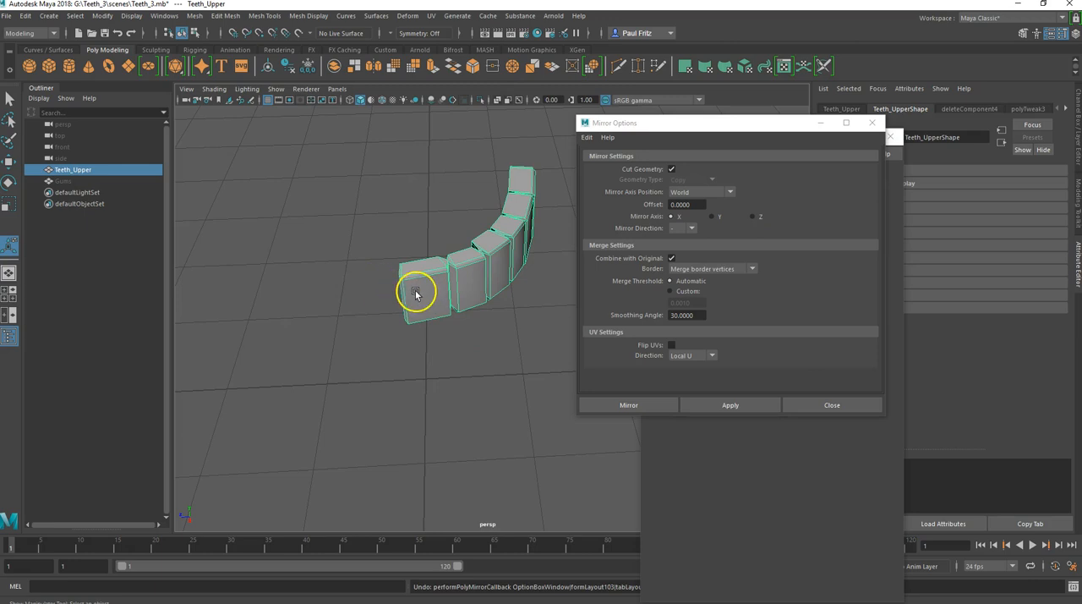
Step: Set the mirror axis to Z, try and undo the negative-direction mirror, and set the mirror direction to +
{"action": "left_click", "coordinate": [753, 217]}
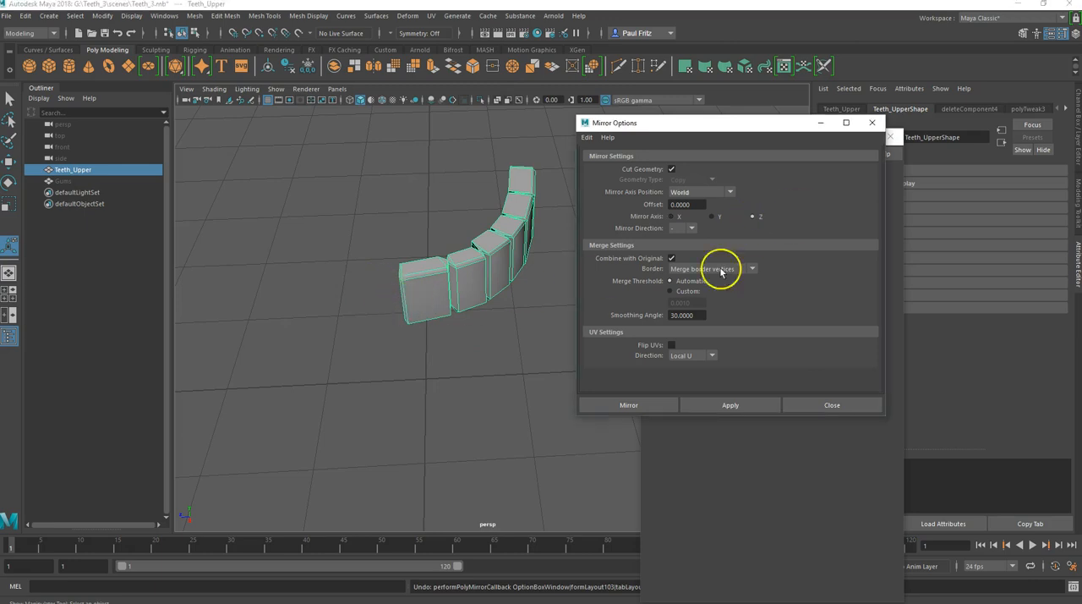
{"action": "left_click", "coordinate": [639, 405]}
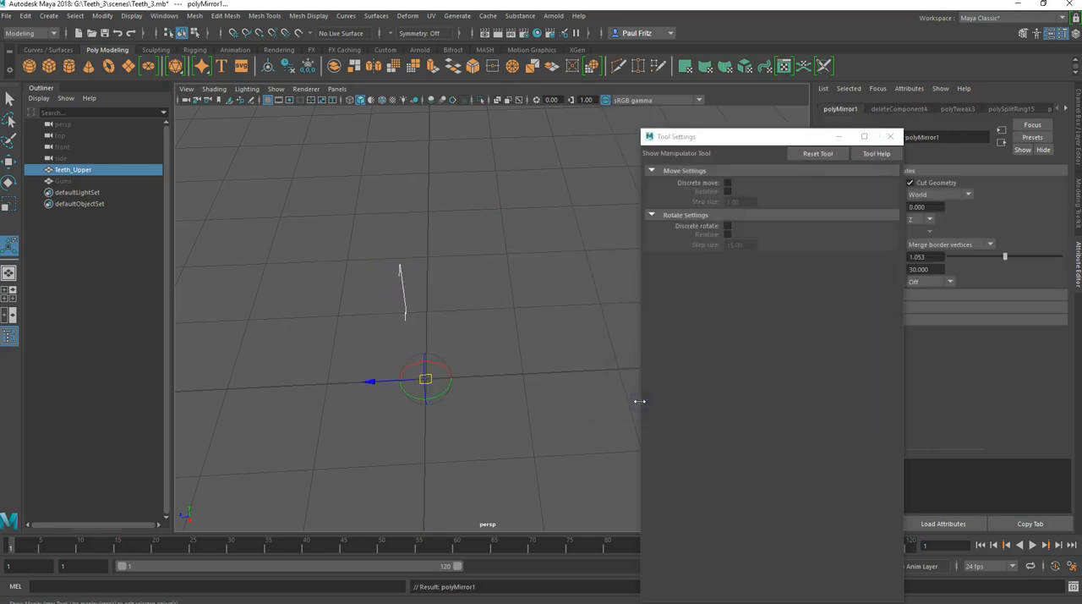
{"action": "key", "text": "ctrl+z"}
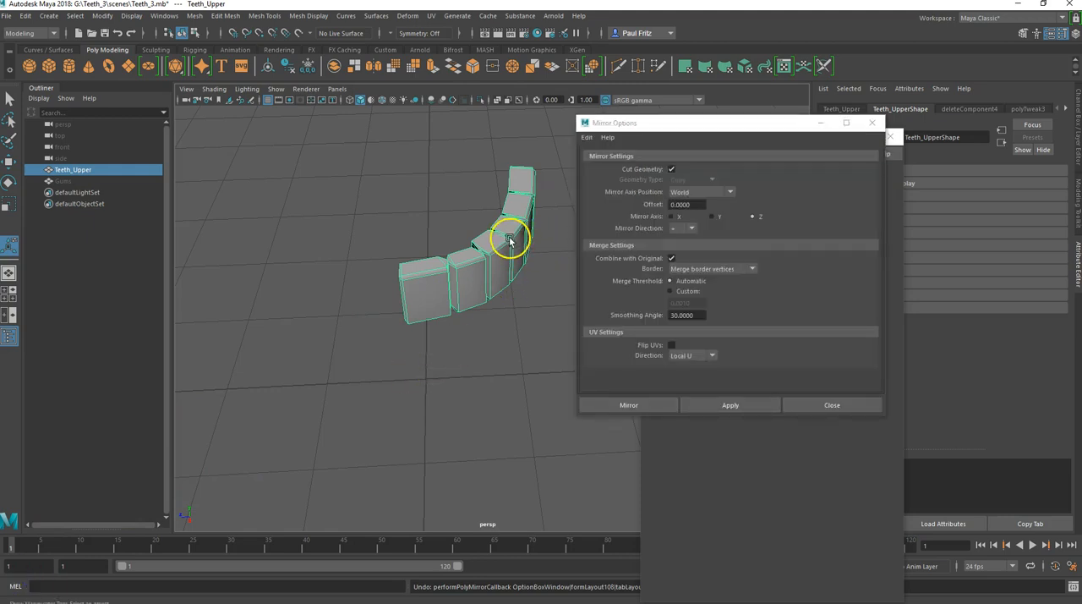
{"action": "left_click_drag", "start_coordinate": [483, 285], "coordinate": [483, 215], "text": "alt"}
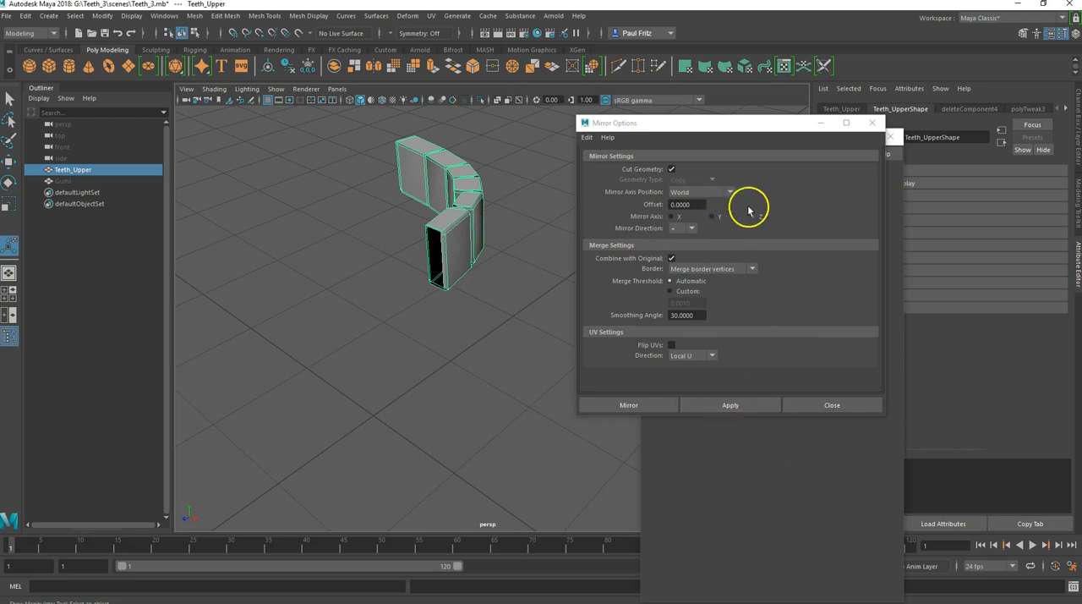
Step: Mirror Teeth_Upper across the world Z axis in the positive direction, combining it with the original and merging border vertices
{"action": "left_click", "coordinate": [732, 404]}
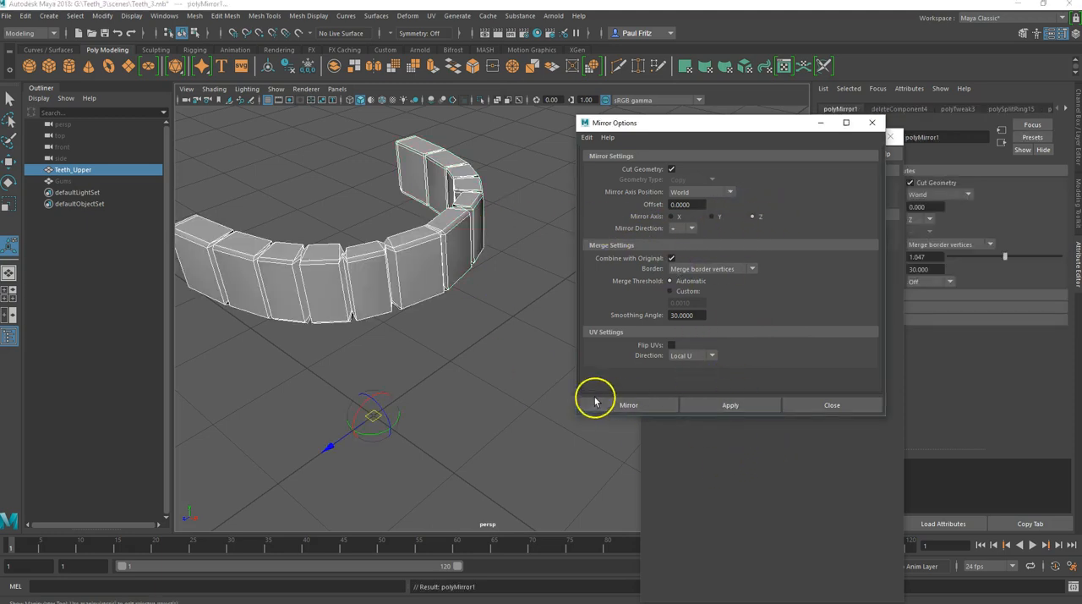
{"action": "left_click_drag", "start_coordinate": [471, 370], "coordinate": [445, 410], "text": "alt"}
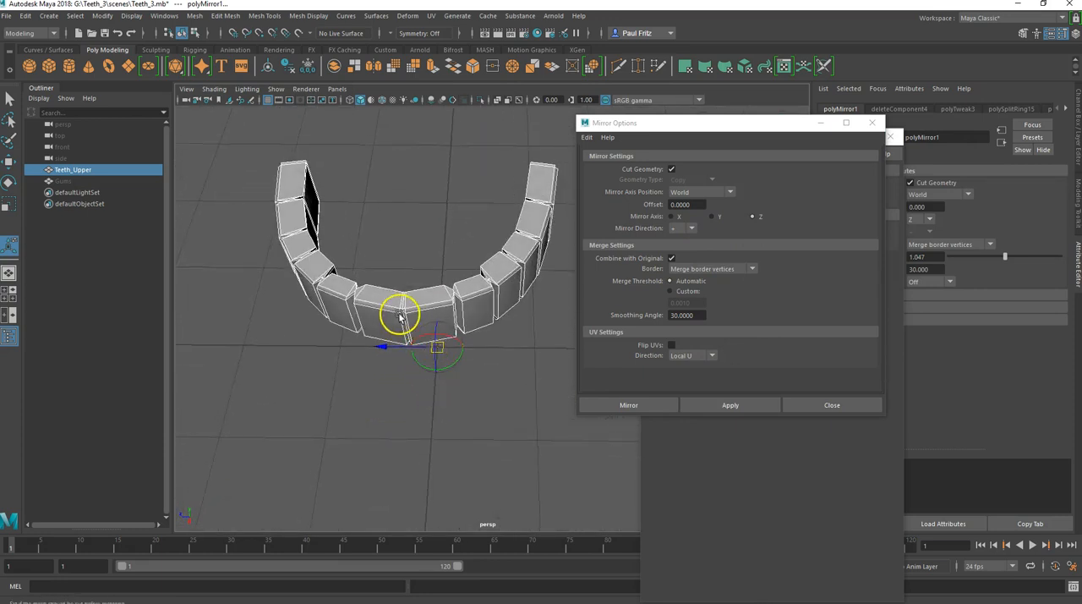
{"action": "scroll", "coordinate": [401, 310], "scroll_direction": "up", "scroll_amount": 3}
{"action": "left_click_drag", "start_coordinate": [395, 305], "coordinate": [440, 310], "text": "alt"}
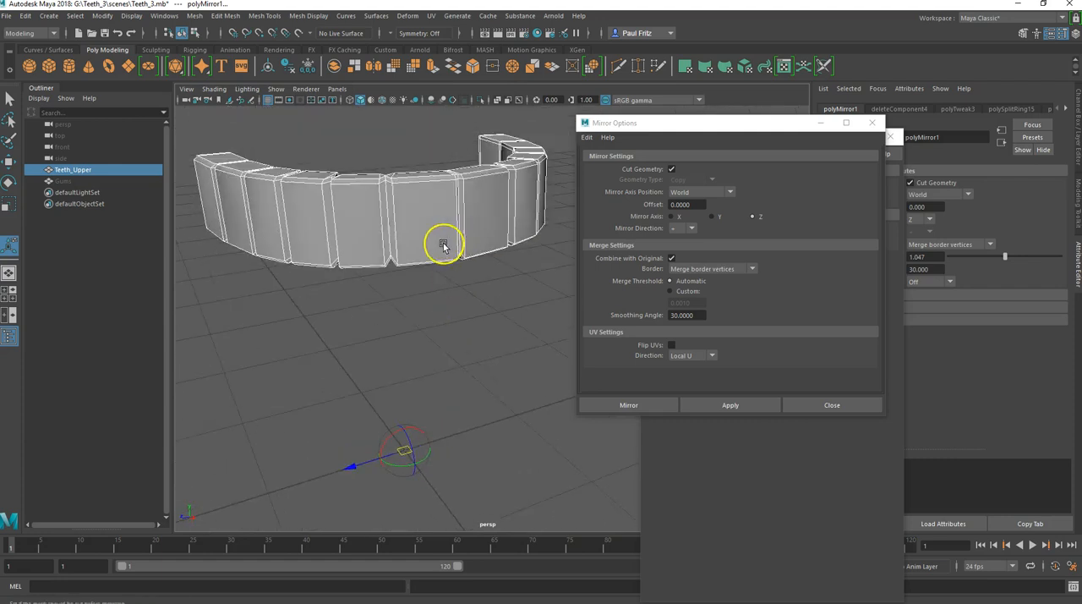
{"action": "left_click_drag", "start_coordinate": [442, 244], "coordinate": [411, 246], "text": "alt"}
Step: Turn on smooth preview for the mirrored teeth and close the Mirror options
{"action": "scroll", "coordinate": [391, 234], "scroll_direction": "up", "scroll_amount": 3}
{"action": "middle_click_drag", "start_coordinate": [391, 232], "coordinate": [443, 245], "text": "alt"}
{"action": "left_click_drag", "start_coordinate": [443, 245], "coordinate": [425, 250], "text": "alt"}
{"action": "key", "text": "3"}
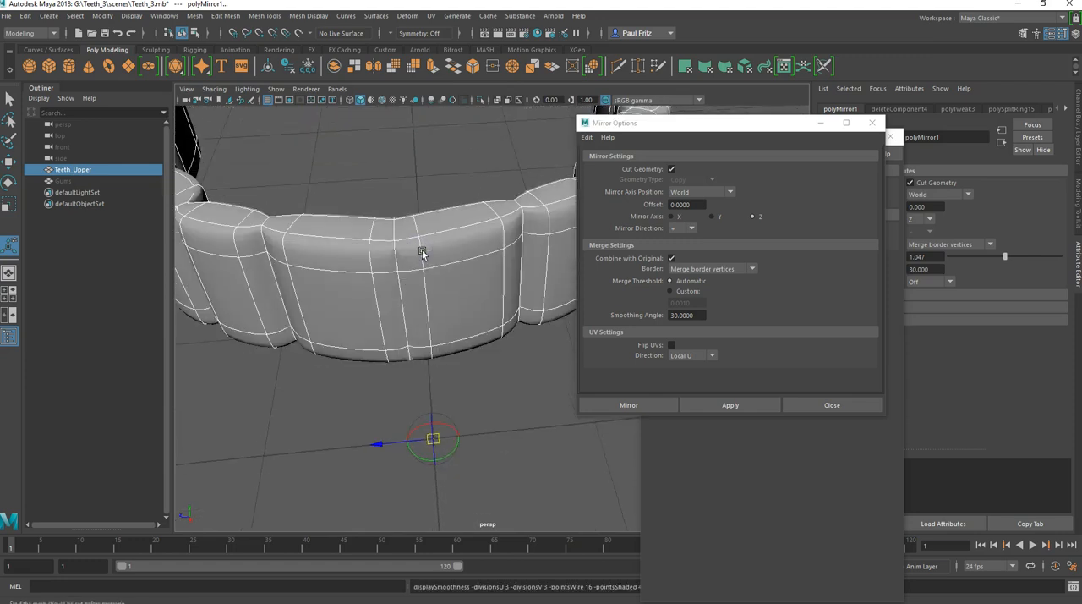
{"action": "mouse_move", "coordinate": [397, 282]}
{"action": "left_mouse_down", "text": "alt"}
{"action": "mouse_move", "coordinate": [427, 253]}
{"action": "mouse_move", "coordinate": [355, 279]}
{"action": "mouse_move", "coordinate": [383, 290]}
{"action": "mouse_move", "coordinate": [335, 273]}
{"action": "mouse_move", "coordinate": [423, 282]}
{"action": "mouse_move", "coordinate": [470, 272]}
{"action": "mouse_move", "coordinate": [363, 251]}
{"action": "mouse_move", "coordinate": [359, 282]}
{"action": "mouse_move", "coordinate": [430, 261]}
{"action": "mouse_move", "coordinate": [409, 286]}
{"action": "left_mouse_up", "text": "alt"}
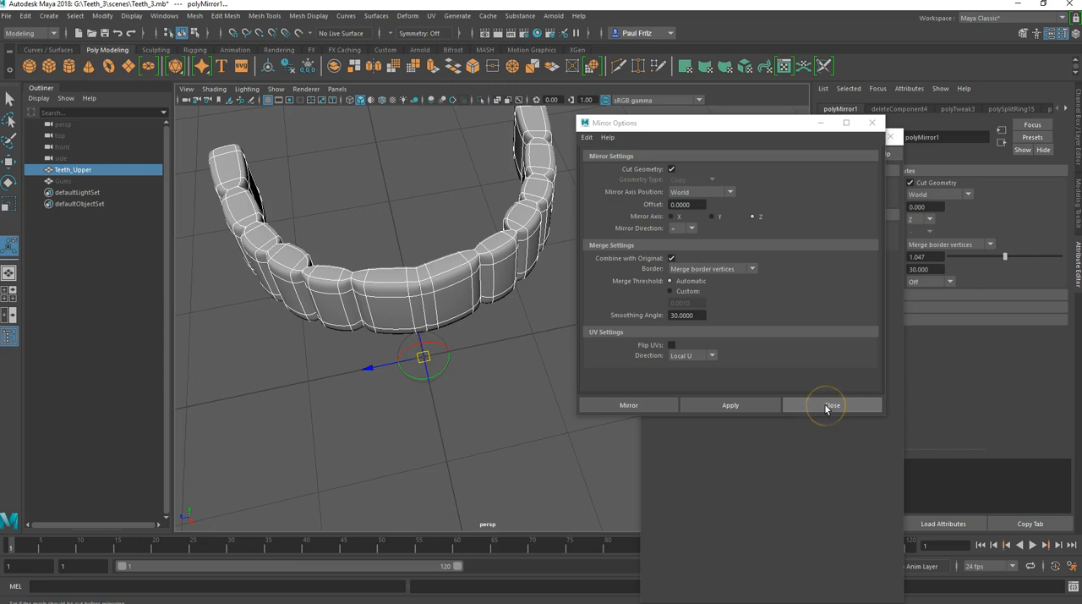
{"action": "left_click", "coordinate": [471, 282]}
{"action": "left_click", "coordinate": [815, 406]}
{"action": "left_click", "coordinate": [498, 374]}
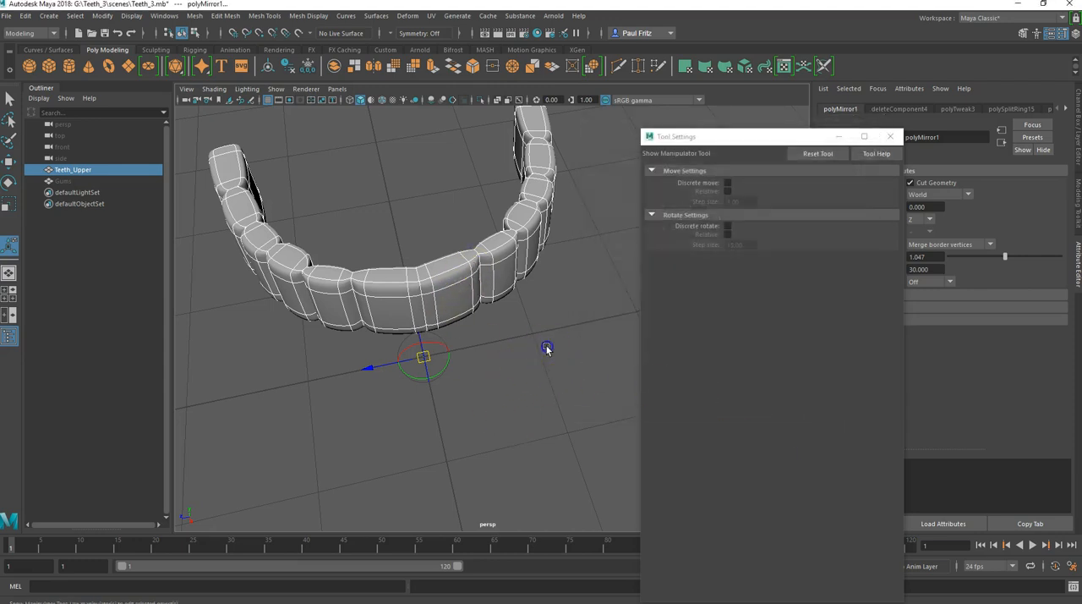
Step: Select Teeth_Upper with the Move tool, reset its pivot, and switch the mesh to component selection
{"action": "left_click", "coordinate": [434, 304]}
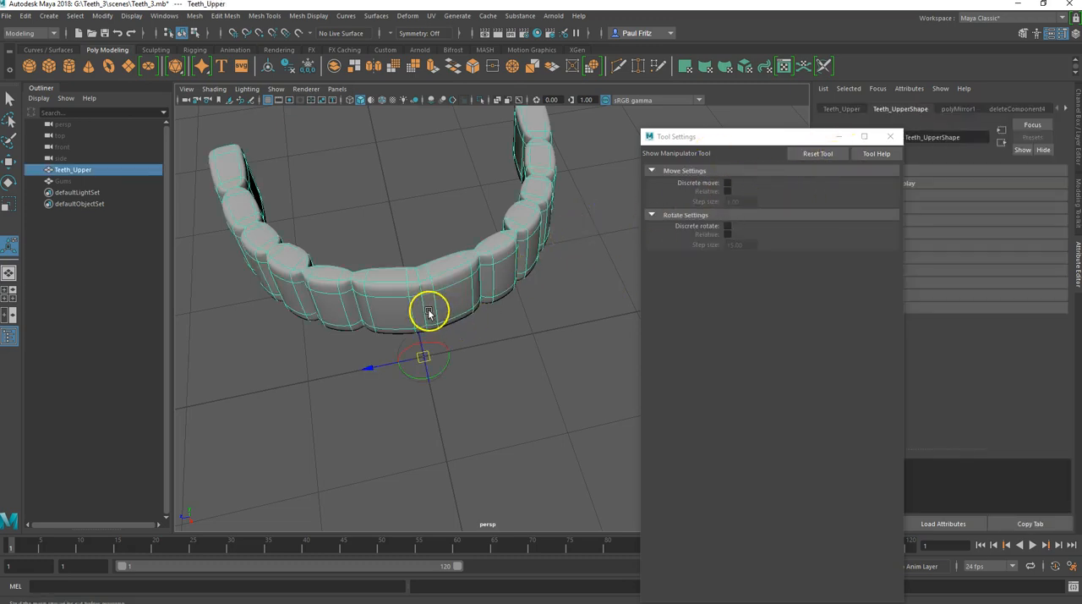
{"action": "left_click", "coordinate": [8, 161]}
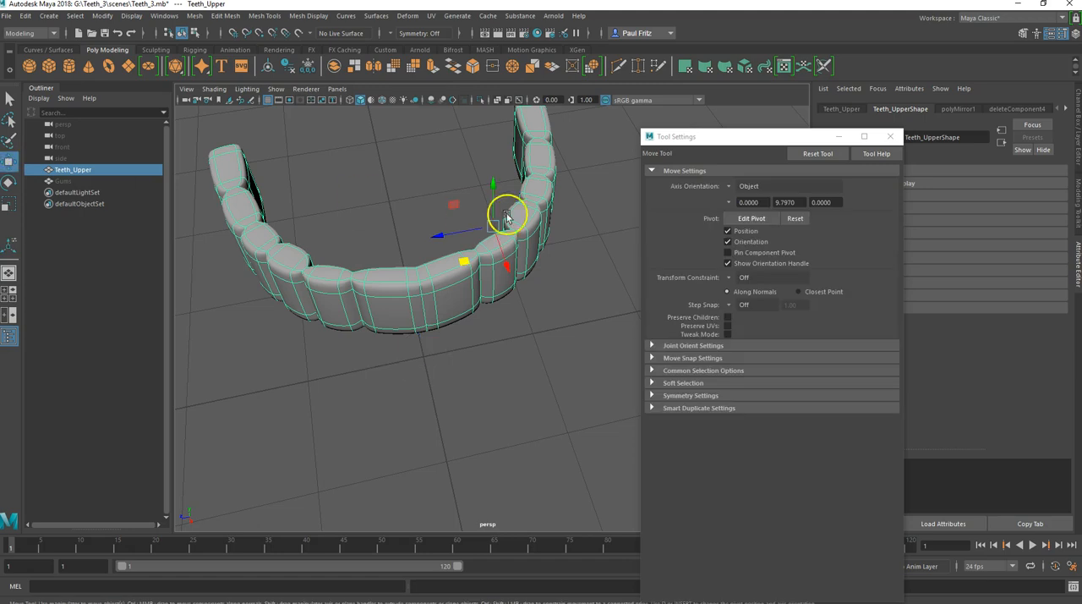
{"action": "left_click_drag", "start_coordinate": [409, 287], "coordinate": [399, 307], "text": "alt"}
{"action": "left_click", "coordinate": [790, 219]}
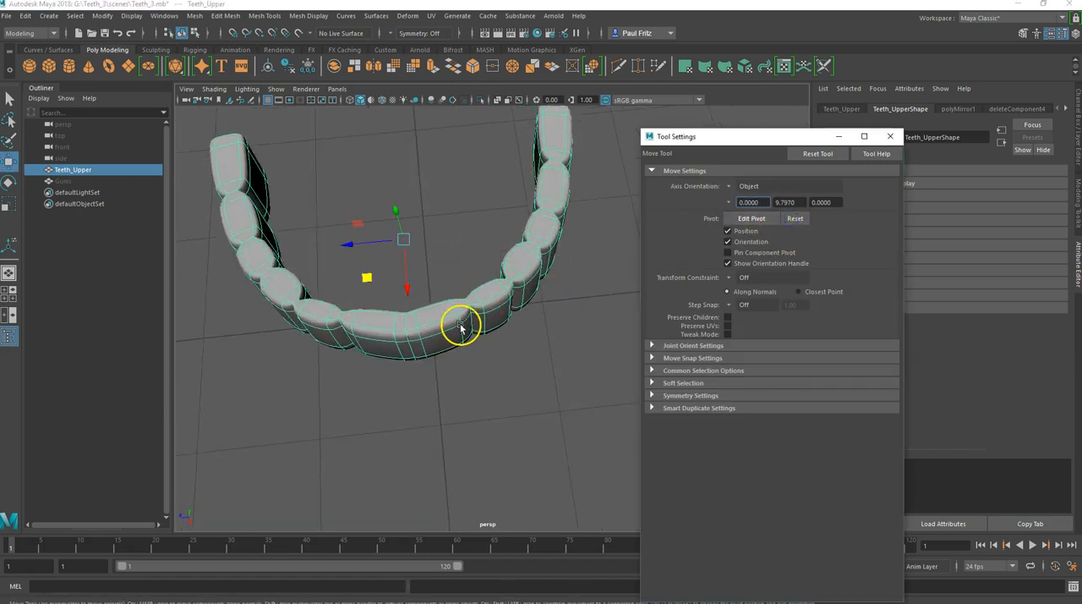
{"action": "right_click", "coordinate": [406, 357]}
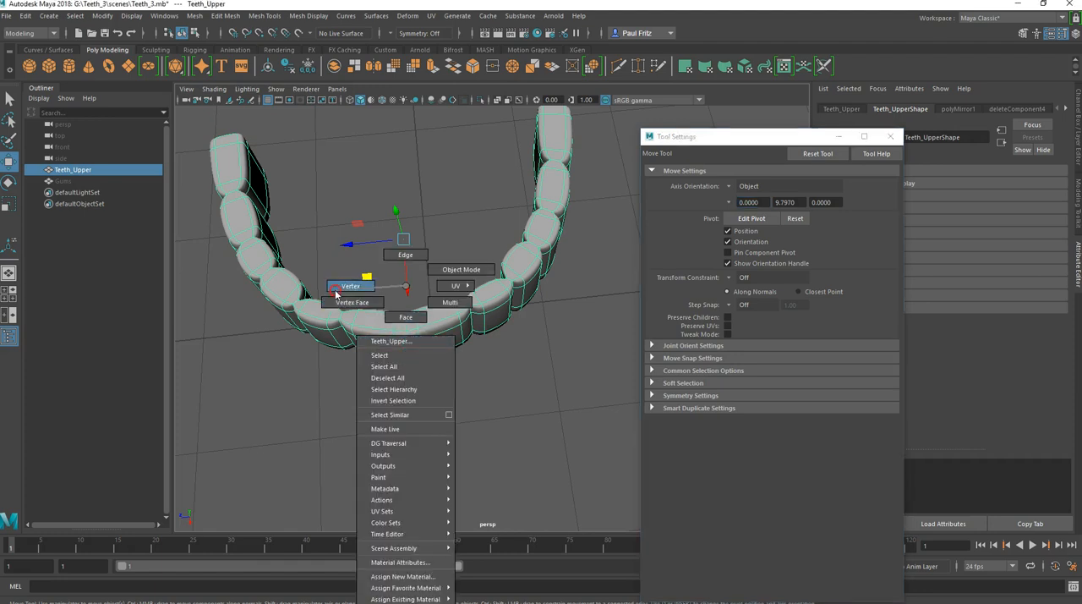
{"action": "left_click", "coordinate": [409, 348]}
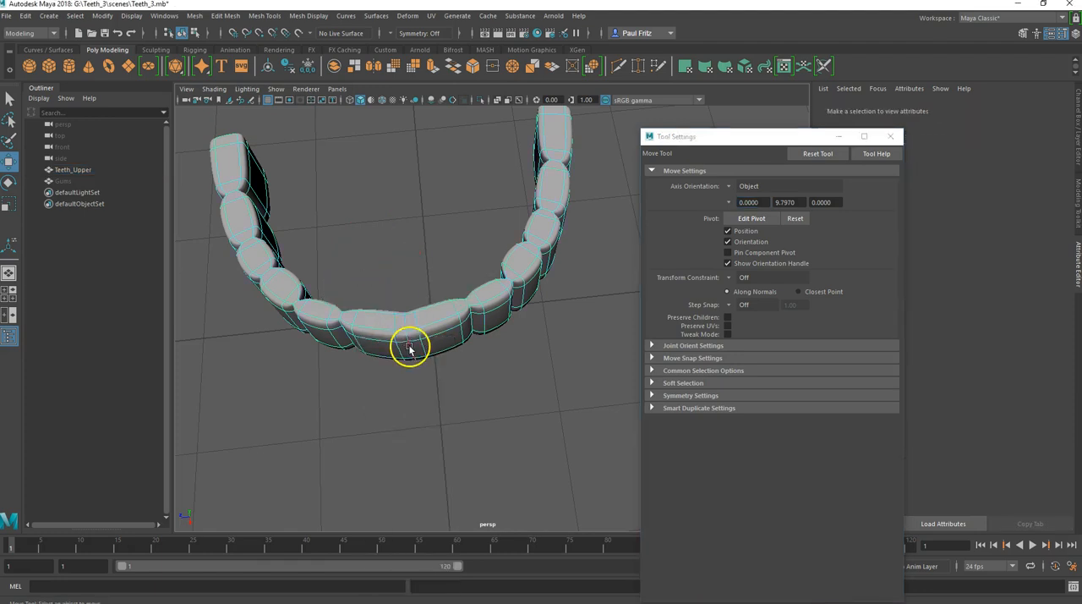
Step: Select the edges at the seam between the two front teeth and nudge them slightly along the X axis
{"action": "left_click_drag", "start_coordinate": [449, 372], "coordinate": [445, 371], "text": "alt"}
{"action": "left_click_drag", "start_coordinate": [412, 328], "coordinate": [392, 345], "text": "alt"}
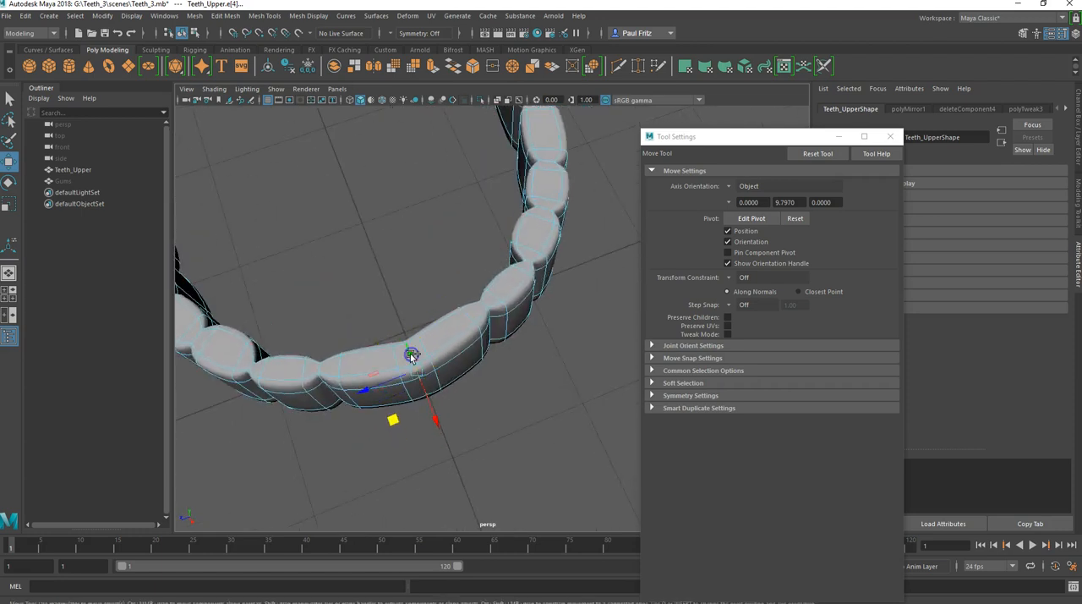
{"action": "left_click_drag", "start_coordinate": [415, 314], "coordinate": [384, 302], "text": "alt"}
{"action": "left_click_drag", "start_coordinate": [370, 348], "coordinate": [501, 317], "text": "alt"}
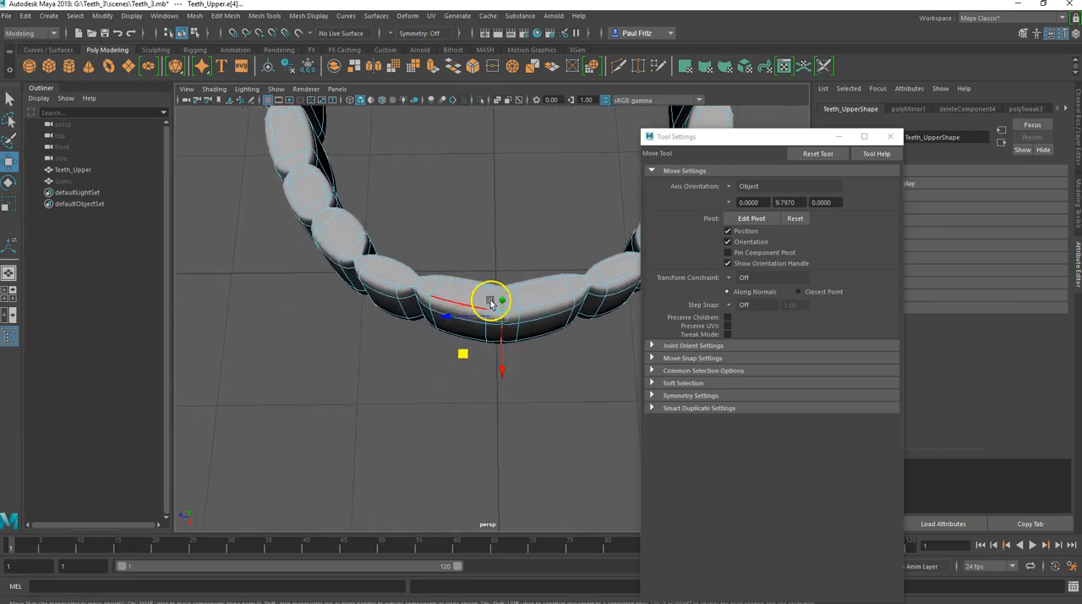
{"action": "left_click_drag", "start_coordinate": [502, 366], "coordinate": [502, 365]}
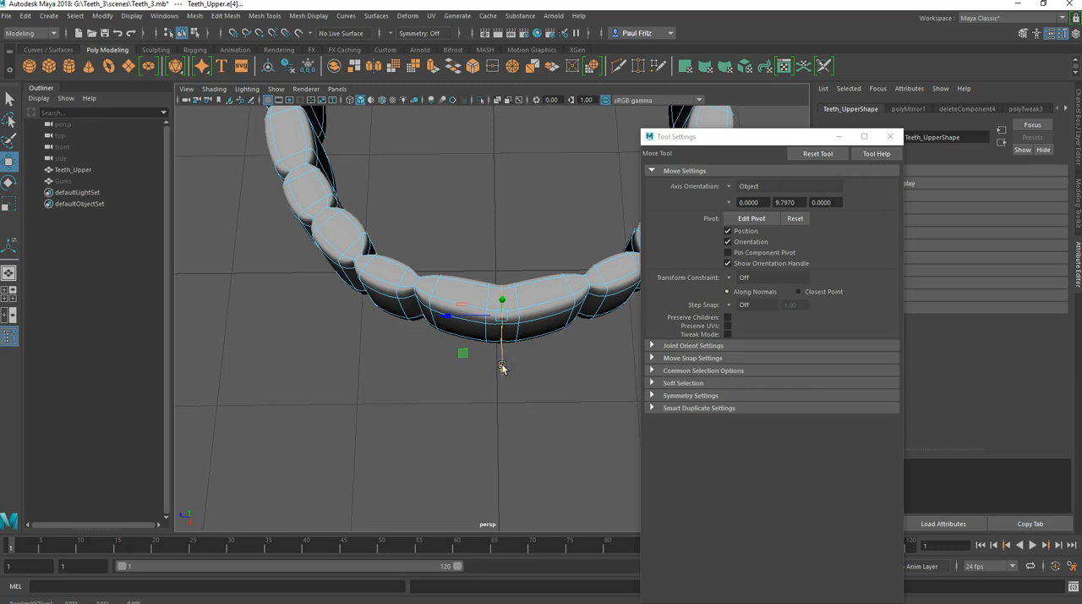
{"action": "left_click_drag", "start_coordinate": [519, 366], "coordinate": [541, 336], "text": "alt"}
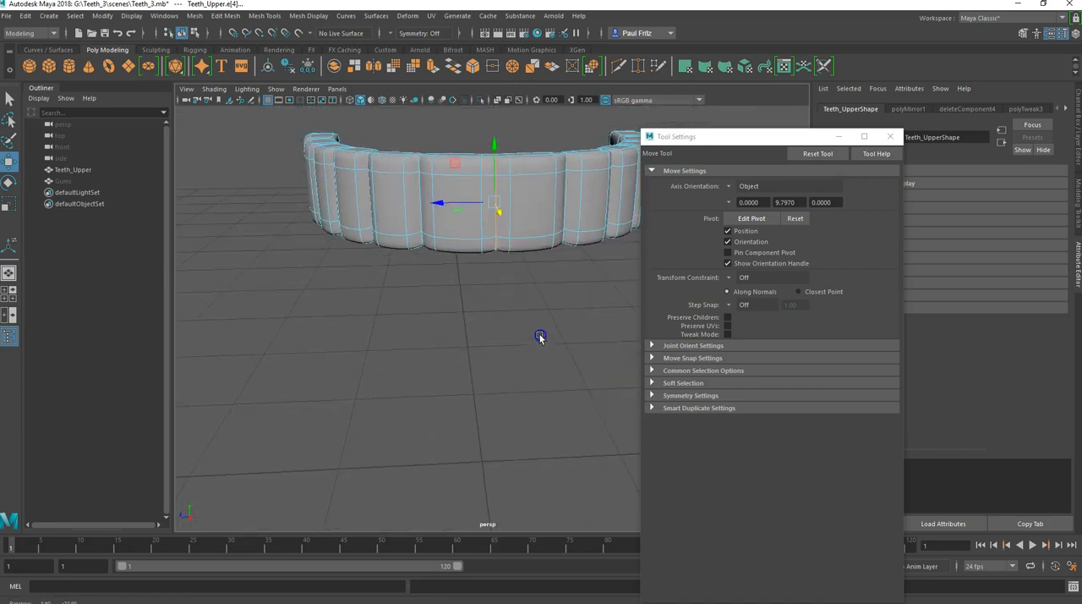
Step: Select all vertices around the front centre seam in vertex mode and shift them slightly along the X axis
{"action": "right_click", "coordinate": [494, 246]}
{"action": "left_click", "coordinate": [446, 262]}
{"action": "left_click_drag", "start_coordinate": [457, 137], "coordinate": [493, 347]}
{"action": "left_click", "coordinate": [500, 403]}
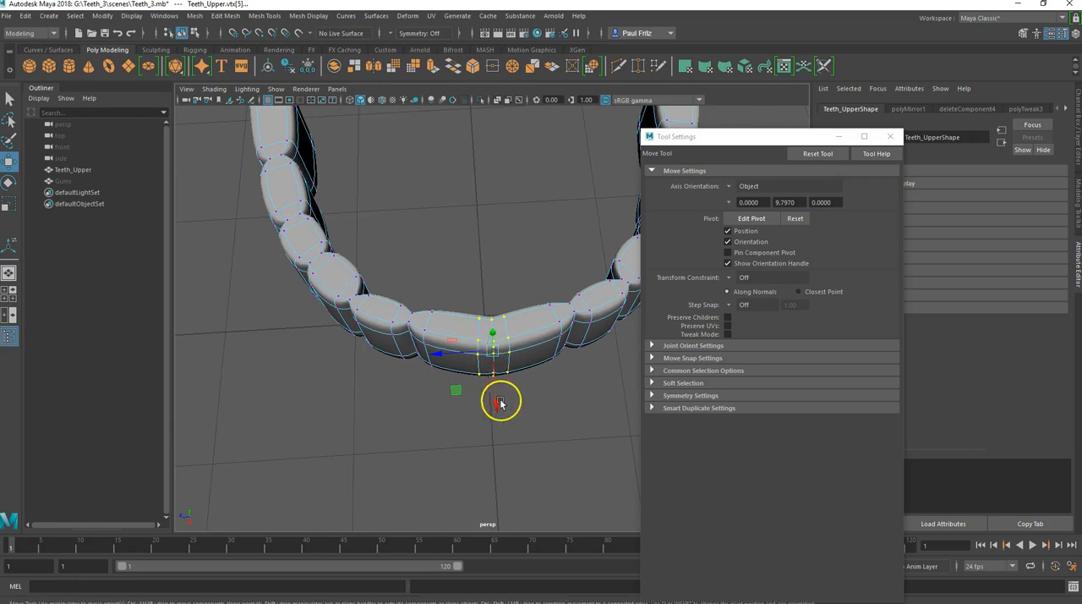
{"action": "left_click_drag", "start_coordinate": [497, 401], "coordinate": [497, 394]}
{"action": "left_click_drag", "start_coordinate": [430, 374], "coordinate": [471, 256], "text": "alt"}
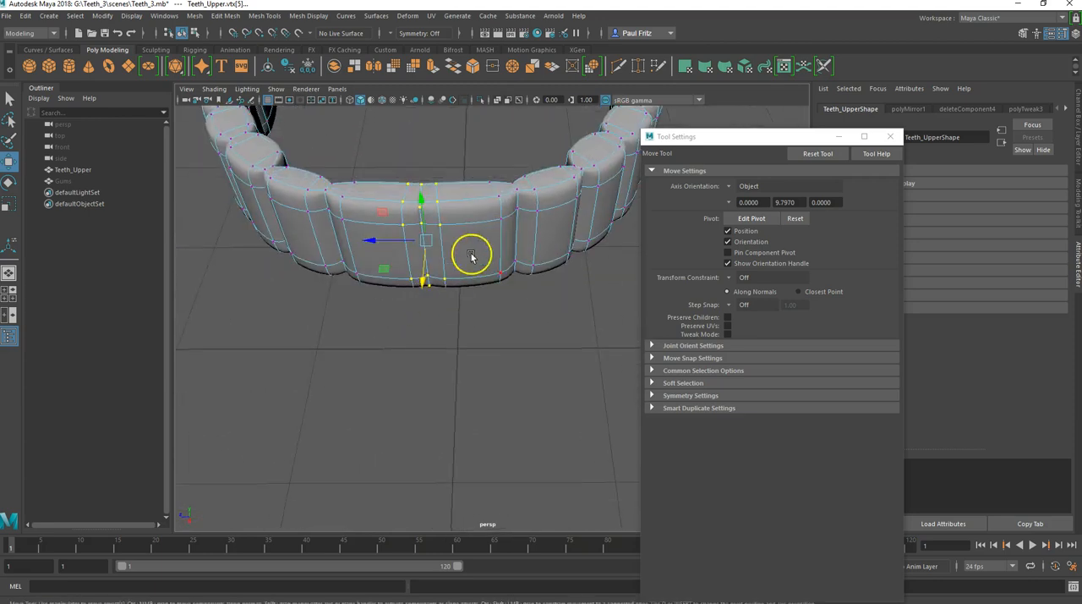
Step: Select the centre seam edges between the two front teeth and scale them to form a groove
{"action": "right_click", "coordinate": [472, 254]}
{"action": "right_click_drag", "start_coordinate": [470, 221], "coordinate": [470, 219]}
{"action": "left_click_drag", "start_coordinate": [454, 234], "coordinate": [428, 301], "text": "alt"}
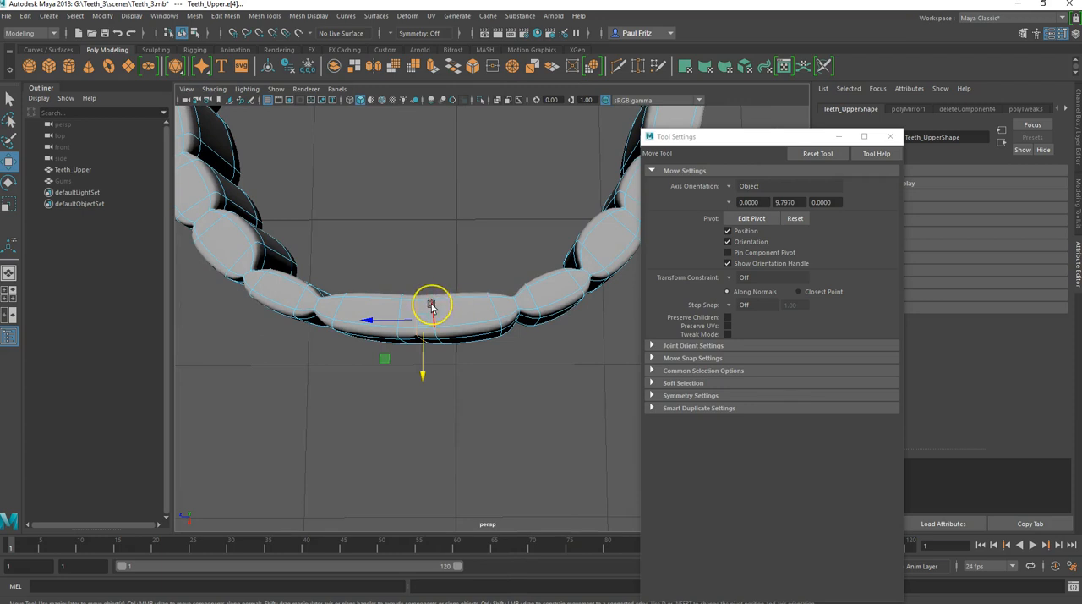
{"action": "key", "text": "r"}
{"action": "left_click_drag", "start_coordinate": [420, 339], "coordinate": [464, 288]}
{"action": "middle_click_drag", "start_coordinate": [464, 286], "coordinate": [459, 347], "text": "alt"}
{"action": "left_click_drag", "start_coordinate": [459, 347], "coordinate": [381, 331], "text": "alt"}
{"action": "scroll", "coordinate": [438, 293], "scroll_direction": "up", "scroll_amount": 3}
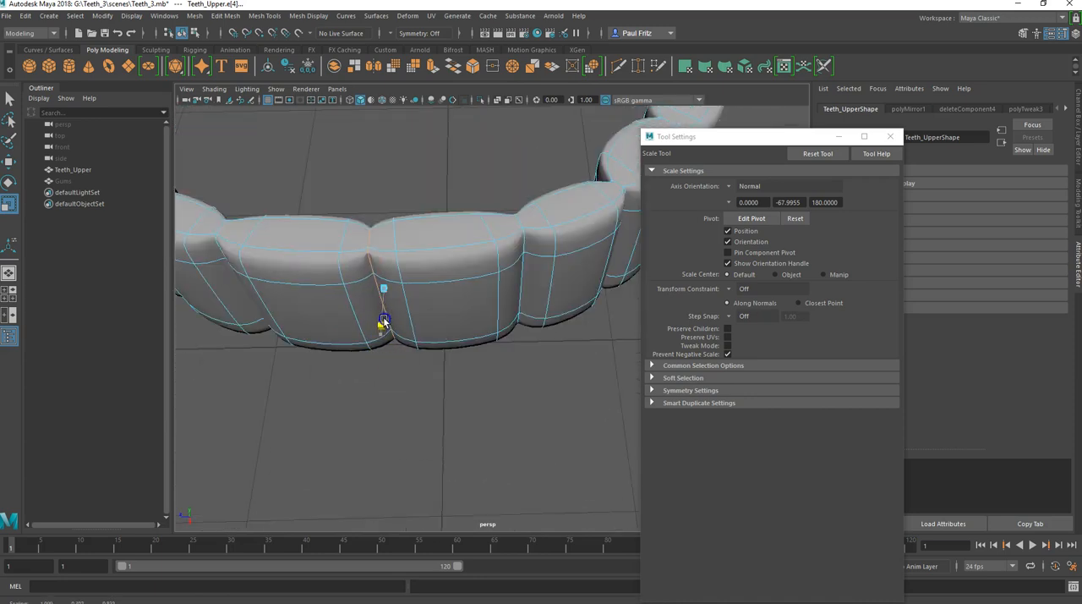
{"action": "left_click_drag", "start_coordinate": [425, 313], "coordinate": [485, 254], "text": "alt"}
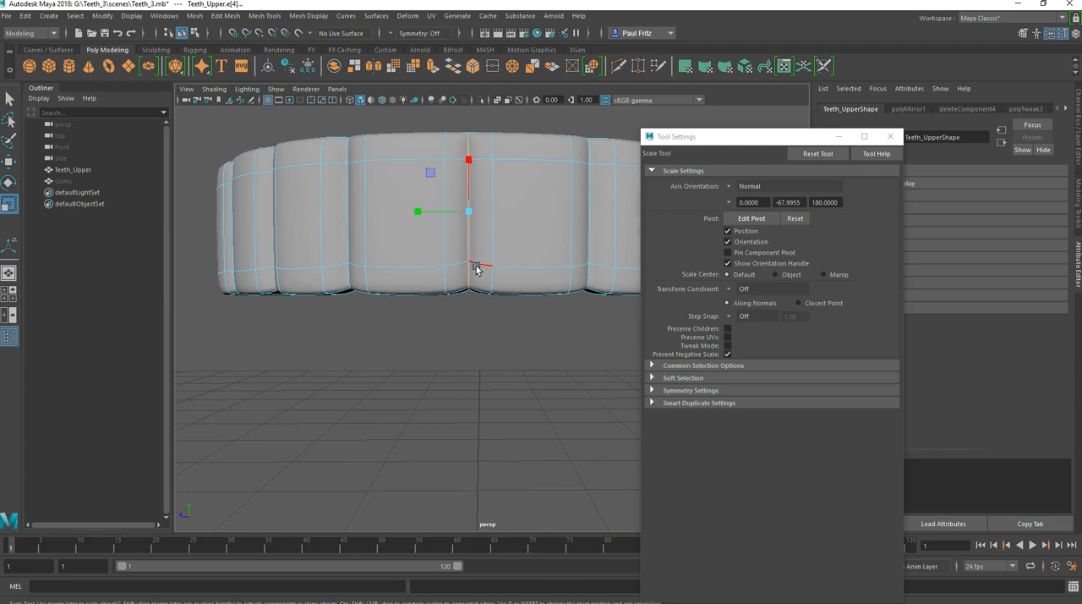
Step: Turn off smooth preview and switch to vertex mode at the lower end of the front centre seam
{"action": "key", "text": "1"}
{"action": "left_click", "coordinate": [483, 267]}
{"action": "right_click", "coordinate": [488, 265]}
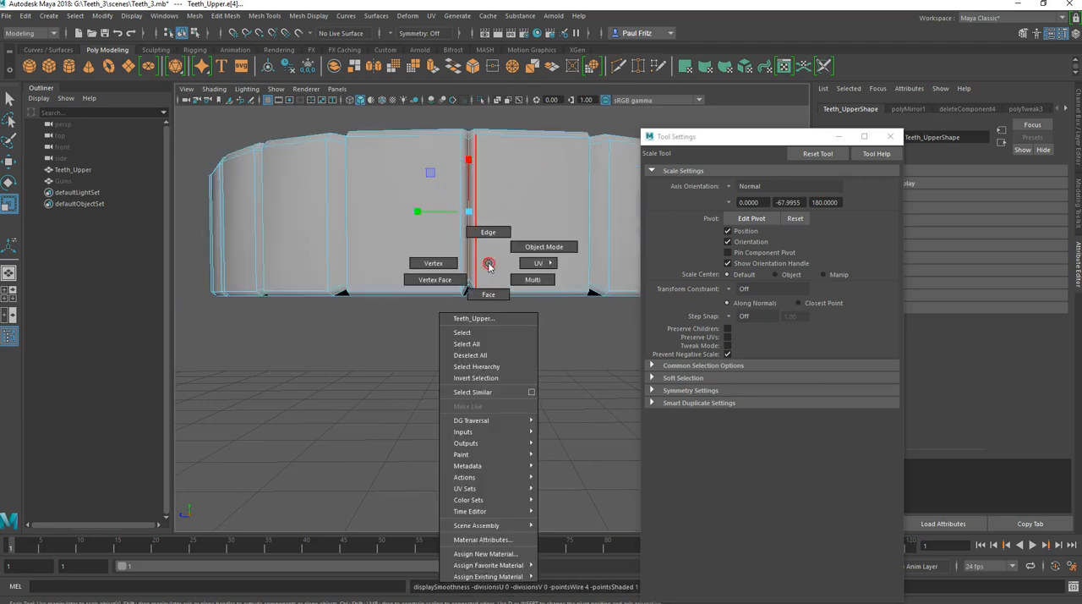
{"action": "right_click", "coordinate": [437, 263]}
{"action": "left_click", "coordinate": [456, 297]}
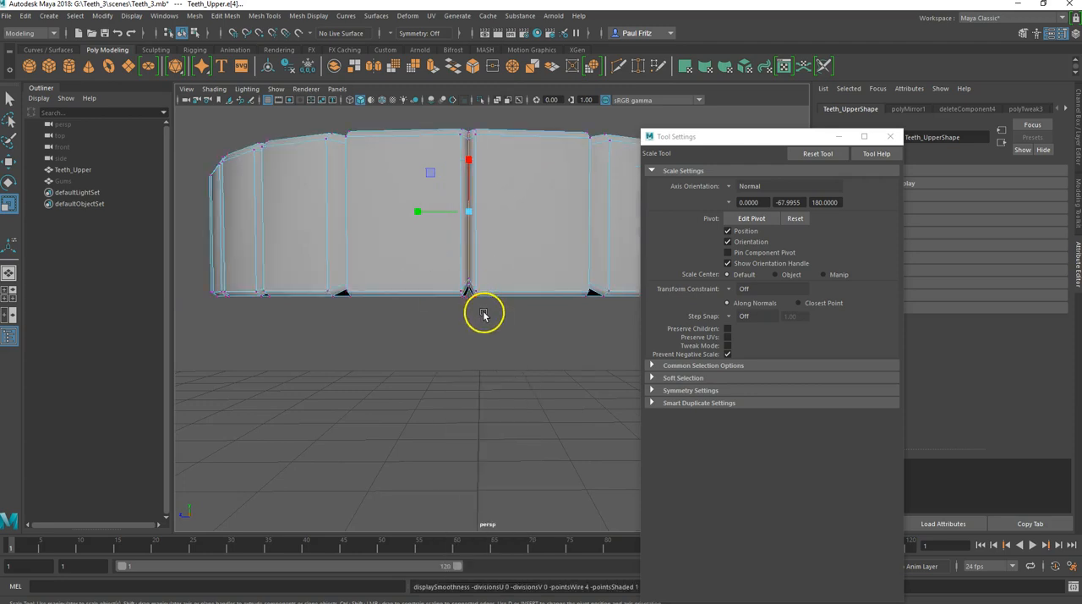
{"action": "scroll", "coordinate": [483, 314], "scroll_direction": "up", "scroll_amount": 3}
{"action": "left_click_drag", "start_coordinate": [471, 306], "coordinate": [438, 326], "text": "alt"}
{"action": "left_click", "coordinate": [441, 327]}
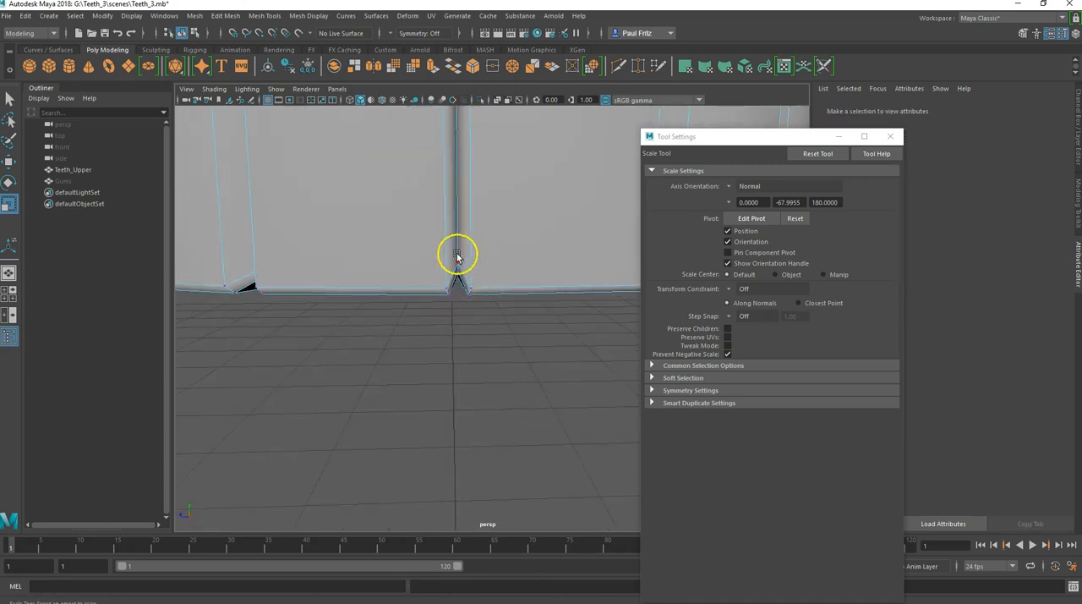
Step: Select the vertices at the bottom of the centre seam and move them up, with smooth preview turned on
{"action": "left_click_drag", "start_coordinate": [456, 288], "coordinate": [458, 281], "text": "alt"}
{"action": "key", "text": "3"}
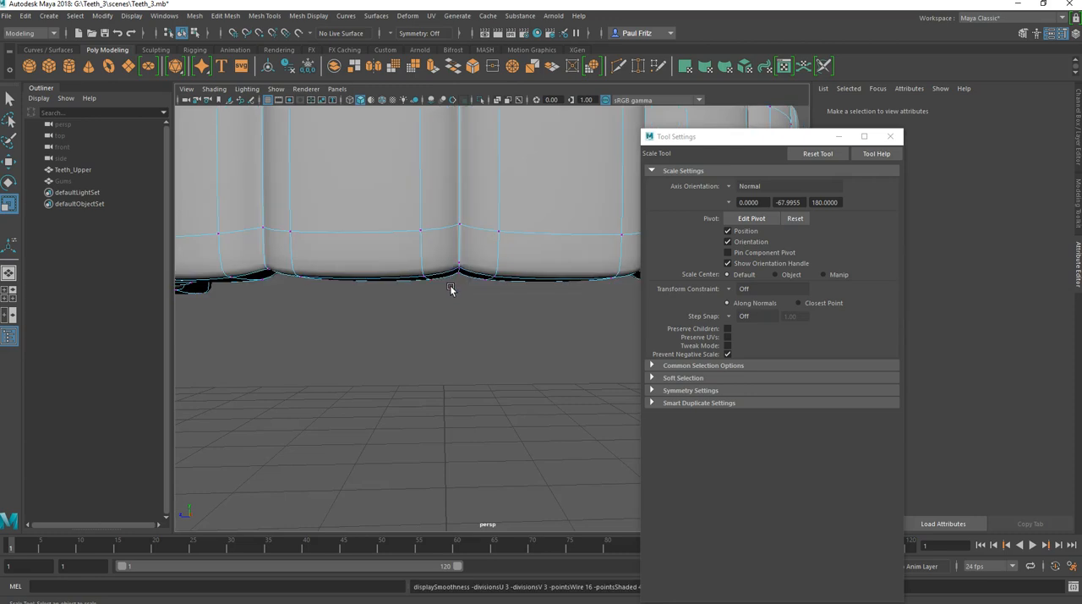
{"action": "key", "text": "1"}
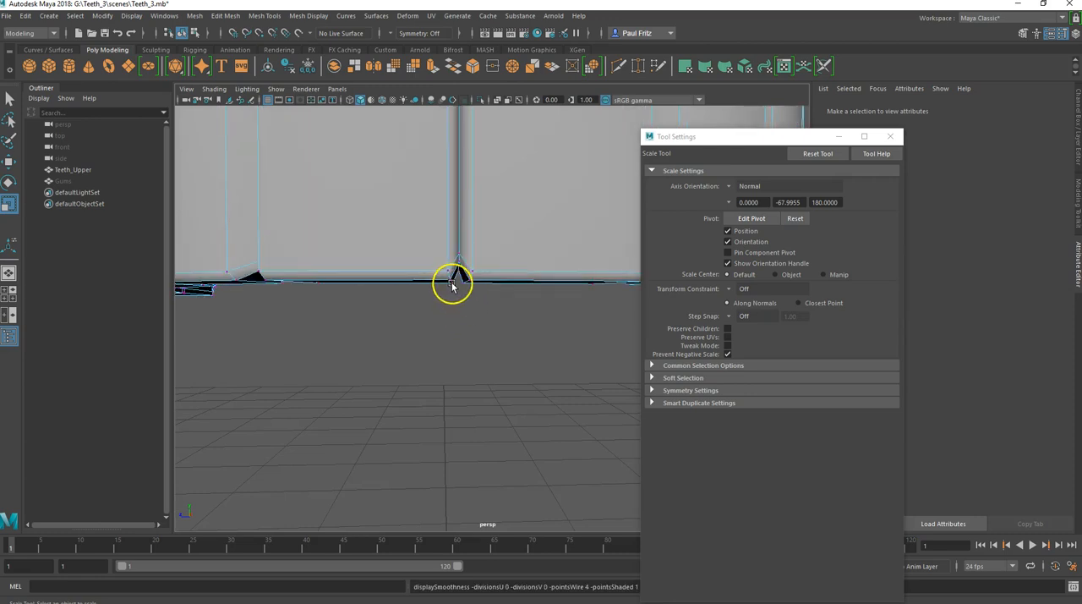
{"action": "left_click_drag", "start_coordinate": [447, 235], "coordinate": [448, 252]}
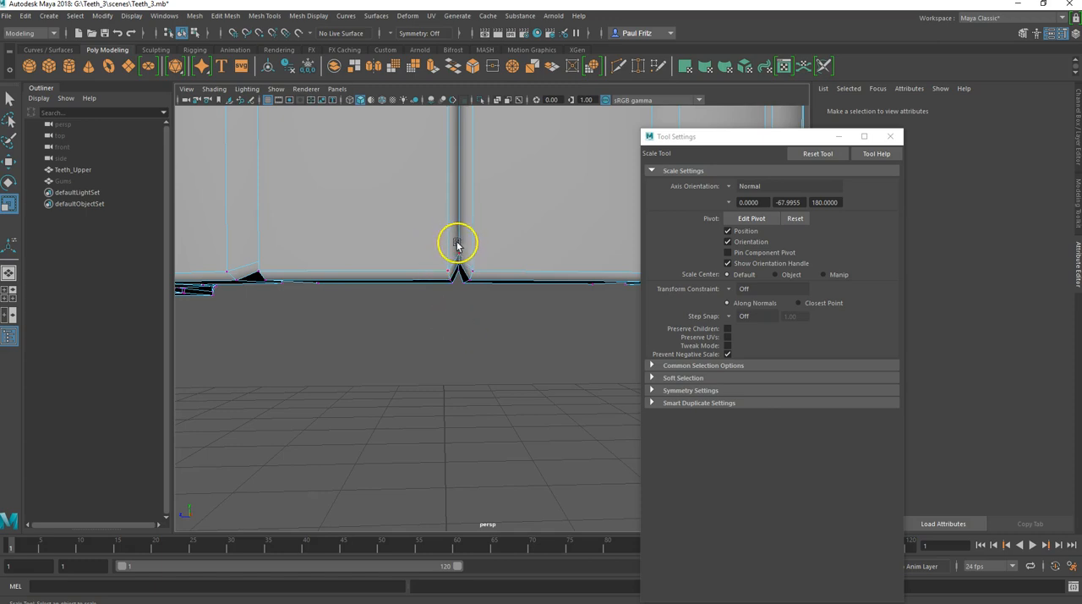
{"action": "left_click_drag", "start_coordinate": [459, 277], "coordinate": [448, 314]}
{"action": "key", "text": "w"}
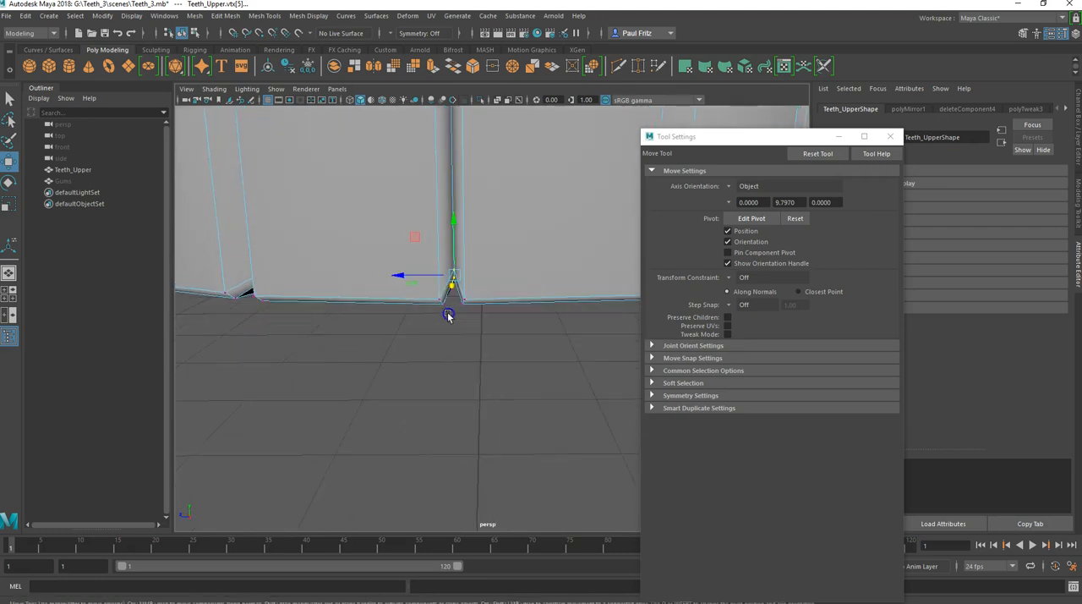
{"action": "key", "text": "3"}
{"action": "left_click_drag", "start_coordinate": [454, 219], "coordinate": [455, 203]}
{"action": "right_click_drag", "start_coordinate": [473, 279], "coordinate": [463, 359], "text": "alt"}
{"action": "left_click_drag", "start_coordinate": [453, 370], "coordinate": [419, 333], "text": "alt"}
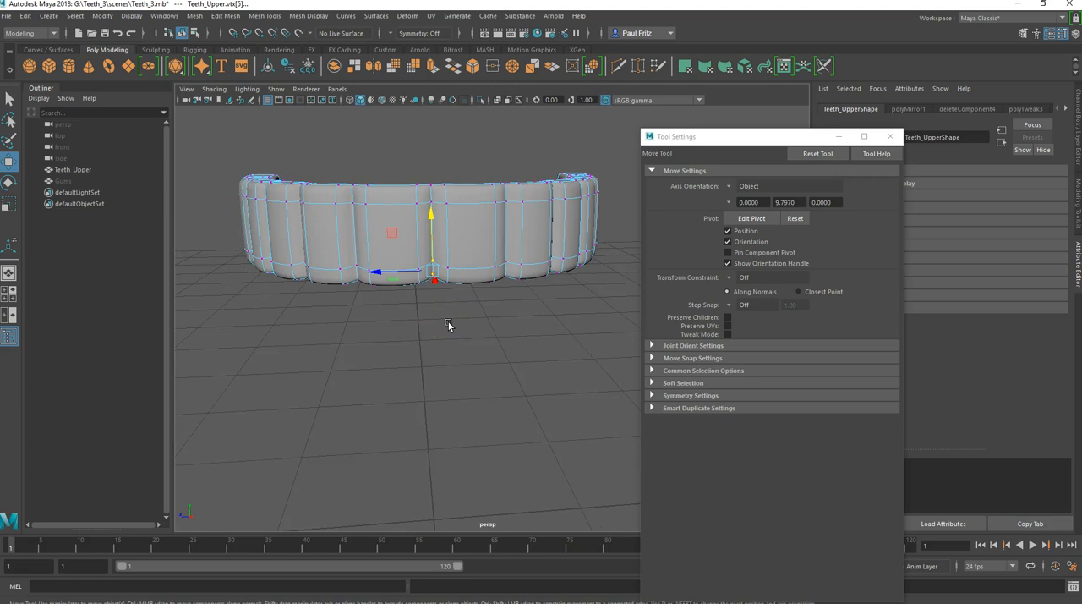
Step: Return the teeth mesh to object mode and deselect it to check the smoothed shape
{"action": "left_click", "coordinate": [448, 325]}
{"action": "right_click_drag", "start_coordinate": [468, 242], "coordinate": [519, 225]}
{"action": "left_click", "coordinate": [447, 249]}
{"action": "left_click", "coordinate": [495, 159]}
{"action": "left_click_drag", "start_coordinate": [437, 268], "coordinate": [423, 293], "text": "alt"}
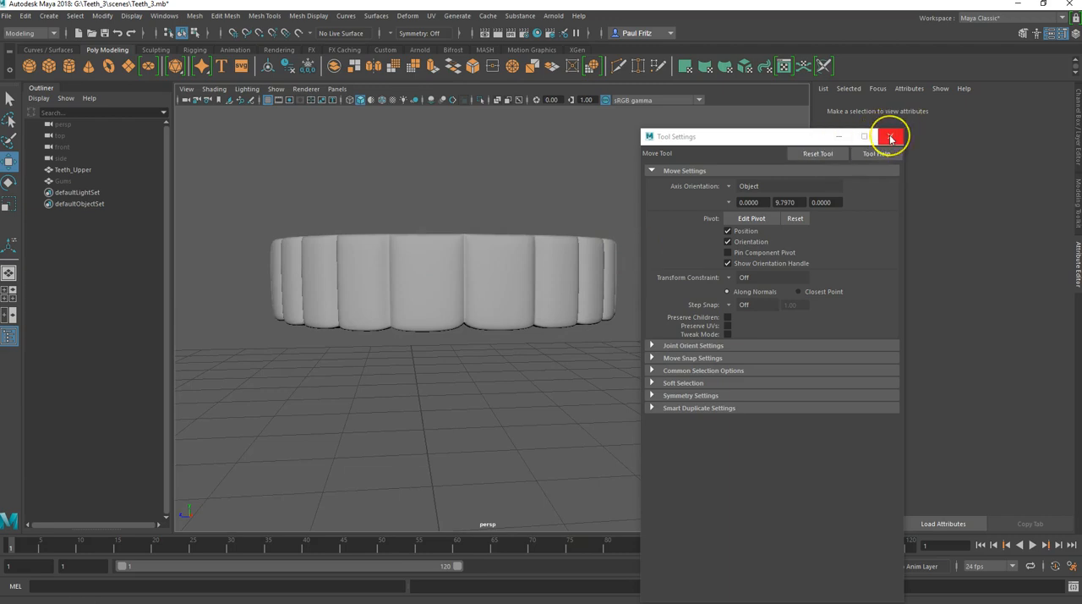
Step: Duplicate Teeth_Upper, move the copy straight down below the original along Y, and show its transform channels
{"action": "left_click_drag", "start_coordinate": [772, 136], "coordinate": [887, 141]}
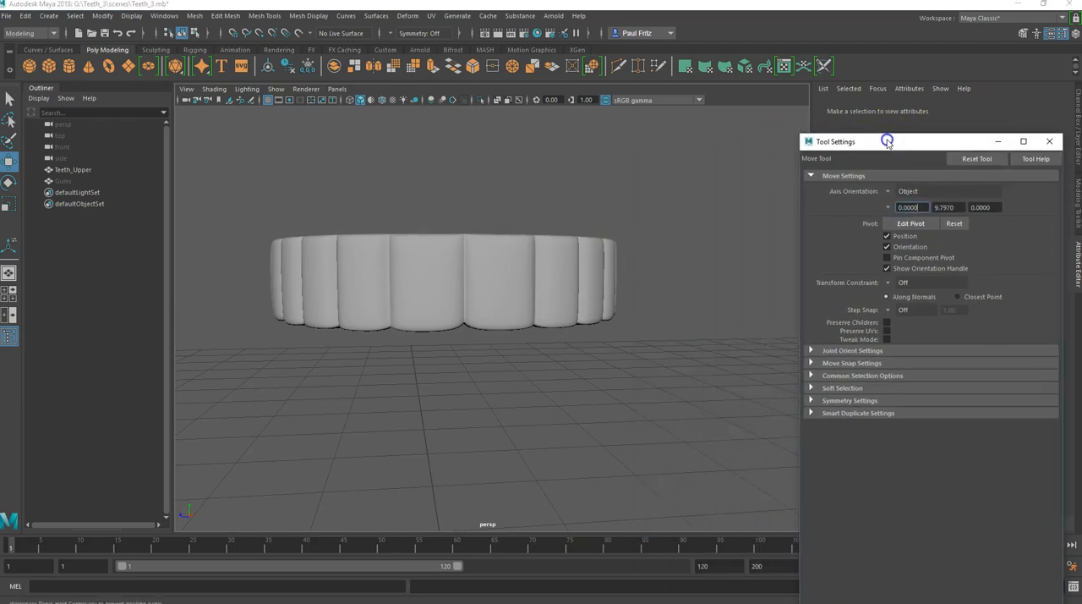
{"action": "left_click", "coordinate": [482, 284]}
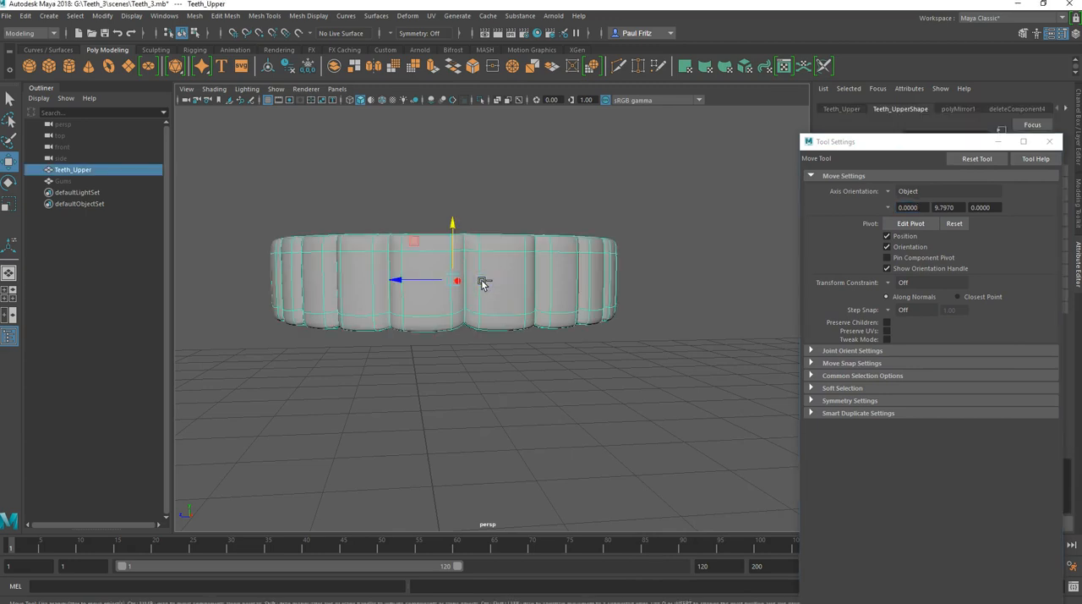
{"action": "key", "text": "ctrl+d"}
{"action": "left_click_drag", "start_coordinate": [453, 222], "coordinate": [452, 324]}
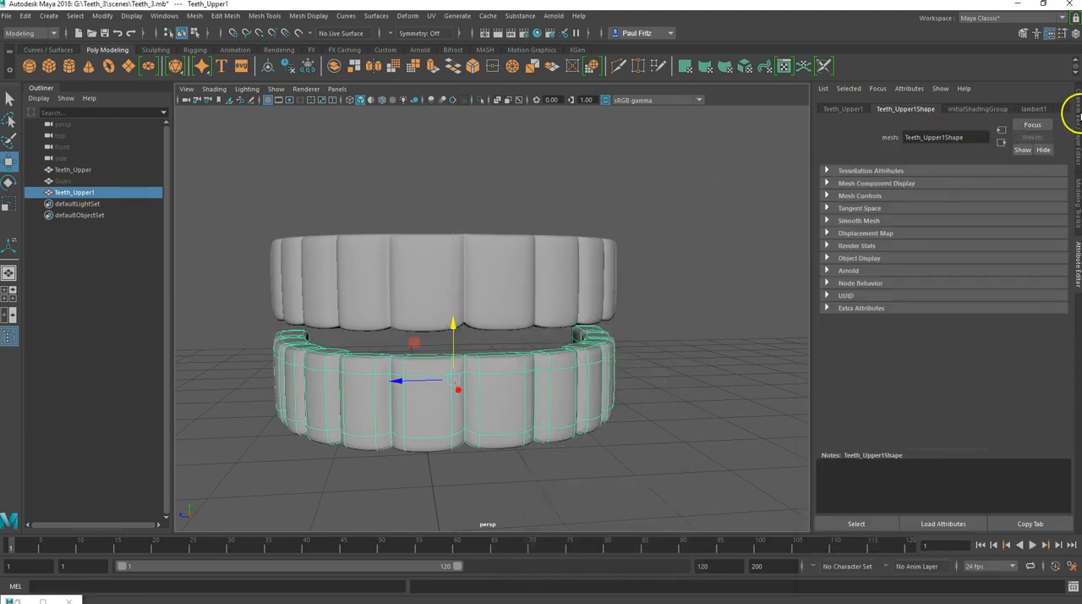
{"action": "left_click", "coordinate": [1078, 120]}
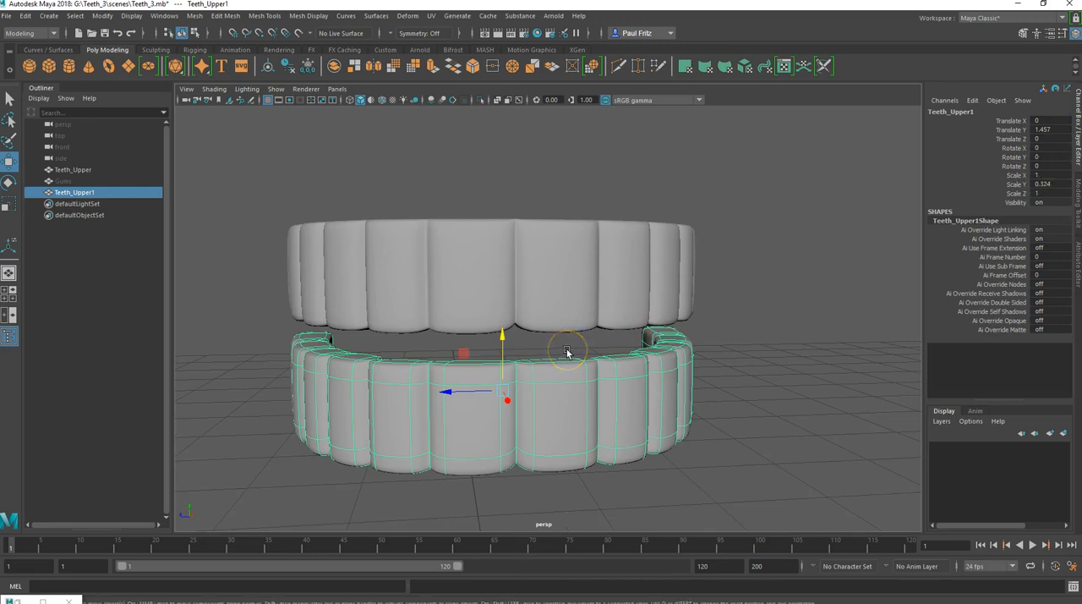
Step: Try rotating the duplicated lower set of teeth freely and undo the rotation
{"action": "key", "text": "e"}
{"action": "left_click_drag", "start_coordinate": [522, 339], "coordinate": [528, 334]}
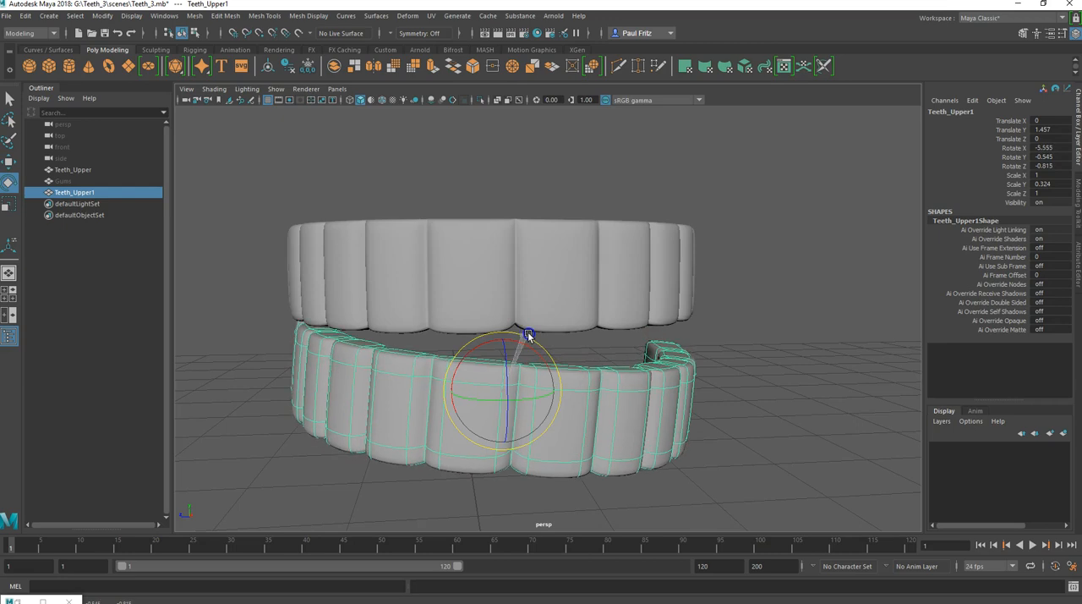
{"action": "key", "text": "ctrl+z"}
{"action": "left_click", "coordinate": [536, 344]}
{"action": "left_click_drag", "start_coordinate": [539, 341], "coordinate": [740, 384]}
{"action": "key", "text": "ctrl+z"}
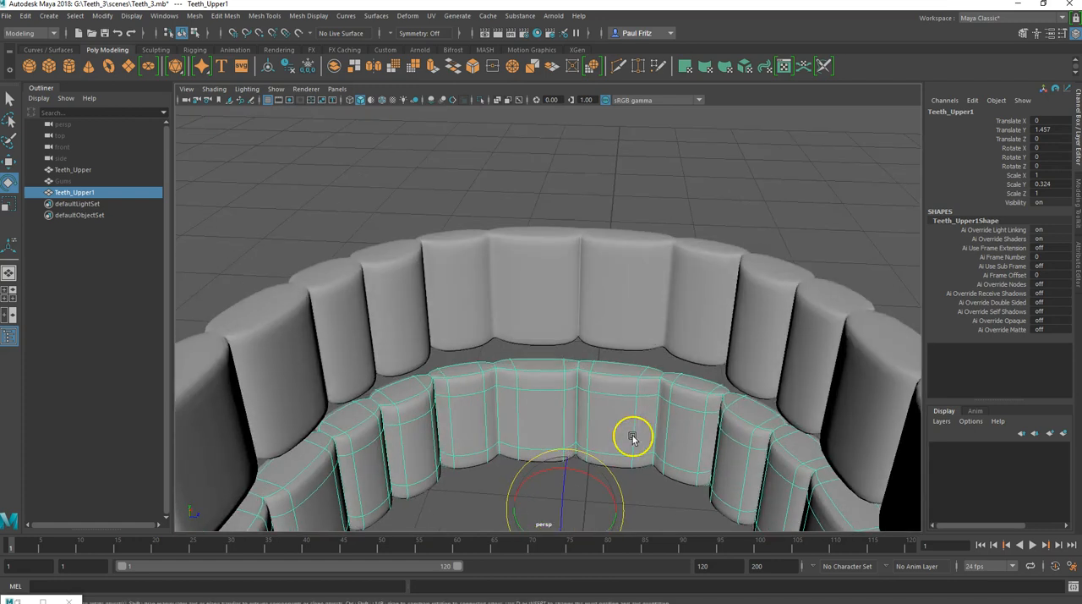
Step: Set the lower teeth copy's Rotate X to 180 and move it up to Translate Y 1.513, closer to the upper arch
{"action": "left_click_drag", "start_coordinate": [593, 478], "coordinate": [573, 506]}
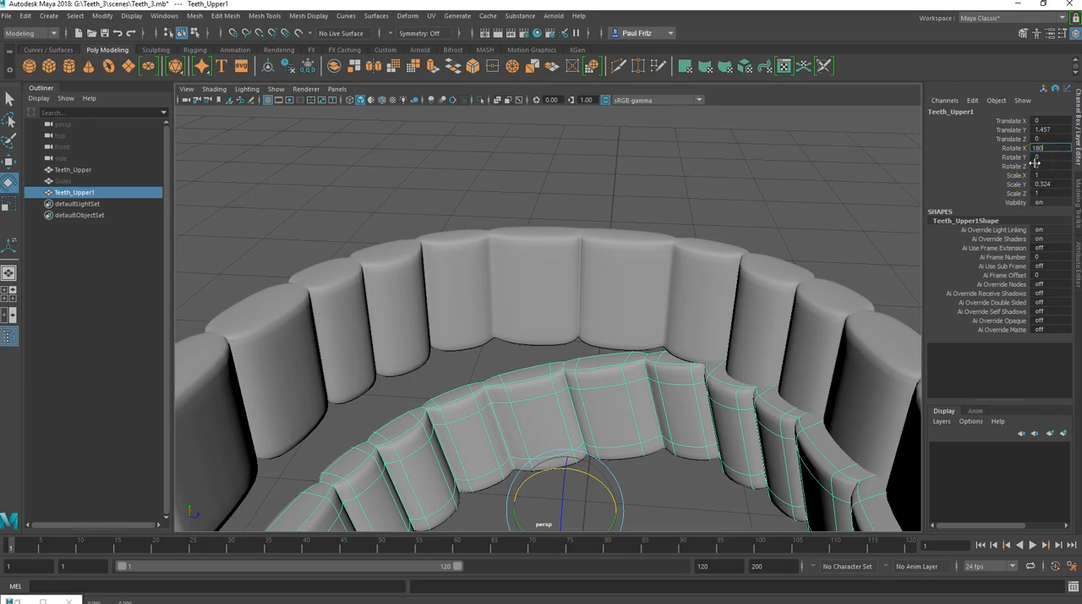
{"action": "key", "text": "Return"}
{"action": "left_click_drag", "start_coordinate": [780, 256], "coordinate": [512, 251], "text": "alt"}
{"action": "key", "text": "w"}
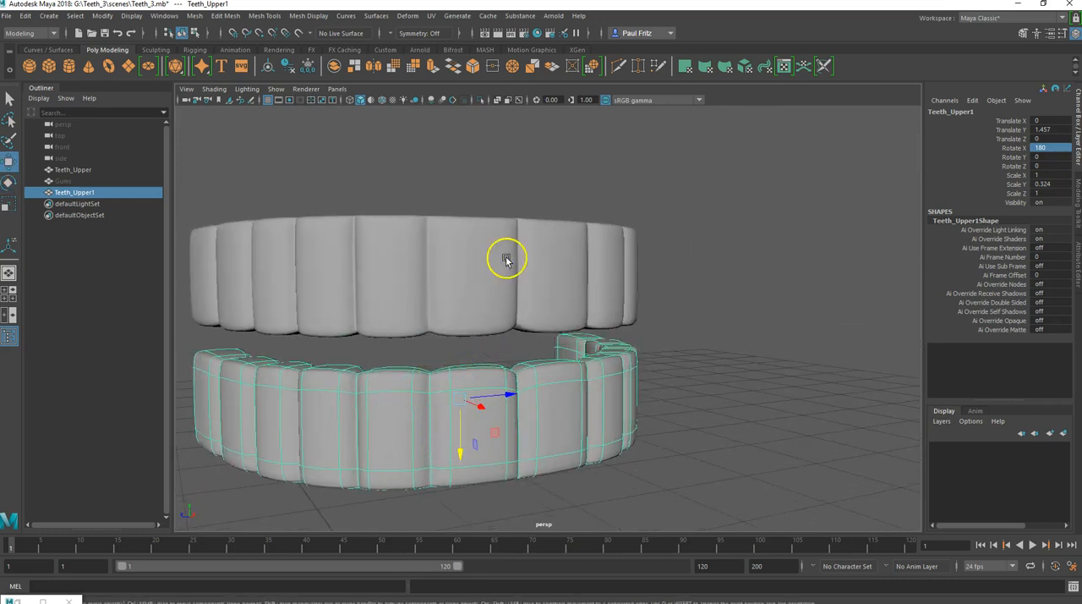
{"action": "left_click_drag", "start_coordinate": [457, 445], "coordinate": [446, 410]}
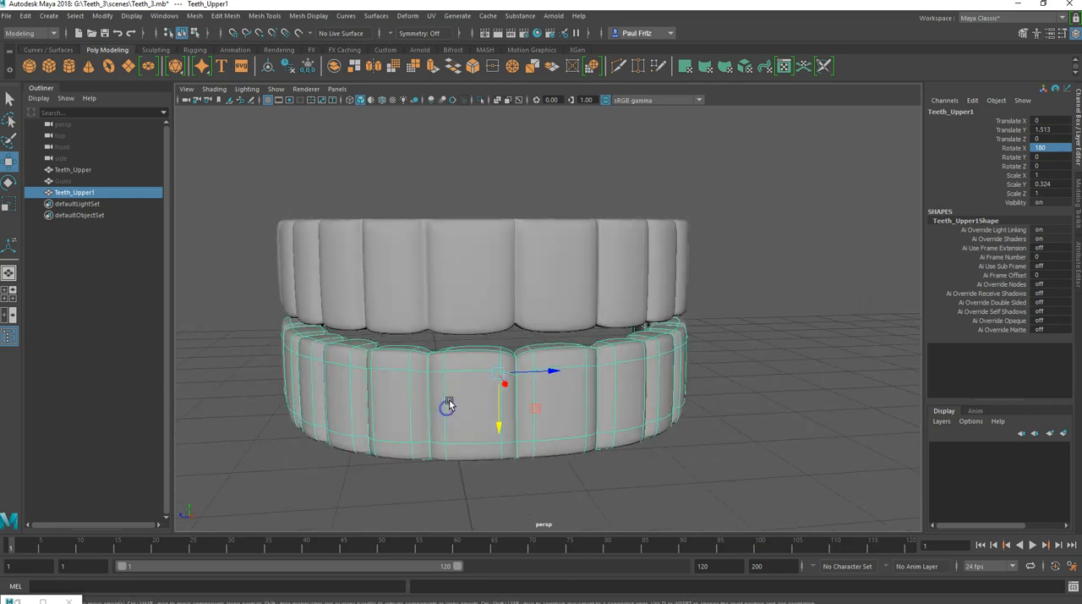
Step: Open the Move tool settings, reset the pivot for the lower teeth, and check their alignment with the upper arch
{"action": "left_click", "coordinate": [28, 599]}
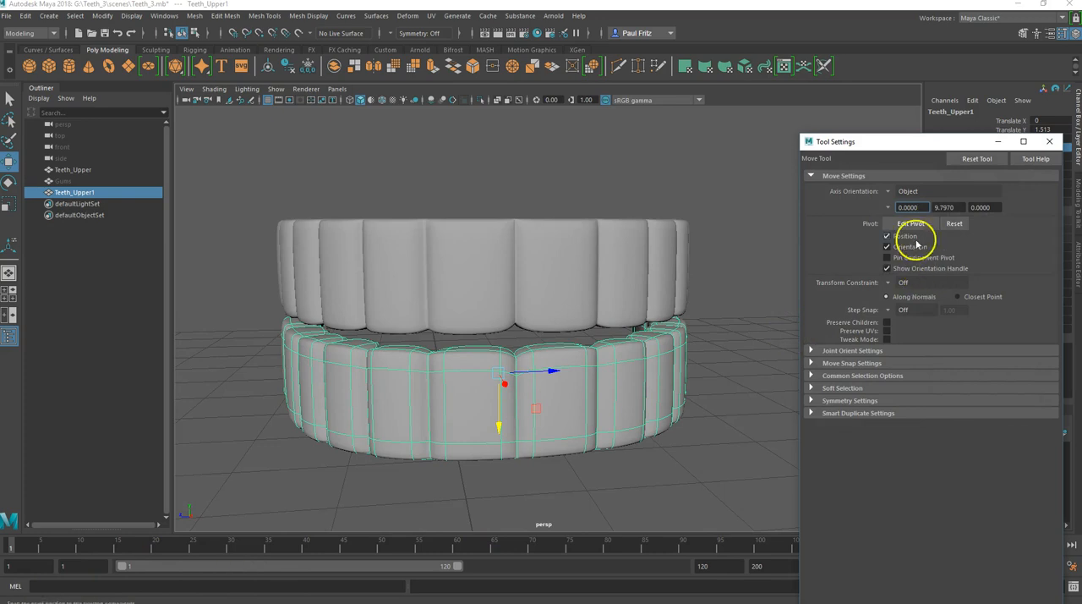
{"action": "left_click", "coordinate": [948, 223]}
{"action": "left_click_drag", "start_coordinate": [490, 446], "coordinate": [450, 420], "text": "alt"}
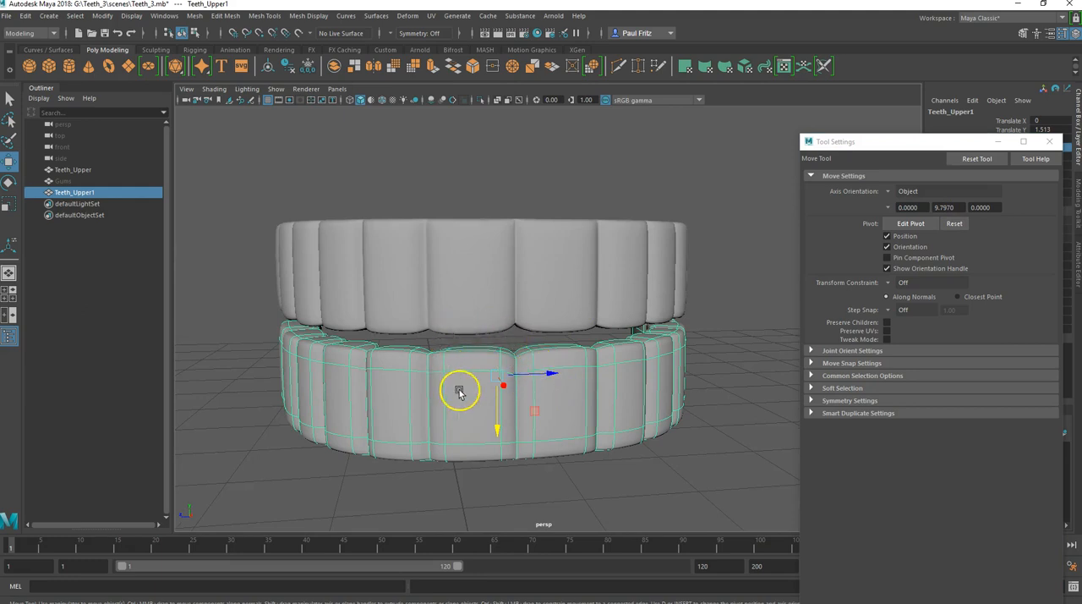
{"action": "left_click_drag", "start_coordinate": [617, 374], "coordinate": [497, 353], "text": "alt"}
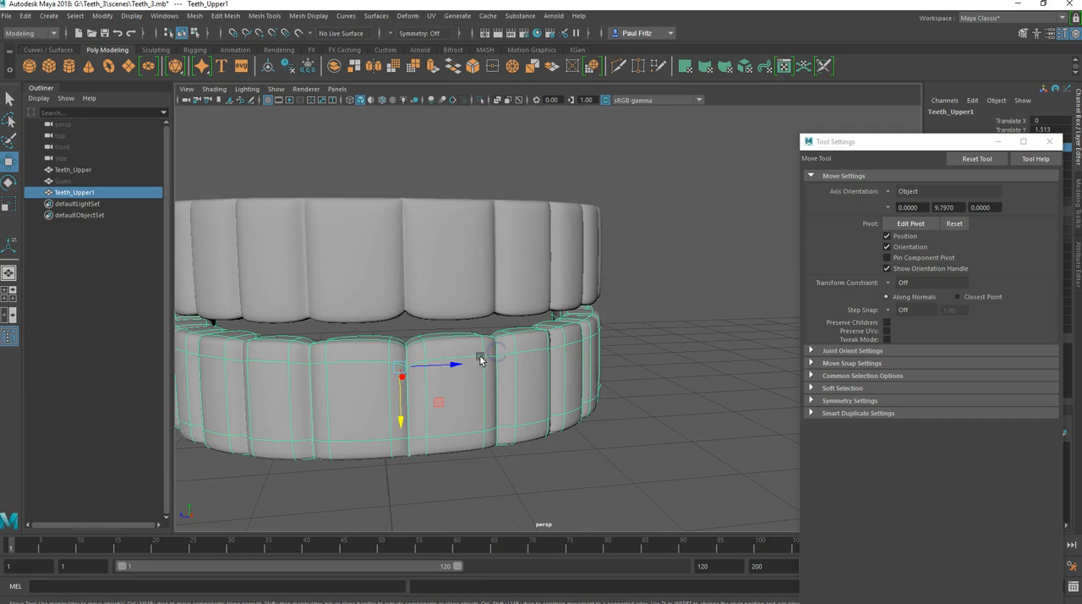
{"action": "left_click_drag", "start_coordinate": [330, 299], "coordinate": [394, 335], "text": "alt"}
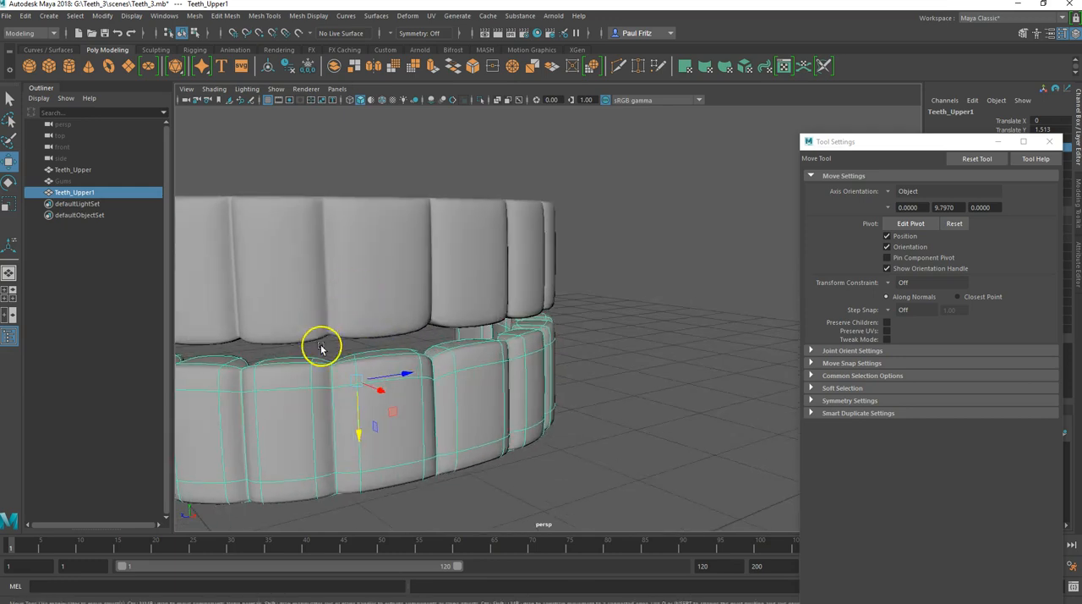
{"action": "left_click_drag", "start_coordinate": [406, 400], "coordinate": [469, 373], "text": "alt"}
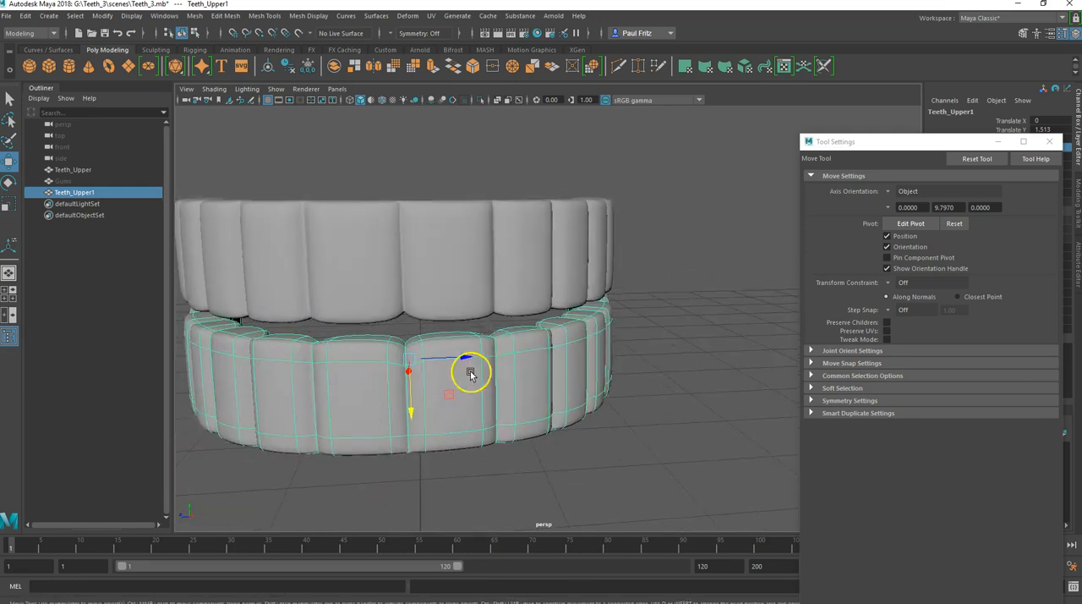
{"action": "left_click_drag", "start_coordinate": [425, 304], "coordinate": [487, 355], "text": "alt"}
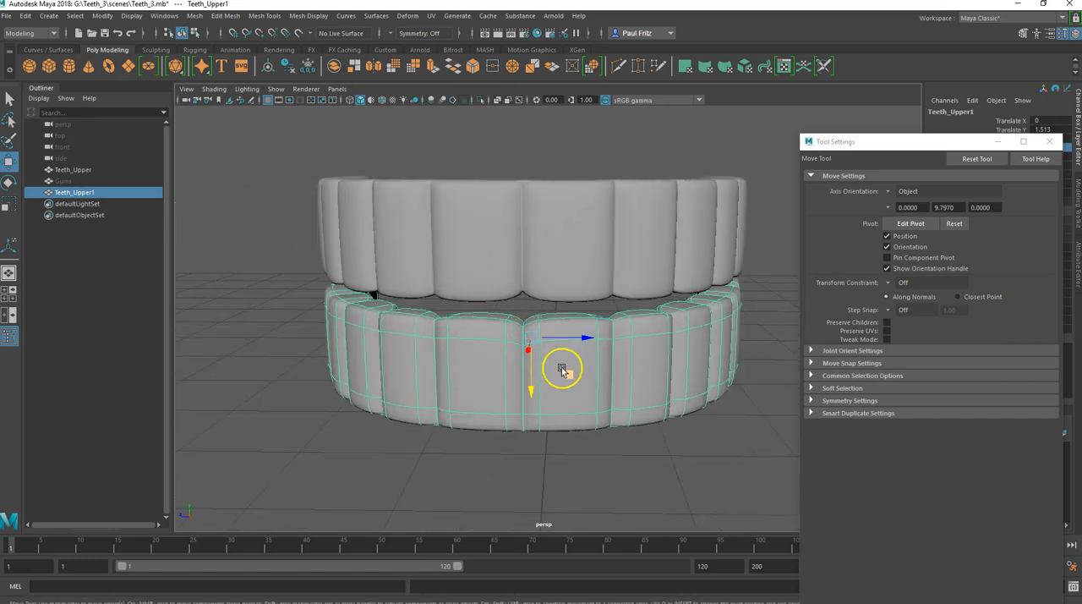
{"action": "left_click_drag", "start_coordinate": [465, 362], "coordinate": [481, 363], "text": "alt"}
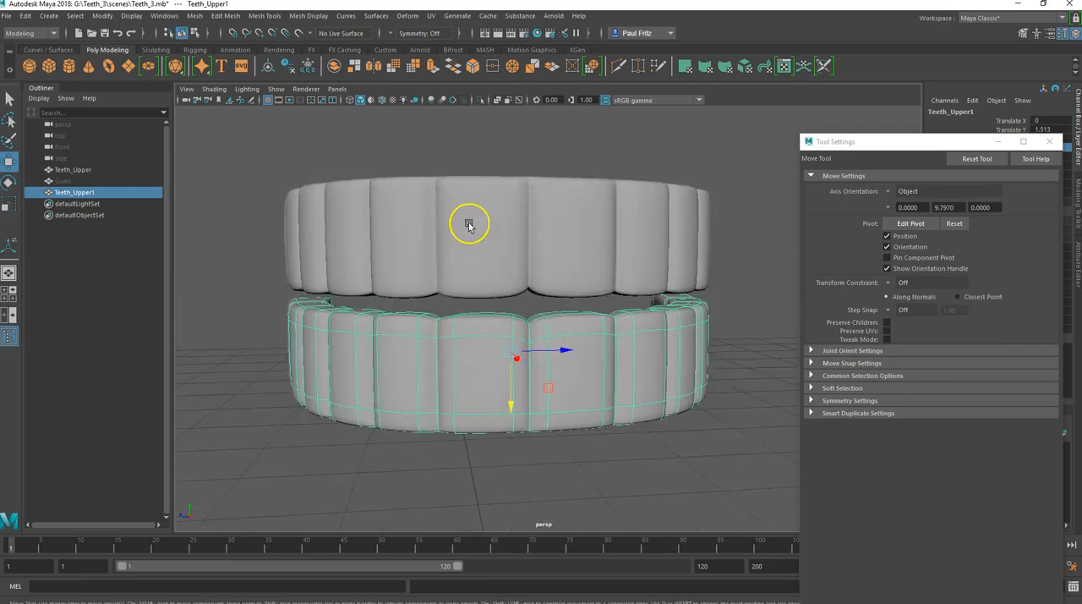
Step: Scale the lower teeth down uniformly so their arch is slightly smaller than the upper arch
{"action": "key", "text": "r"}
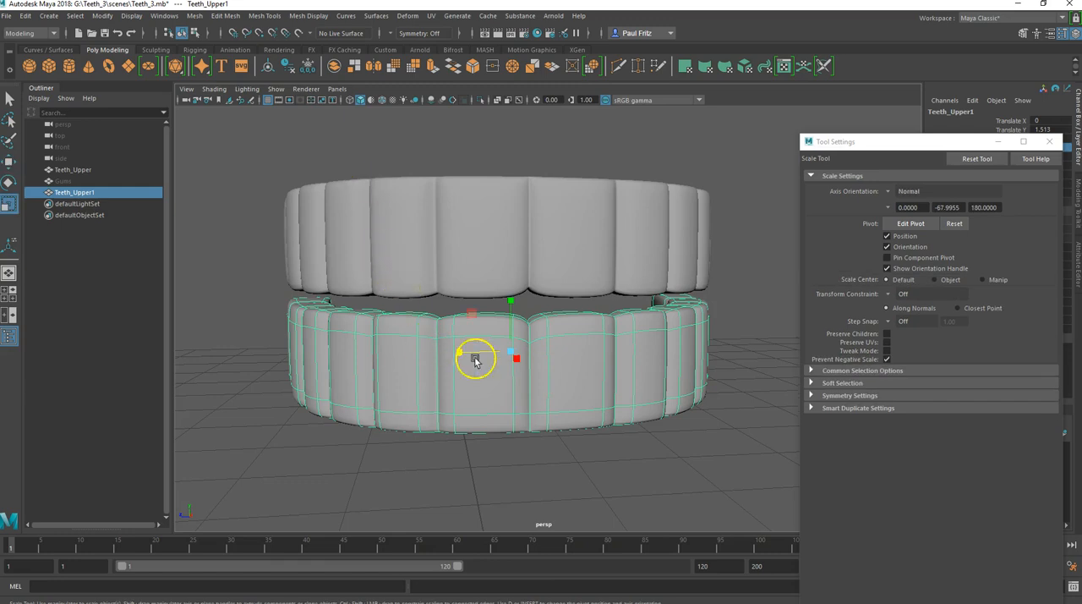
{"action": "mouse_move", "coordinate": [507, 350]}
{"action": "left_mouse_down"}
{"action": "mouse_move", "coordinate": [434, 374]}
{"action": "mouse_move", "coordinate": [524, 355]}
{"action": "left_mouse_up"}
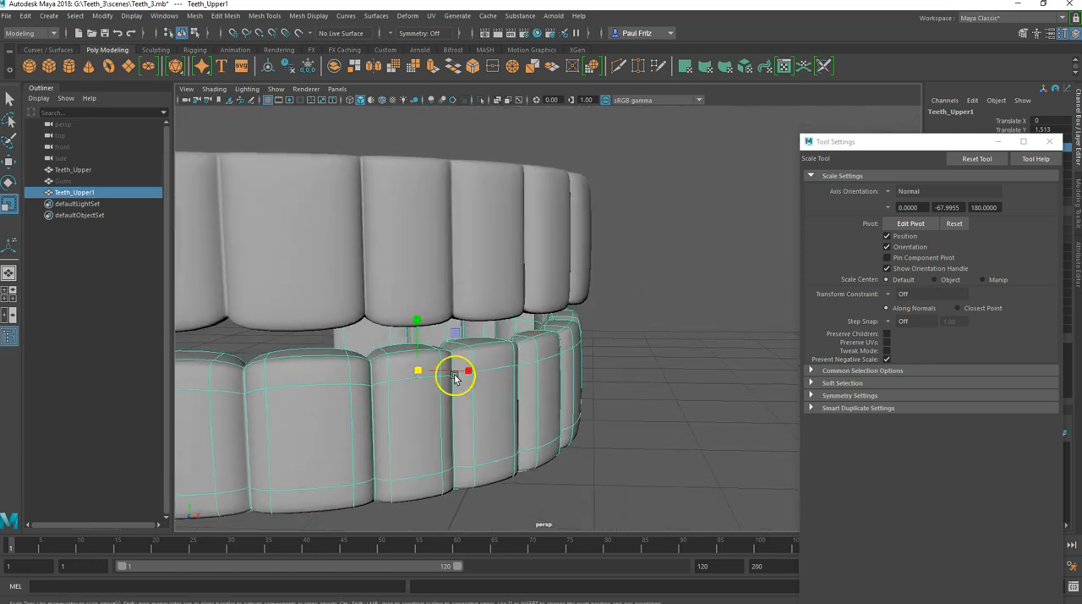
{"action": "scroll", "coordinate": [441, 381], "scroll_direction": "down", "scroll_amount": 3}
{"action": "left_click_drag", "start_coordinate": [442, 381], "coordinate": [453, 379], "text": "alt"}
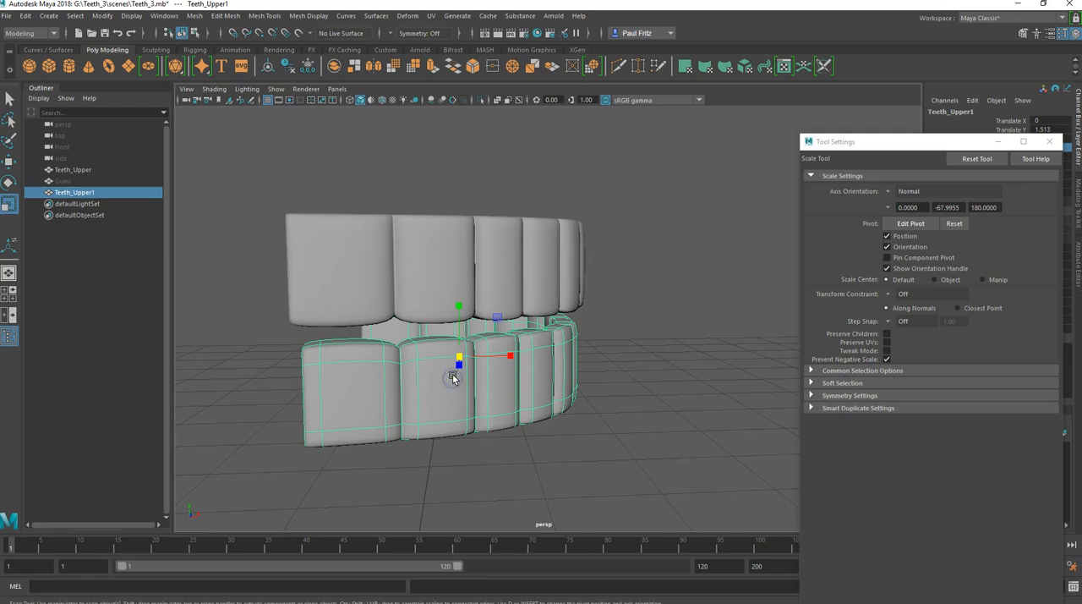
Step: Move the lower teeth to Translate X -0.058 and scale the arch along its front-to-back axis
{"action": "key", "text": "w"}
{"action": "left_click_drag", "start_coordinate": [515, 358], "coordinate": [414, 406]}
{"action": "key", "text": "r"}
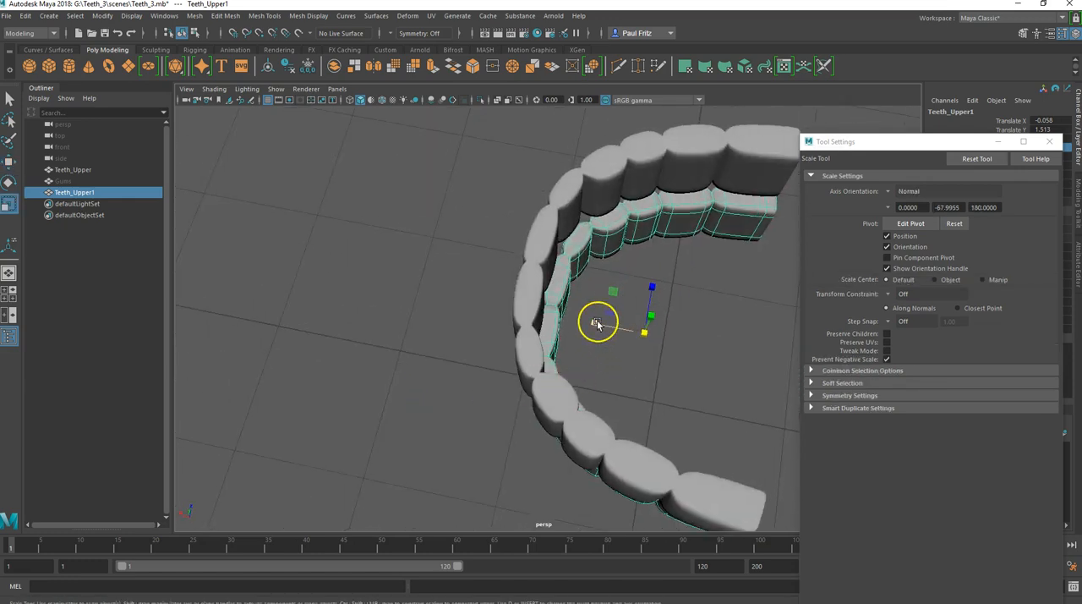
{"action": "left_click_drag", "start_coordinate": [597, 324], "coordinate": [533, 344]}
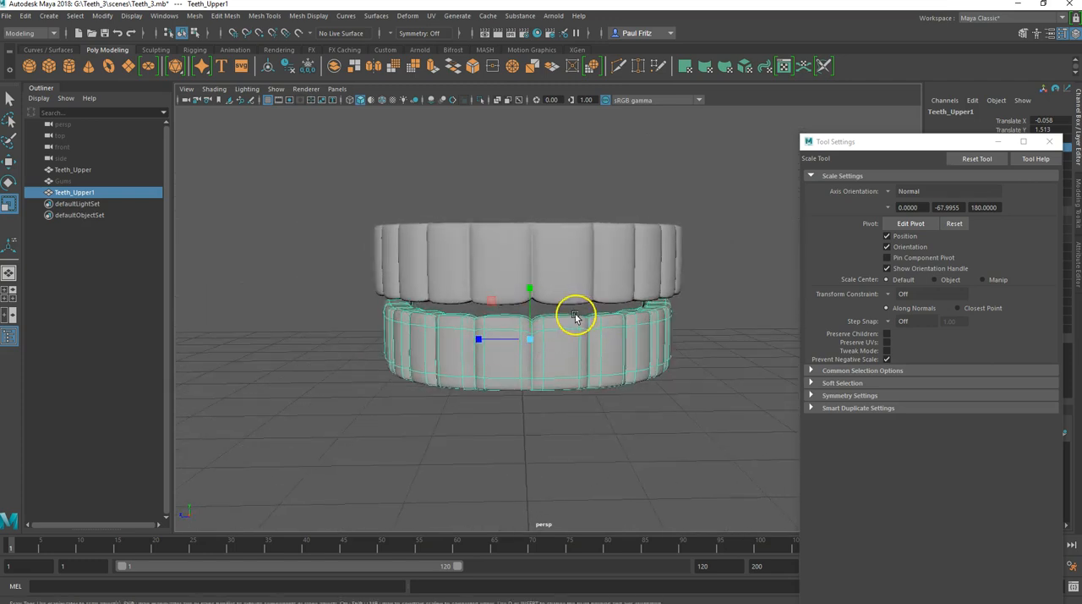
Step: Set symmetry to Object Z and switch the lower teeth mesh to vertex editing
{"action": "left_click", "coordinate": [392, 32]}
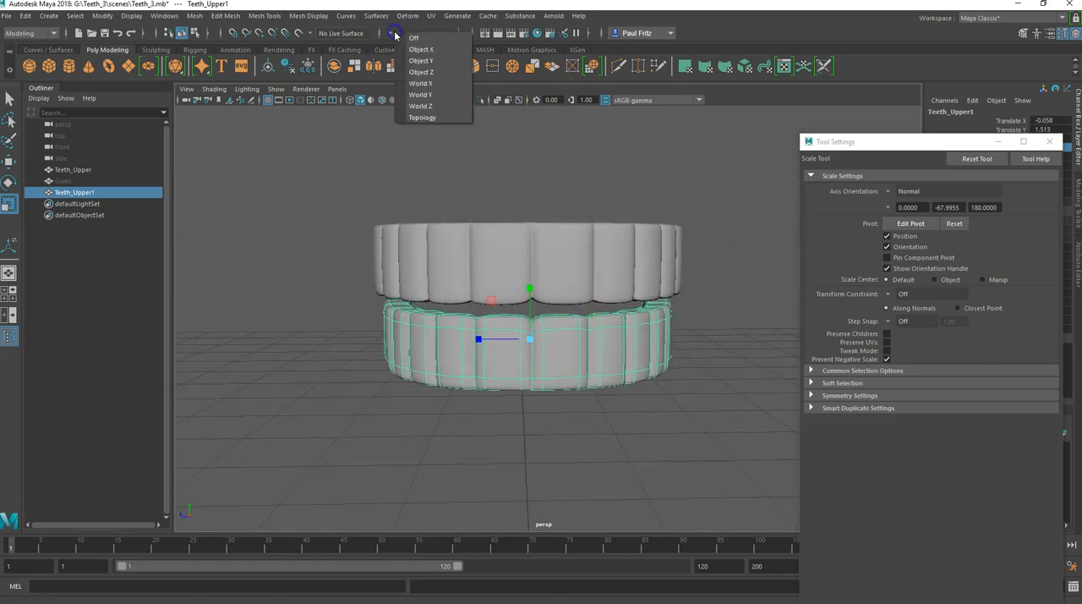
{"action": "left_click", "coordinate": [427, 72]}
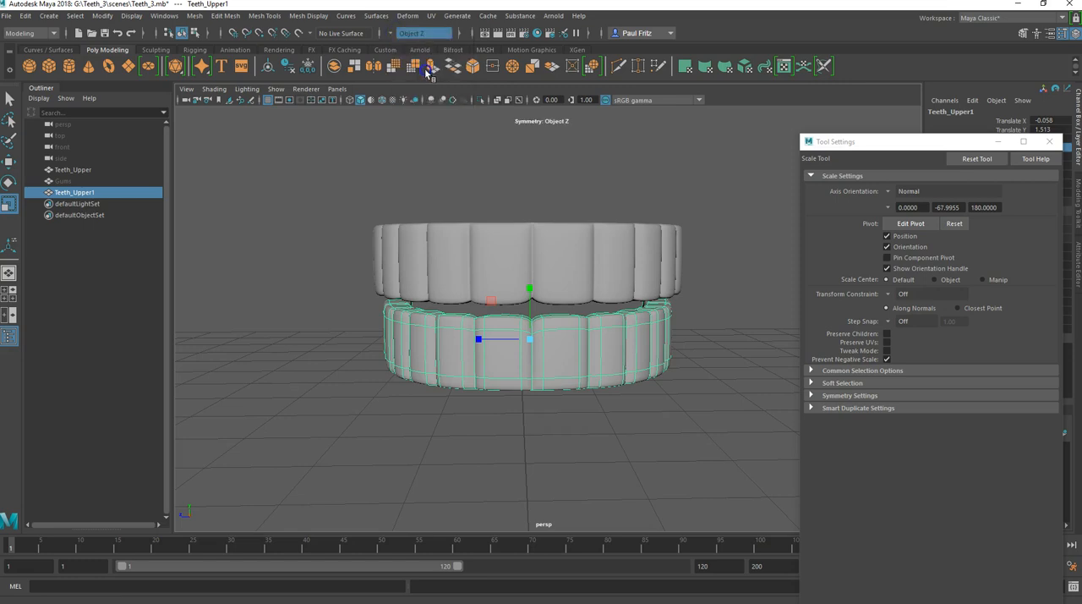
{"action": "right_click", "coordinate": [517, 272]}
{"action": "right_click_drag", "start_coordinate": [508, 243], "coordinate": [508, 243]}
{"action": "left_click", "coordinate": [531, 340]}
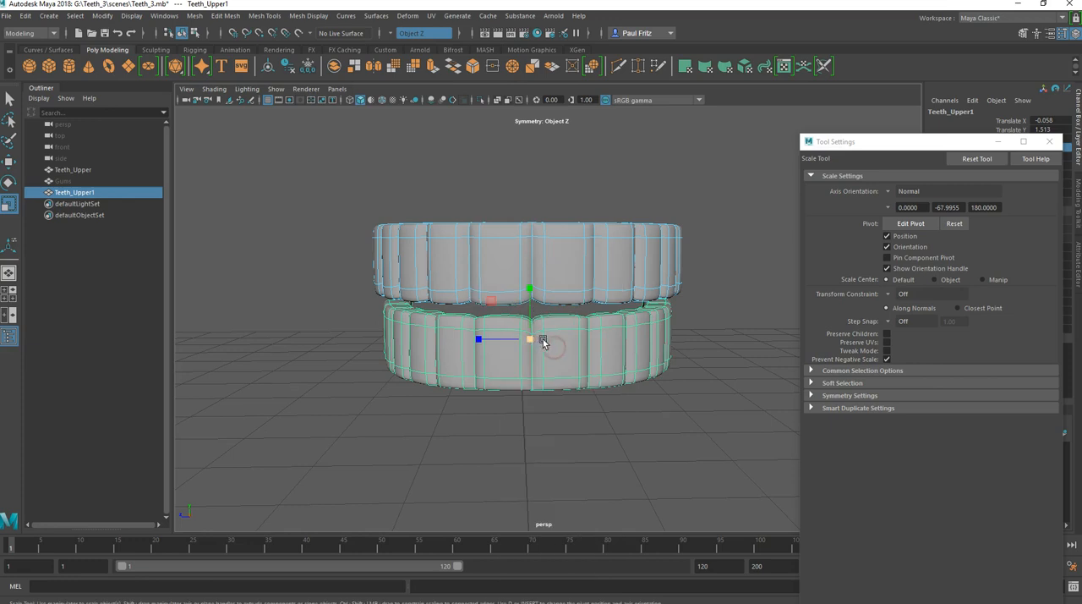
{"action": "right_click_drag", "start_coordinate": [542, 338], "coordinate": [598, 271]}
{"action": "right_click_drag", "start_coordinate": [568, 338], "coordinate": [636, 280]}
{"action": "right_click_drag", "start_coordinate": [570, 287], "coordinate": [559, 265]}
{"action": "mouse_move", "coordinate": [539, 344]}
{"action": "left_mouse_down"}
{"action": "mouse_move", "coordinate": [580, 345]}
{"action": "mouse_move", "coordinate": [516, 342]}
{"action": "mouse_move", "coordinate": [596, 345]}
{"action": "mouse_move", "coordinate": [536, 348]}
{"action": "left_mouse_up"}
{"action": "middle_click_drag", "start_coordinate": [536, 348], "coordinate": [490, 340], "text": "alt"}
{"action": "scroll", "coordinate": [490, 340], "scroll_direction": "up", "scroll_amount": 2}
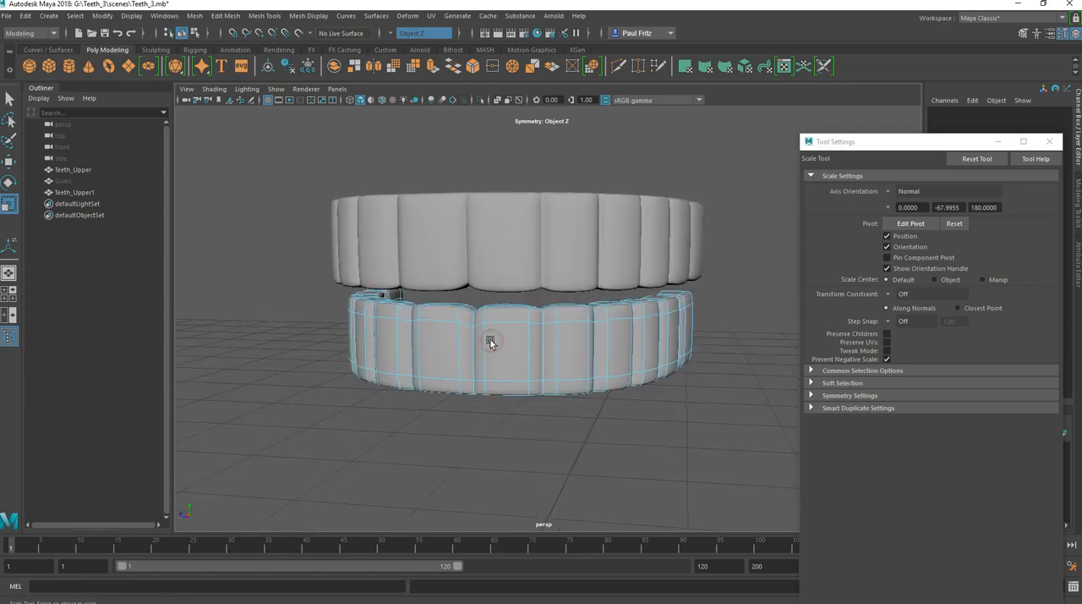
Step: Turn off smooth preview on the lower teeth and select all vertices of the first seam beside the centre seam
{"action": "key", "text": "1"}
{"action": "right_click_drag", "start_coordinate": [505, 335], "coordinate": [459, 288]}
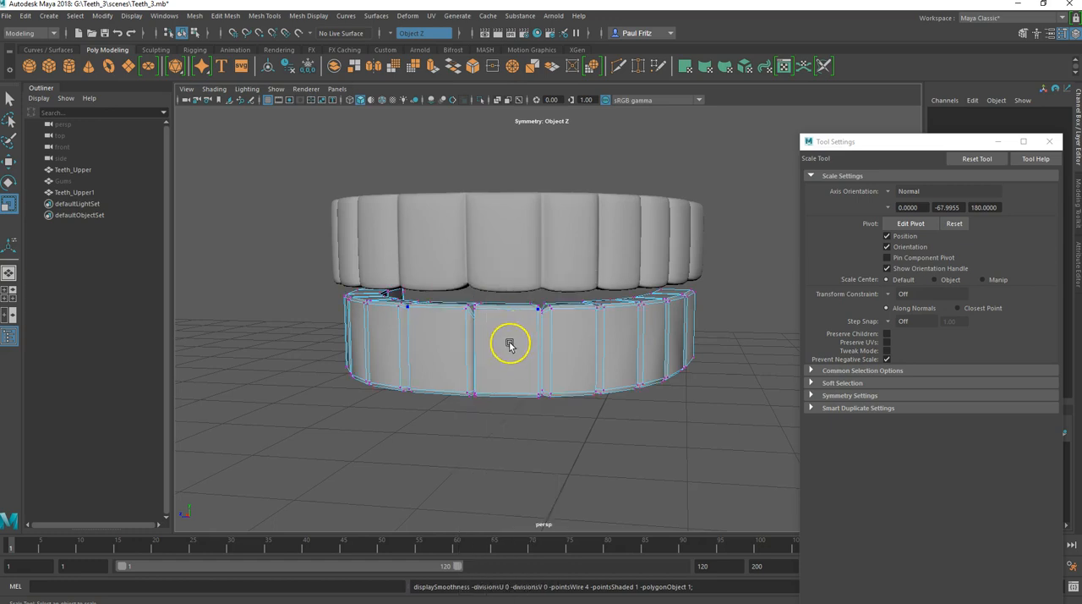
{"action": "left_click_drag", "start_coordinate": [505, 357], "coordinate": [489, 358], "text": "alt"}
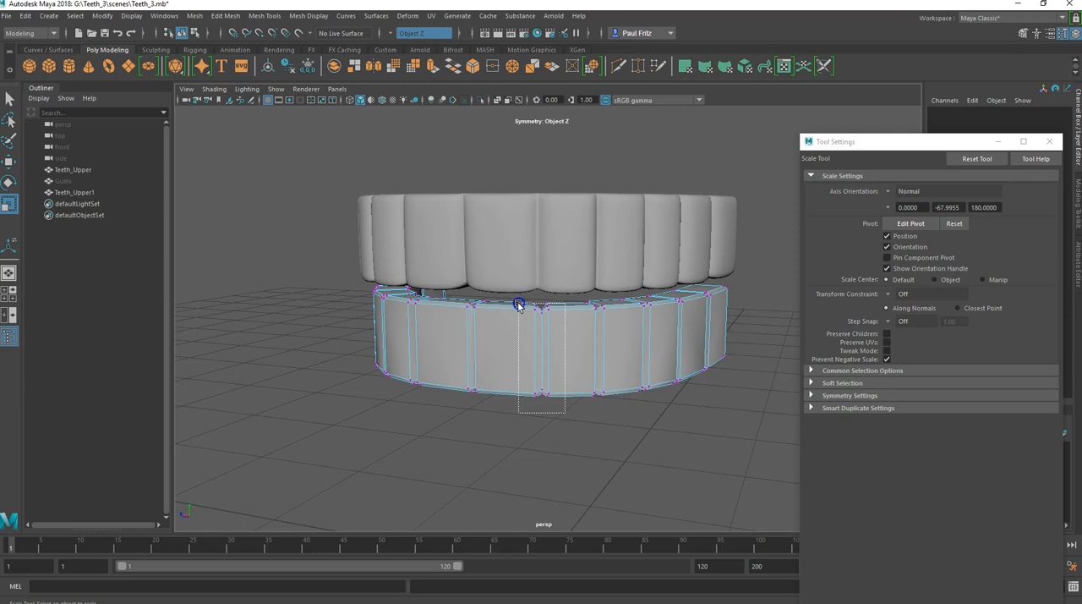
{"action": "left_click_drag", "start_coordinate": [519, 299], "coordinate": [519, 300]}
{"action": "left_click_drag", "start_coordinate": [474, 355], "coordinate": [524, 353], "text": "alt"}
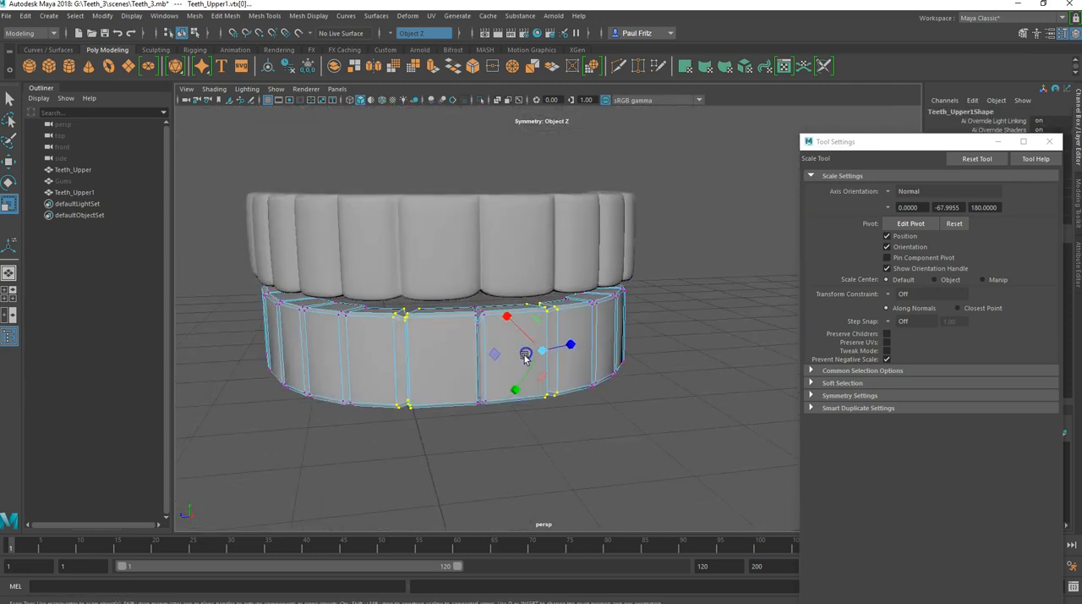
Step: Try moving the selected seam vertices sideways to narrow the front lower teeth, and undo the moves
{"action": "key", "text": "w"}
{"action": "left_click_drag", "start_coordinate": [496, 408], "coordinate": [459, 408], "text": "alt"}
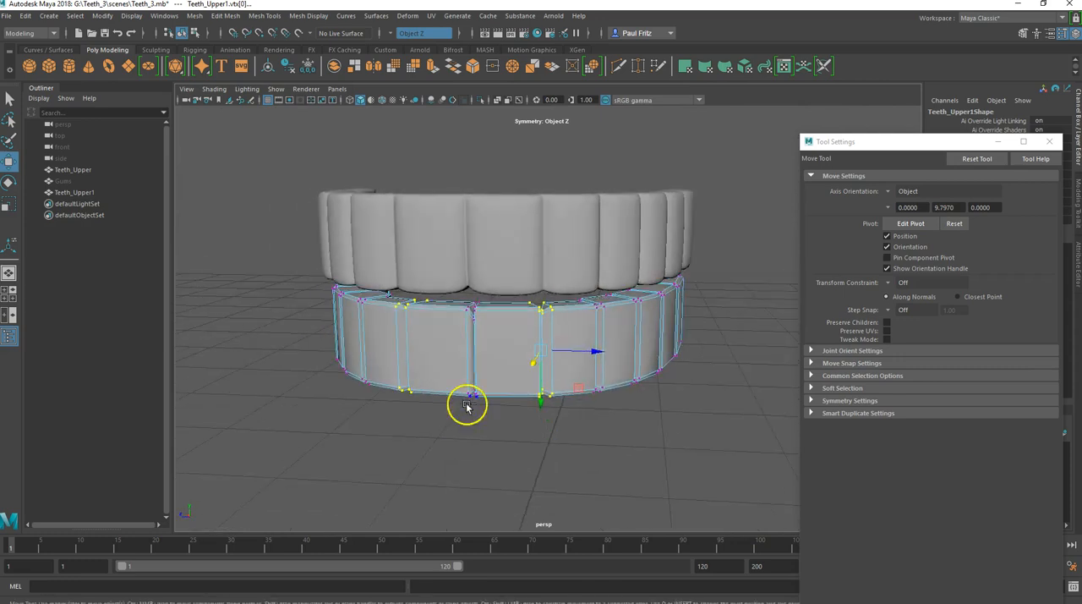
{"action": "left_click_drag", "start_coordinate": [534, 351], "coordinate": [526, 350]}
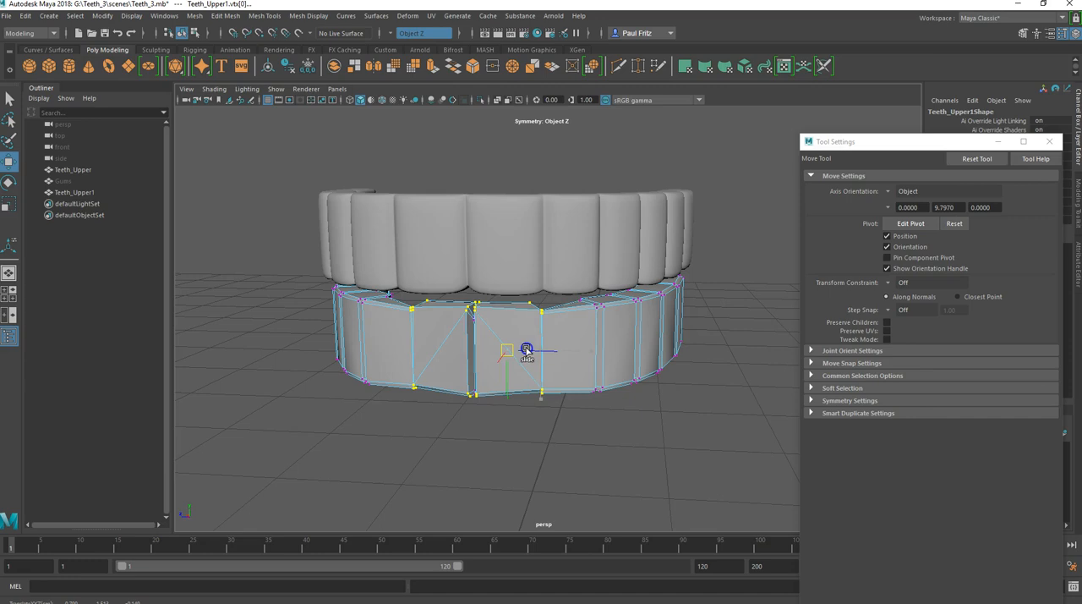
{"action": "key", "text": "ctrl+z"}
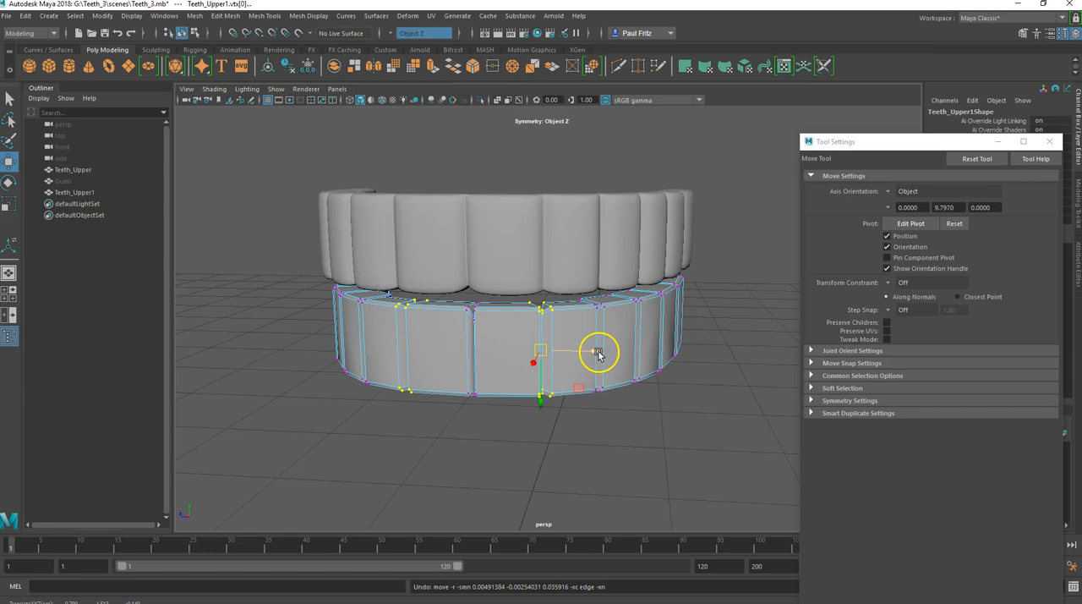
{"action": "left_click_drag", "start_coordinate": [597, 353], "coordinate": [596, 353]}
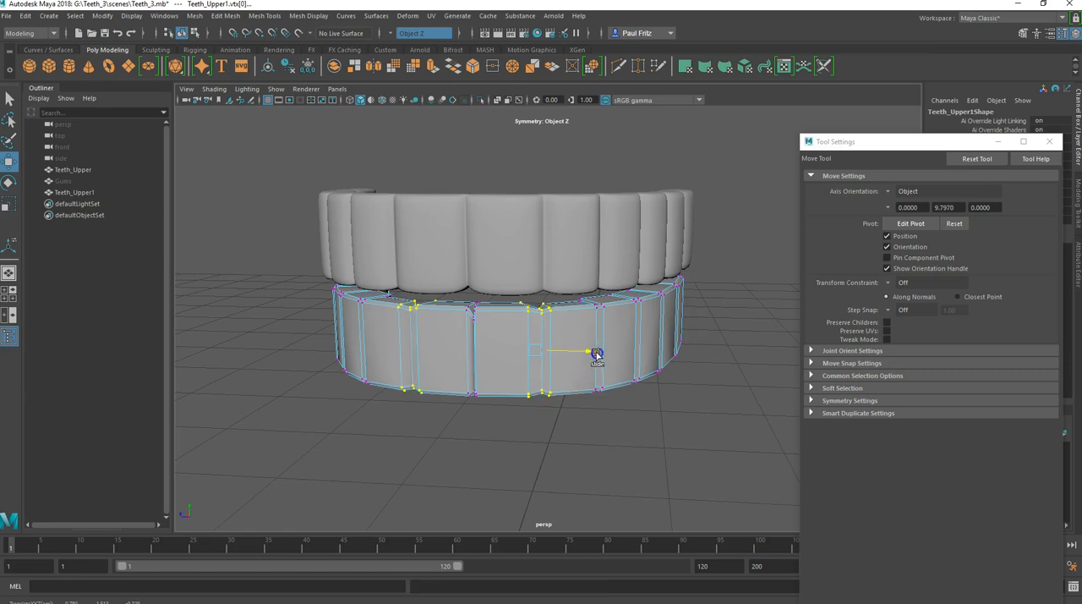
{"action": "left_click_drag", "start_coordinate": [529, 393], "coordinate": [503, 414], "text": "alt"}
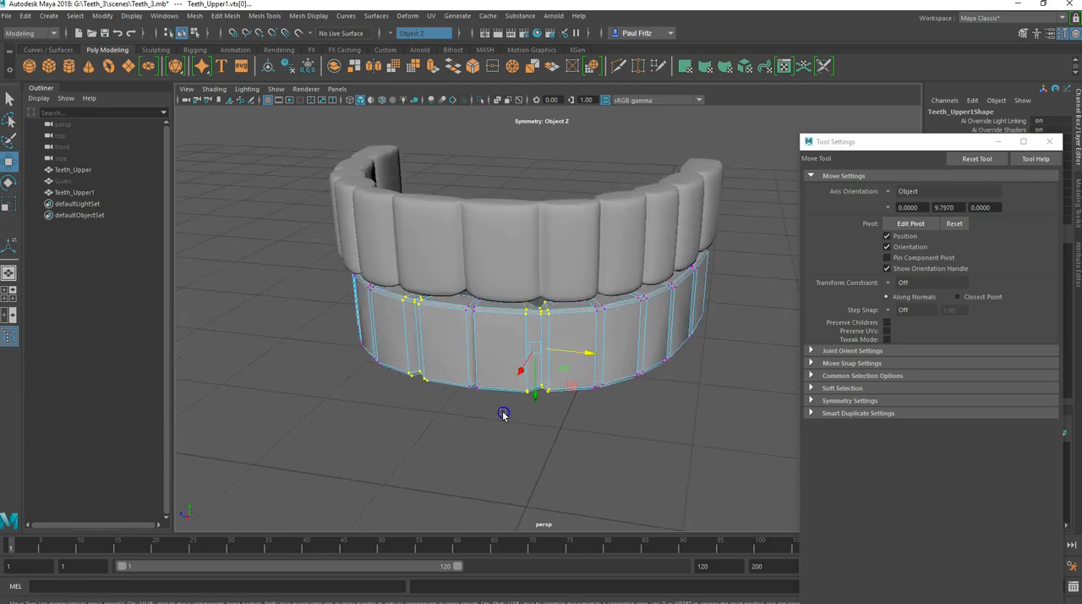
{"action": "key", "text": "ctrl+z"}
{"action": "mouse_move", "coordinate": [495, 415]}
{"action": "left_mouse_down", "text": "alt"}
{"action": "mouse_move", "coordinate": [479, 425]}
{"action": "mouse_move", "coordinate": [510, 415]}
{"action": "mouse_move", "coordinate": [520, 393]}
{"action": "mouse_move", "coordinate": [502, 398]}
{"action": "left_mouse_up", "text": "alt"}
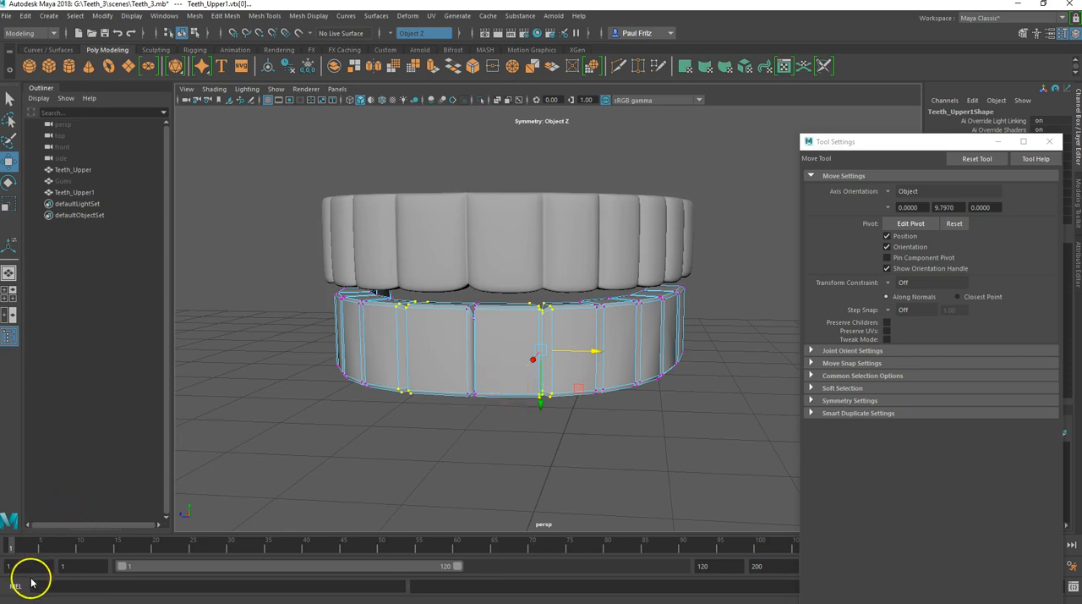
{"action": "key", "text": "ctrl+z"}
Step: Move the selected seam vertices sideways toward the centre to narrow the two front lower teeth
{"action": "left_click_drag", "start_coordinate": [397, 423], "coordinate": [535, 415], "text": "alt"}
{"action": "left_click_drag", "start_coordinate": [590, 378], "coordinate": [573, 384]}
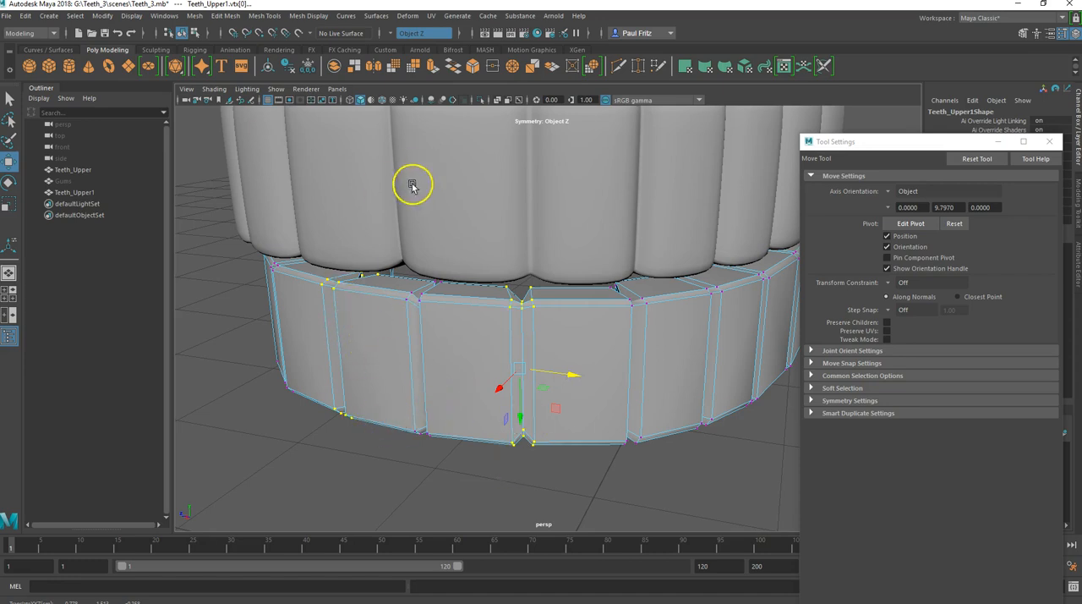
{"action": "left_click_drag", "start_coordinate": [556, 367], "coordinate": [521, 365], "text": "alt"}
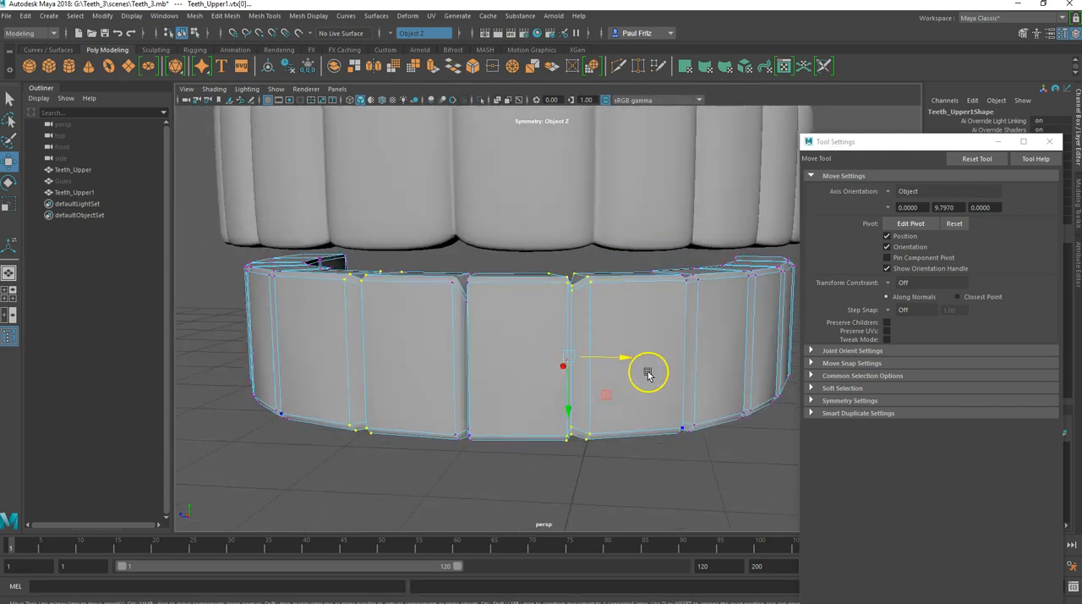
Step: Select the next seam's vertices on the lower teeth, move them in the horizontal plane, and check the shape in smooth preview
{"action": "left_click_drag", "start_coordinate": [626, 360], "coordinate": [597, 266]}
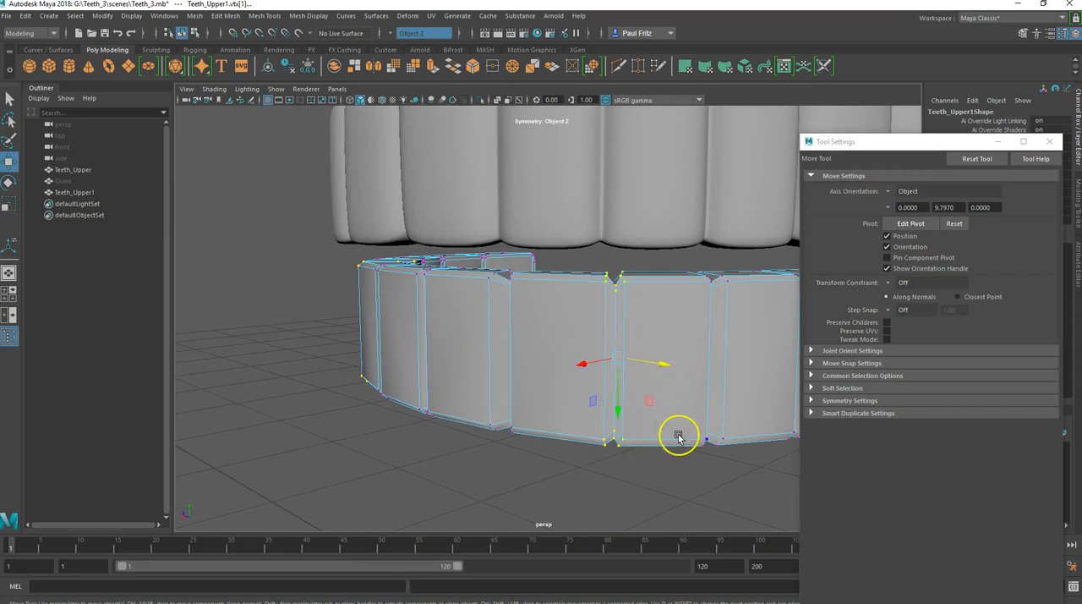
{"action": "left_click_drag", "start_coordinate": [650, 451], "coordinate": [611, 412], "text": "alt"}
{"action": "left_click_drag", "start_coordinate": [609, 430], "coordinate": [623, 417], "text": "alt"}
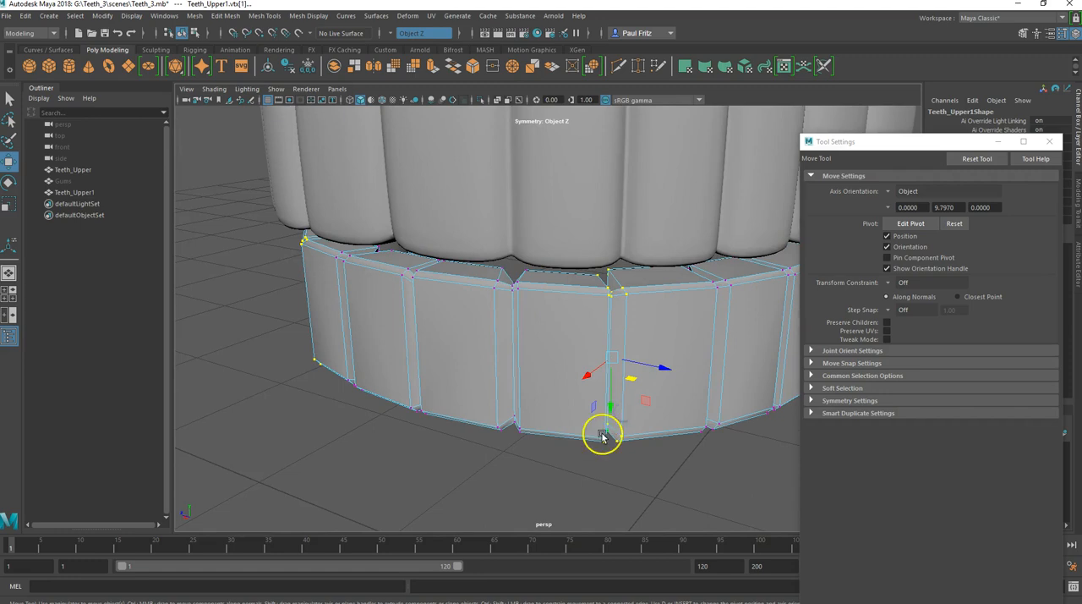
{"action": "key", "text": "3"}
{"action": "left_click_drag", "start_coordinate": [500, 436], "coordinate": [456, 427], "text": "alt"}
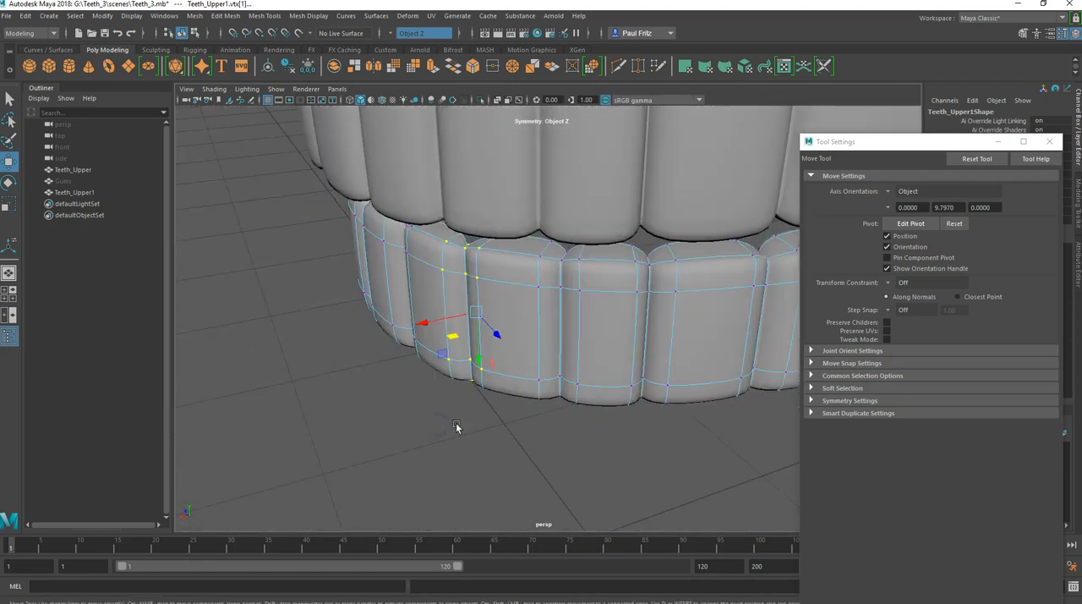
{"action": "key", "text": "1"}
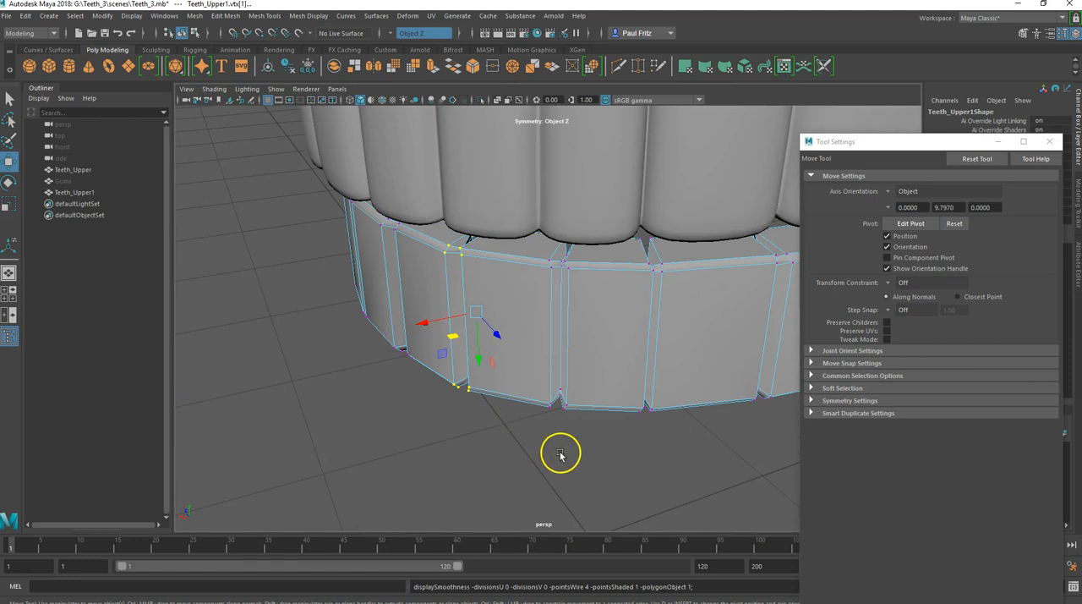
{"action": "left_click_drag", "start_coordinate": [555, 440], "coordinate": [604, 422], "text": "alt"}
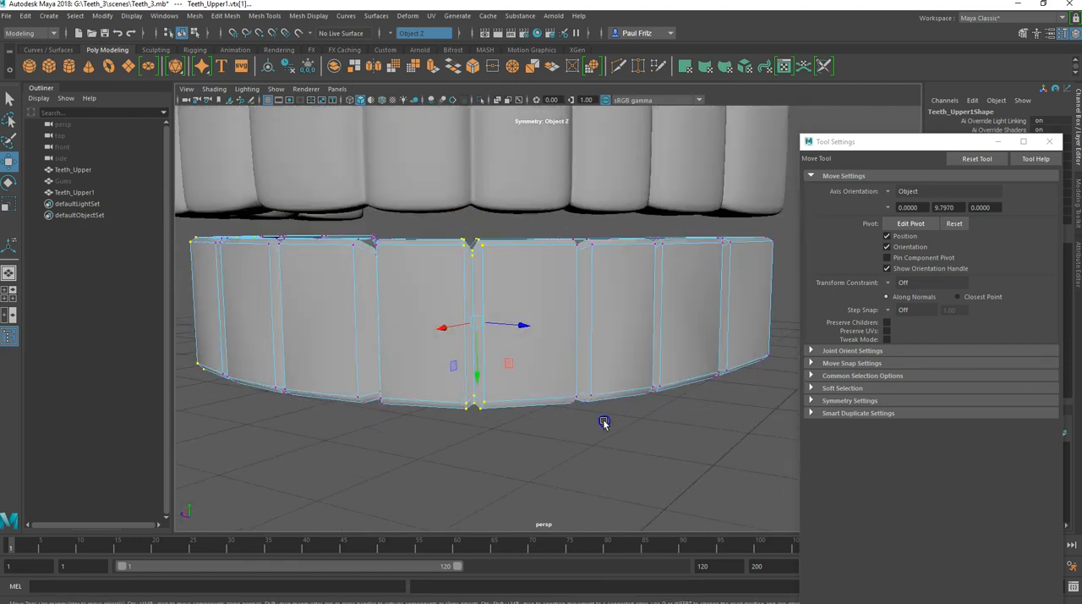
Step: Fine-tune the selected seam vertices on the lower teeth in the horizontal plane with smooth preview on
{"action": "left_click_drag", "start_coordinate": [445, 270], "coordinate": [495, 267], "text": "alt"}
{"action": "key", "text": "3"}
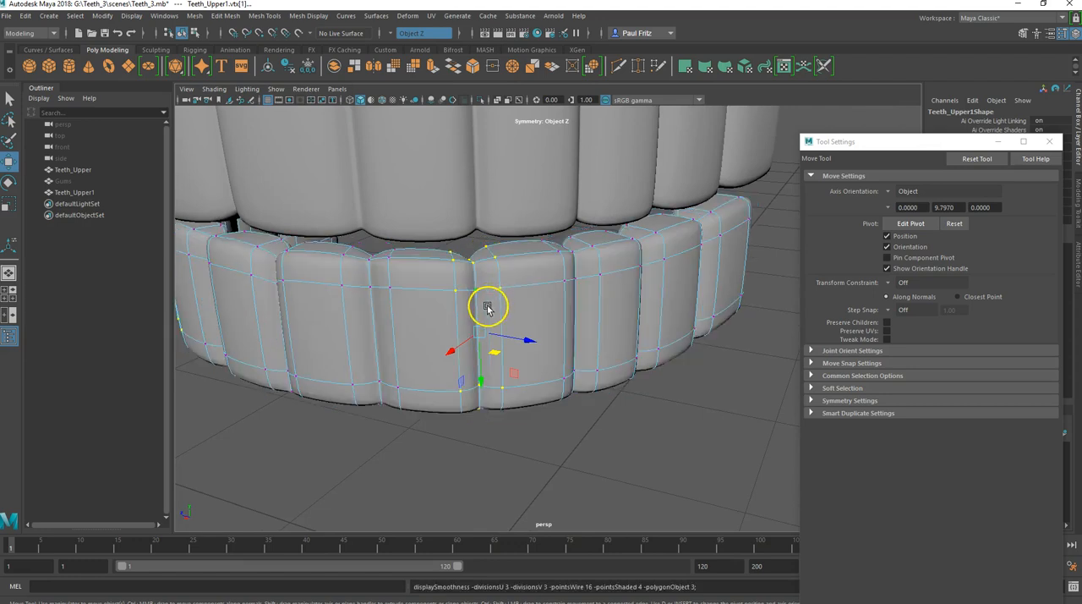
{"action": "mouse_move", "coordinate": [483, 399]}
{"action": "left_mouse_down", "text": "alt"}
{"action": "mouse_move", "coordinate": [503, 385]}
{"action": "mouse_move", "coordinate": [476, 380]}
{"action": "mouse_move", "coordinate": [481, 431]}
{"action": "mouse_move", "coordinate": [492, 387]}
{"action": "left_mouse_up", "text": "alt"}
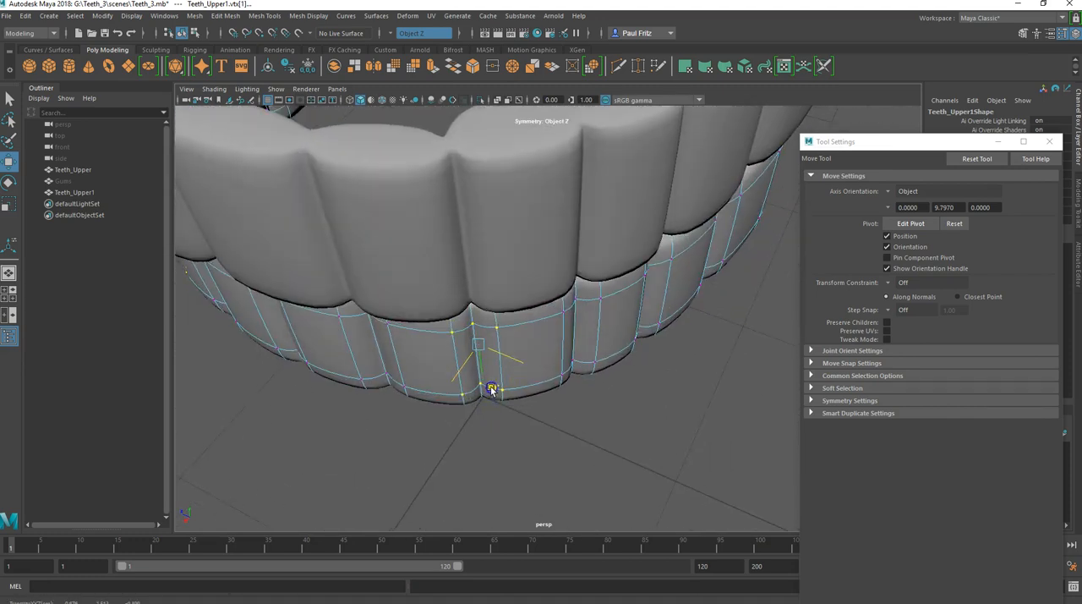
{"action": "left_click_drag", "start_coordinate": [499, 410], "coordinate": [554, 418], "text": "alt"}
Step: Select all vertices of the following lower-teeth seam in unsmoothed view and shift them horizontally in smooth preview to narrow the adjacent tooth
{"action": "key", "text": "1"}
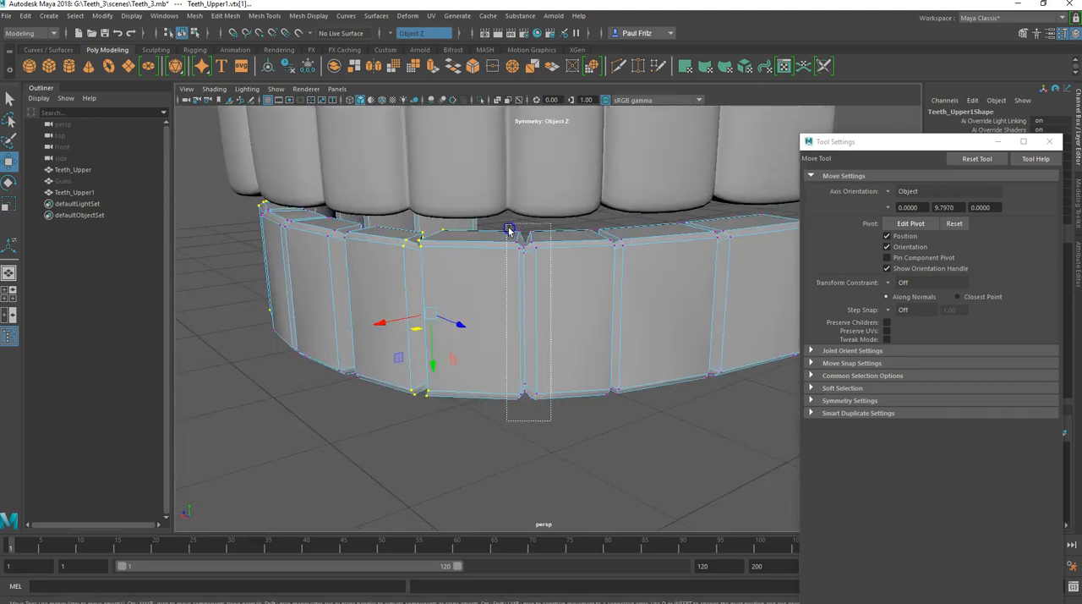
{"action": "mouse_move", "coordinate": [520, 286]}
{"action": "left_mouse_down", "text": "alt"}
{"action": "mouse_move", "coordinate": [491, 290]}
{"action": "mouse_move", "coordinate": [478, 374]}
{"action": "mouse_move", "coordinate": [498, 284]}
{"action": "mouse_move", "coordinate": [507, 285]}
{"action": "left_mouse_up", "text": "alt"}
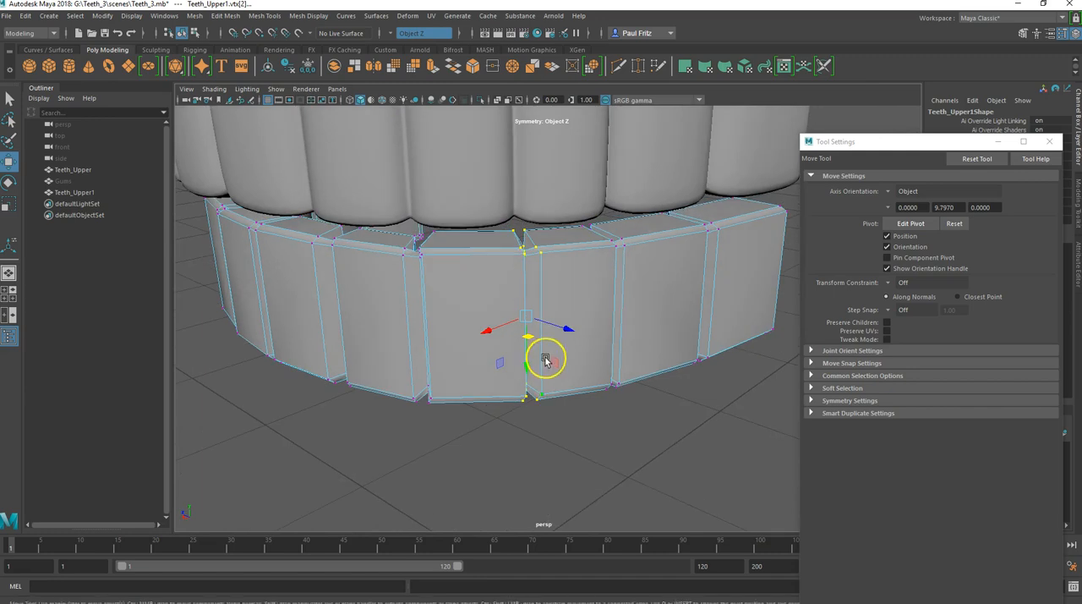
{"action": "key", "text": "3"}
{"action": "left_click_drag", "start_coordinate": [514, 399], "coordinate": [507, 411], "text": "alt"}
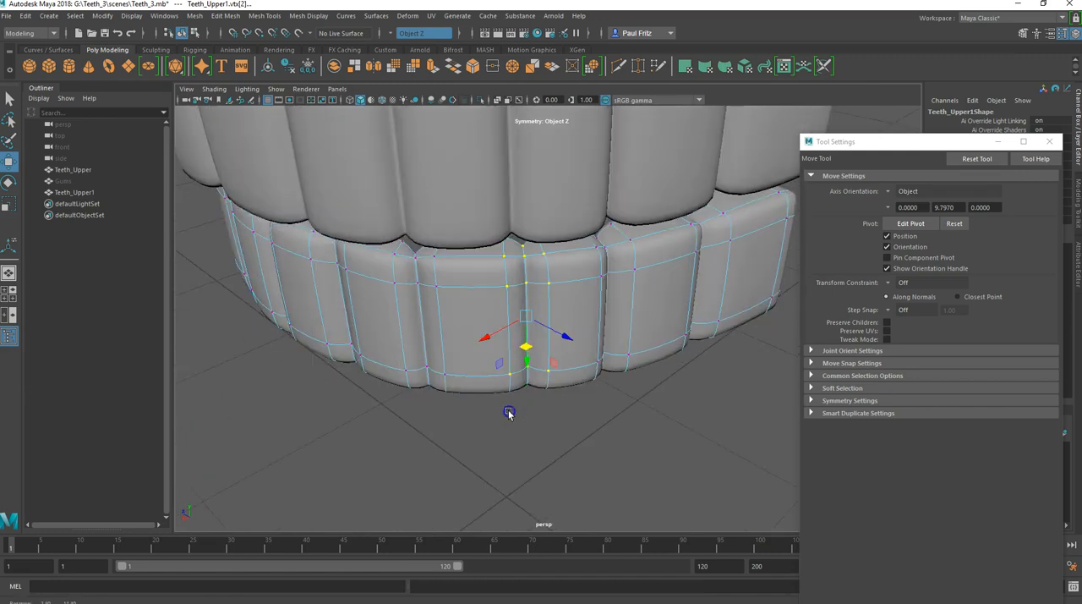
{"action": "left_click_drag", "start_coordinate": [524, 353], "coordinate": [485, 338]}
{"action": "left_click_drag", "start_coordinate": [459, 276], "coordinate": [458, 302], "text": "alt"}
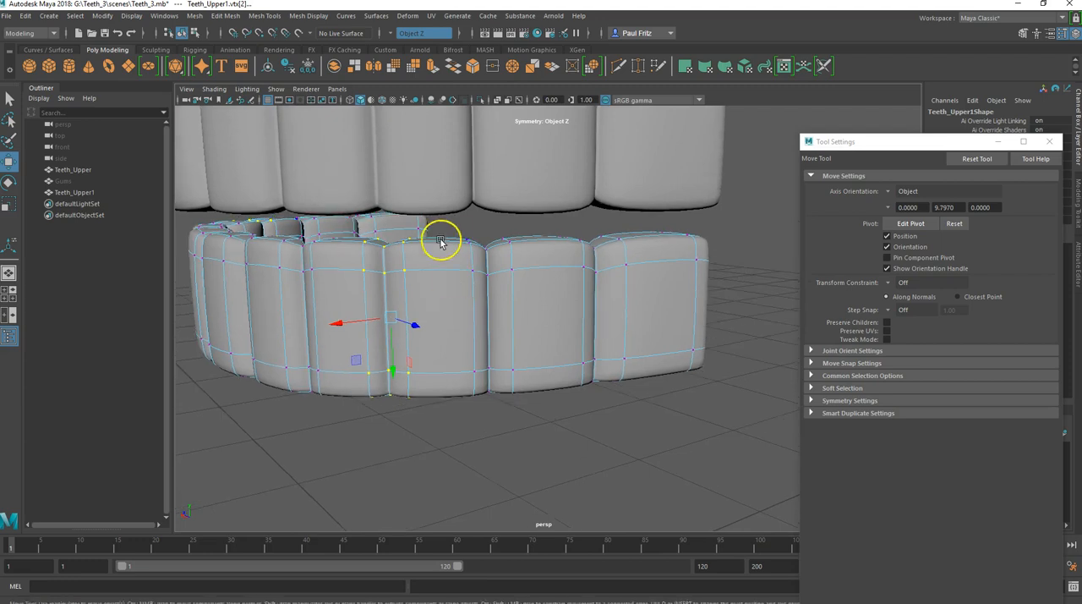
Step: Select the vertices of the seam one tooth further back and shift them in the horizontal plane to even out the tooth widths
{"action": "mouse_move", "coordinate": [485, 401]}
{"action": "left_mouse_down", "text": "alt"}
{"action": "mouse_move", "coordinate": [454, 435]}
{"action": "mouse_move", "coordinate": [466, 483]}
{"action": "mouse_move", "coordinate": [481, 410]}
{"action": "mouse_move", "coordinate": [480, 420]}
{"action": "left_mouse_up", "text": "alt"}
{"action": "left_click_drag", "start_coordinate": [476, 343], "coordinate": [477, 344]}
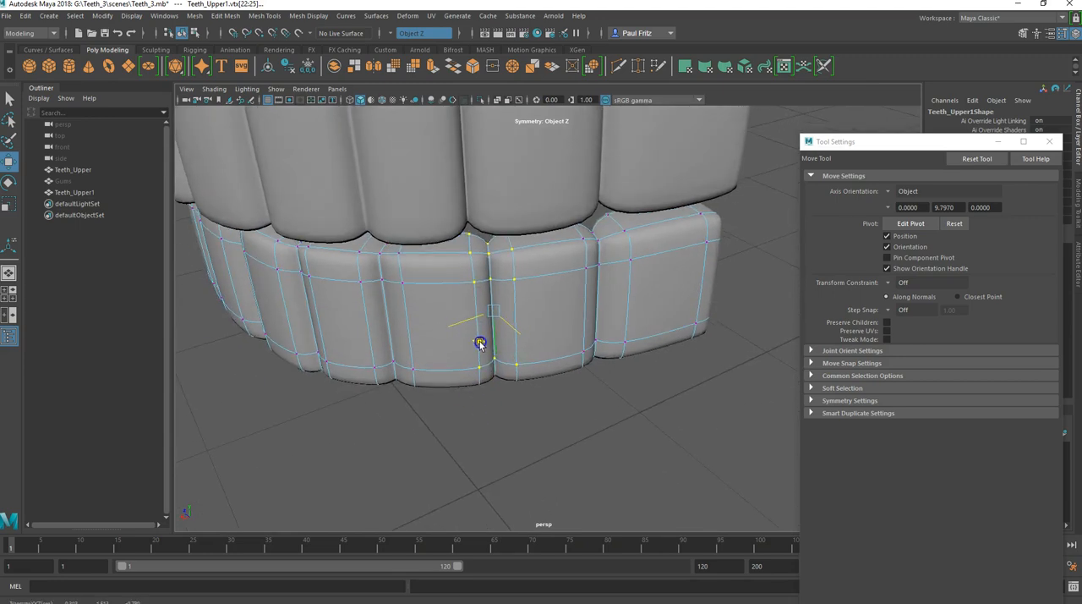
{"action": "left_click_drag", "start_coordinate": [483, 344], "coordinate": [449, 358]}
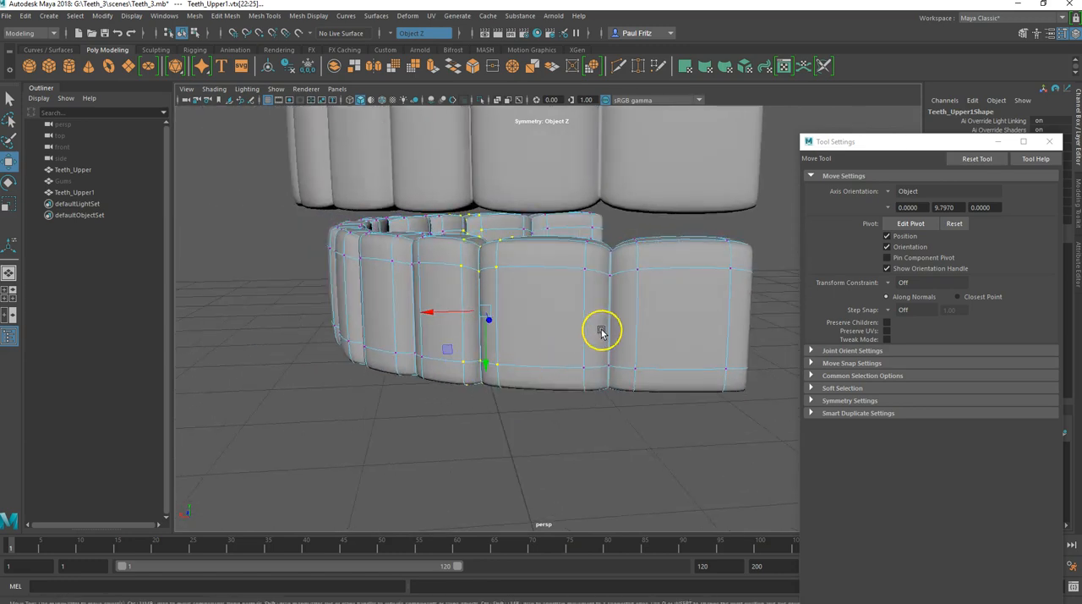
{"action": "left_click_drag", "start_coordinate": [582, 352], "coordinate": [435, 333], "text": "alt"}
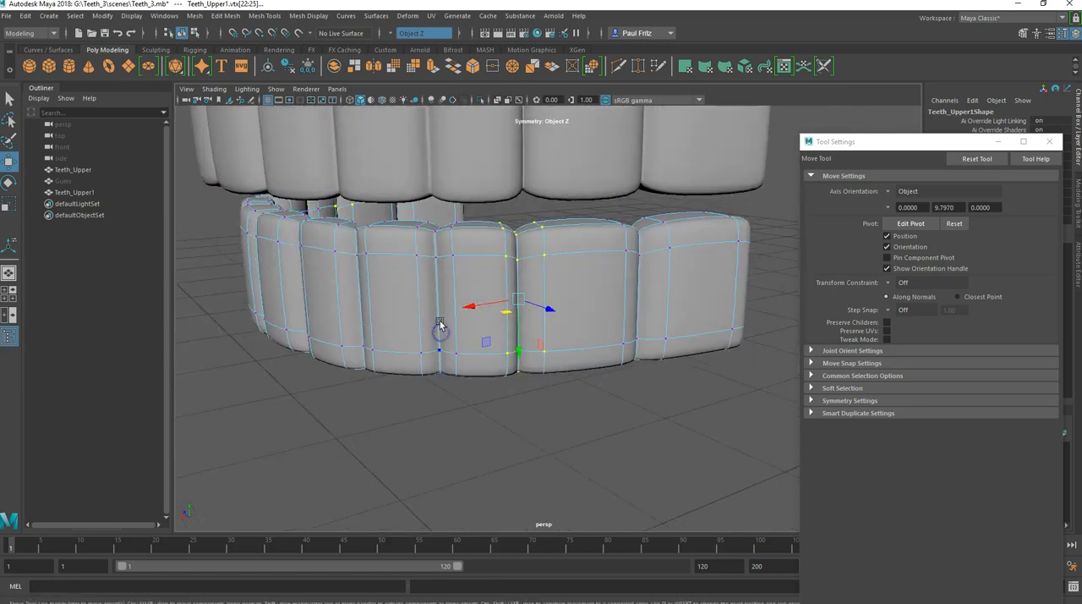
Step: Return the lower teeth to object mode, deselect them, and examine how both arches line up from the side and front
{"action": "left_click_drag", "start_coordinate": [597, 350], "coordinate": [374, 321], "text": "alt"}
{"action": "right_click_drag", "start_coordinate": [397, 316], "coordinate": [431, 271]}
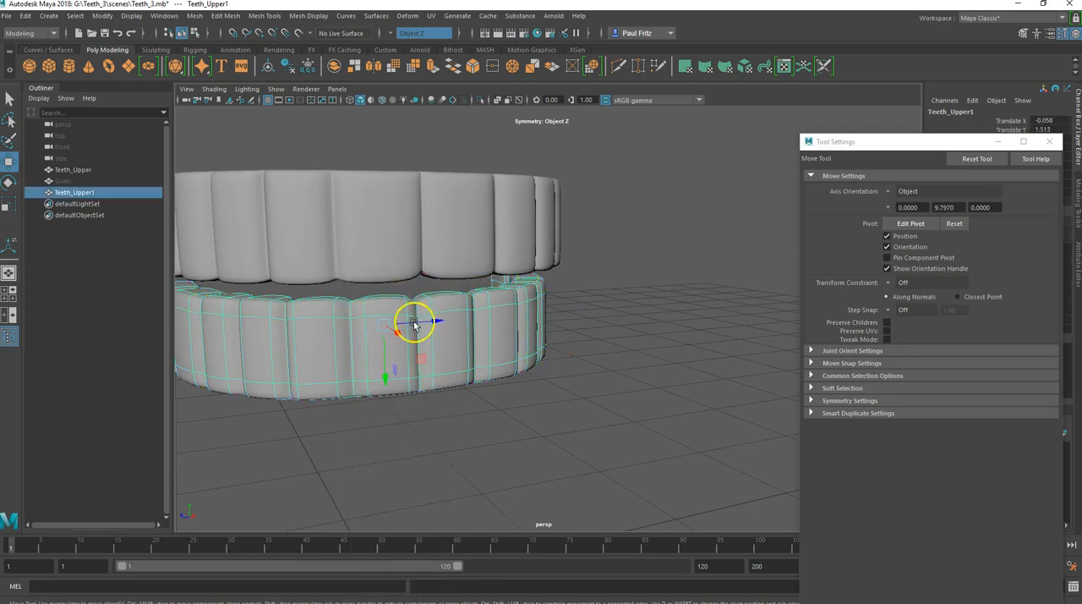
{"action": "left_click", "coordinate": [581, 338]}
{"action": "scroll", "coordinate": [452, 393], "scroll_direction": "down", "scroll_amount": 4}
{"action": "left_click_drag", "start_coordinate": [419, 380], "coordinate": [464, 348], "text": "alt"}
{"action": "scroll", "coordinate": [452, 350], "scroll_direction": "up", "scroll_amount": 2}
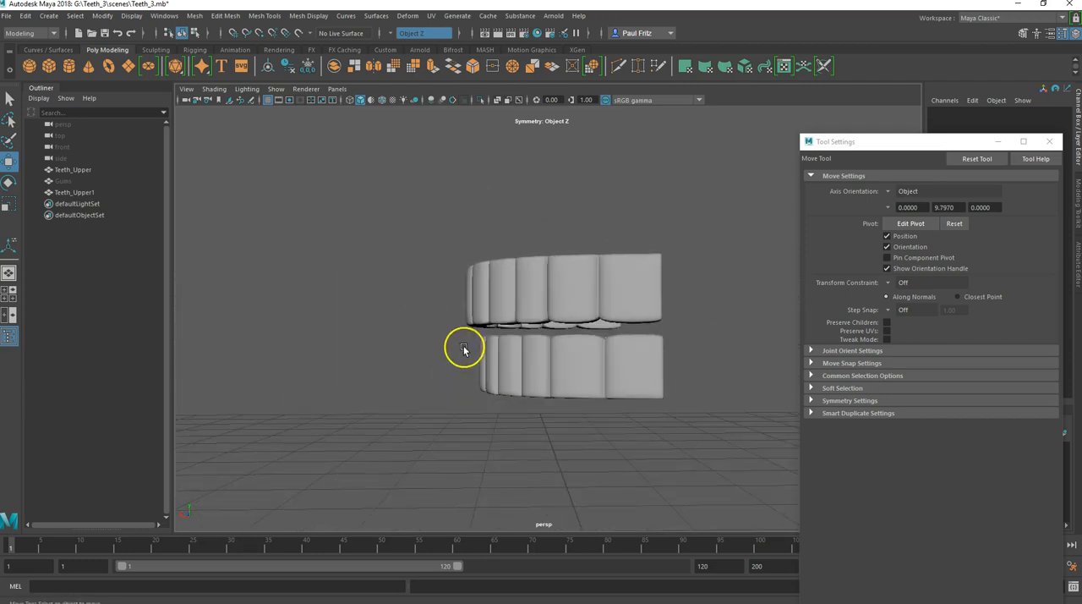
{"action": "scroll", "coordinate": [481, 341], "scroll_direction": "up", "scroll_amount": 2}
{"action": "scroll", "coordinate": [473, 346], "scroll_direction": "up", "scroll_amount": 2}
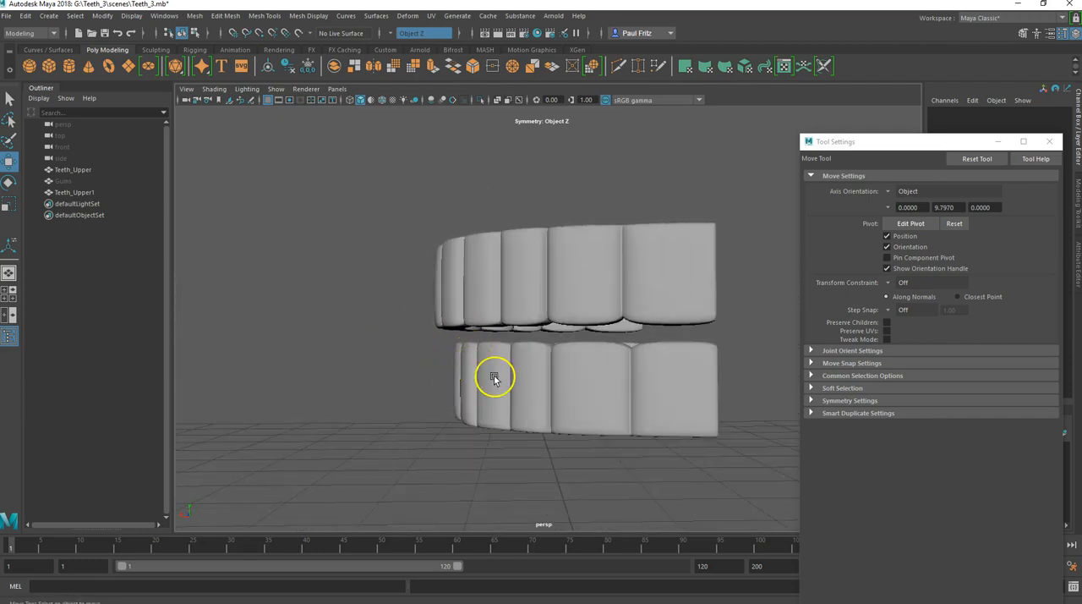
{"action": "left_click_drag", "start_coordinate": [468, 375], "coordinate": [385, 351], "text": "alt"}
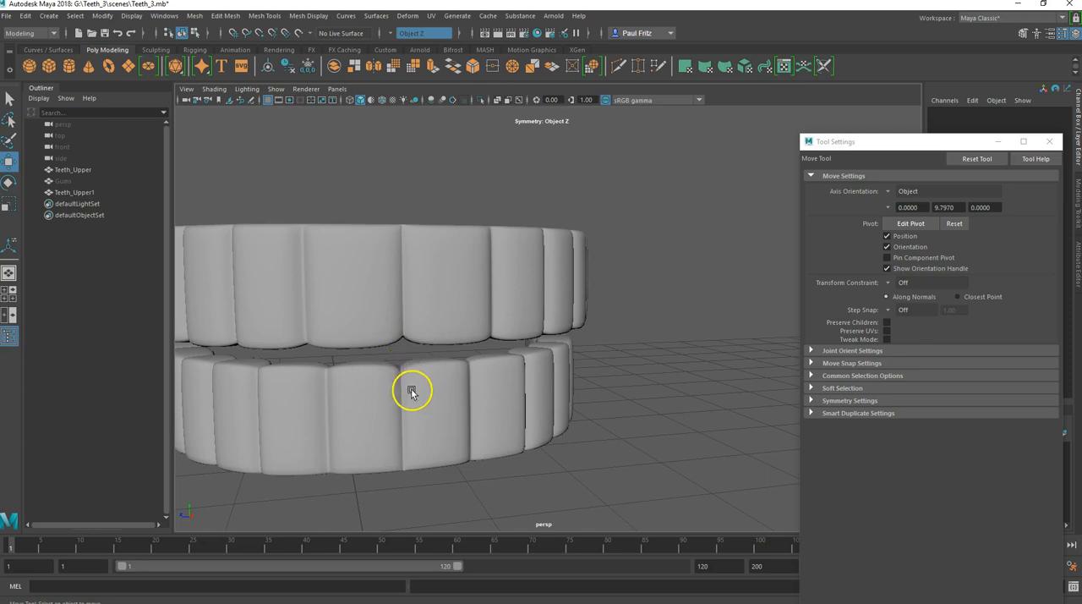
Step: Select the top faces of the two front lower teeth and move them vertically to shape the biting edges
{"action": "right_click_drag", "start_coordinate": [419, 390], "coordinate": [424, 320]}
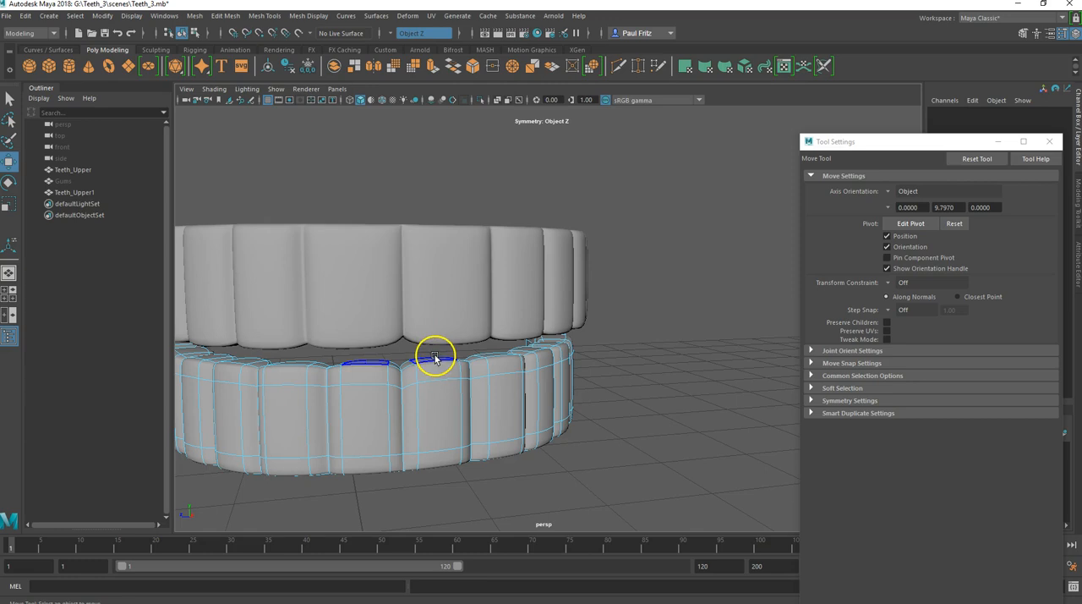
{"action": "left_click", "coordinate": [435, 357]}
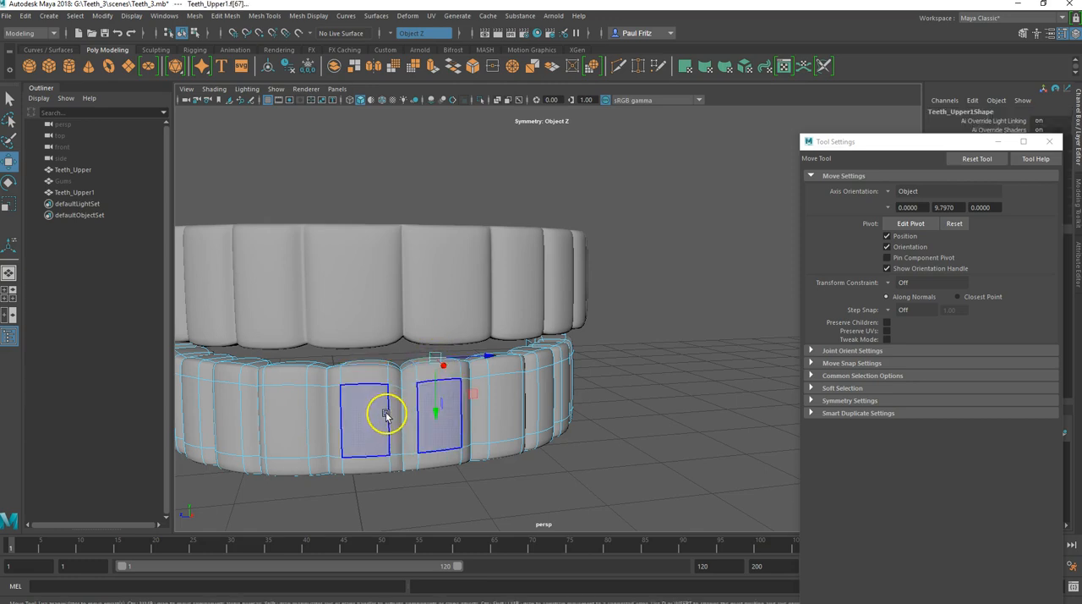
{"action": "scroll", "coordinate": [393, 414], "scroll_direction": "down", "scroll_amount": 2}
{"action": "left_click_drag", "start_coordinate": [397, 419], "coordinate": [429, 295], "text": "alt"}
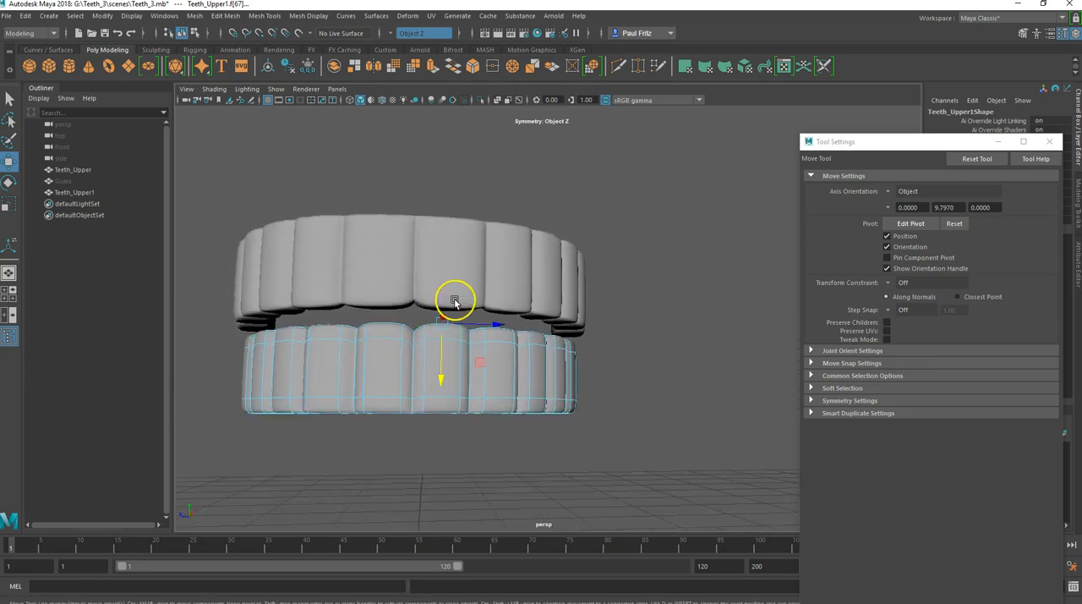
{"action": "middle_click_drag", "start_coordinate": [465, 282], "coordinate": [464, 346], "text": "alt"}
{"action": "left_click_drag", "start_coordinate": [464, 345], "coordinate": [457, 319], "text": "alt"}
{"action": "scroll", "coordinate": [453, 322], "scroll_direction": "up", "scroll_amount": 2}
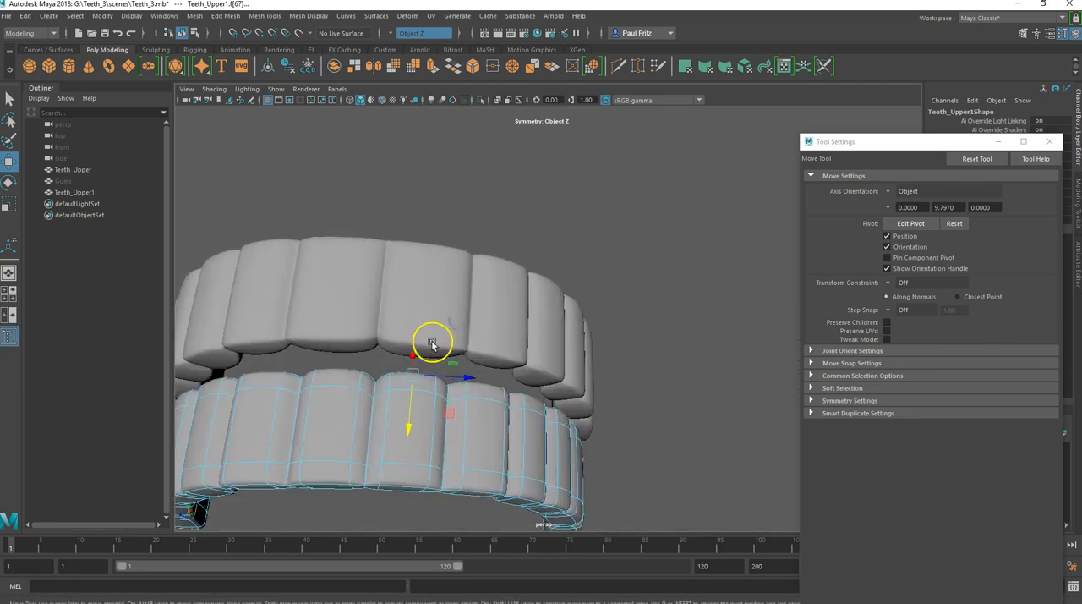
Step: Select the biting-edge faces of the two front upper teeth, move them vertically and scale them
{"action": "left_click", "coordinate": [424, 355]}
{"action": "right_click_drag", "start_coordinate": [417, 286], "coordinate": [413, 319]}
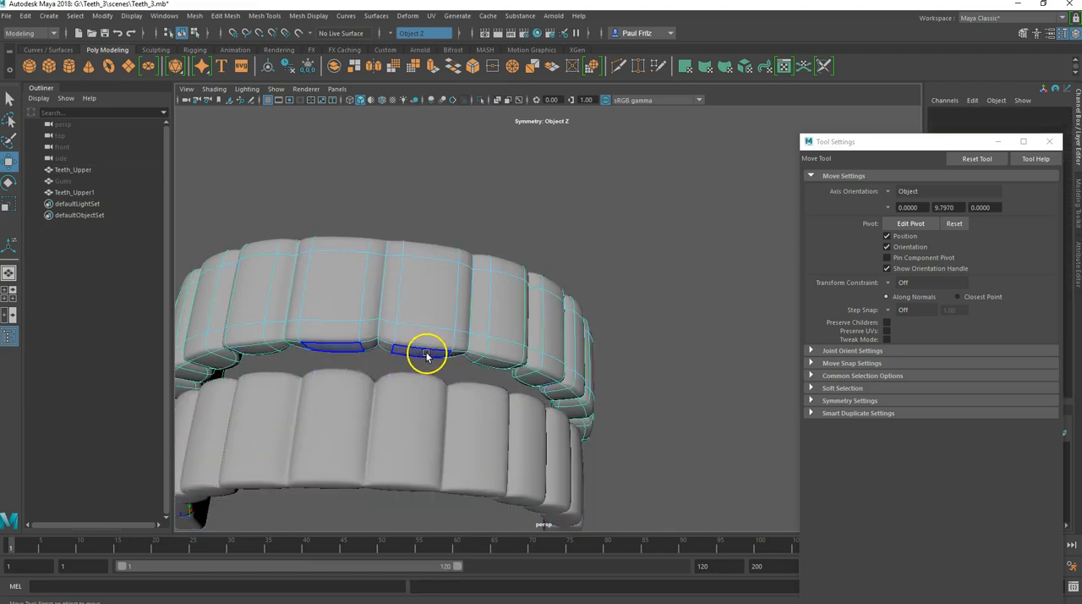
{"action": "left_click", "coordinate": [426, 355]}
{"action": "left_click_drag", "start_coordinate": [424, 313], "coordinate": [426, 311]}
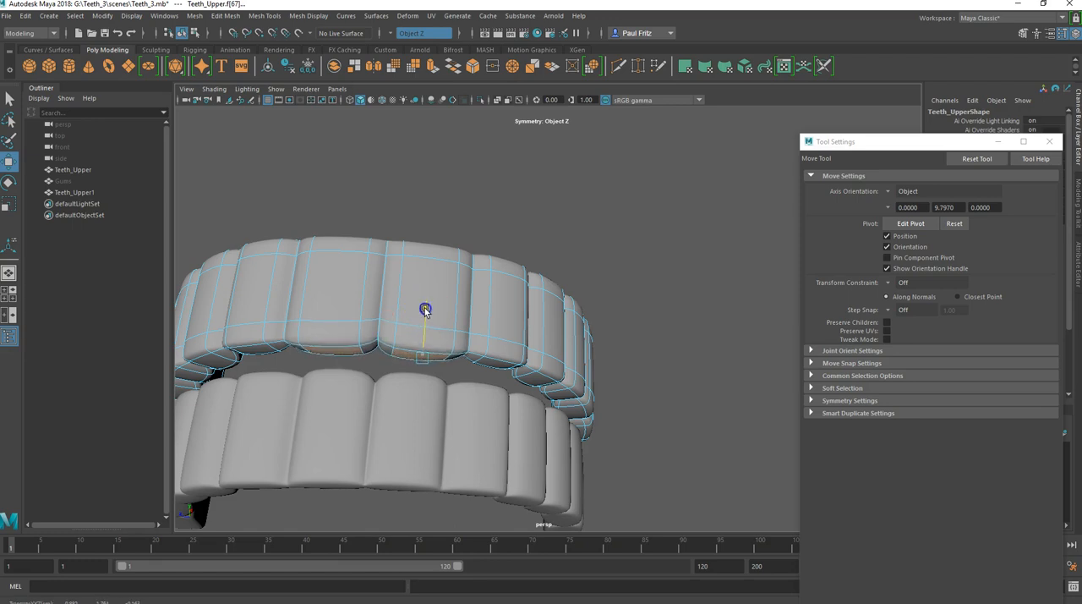
{"action": "key", "text": "r"}
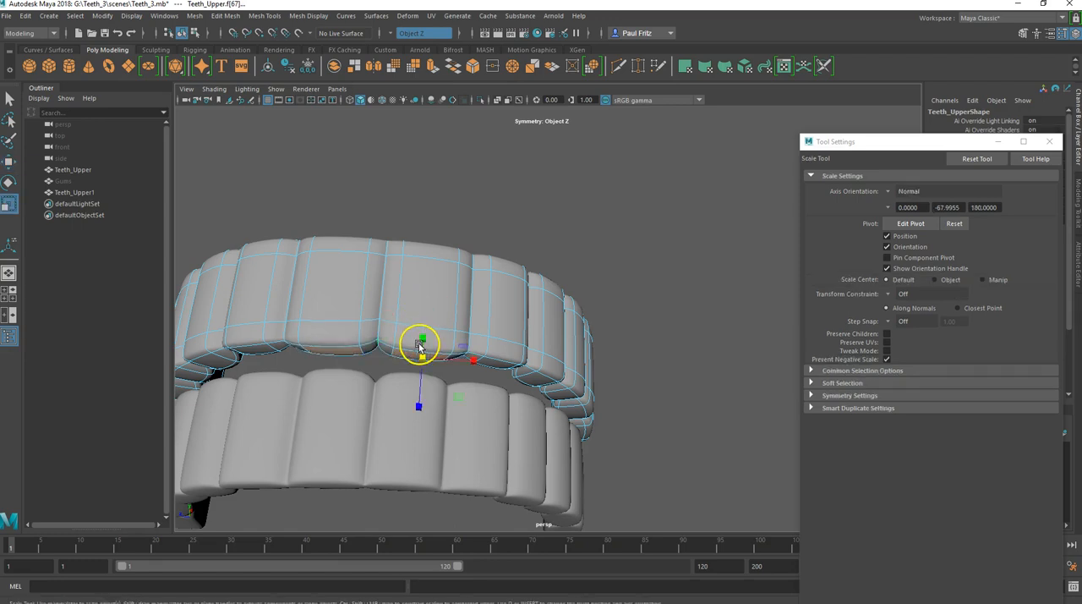
{"action": "left_click_drag", "start_coordinate": [372, 410], "coordinate": [285, 434], "text": "alt"}
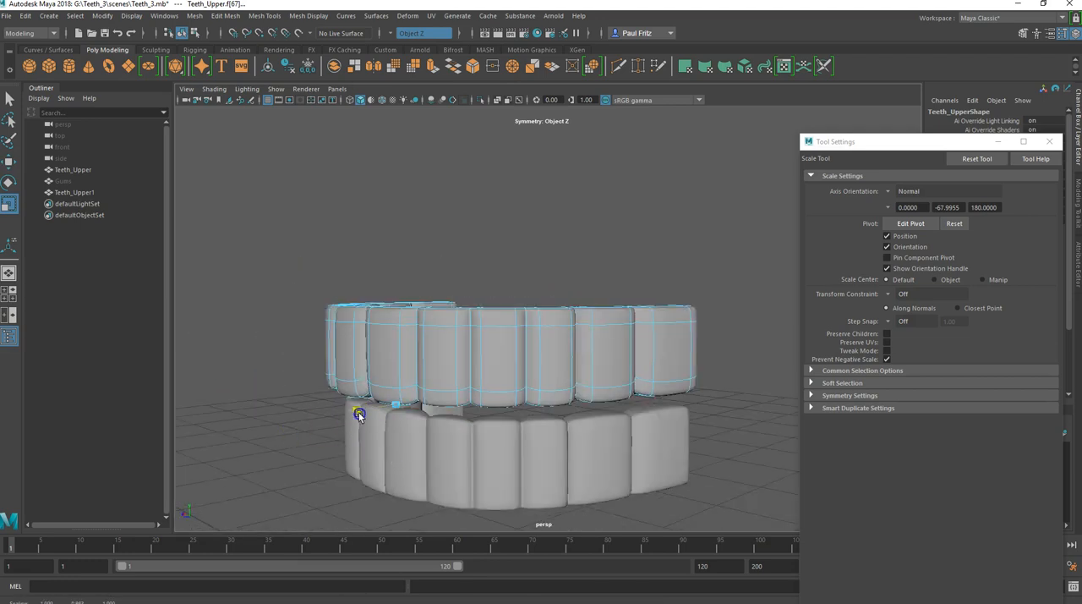
{"action": "left_click_drag", "start_coordinate": [365, 413], "coordinate": [467, 440], "text": "alt"}
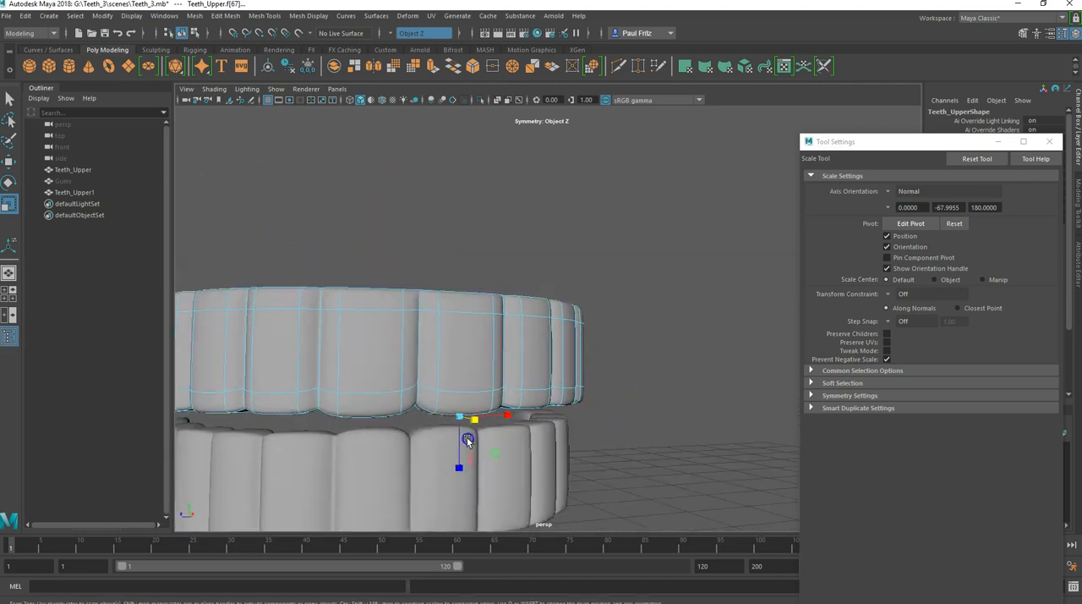
Step: Select the top faces of the front lower teeth again and scale them to refine the biting edges
{"action": "left_click", "coordinate": [396, 458]}
{"action": "left_click", "coordinate": [429, 455]}
{"action": "right_click_drag", "start_coordinate": [429, 309], "coordinate": [423, 338]}
{"action": "left_click", "coordinate": [403, 458]}
{"action": "left_click_drag", "start_coordinate": [402, 457], "coordinate": [452, 449], "text": "alt"}
{"action": "left_click_drag", "start_coordinate": [390, 470], "coordinate": [403, 436], "text": "alt"}
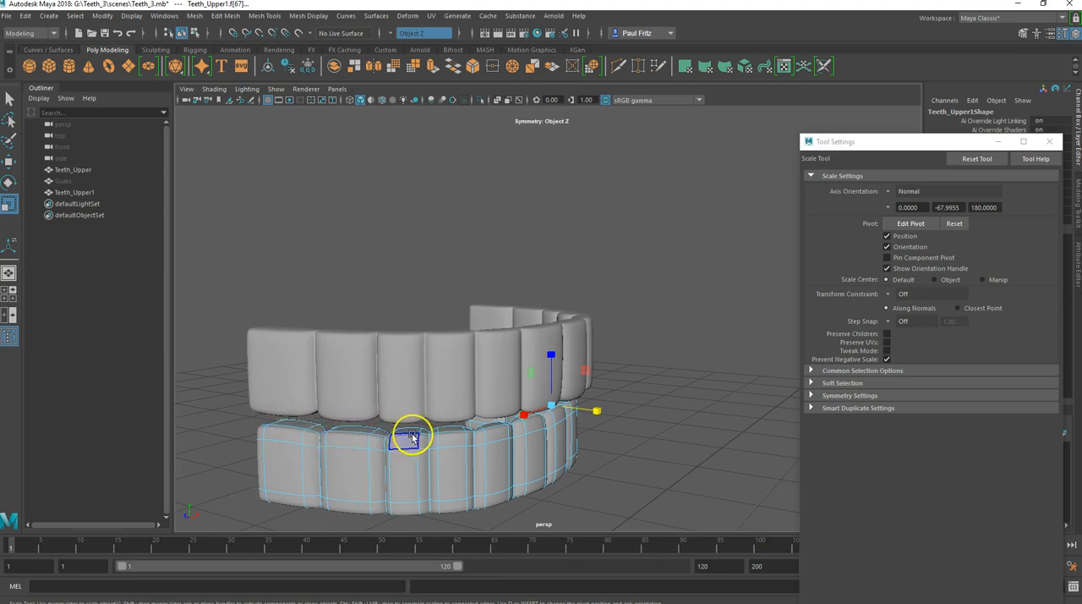
{"action": "left_click_drag", "start_coordinate": [415, 425], "coordinate": [381, 253], "text": "alt"}
{"action": "double_click", "coordinate": [398, 297]}
{"action": "mouse_move", "coordinate": [401, 300]}
{"action": "left_mouse_down", "text": "alt"}
{"action": "mouse_move", "coordinate": [397, 313]}
{"action": "mouse_move", "coordinate": [404, 307]}
{"action": "left_mouse_up", "text": "alt"}
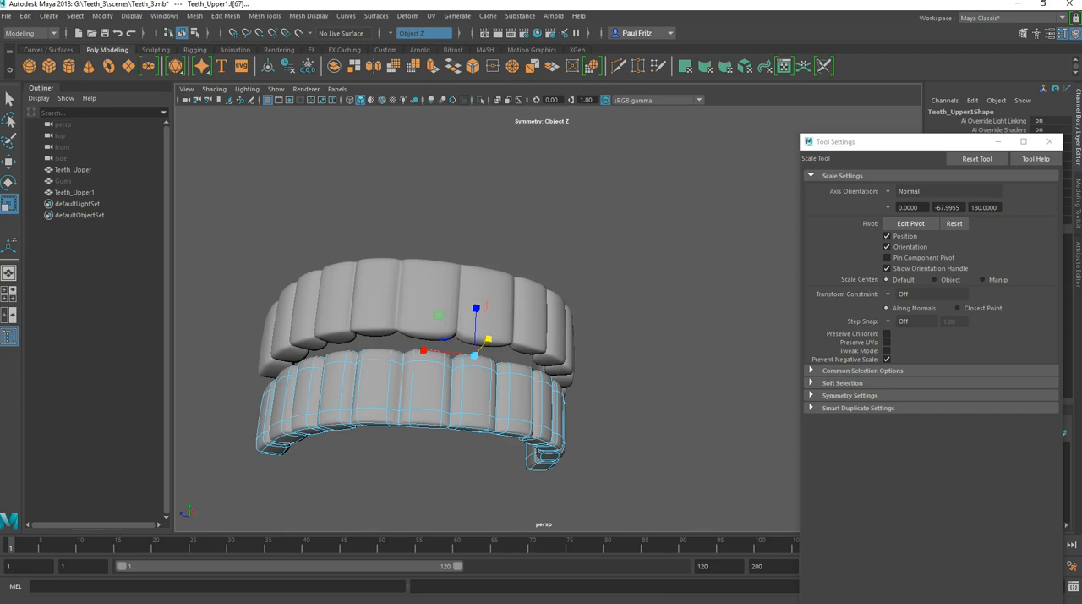
Step: Rename the duplicated teeth object Teeth_Upper1 as Teeth_Lower
{"action": "double_click", "coordinate": [77, 193]}
{"action": "left_click", "coordinate": [93, 193]}
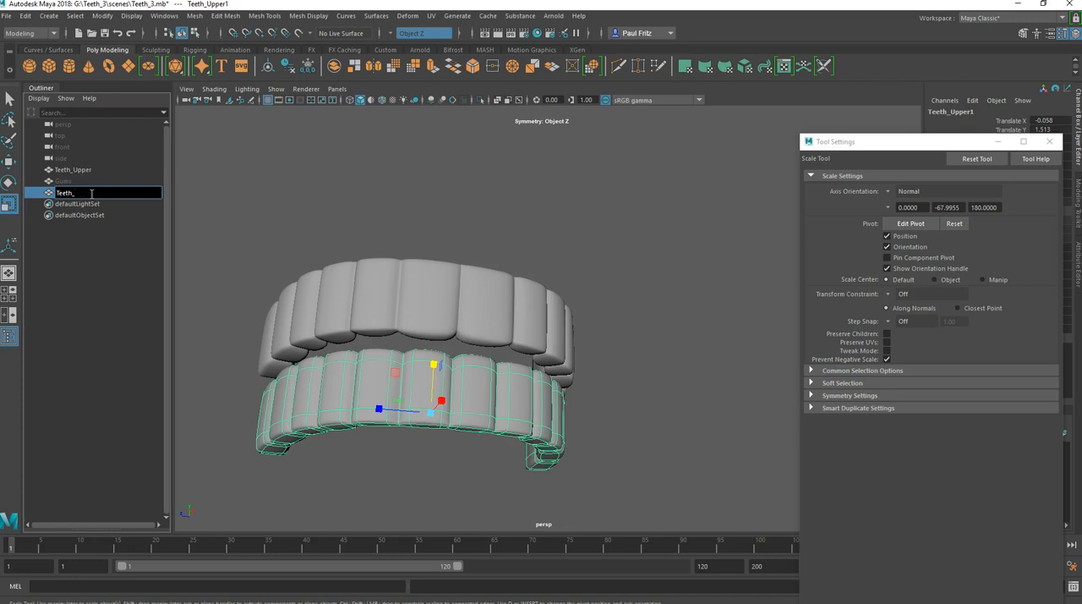
{"action": "type", "text": "Lower"}
{"action": "key", "text": "Return"}
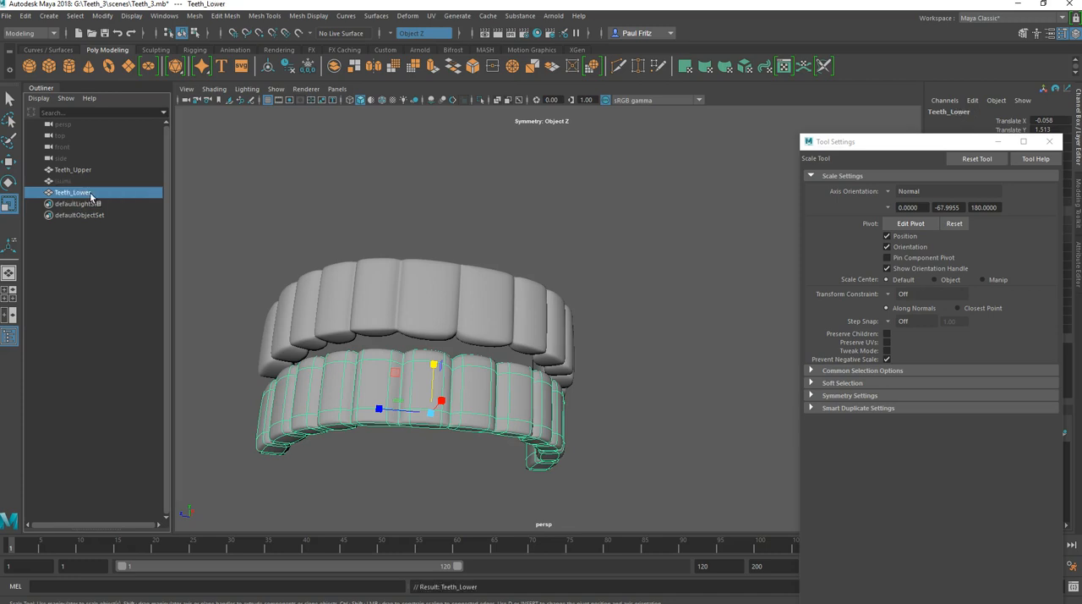